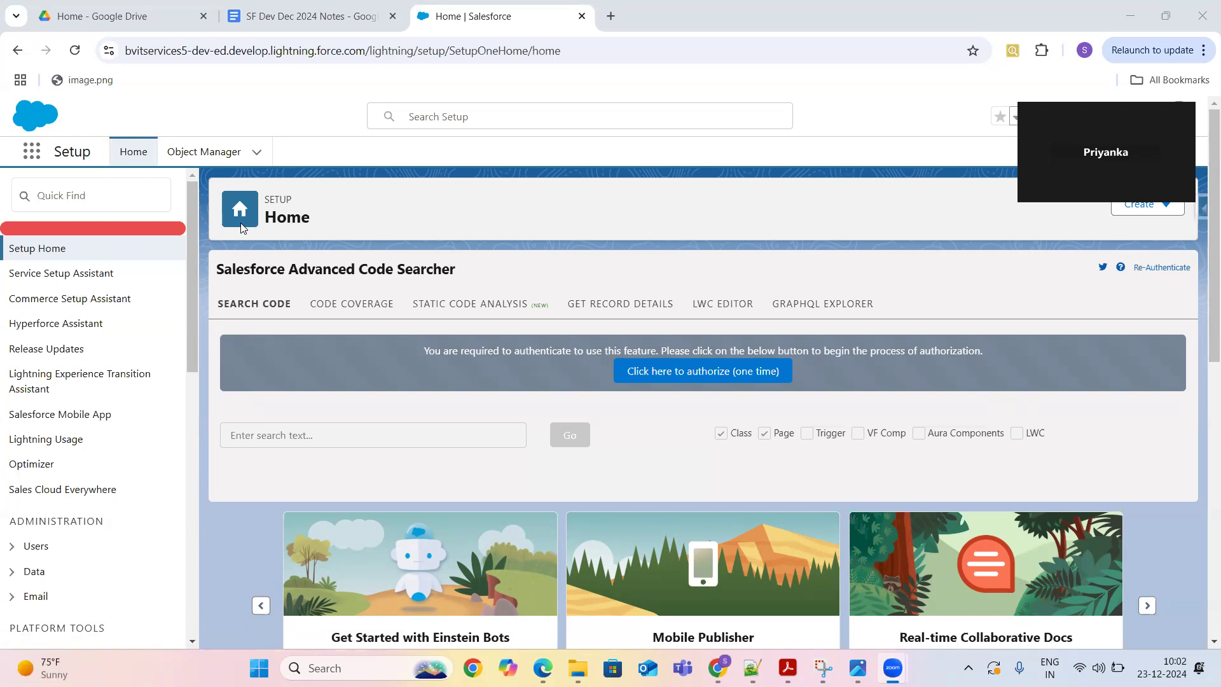
# - Filter the Setup Quick Find menu by 'web' to list Web-to-Lead and Web-to-Case entries
pyautogui.click(133, 198)
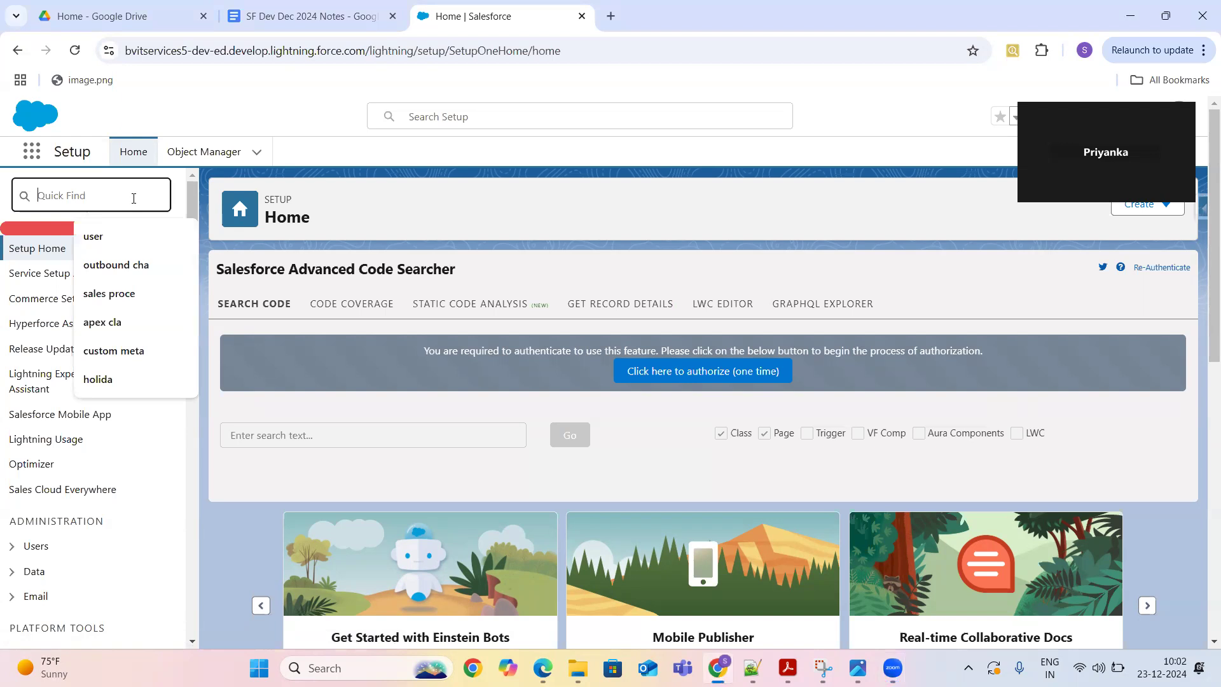
pyautogui.write('web t')
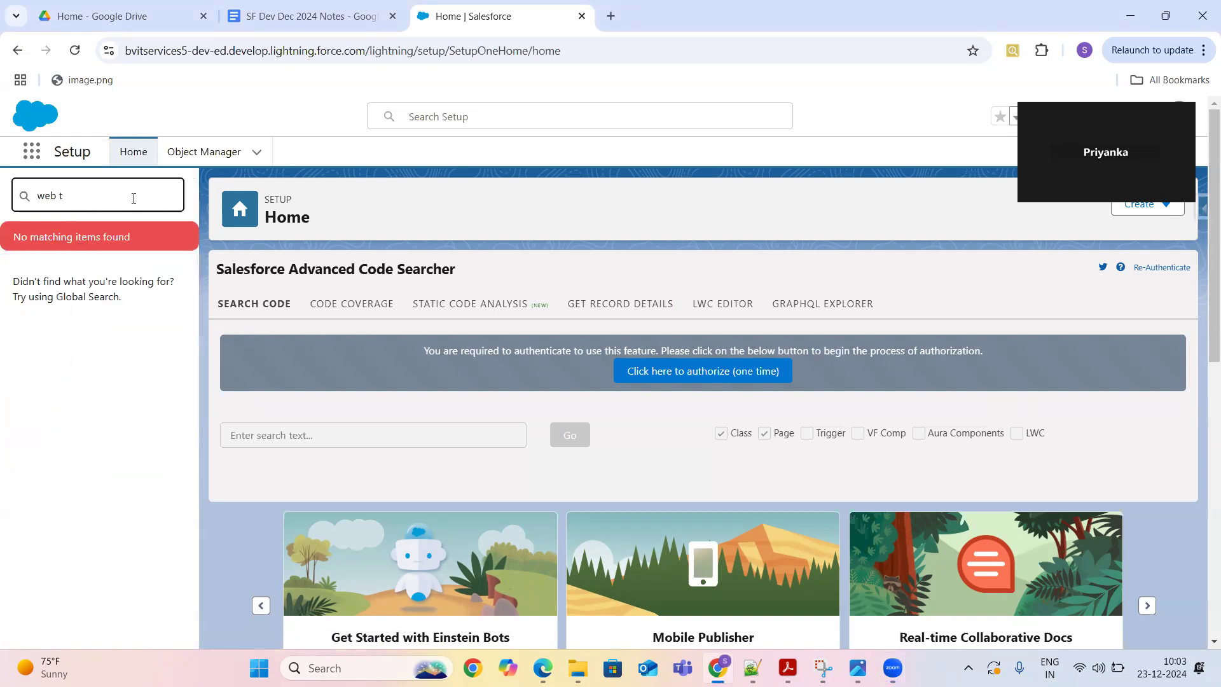
pyautogui.press('BackSpace')
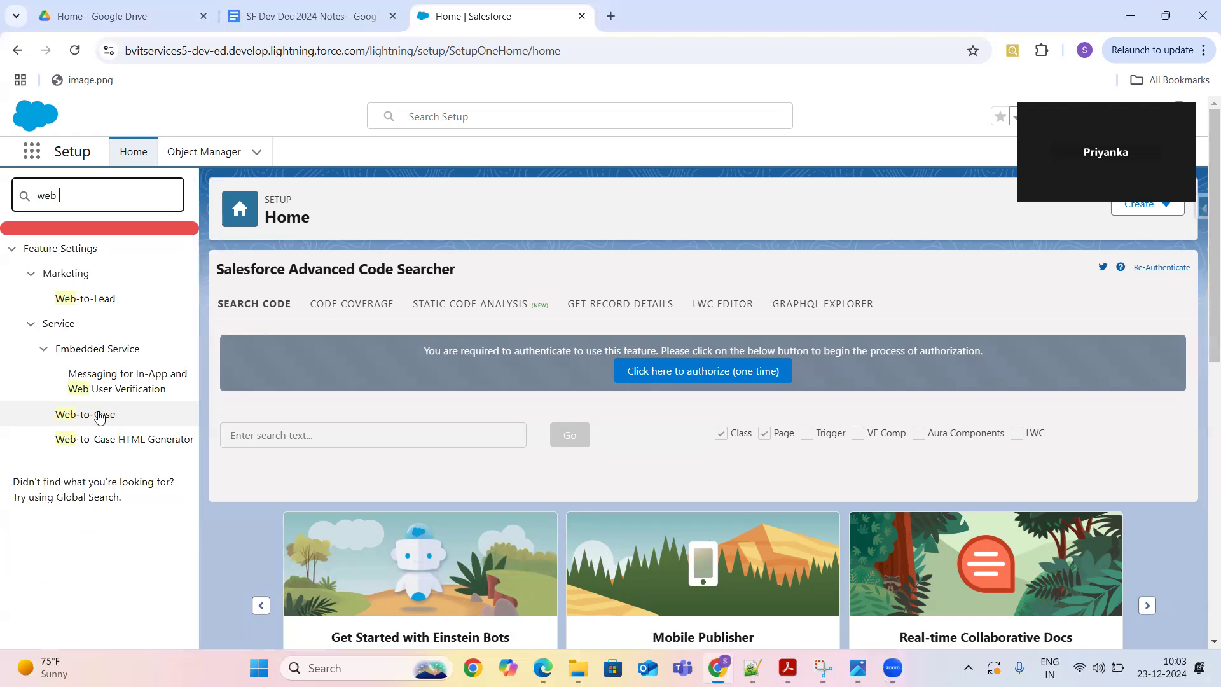
# - Save Web-to-Case settings: enabled, Web case origin, Support: Case Created template
pyautogui.click(81, 420)
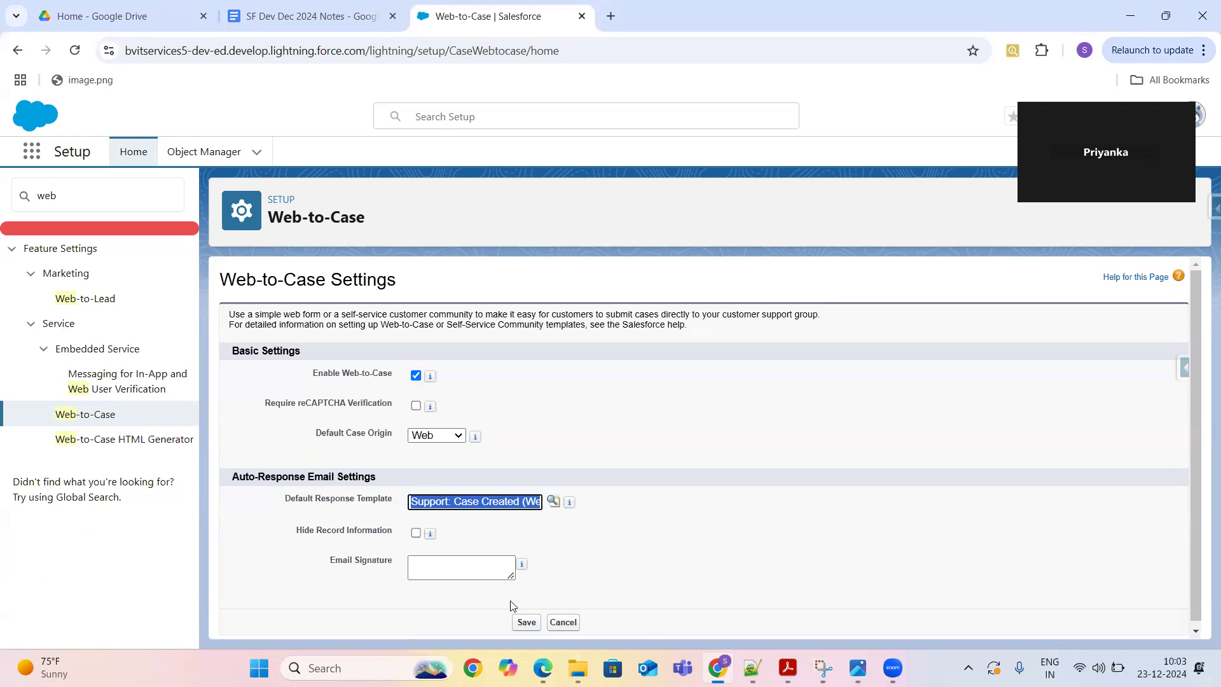
pyautogui.click(527, 625)
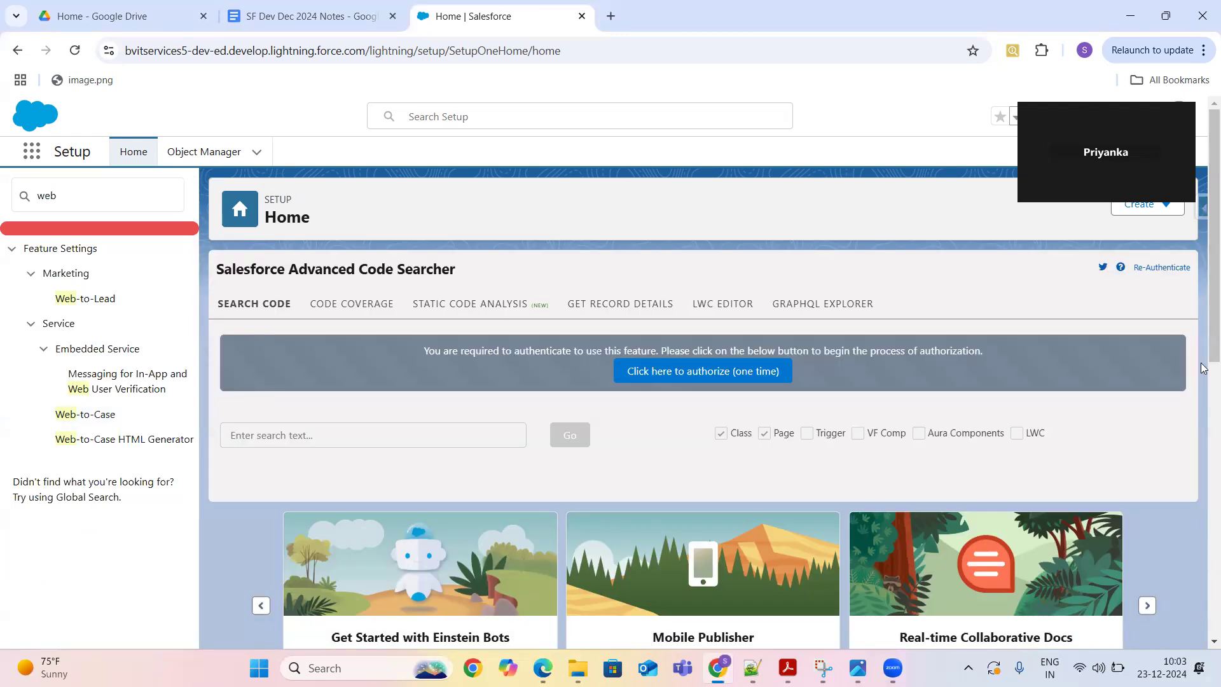
# - Open the Web-to-Case HTML Generator and scroll down to its return URL field
pyautogui.moveTo(1203, 265); pyautogui.dragTo(1203, 354)
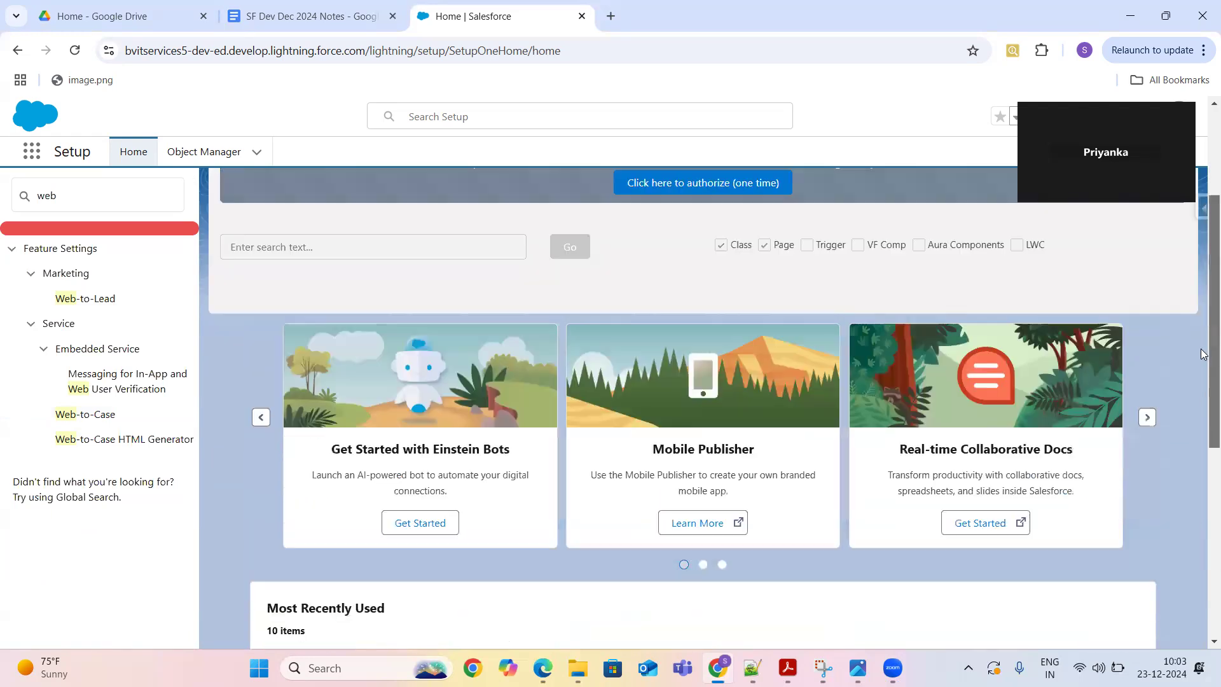
pyautogui.click(120, 439)
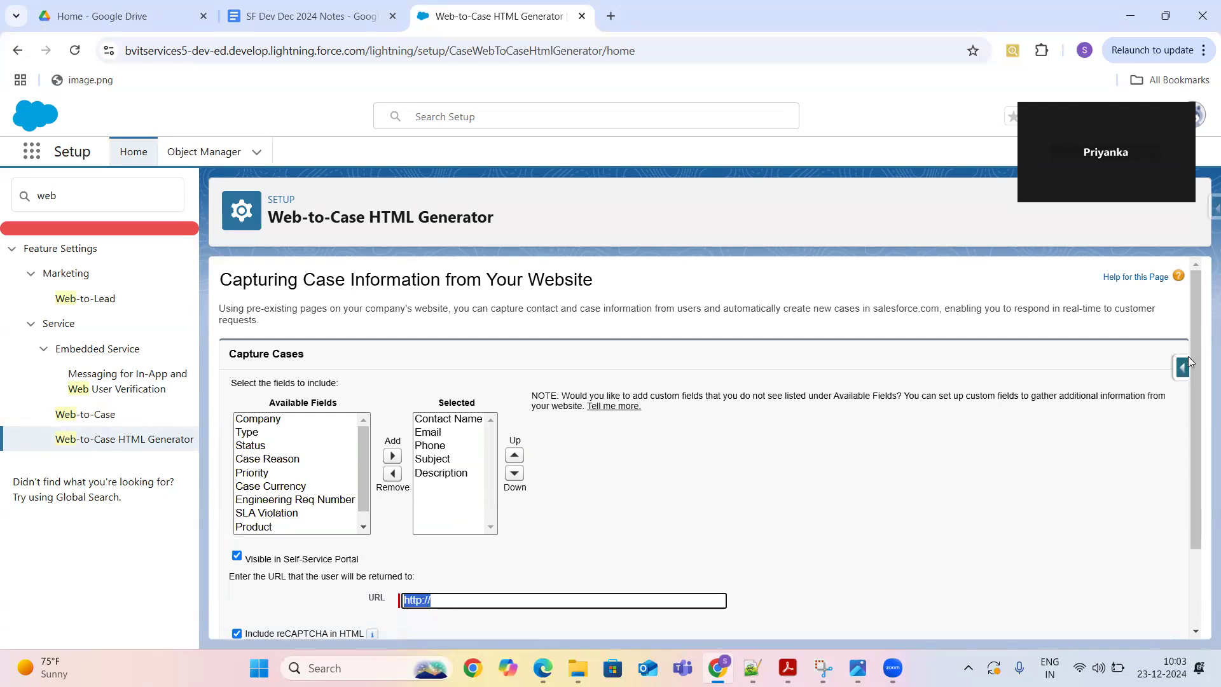
pyautogui.moveTo(1194, 361); pyautogui.dragTo(1203, 427)
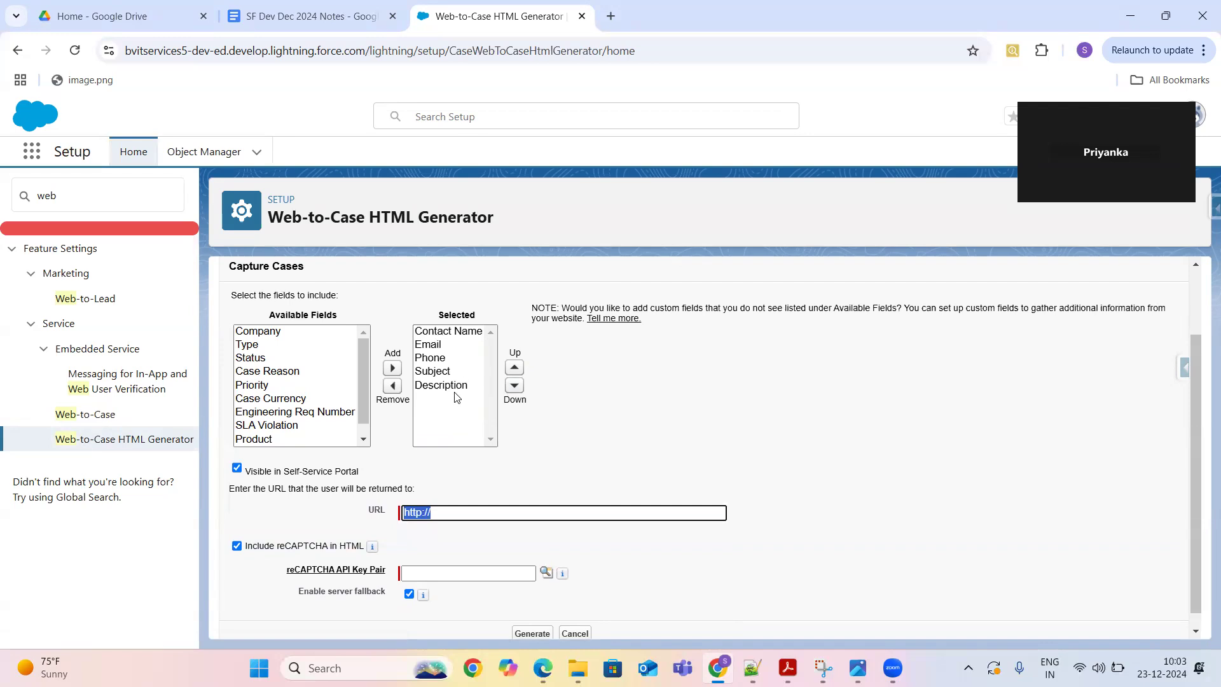
pyautogui.click(461, 515)
pyautogui.write('Goo')
pyautogui.press('BackSpace')
pyautogui.press('BackSpace')
pyautogui.press('BackSpace')
pyautogui.press('BackSpace')
pyautogui.write('/googl')
pyautogui.write('e.com')
pyautogui.press('BackSpace')
pyautogui.press('BackSpace')
pyautogui.press('BackSpace')
pyautogui.press('BackSpace')
pyautogui.press('BackSpace')
pyautogui.press('BackSpace')
pyautogui.press('BackSpace')
pyautogui.press('BackSpace')
pyautogui.press('BackSpace')
pyautogui.press('BackSpace')
pyautogui.write('polestarglobal.com')
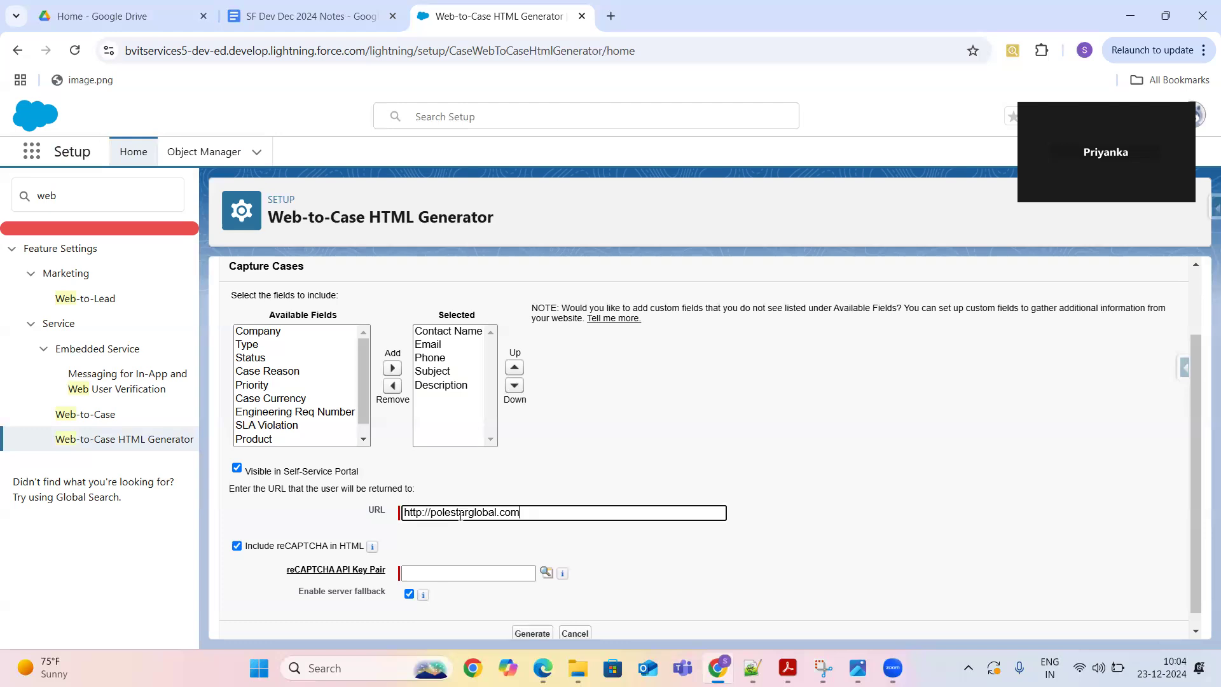
pyautogui.click(459, 575)
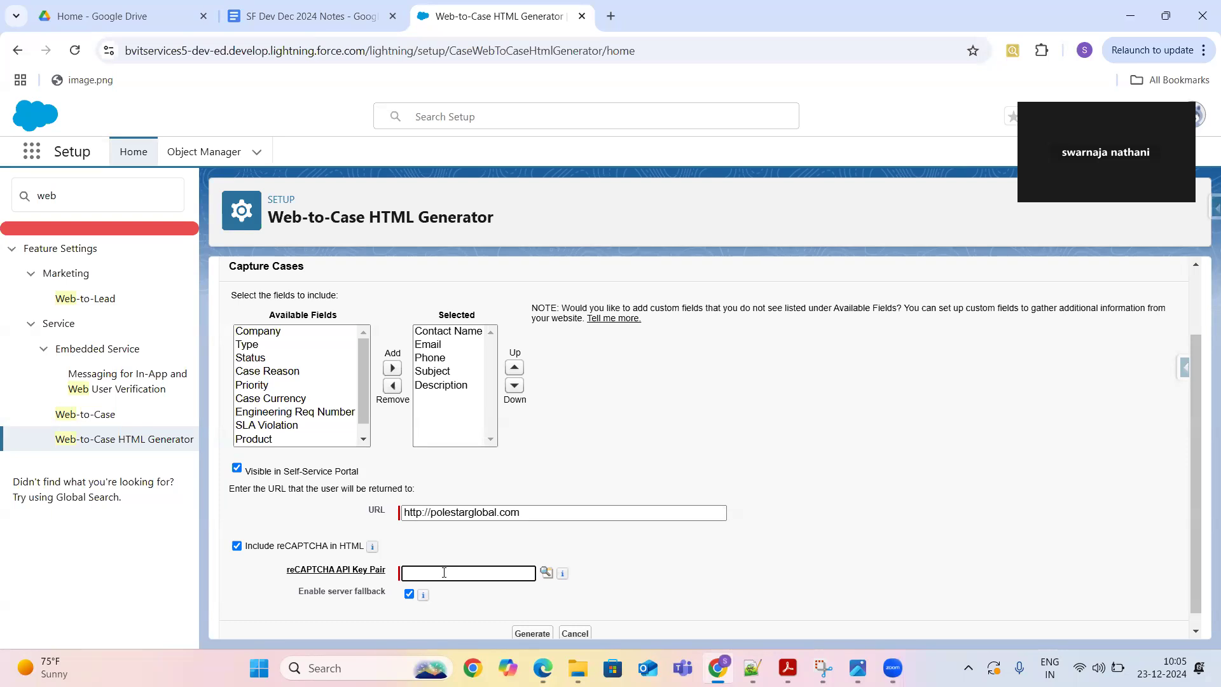
# - Move Priority from Available Fields into the Web-to-Case form's selected fields
pyautogui.click(281, 386)
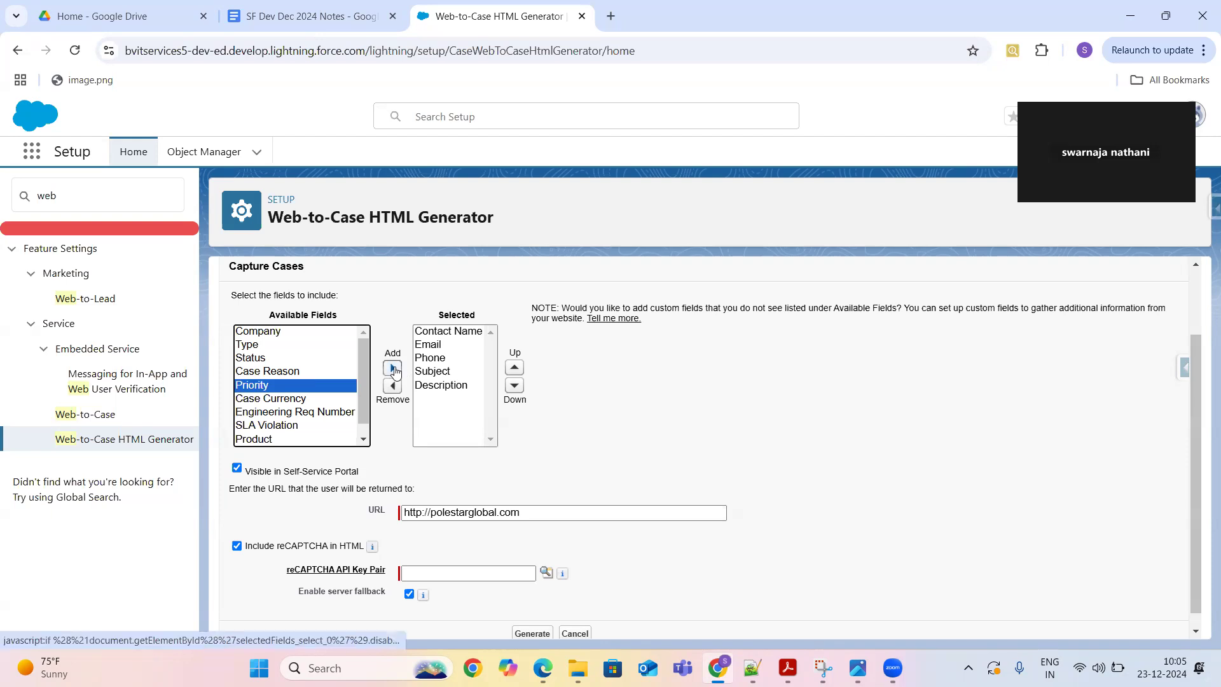
pyautogui.click(393, 370)
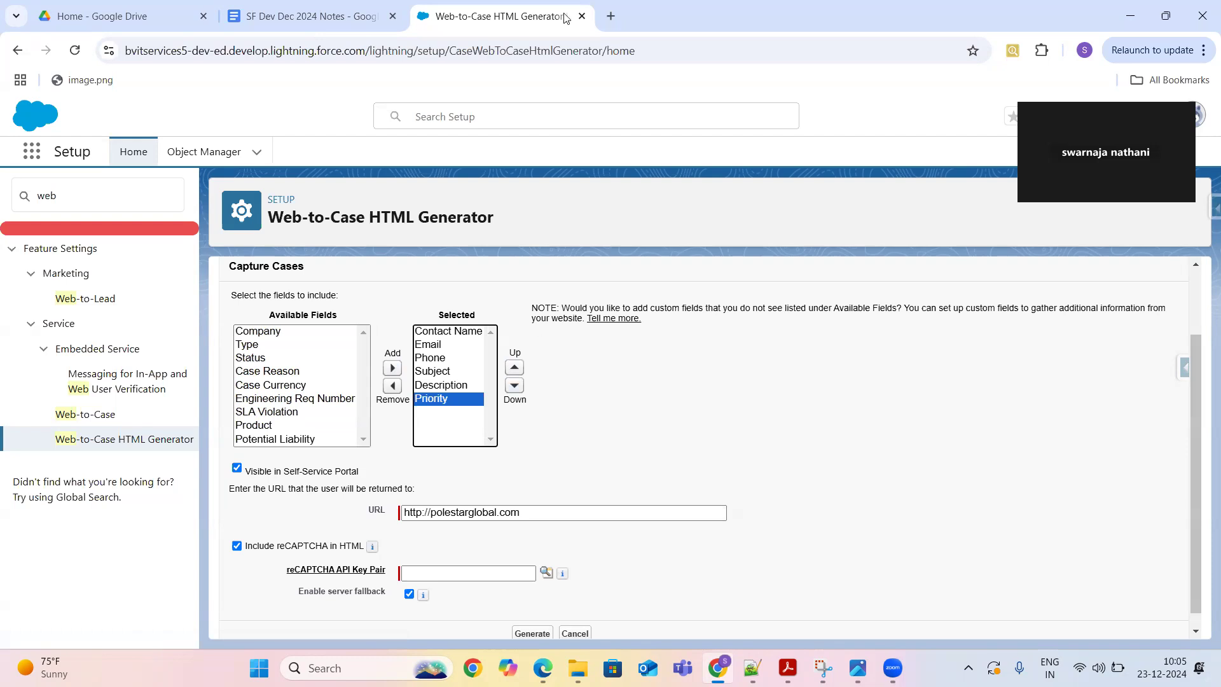
pyautogui.click(612, 16)
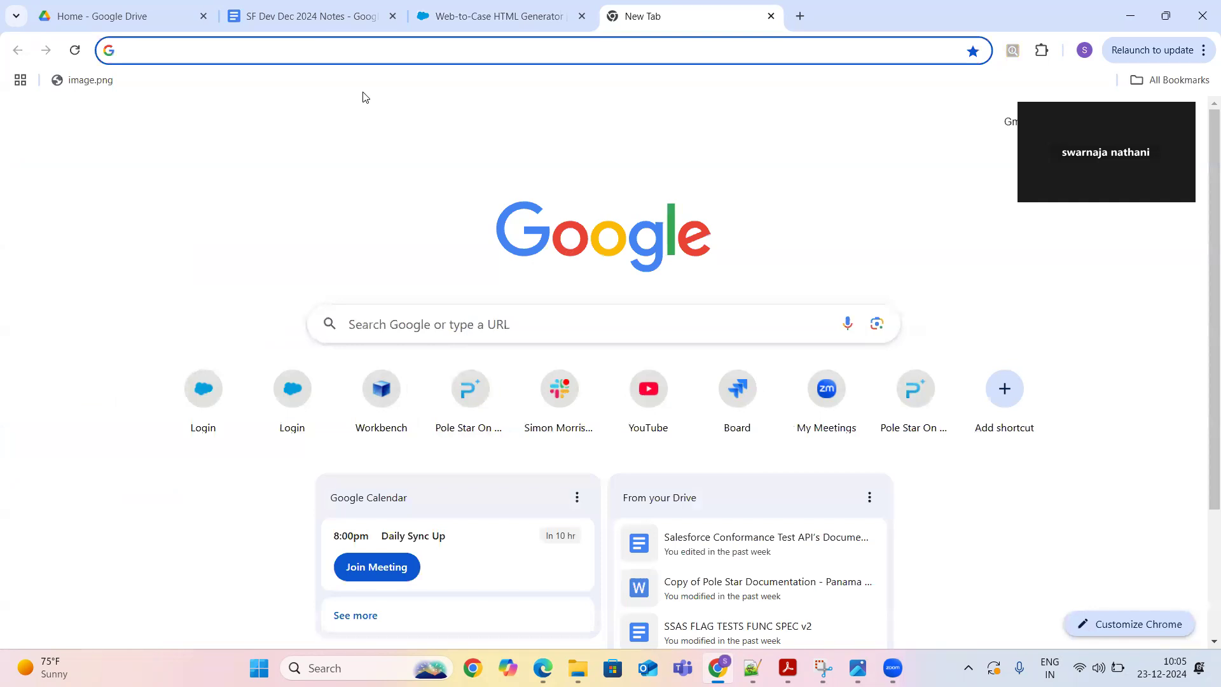
# - Load gmail.com in the new browser tab
pyautogui.write('google.com')
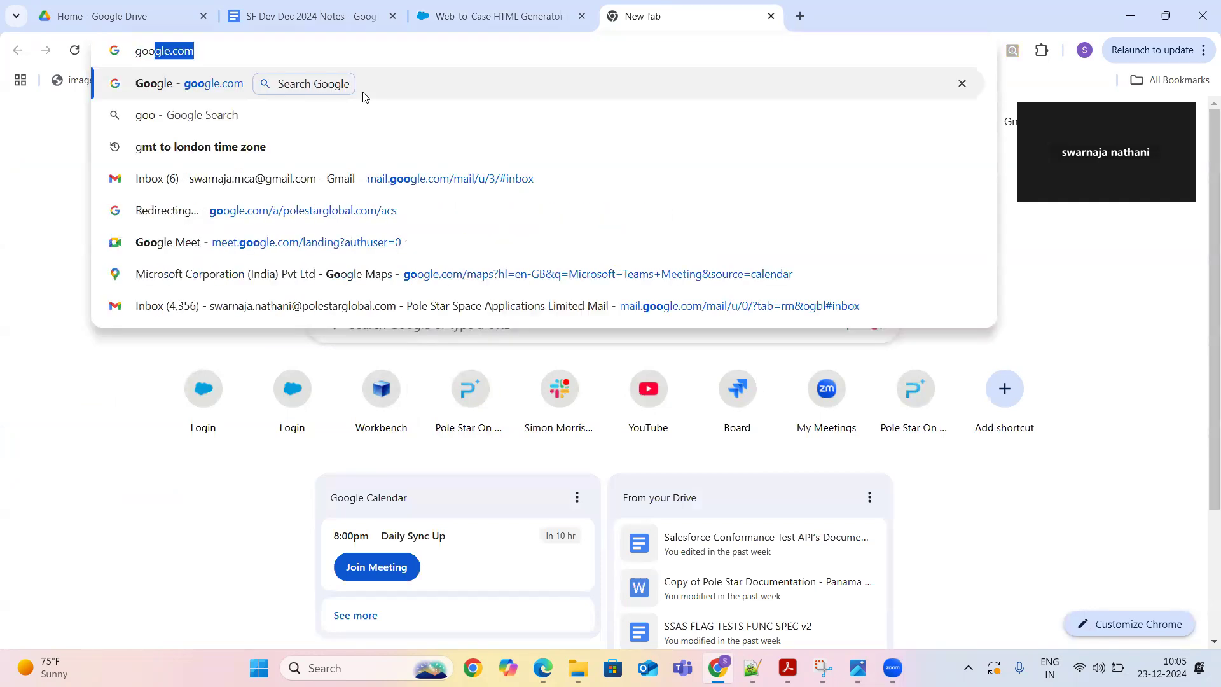
pyautogui.press('BackSpace')
pyautogui.press('BackSpace')
pyautogui.press('BackSpace')
pyautogui.press('BackSpace')
pyautogui.press('BackSpace')
pyautogui.press('BackSpace')
pyautogui.press('BackSpace')
pyautogui.press('BackSpace')
pyautogui.press('BackSpace')
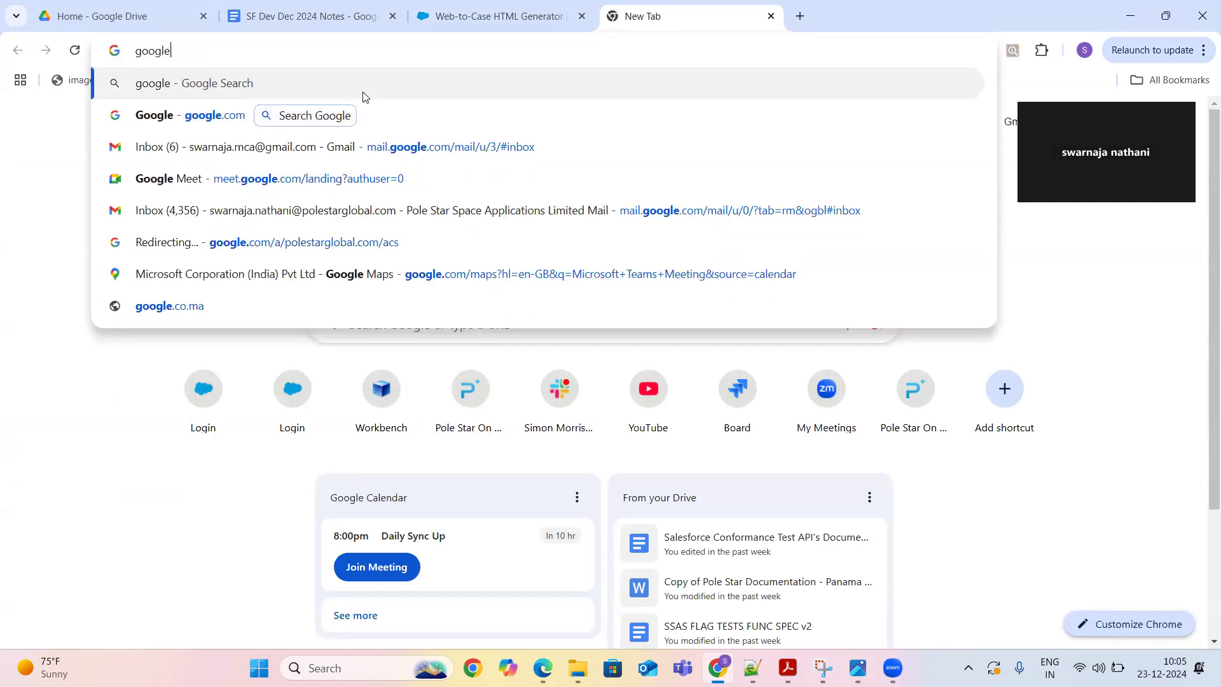
pyautogui.write('mail.c')
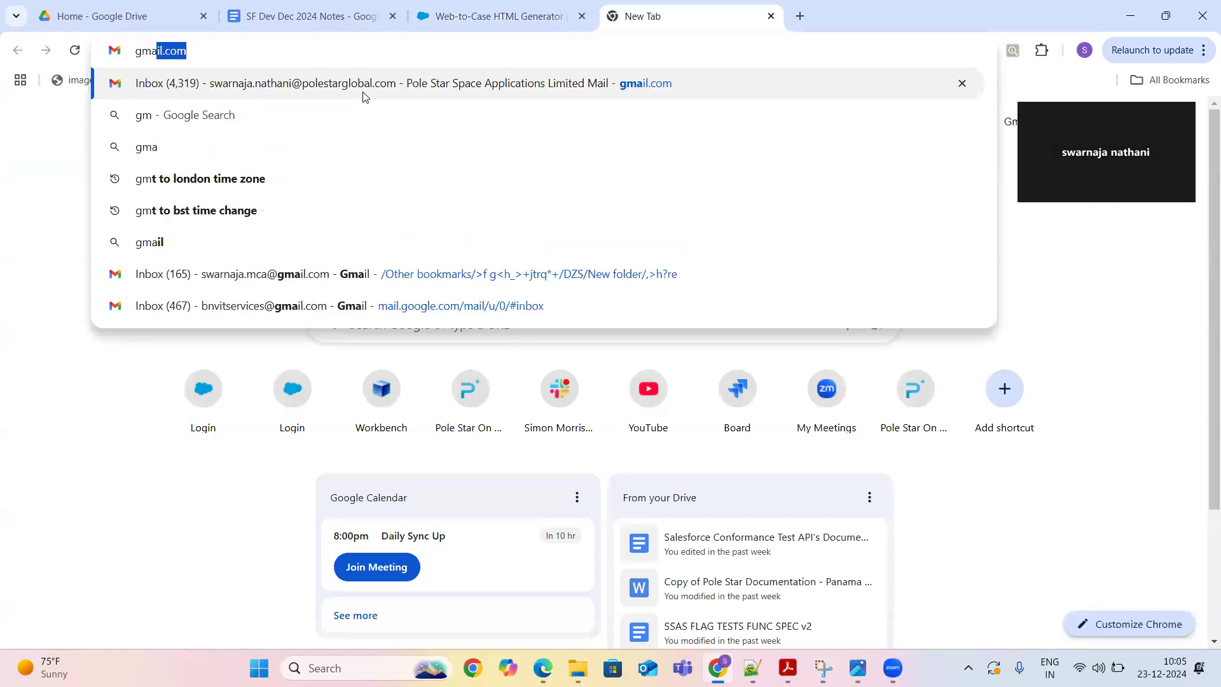
pyautogui.write('om')
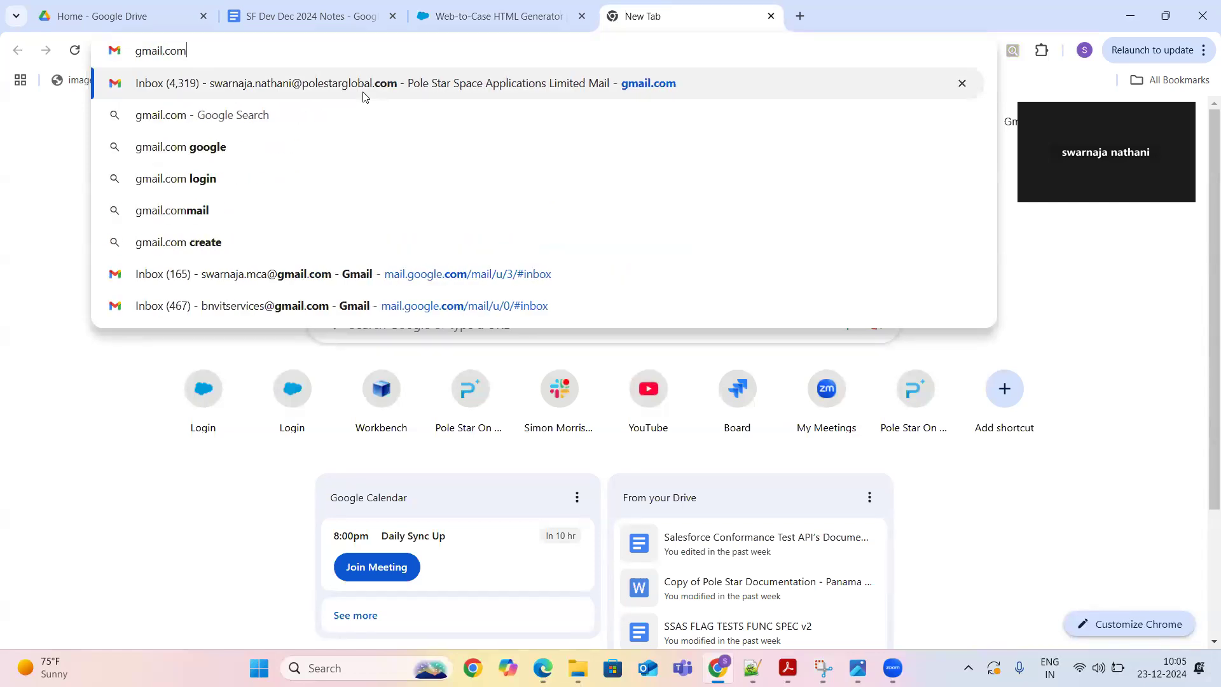
pyautogui.press('Return')
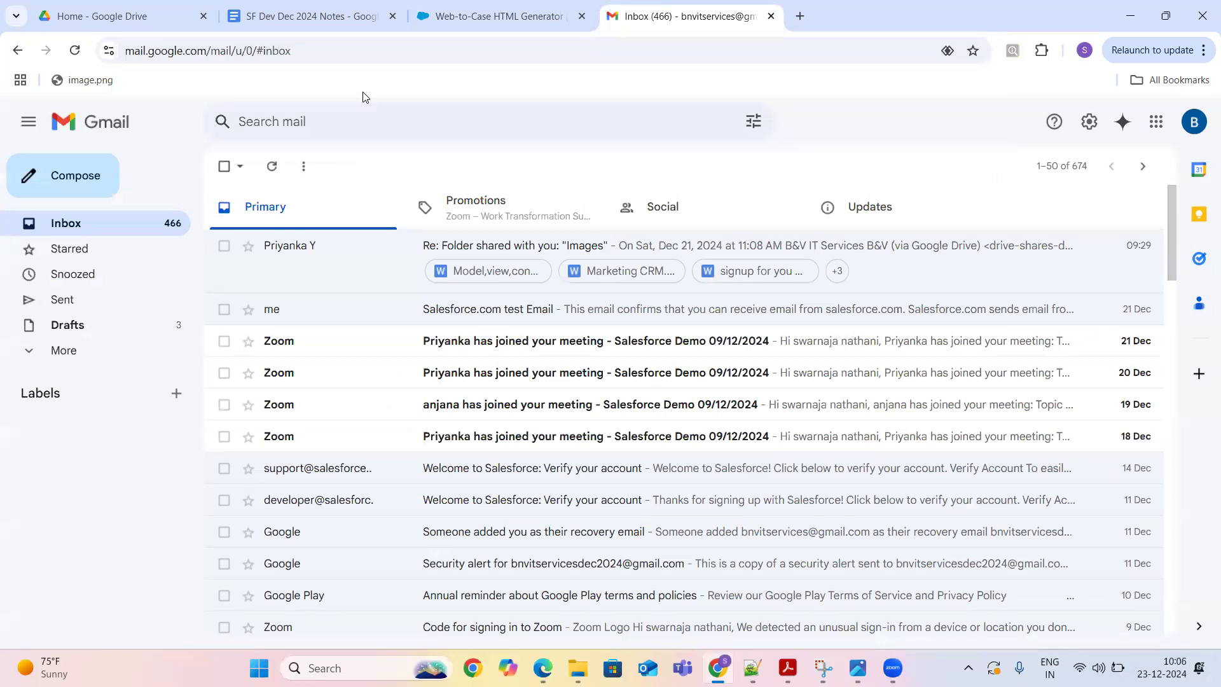
# - Choose Add another account from the Gmail avatar menu to reach Google sign-in
pyautogui.click(1194, 121)
pyautogui.click(1011, 559)
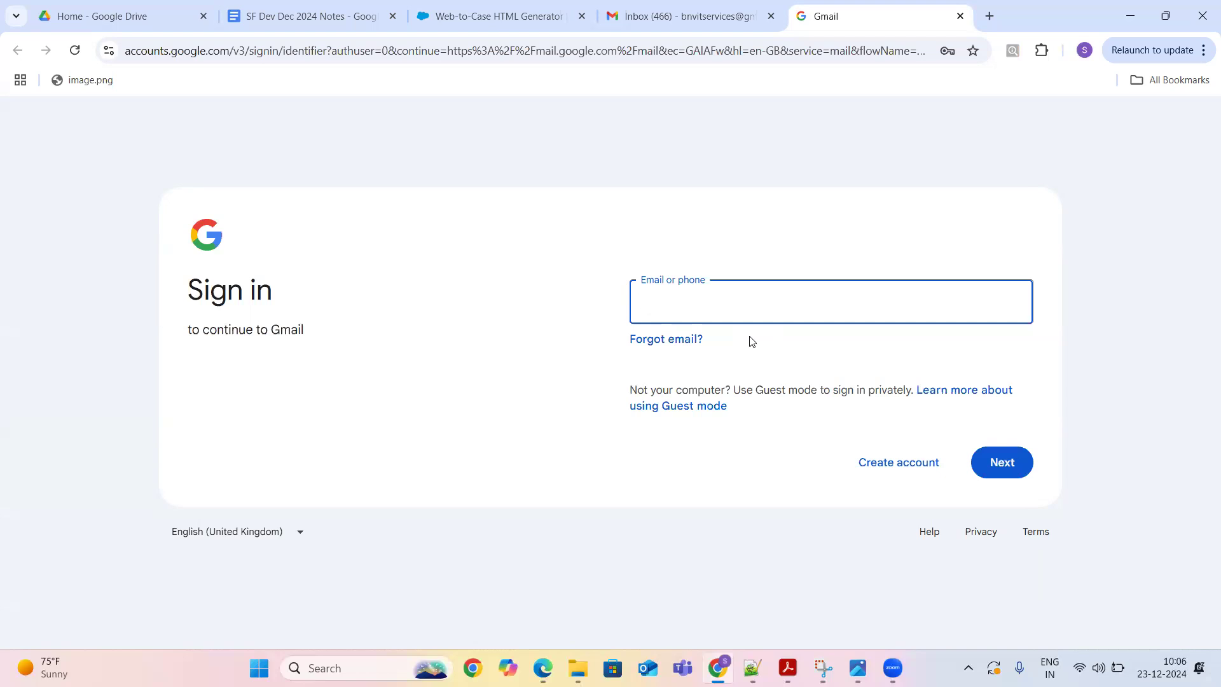
pyautogui.click(636, 51)
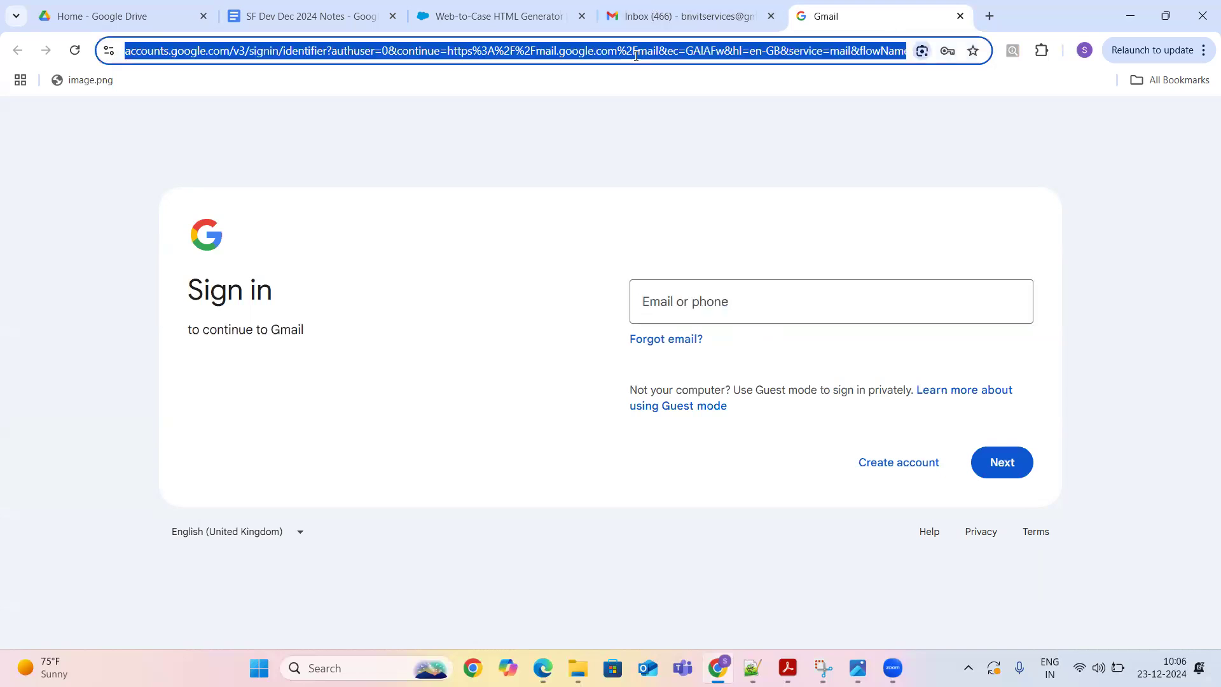
# - Load the Trailhead site from the address bar
pyautogui.write('sales')
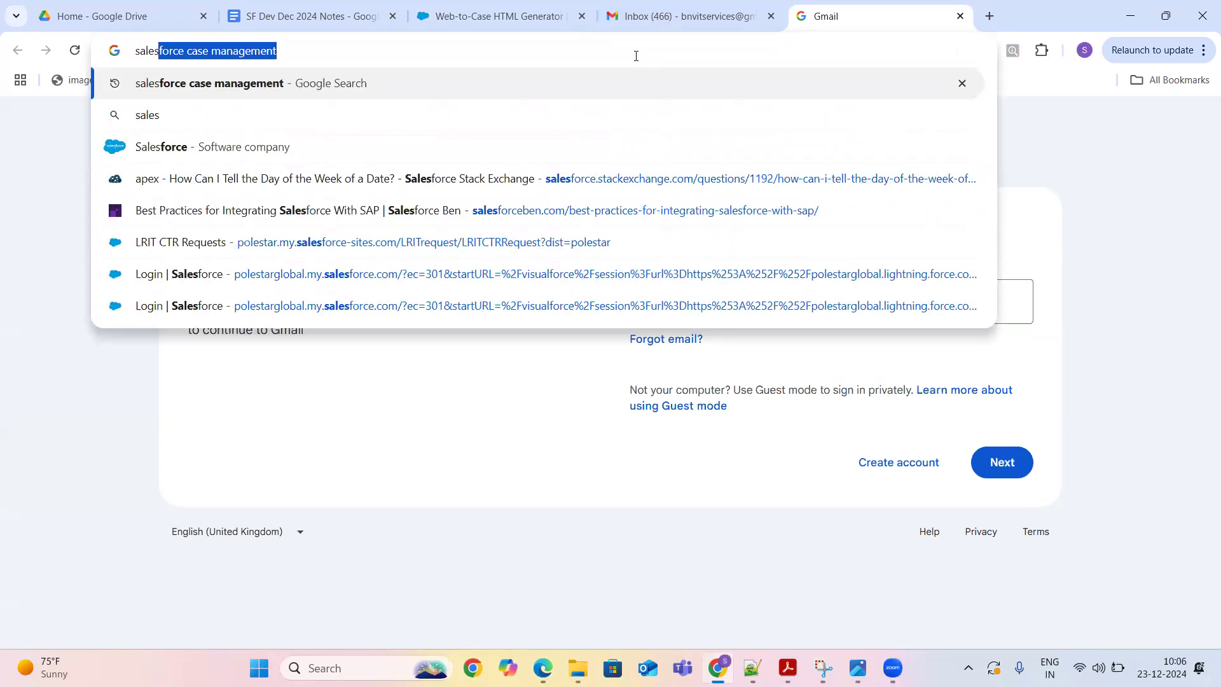
pyautogui.press('BackSpace')
pyautogui.press('BackSpace')
pyautogui.press('BackSpace')
pyautogui.press('BackSpace')
pyautogui.press('BackSpace')
pyautogui.press('BackSpace')
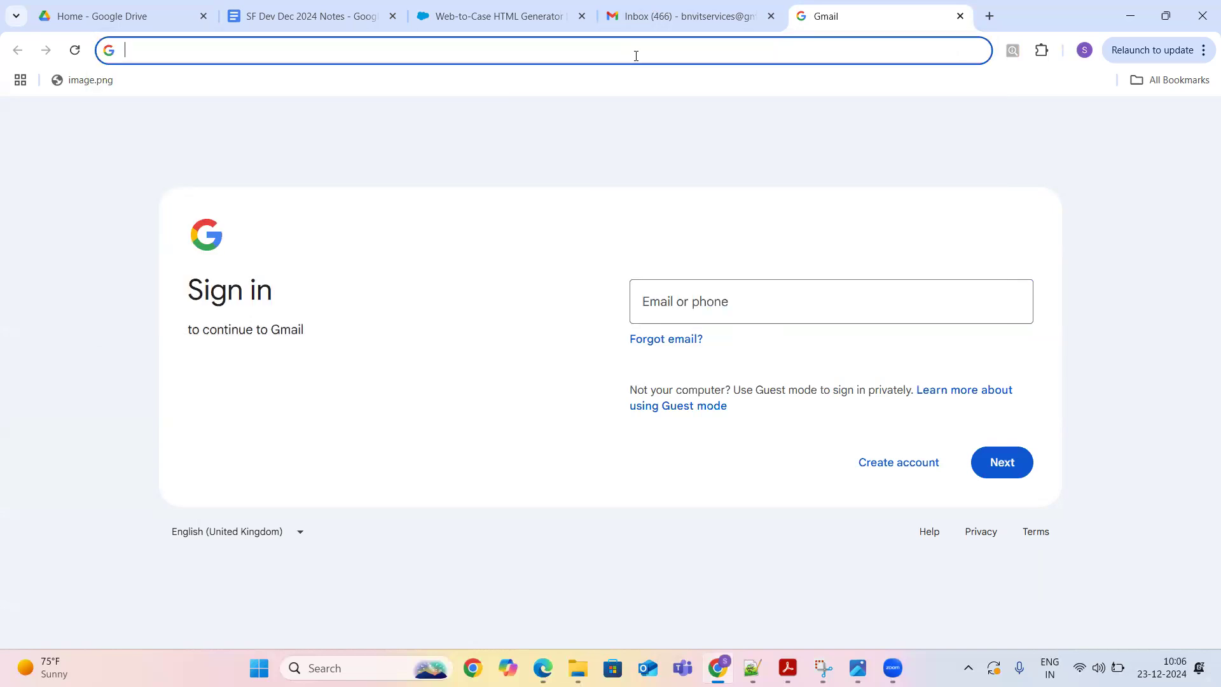
pyautogui.write('trailhead.salesforce.com')
pyautogui.press('Return')
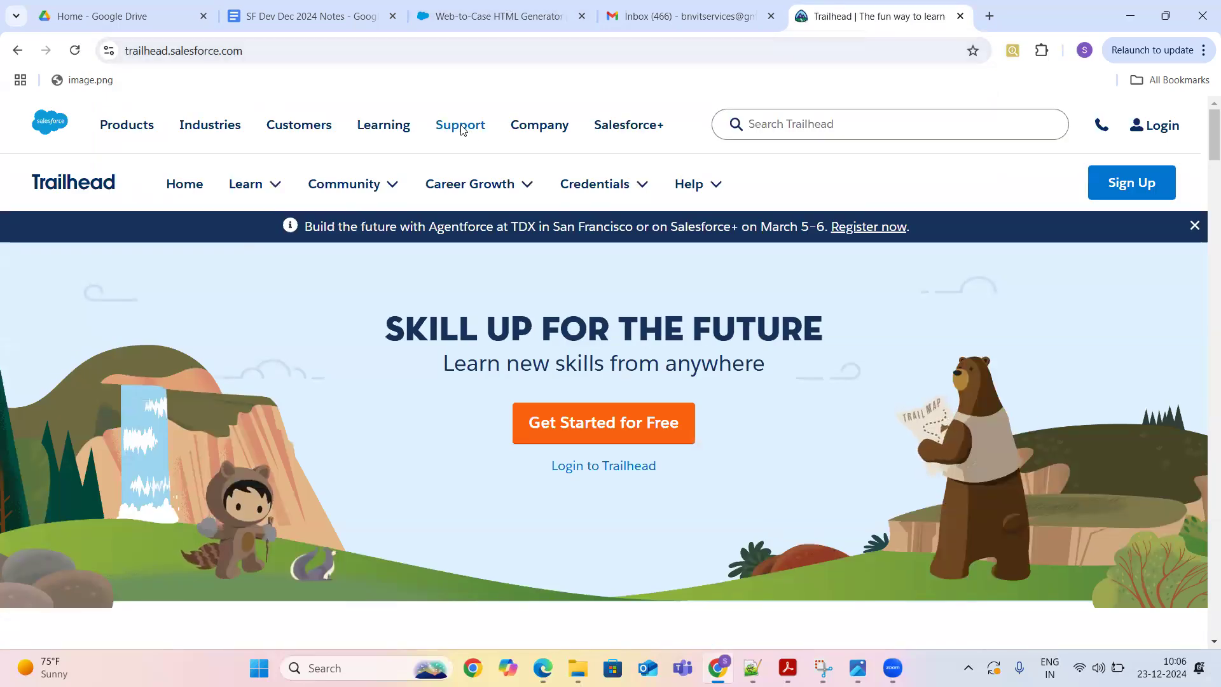
# - Go to the Salesforce Help Center via Trailhead's Support > Help & Documentation menu
pyautogui.click(460, 127)
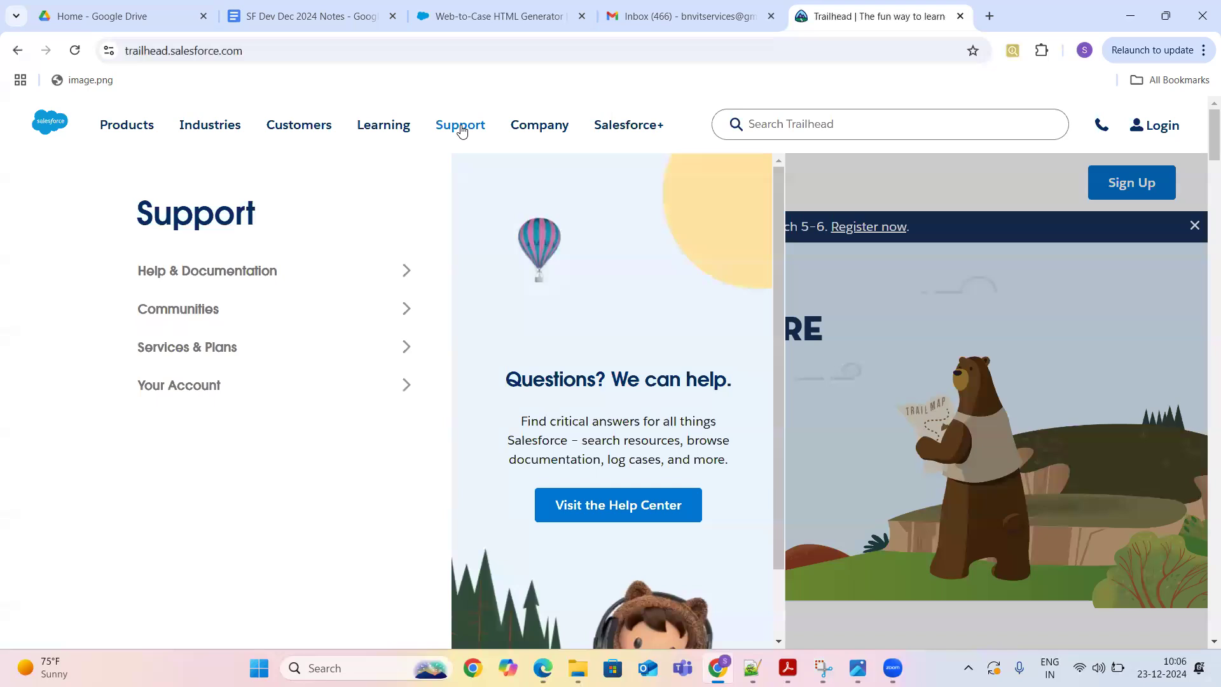
pyautogui.moveTo(207, 376)
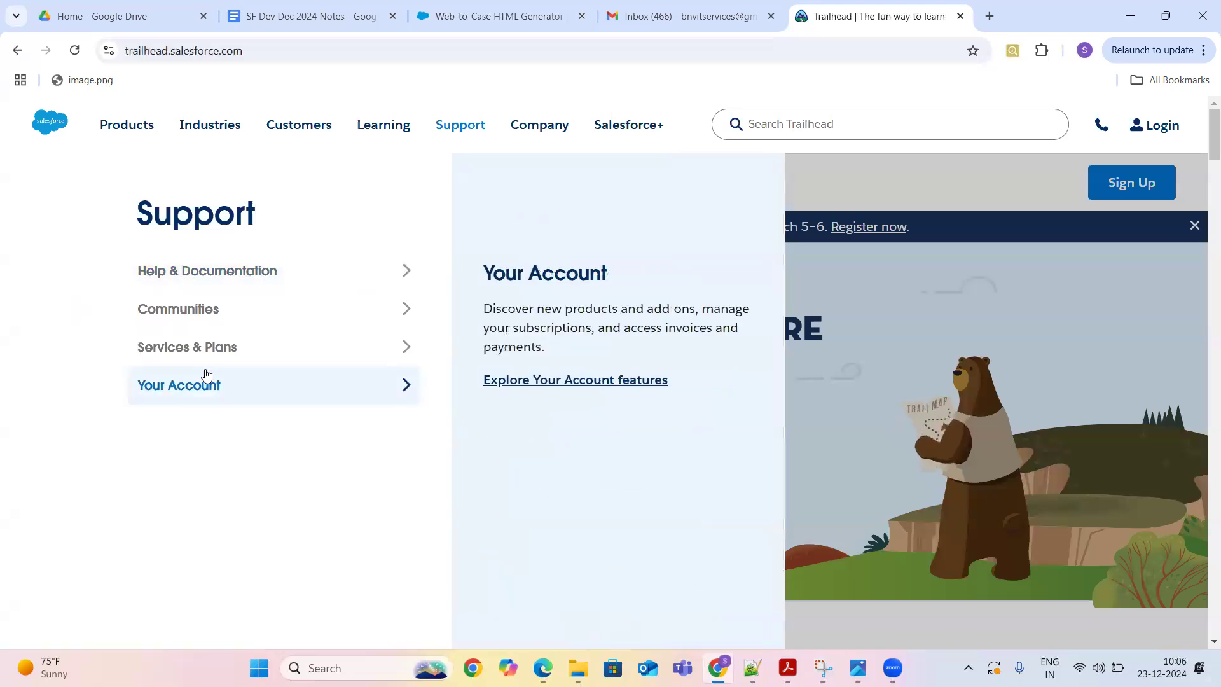
pyautogui.moveTo(254, 271)
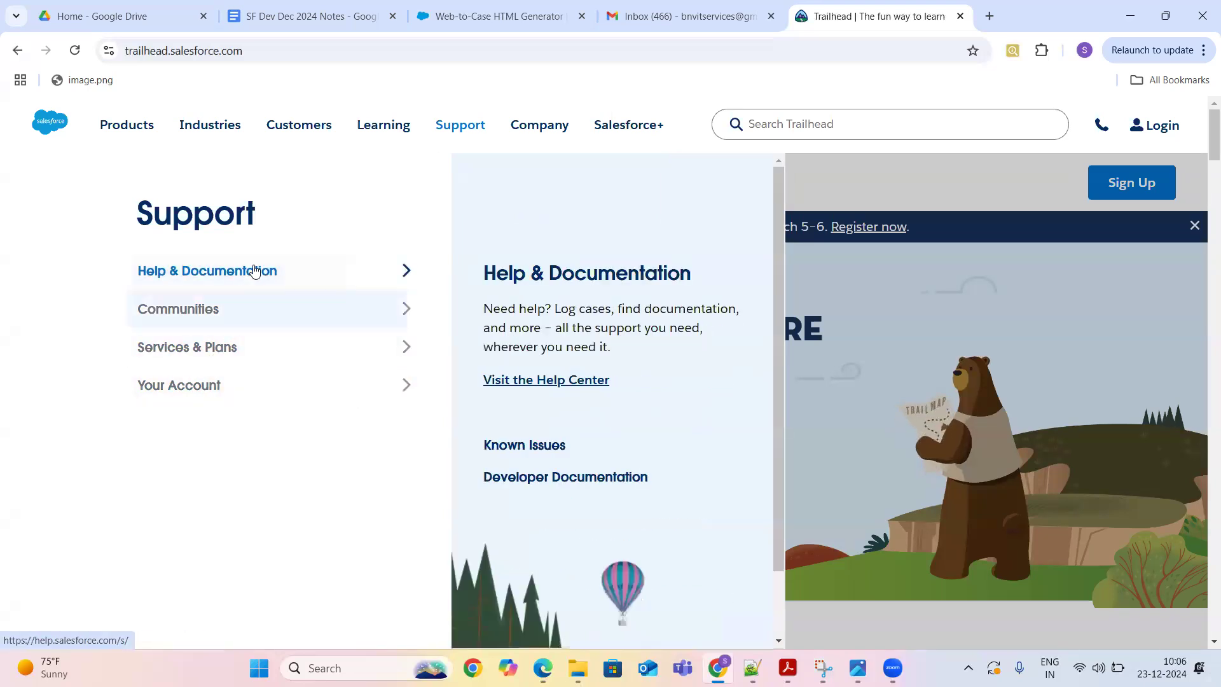
pyautogui.click(541, 381)
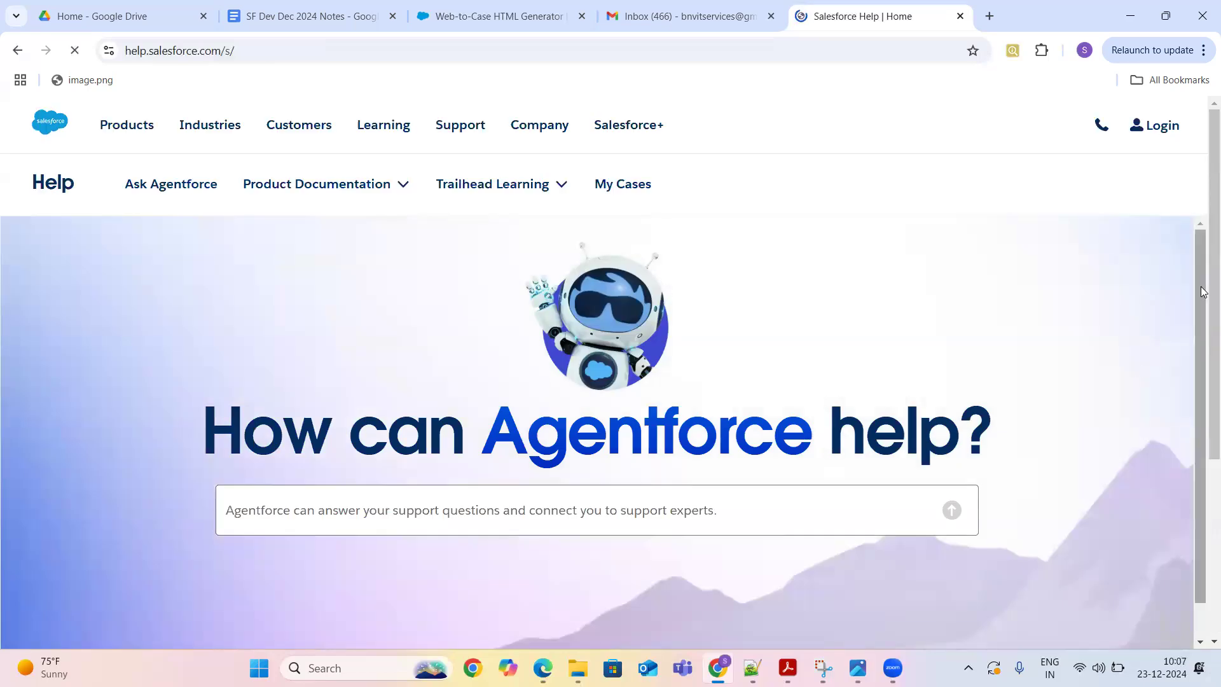
# - Search Salesforce Help for 'formula' using the Popular searches list
pyautogui.scroll(-4, 1203, 398)
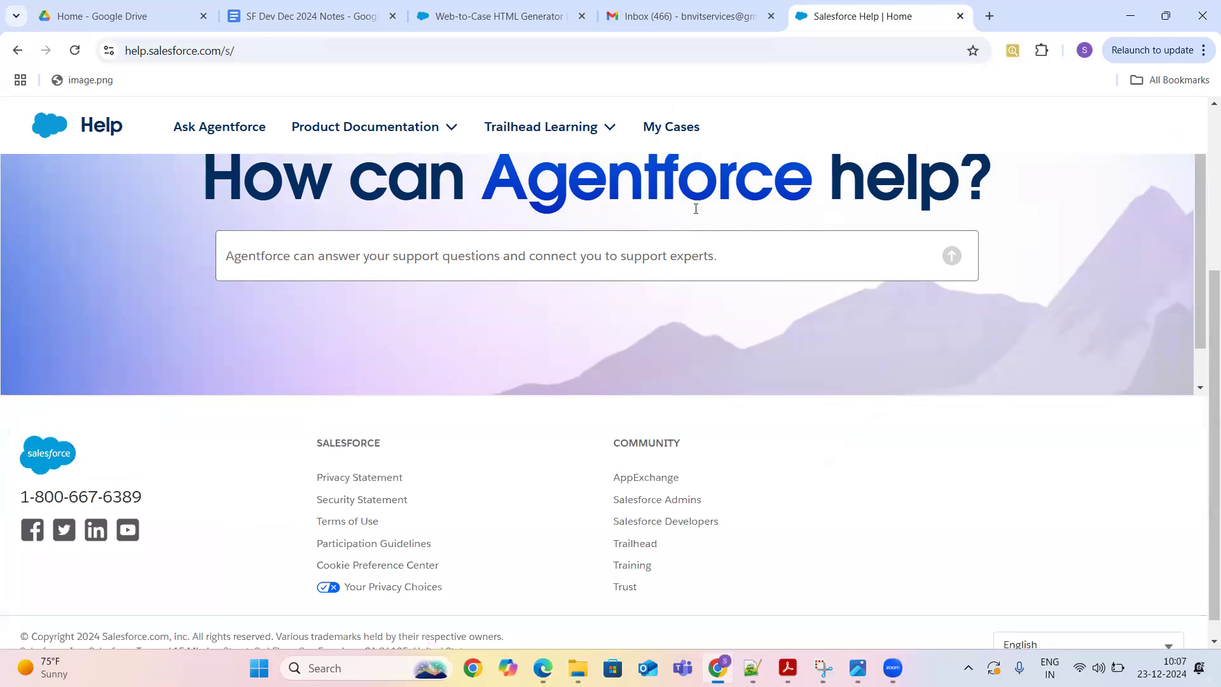
pyautogui.click(639, 258)
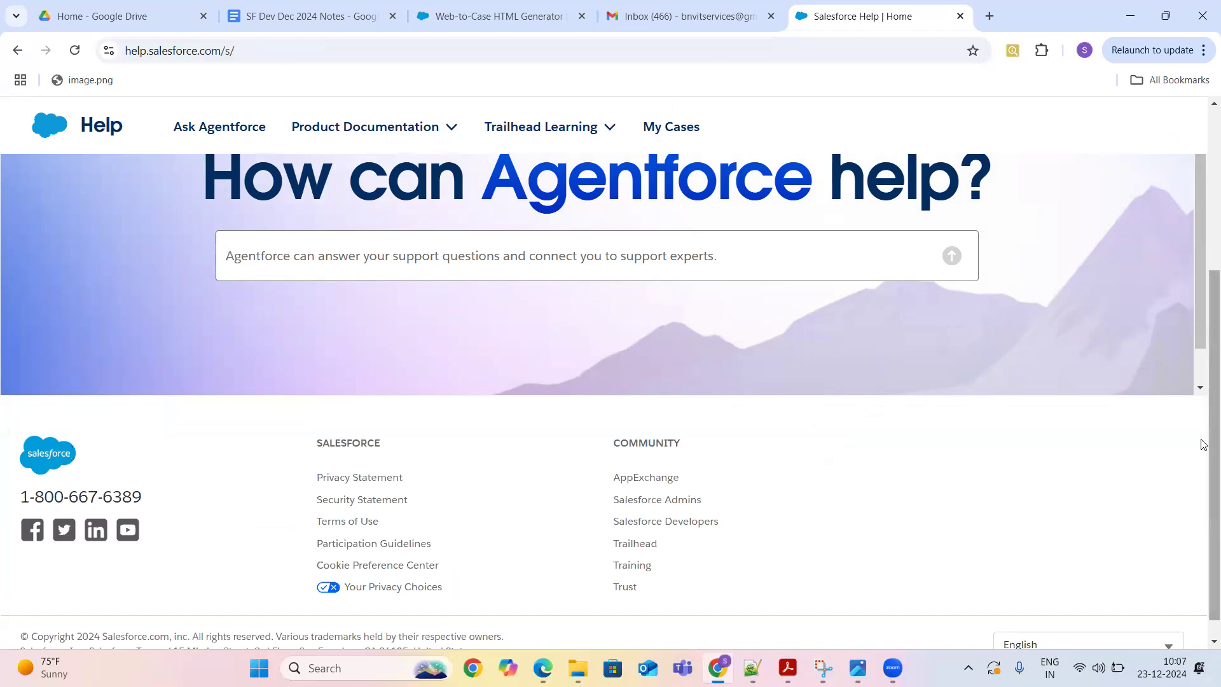
pyautogui.scroll(5, 1203, 446)
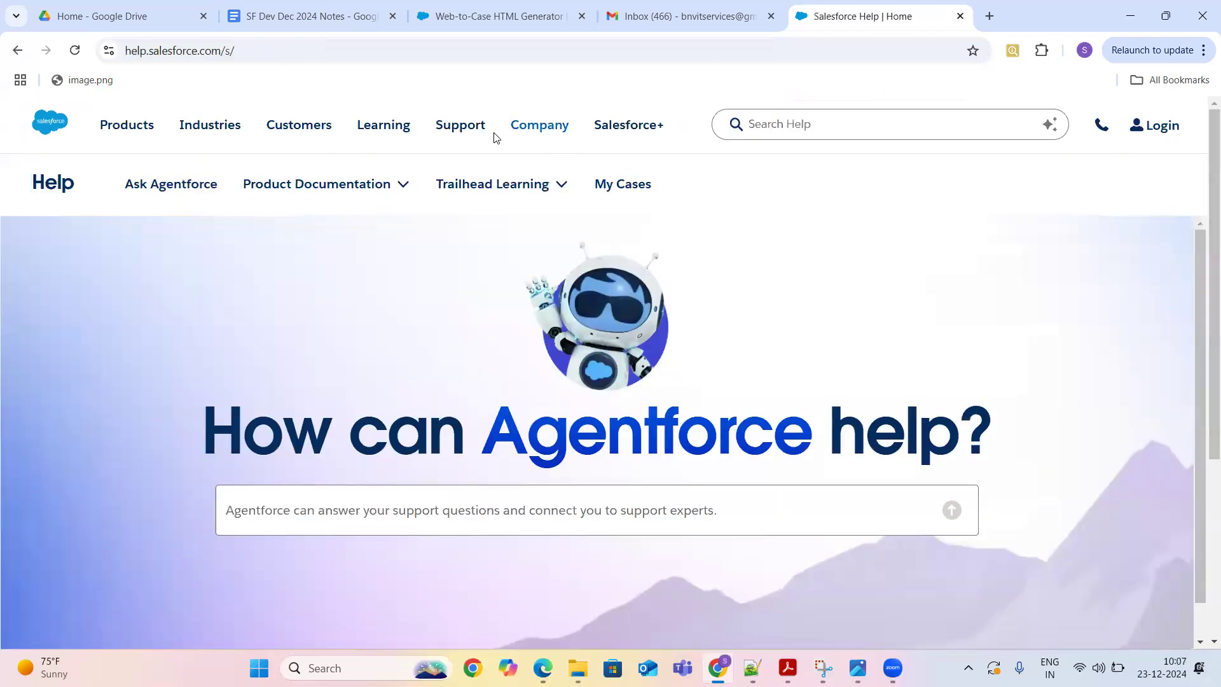
pyautogui.click(456, 130)
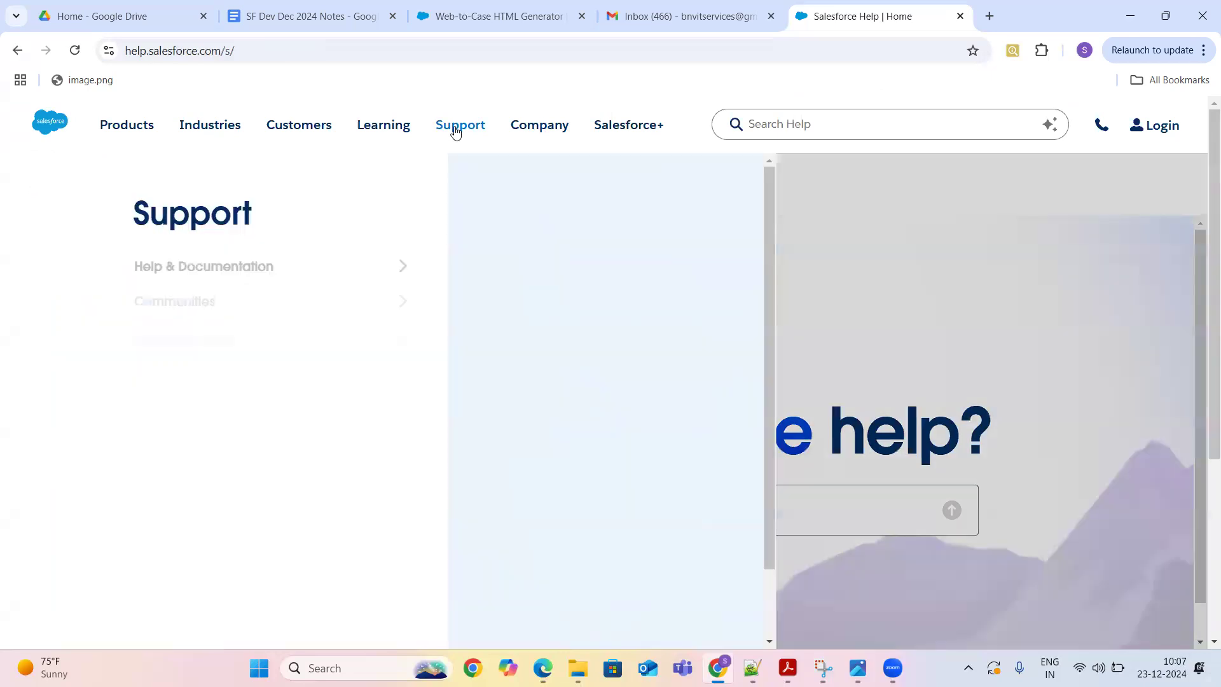
pyautogui.moveTo(377, 310)
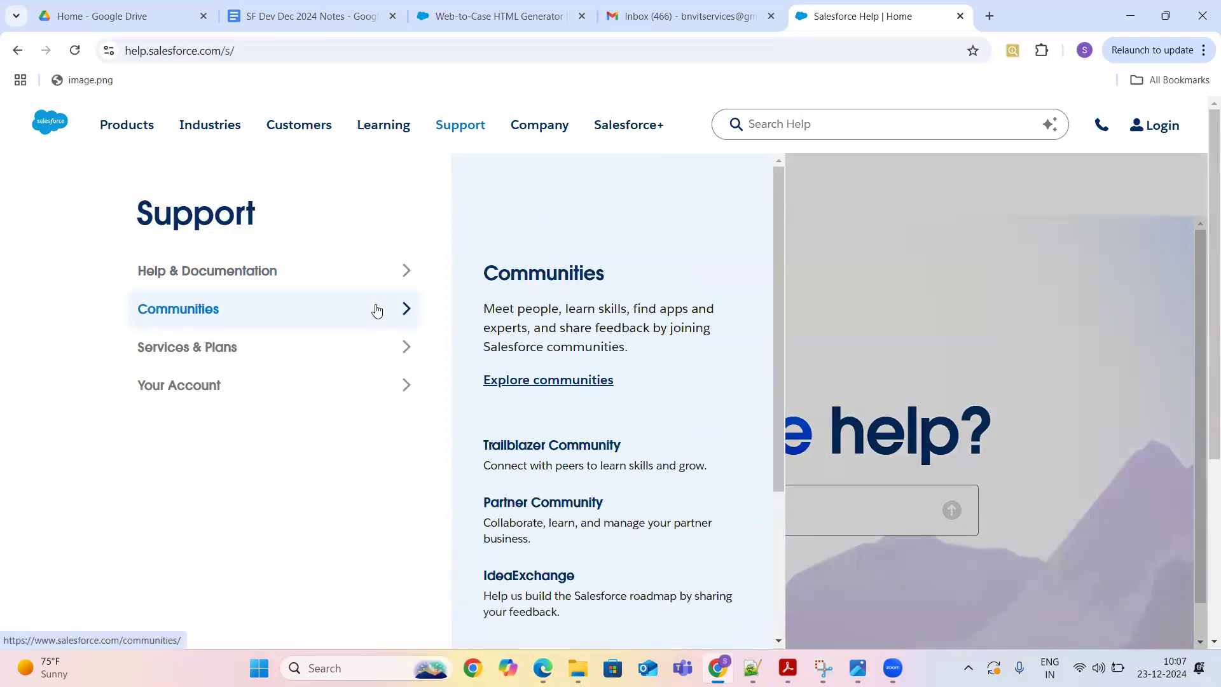
pyautogui.moveTo(368, 345)
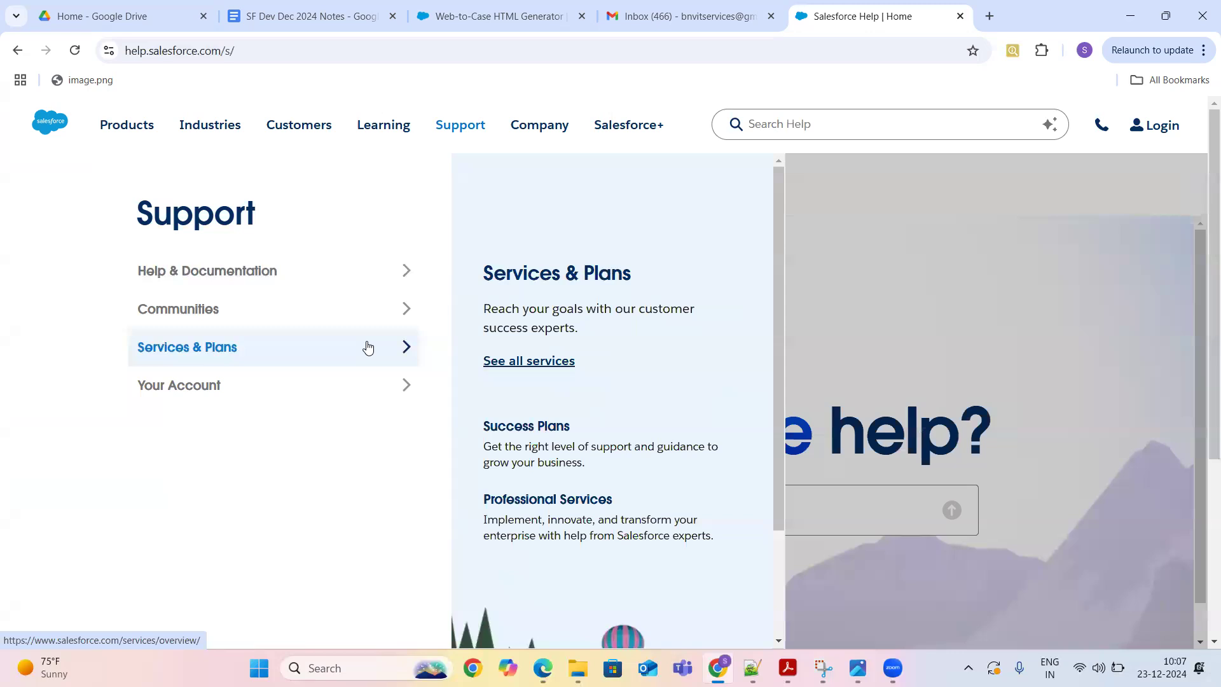
pyautogui.moveTo(342, 399)
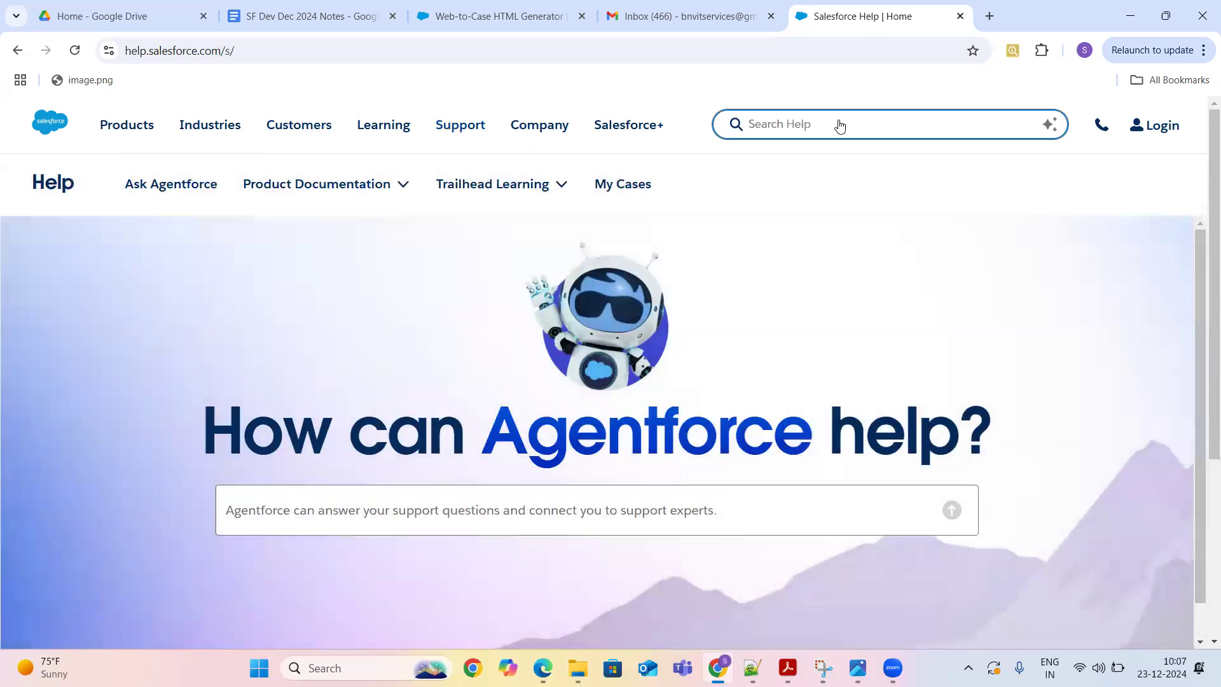
pyautogui.click(839, 123)
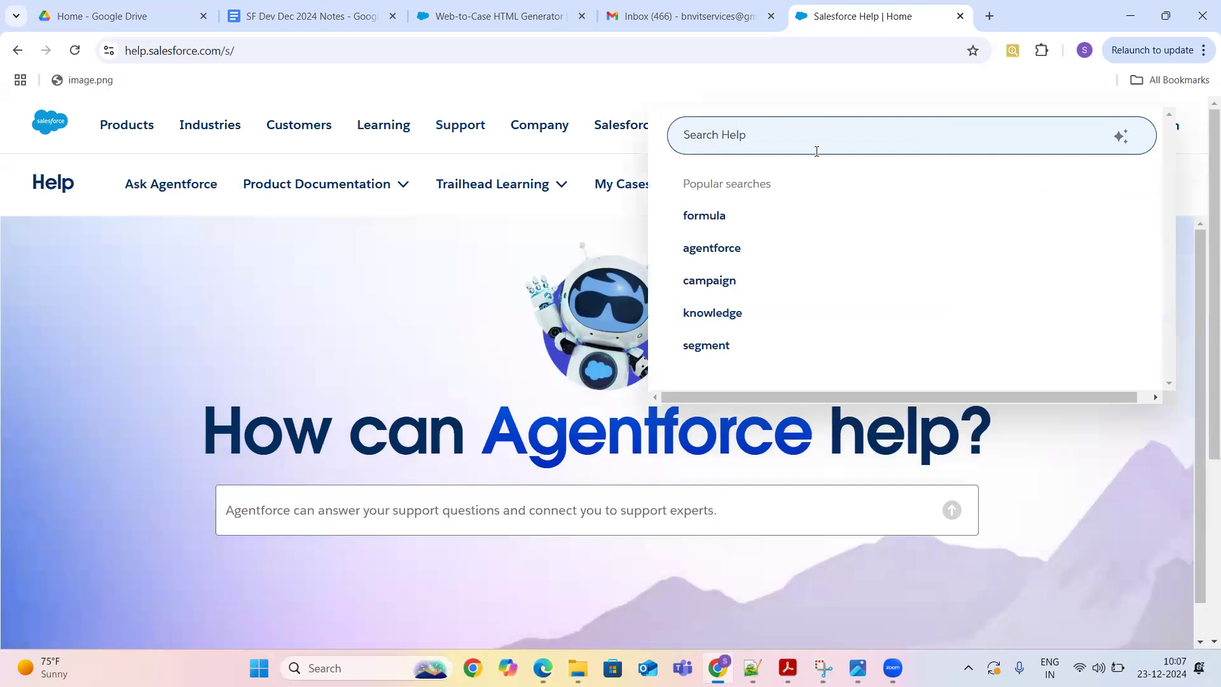
pyautogui.click(704, 219)
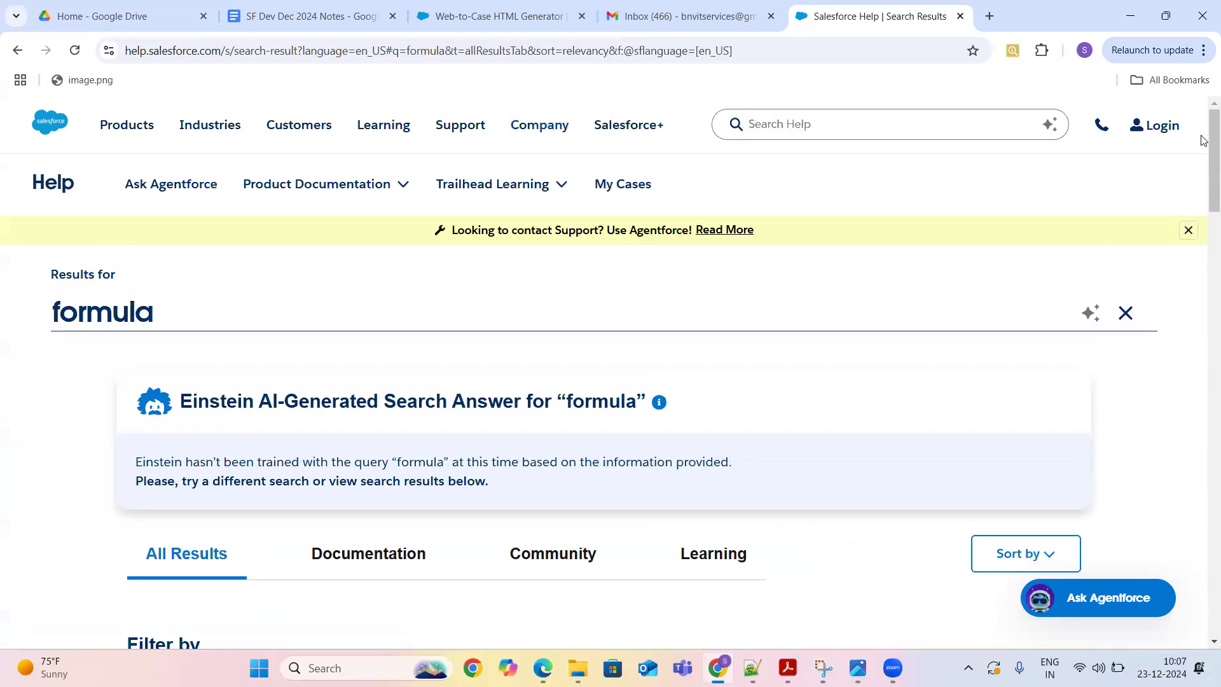
# - Open Salesforce's Contact Sales page from the header's Contact Us popover
pyautogui.click(1103, 131)
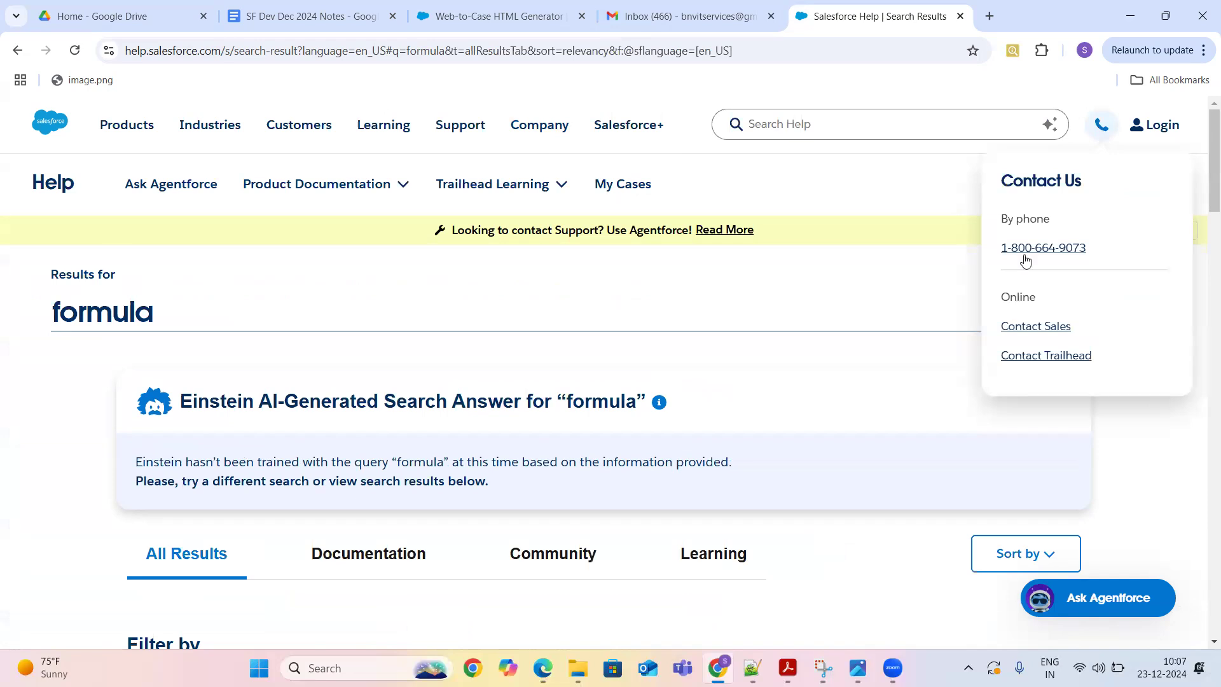
pyautogui.click(1033, 331)
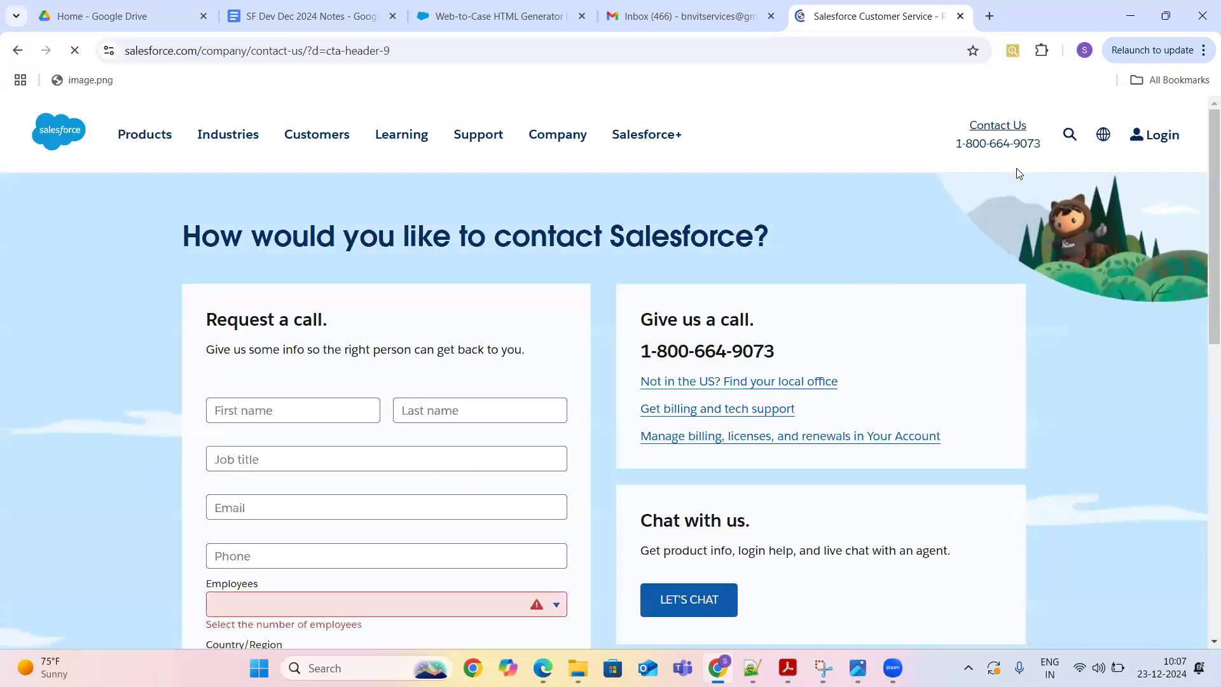
# - Scroll through the request-a-call form, then return to the Web-to-Case HTML Generator tab
pyautogui.scroll(-3, 1202, 191)
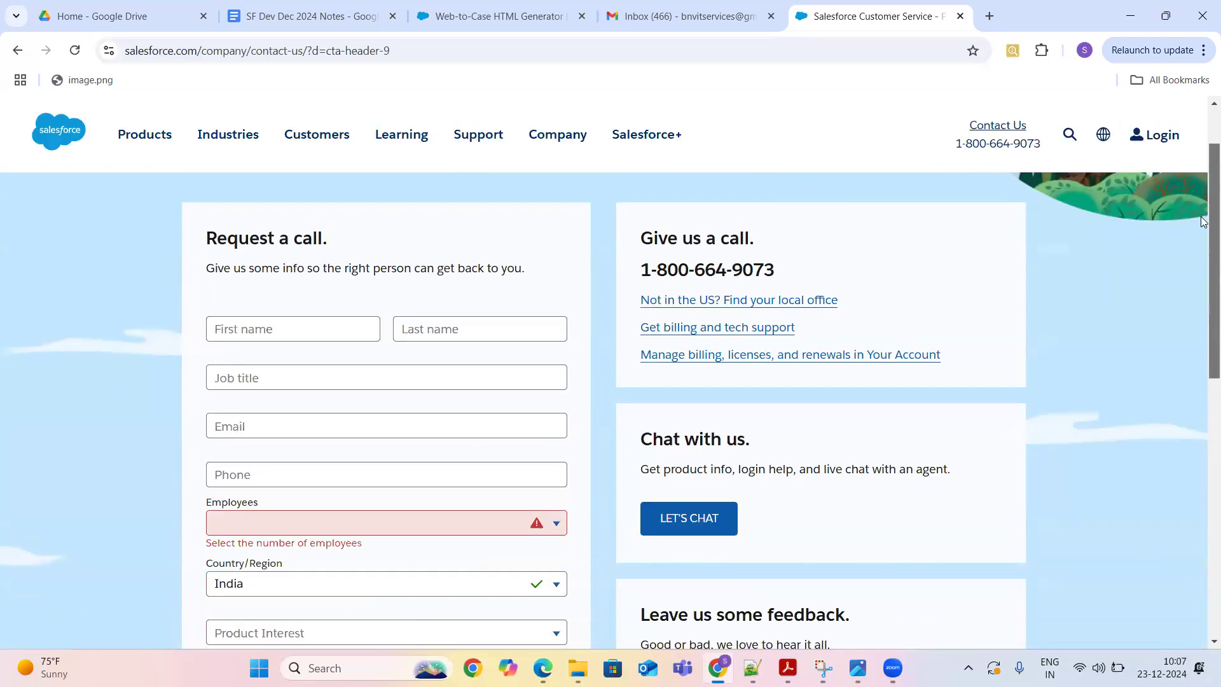
pyautogui.scroll(1, 1203, 260)
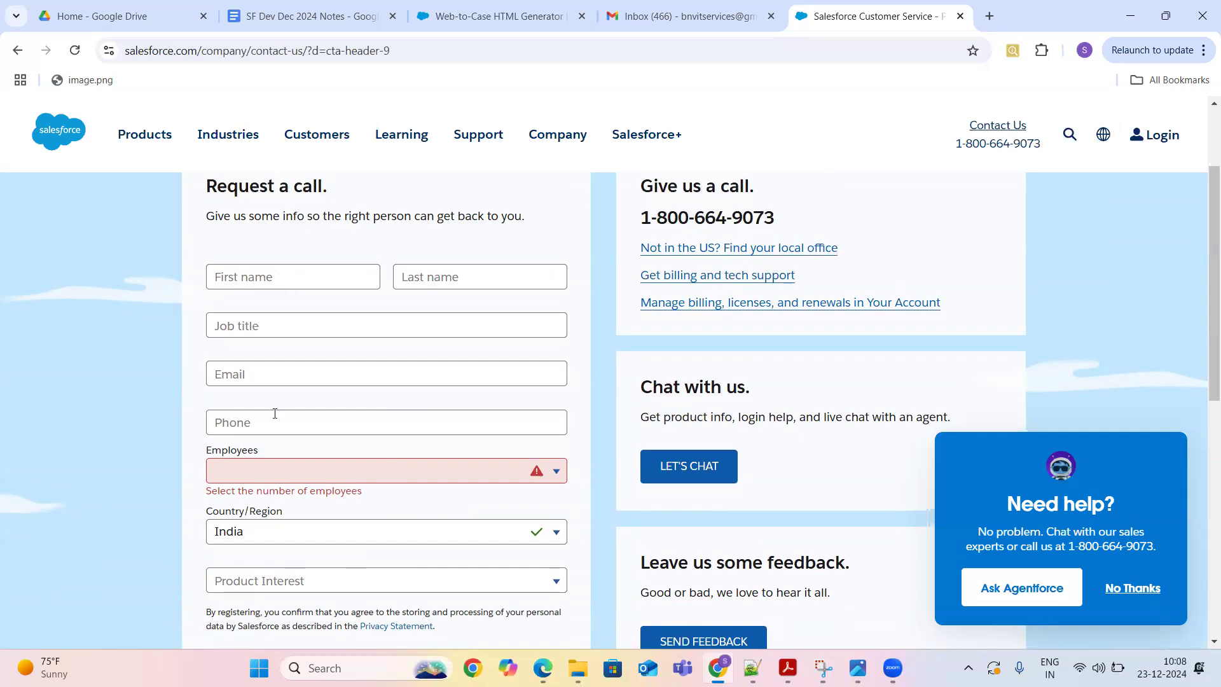
pyautogui.click(466, 14)
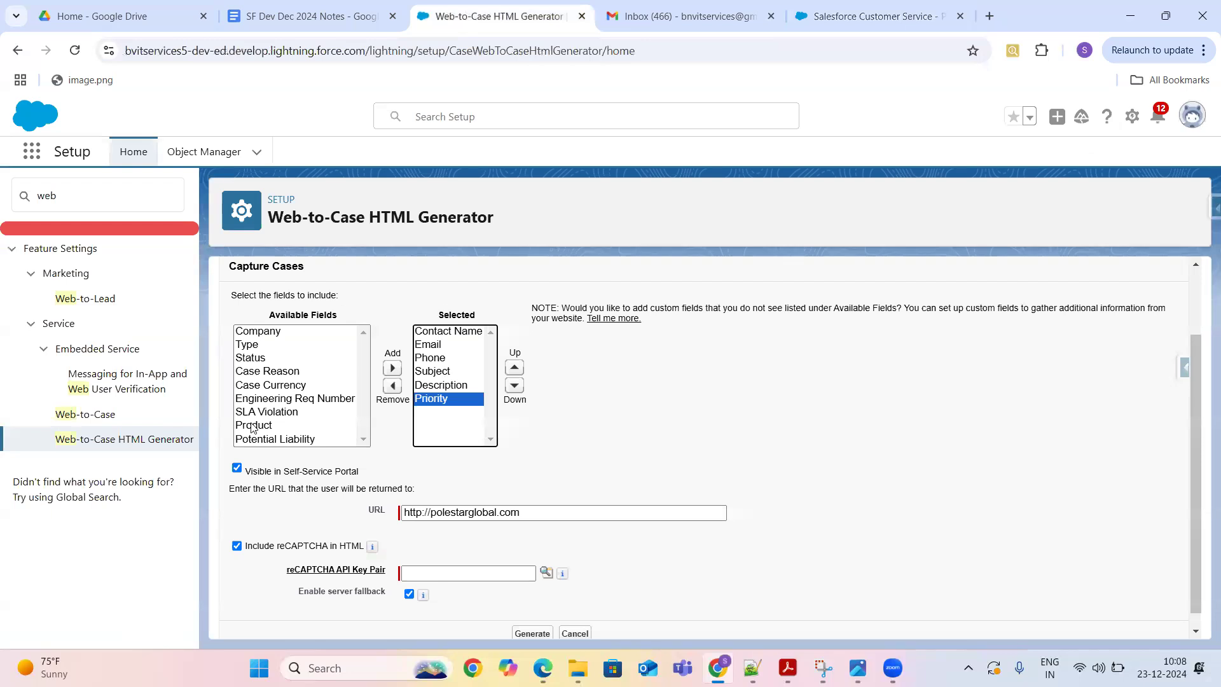
# - Reopen the Web-to-Case HTML Generator and add Priority to the selected fields
pyautogui.click(871, 16)
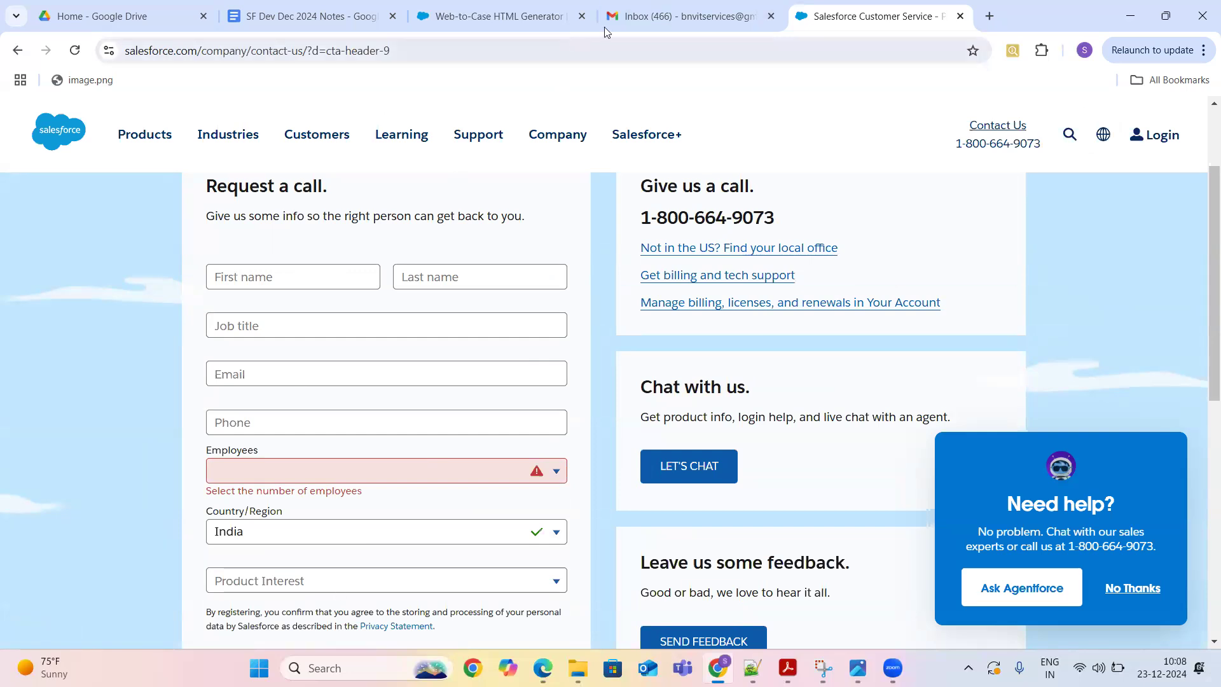
pyautogui.click(500, 16)
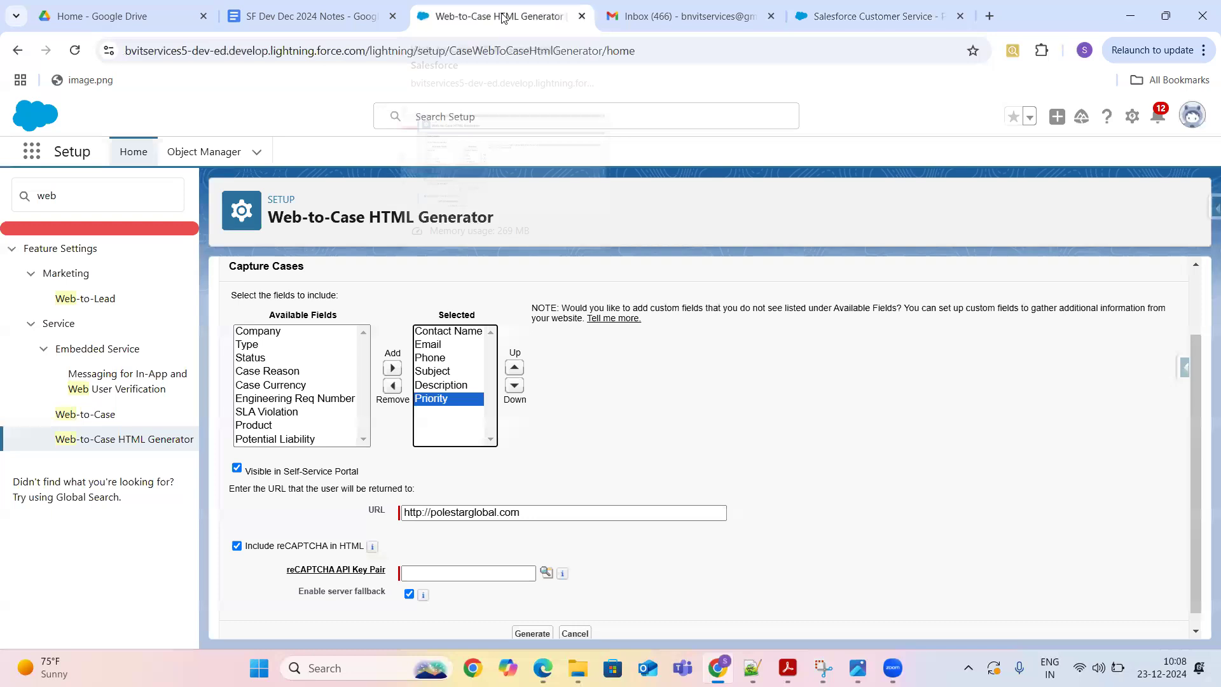
pyautogui.click(103, 422)
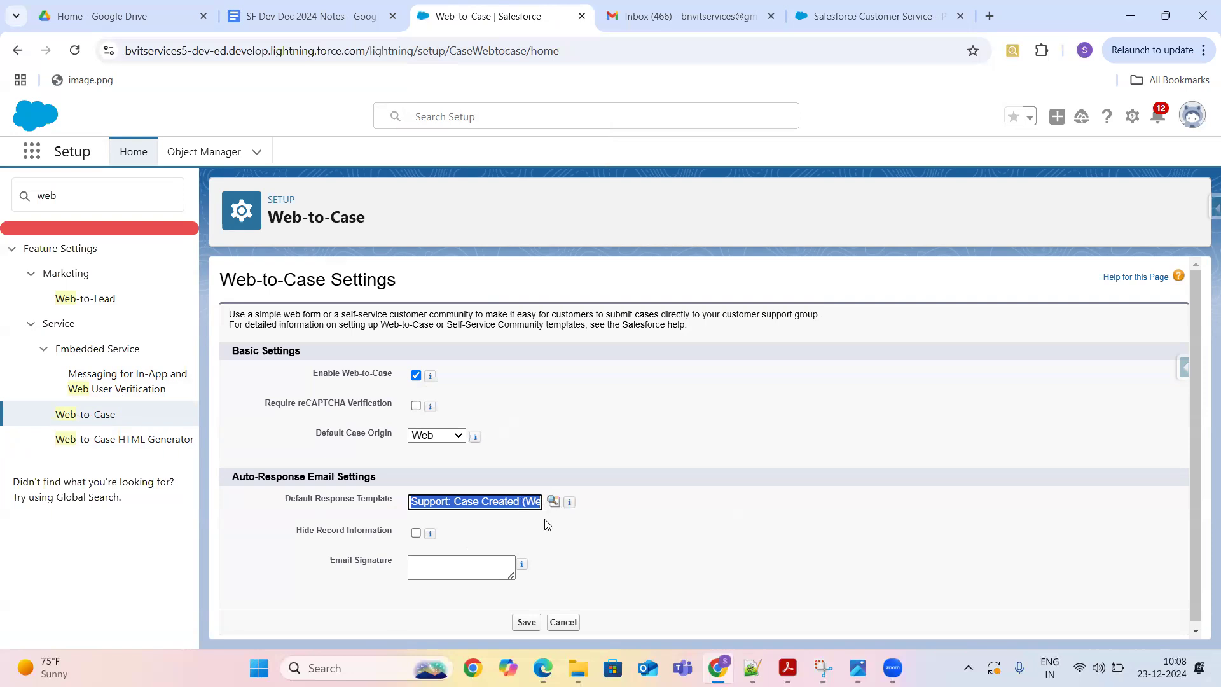
pyautogui.click(152, 445)
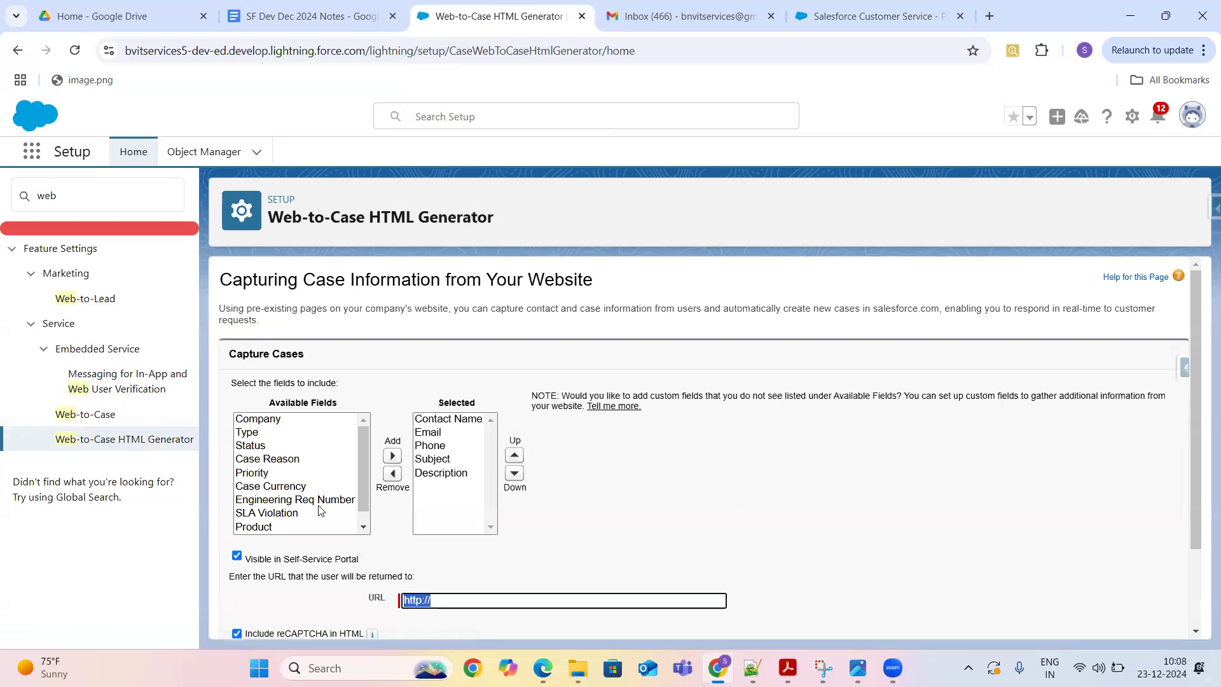
pyautogui.click(267, 473)
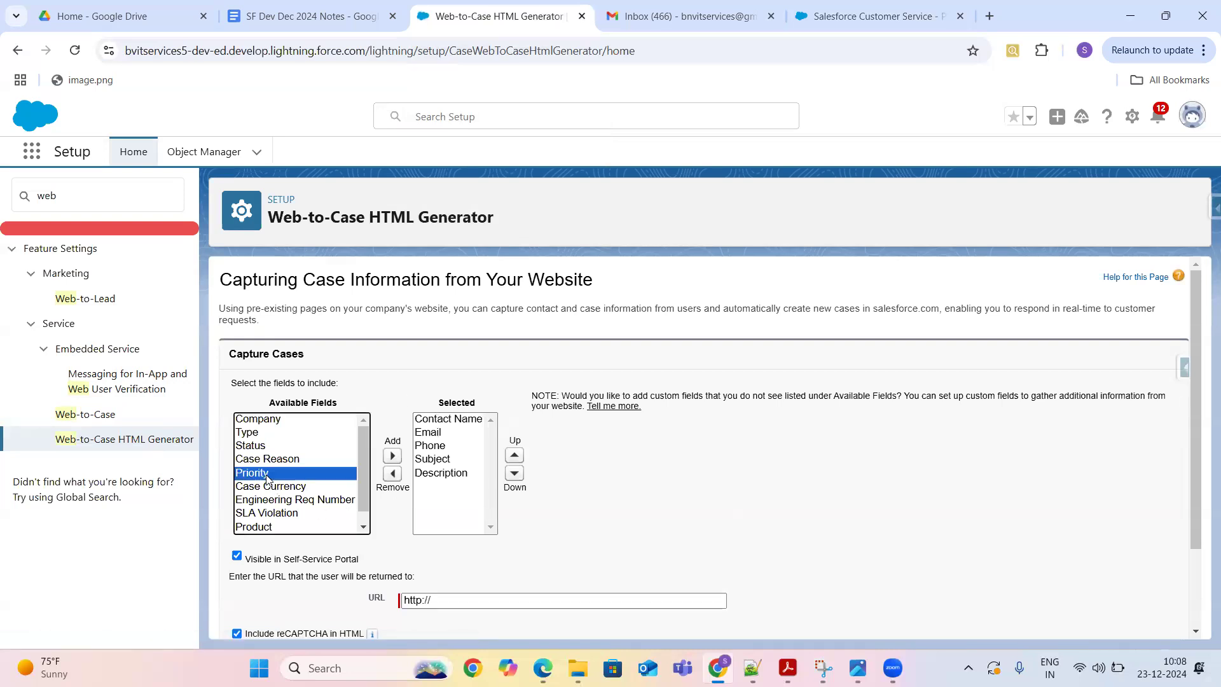
pyautogui.click(392, 455)
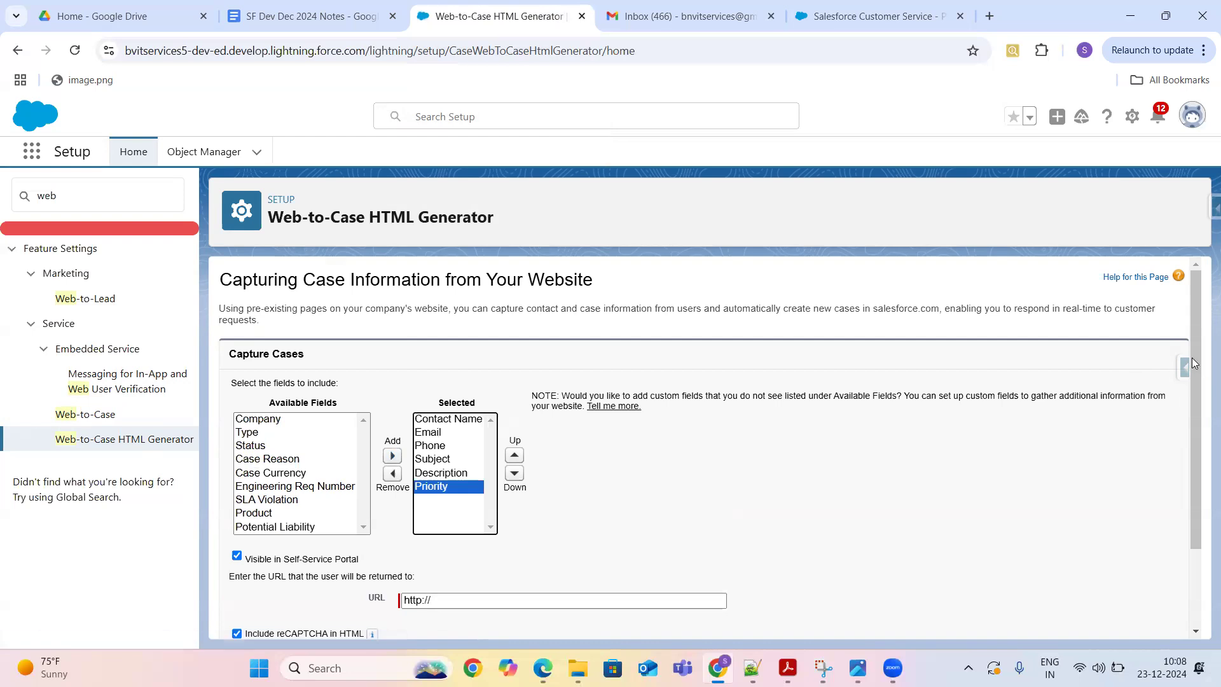
pyautogui.moveTo(1196, 352); pyautogui.dragTo(1201, 469)
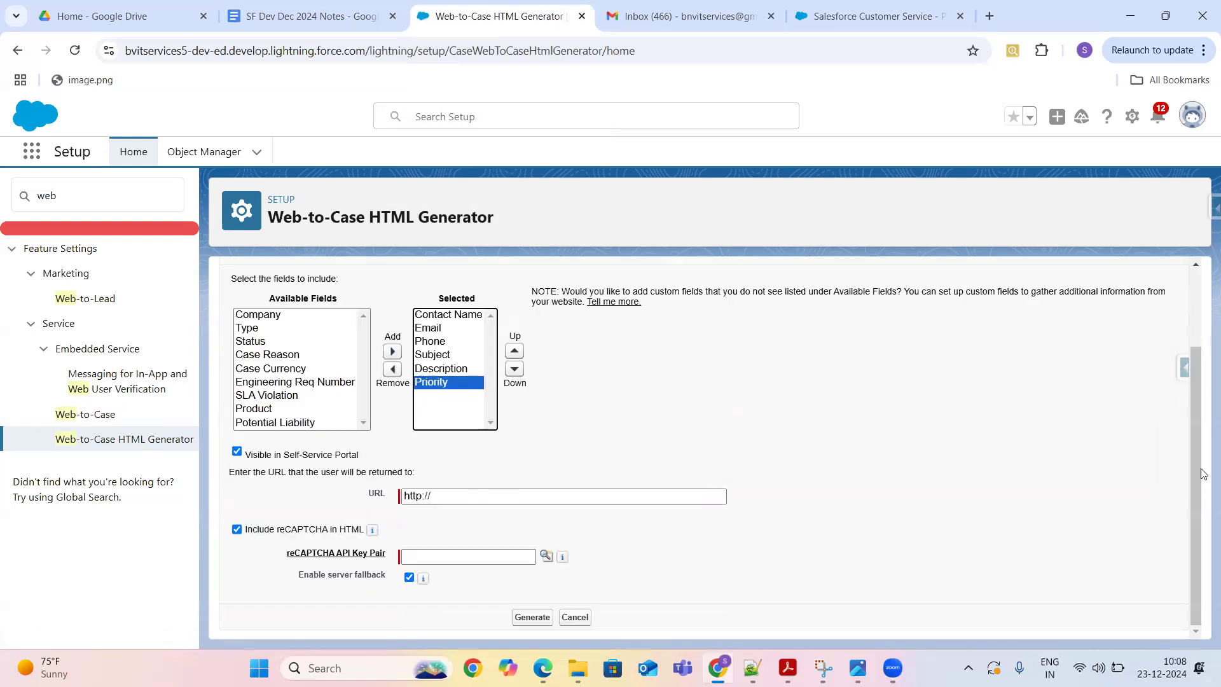
pyautogui.click(595, 499)
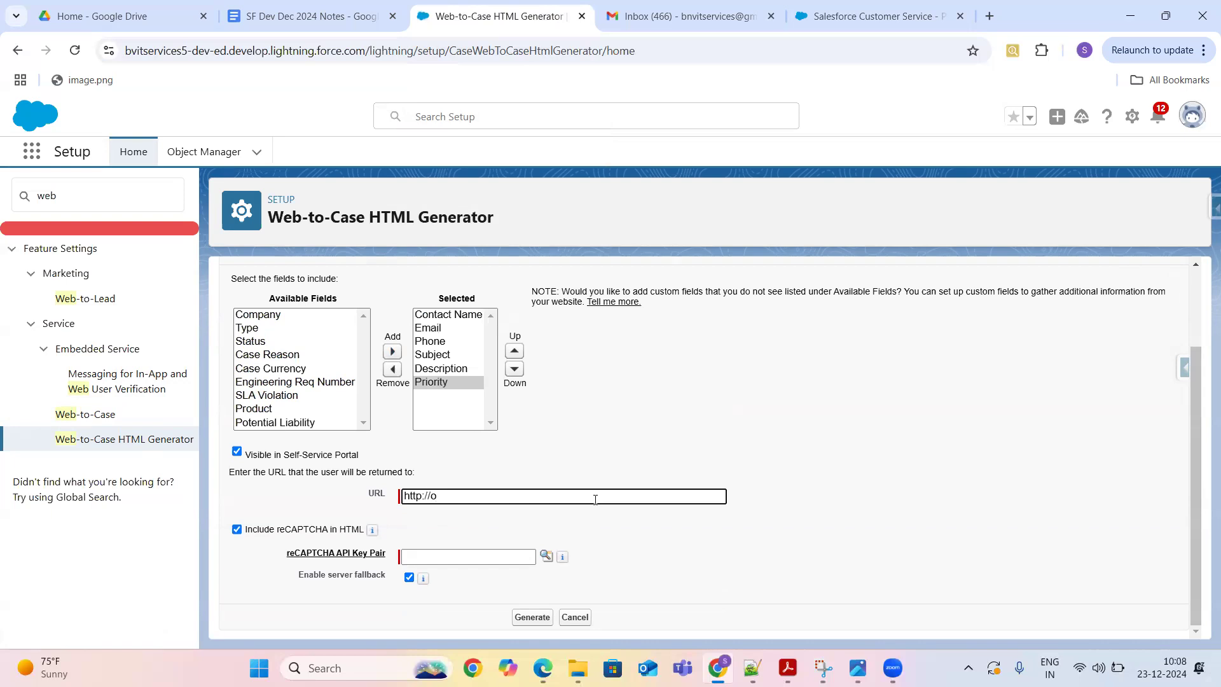
pyautogui.write('polestarglobalcom')
pyautogui.press('BackSpace')
pyautogui.write('.com')
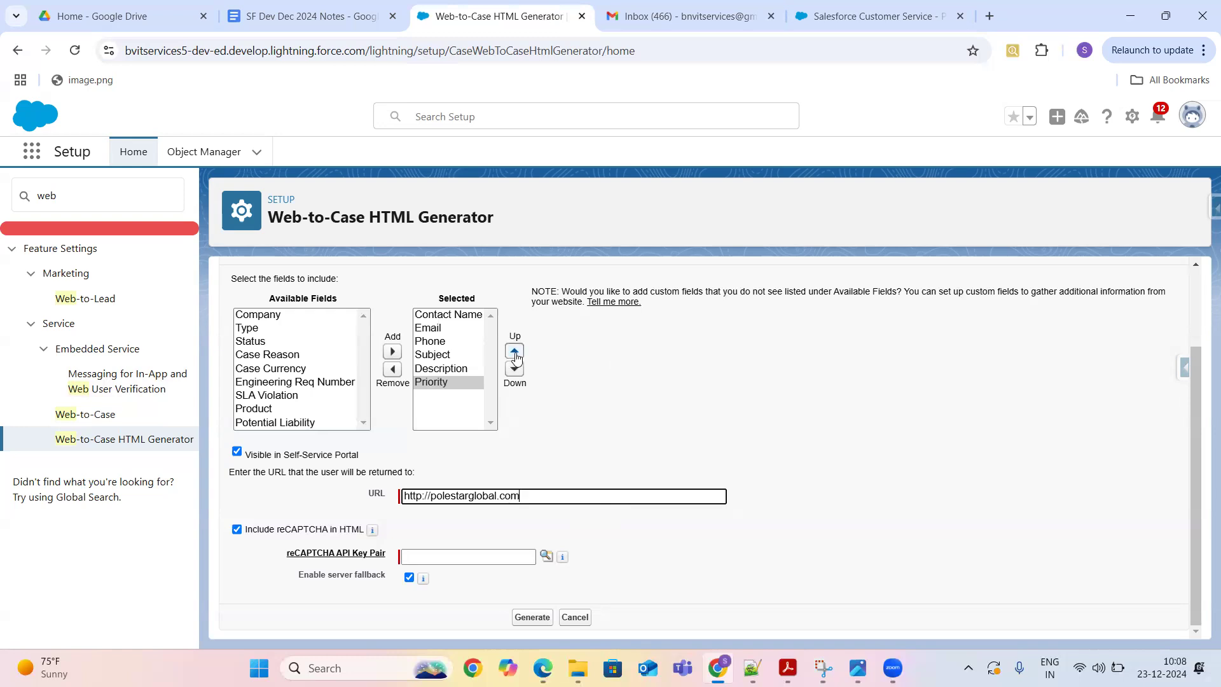
pyautogui.click(459, 555)
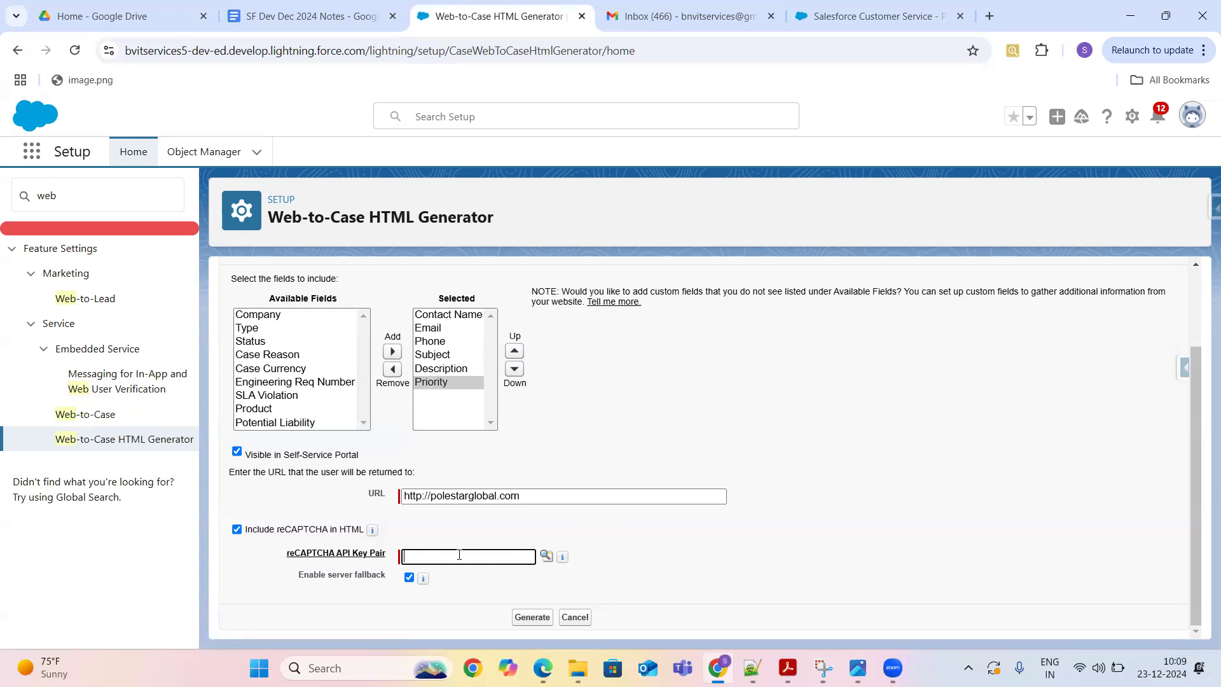
pyautogui.write('TEs')
pyautogui.click(532, 616)
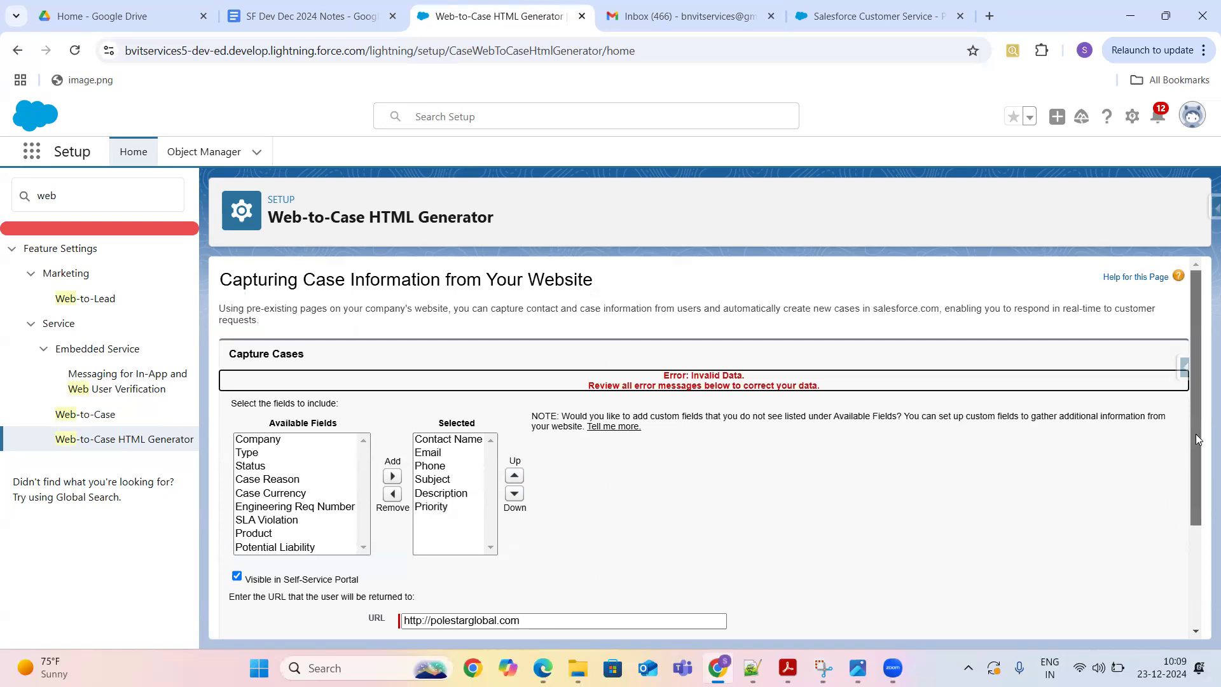
# - Inspect the invalid-key-pair error on the TEst reCAPTCHA value, then switch to the contact-us page
pyautogui.moveTo(1202, 451); pyautogui.dragTo(1202, 628)
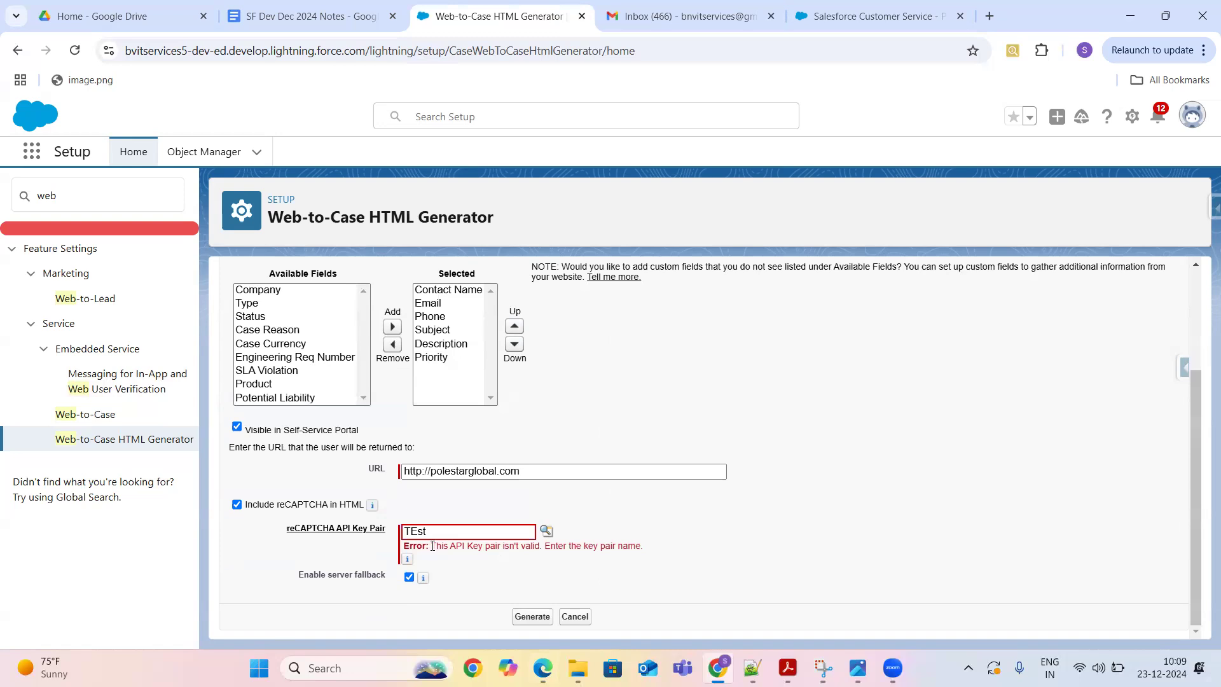
pyautogui.moveTo(432, 546); pyautogui.dragTo(675, 553)
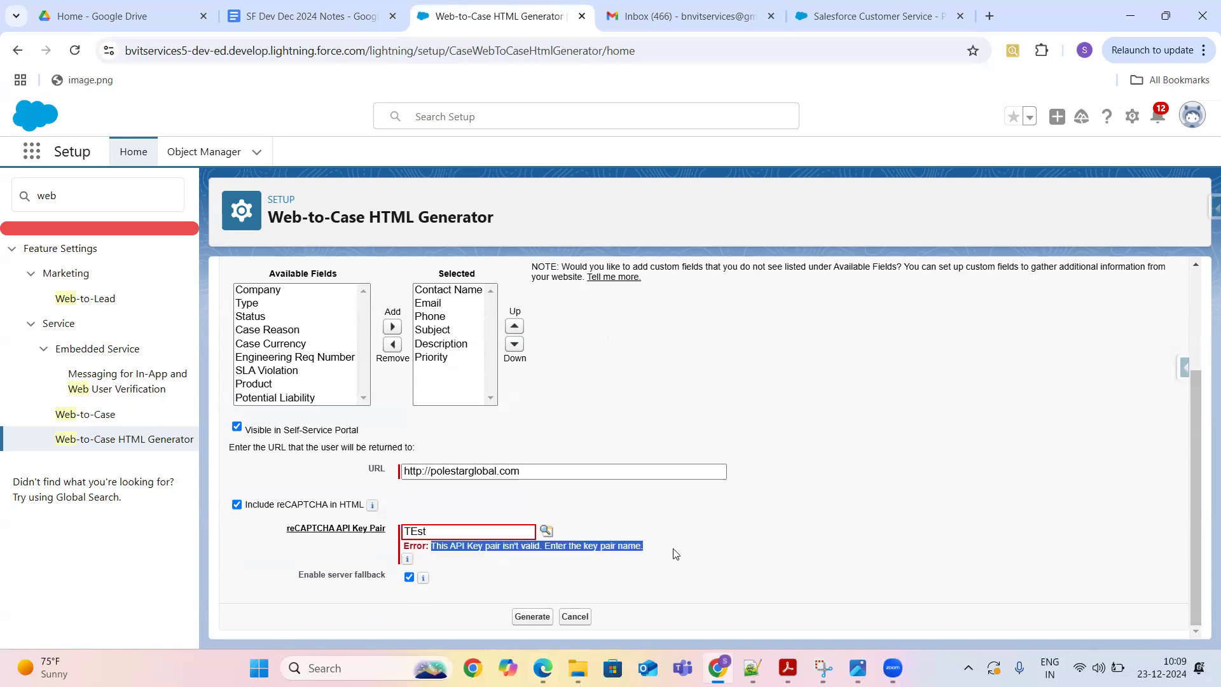
pyautogui.doubleClick(416, 531)
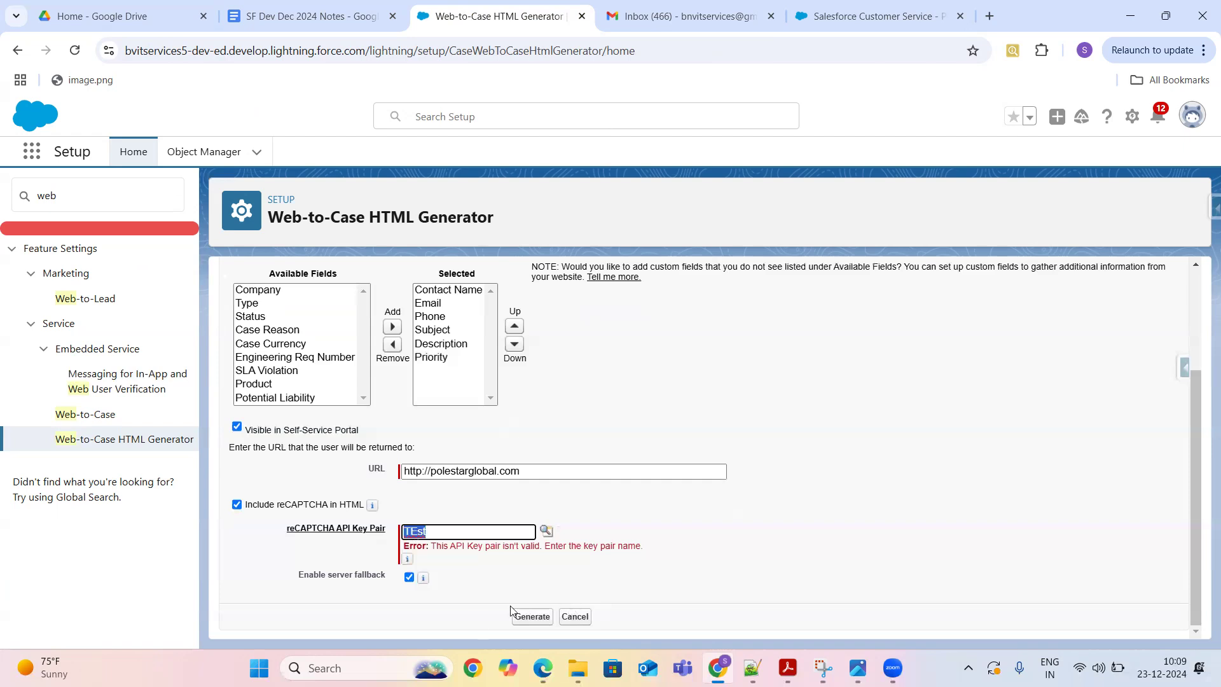
pyautogui.click(864, 19)
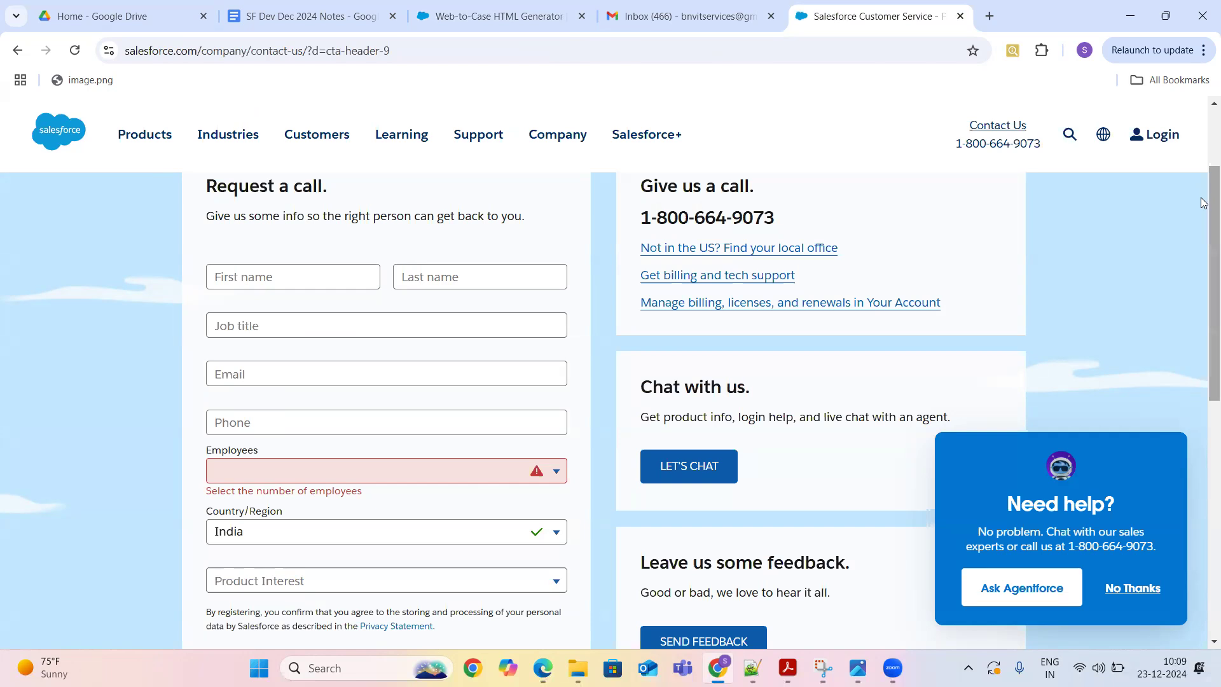
# - Launch the Sales app via App Launcher search 'sales', then bring up the SF Dev Dec 2024 Notes
pyautogui.moveTo(1204, 202); pyautogui.dragTo(1202, 273)
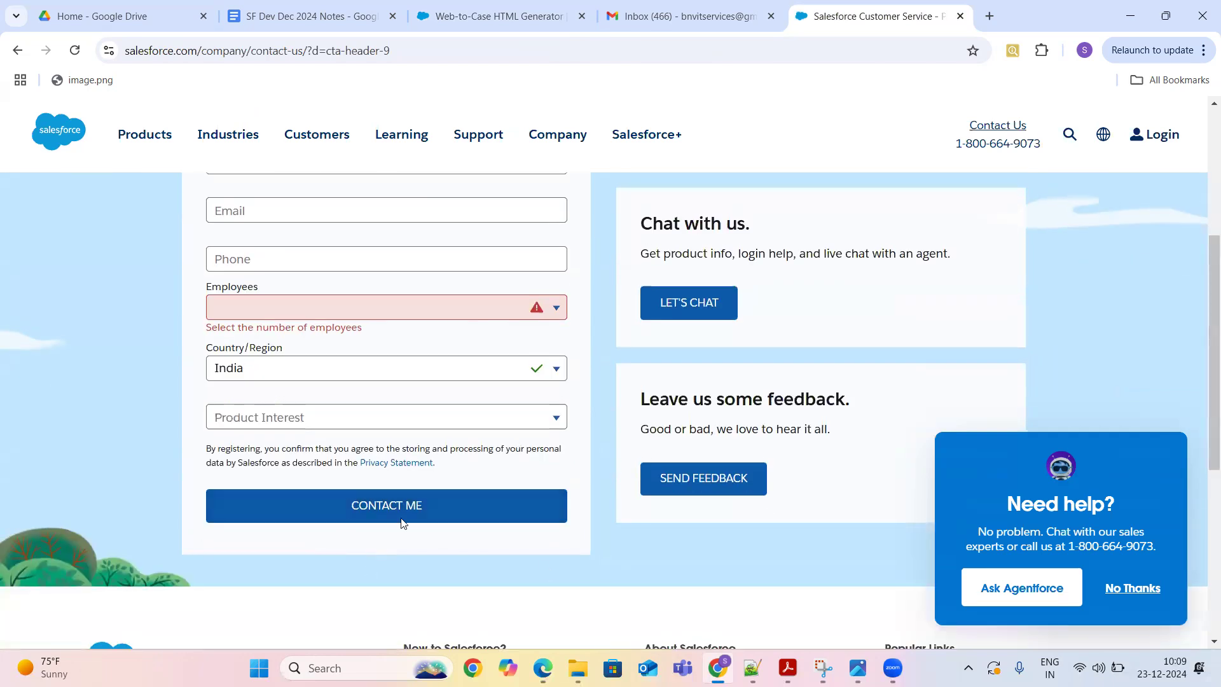
pyautogui.click(466, 21)
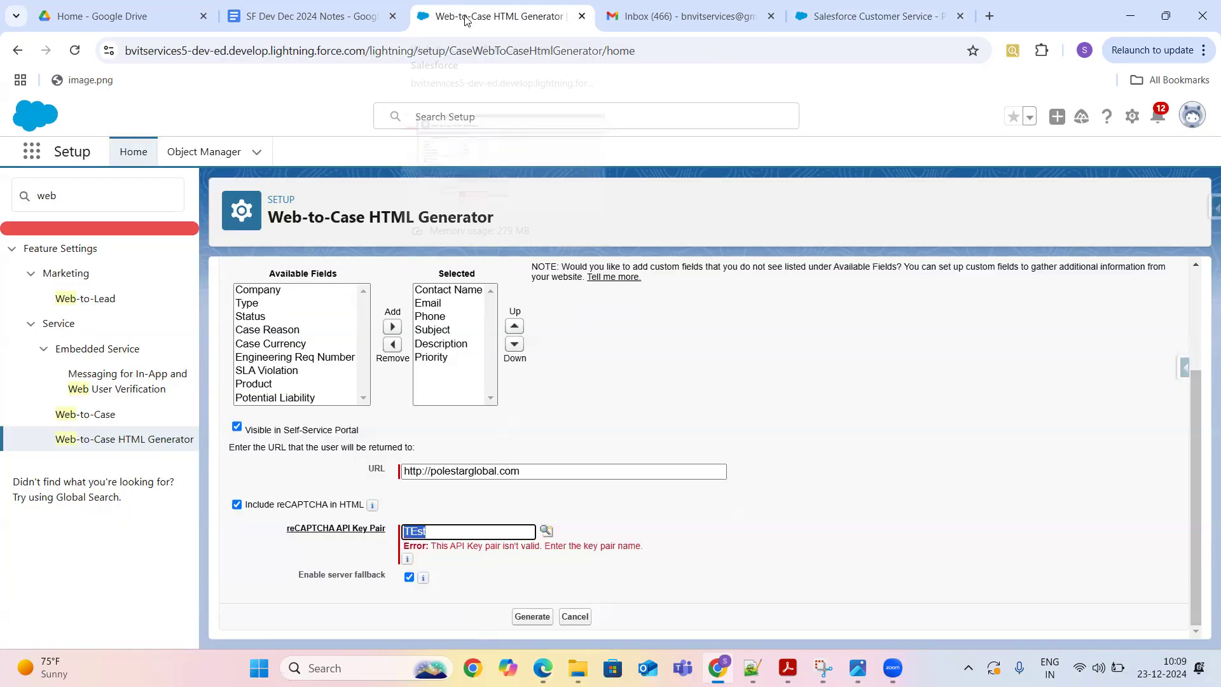
pyautogui.click(31, 154)
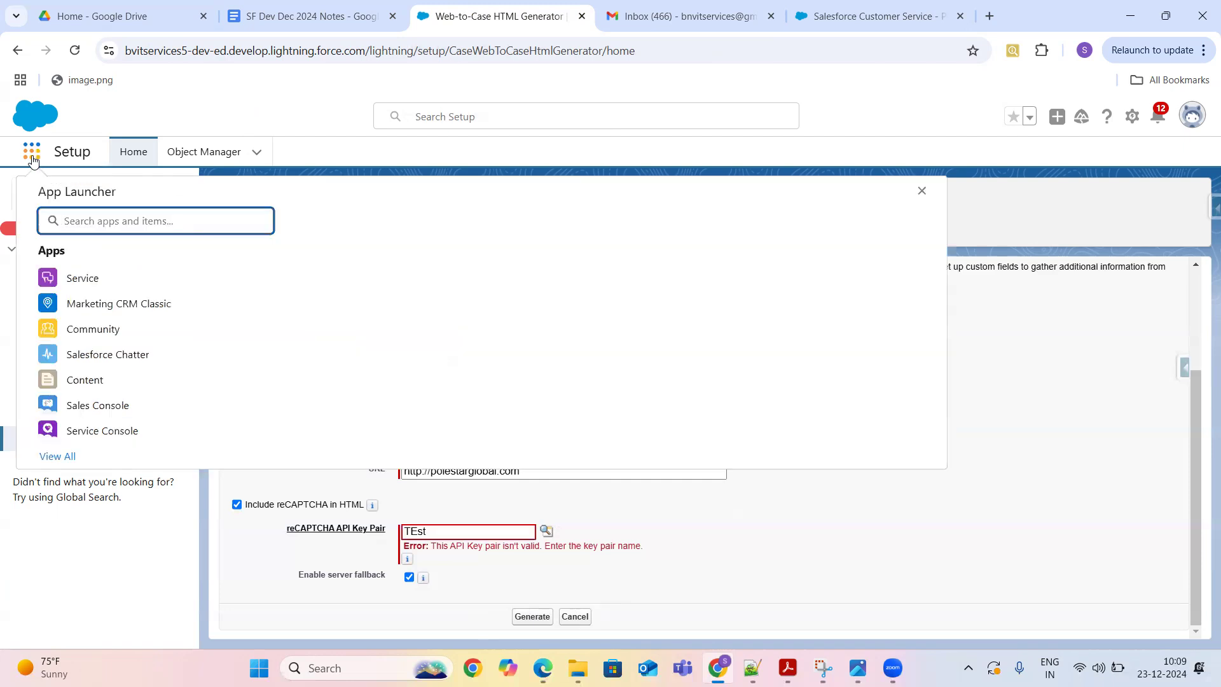
pyautogui.write('sales')
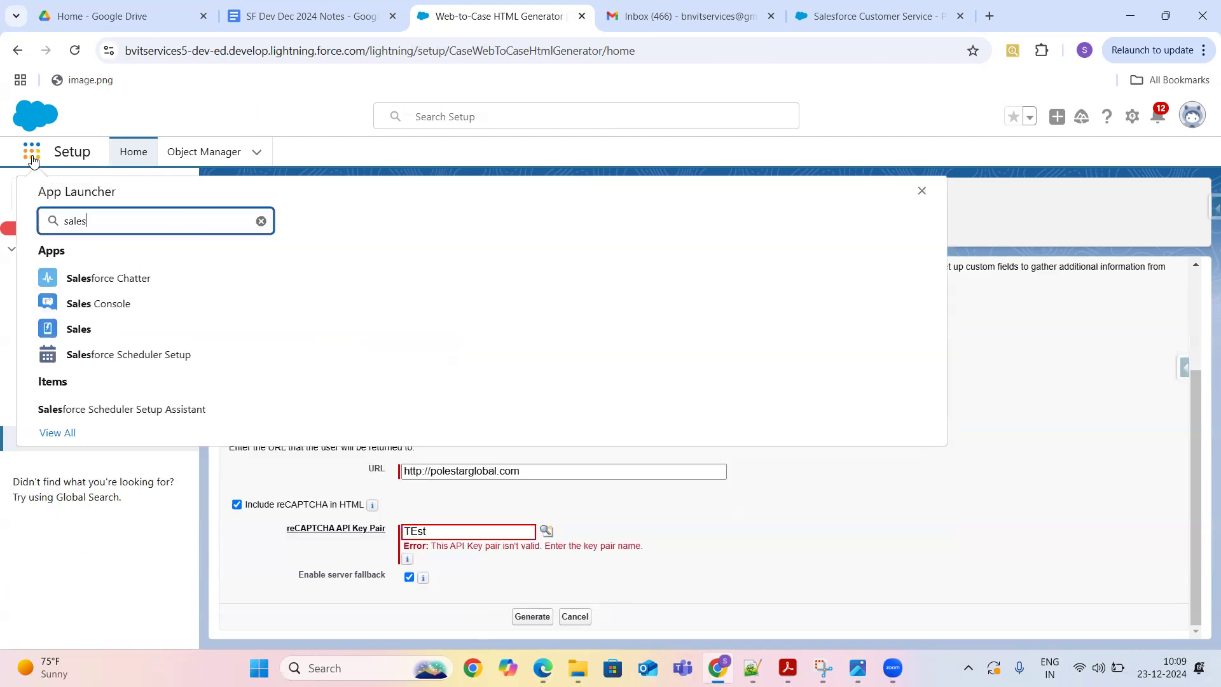
pyautogui.click(81, 333)
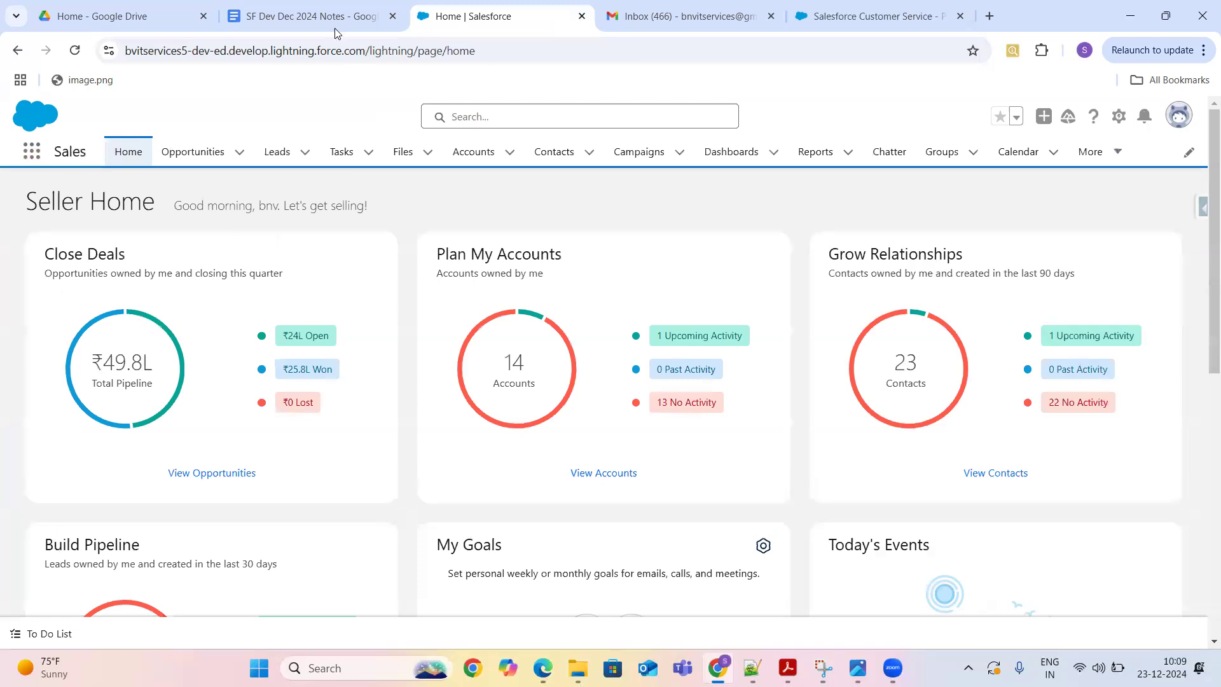
pyautogui.click(301, 15)
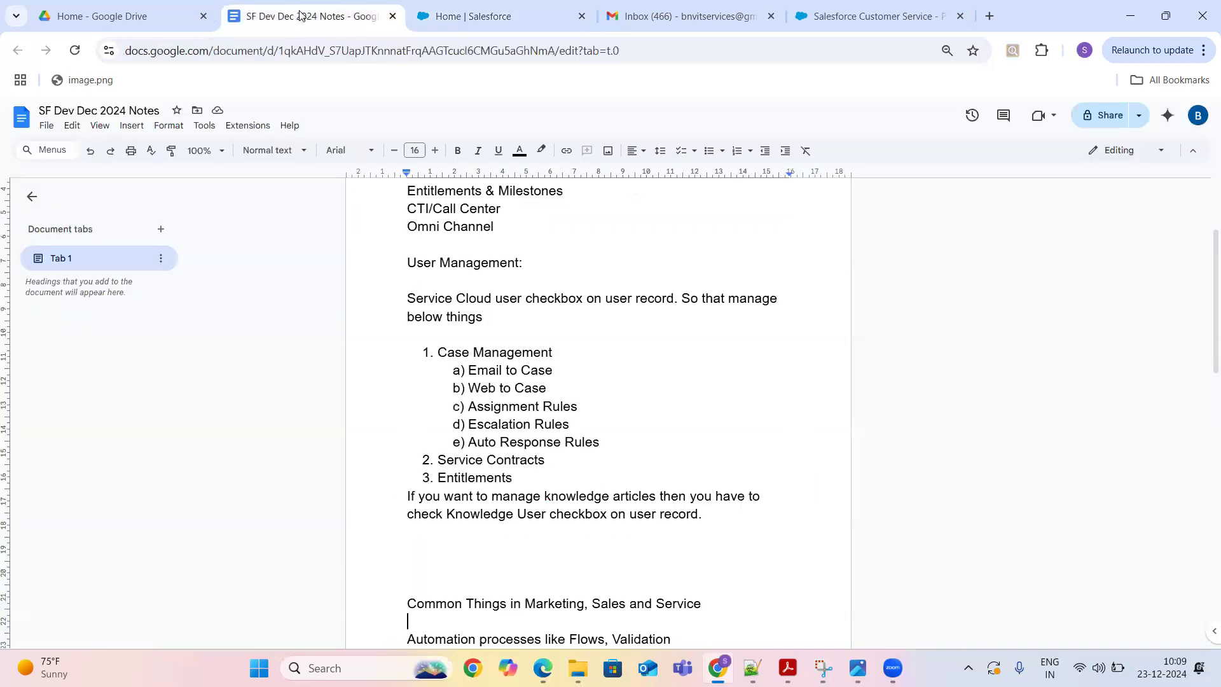
# - Check the Email to Case and Web to Case notes, then return to the Salesforce Seller Home
pyautogui.click(559, 371)
pyautogui.click(554, 391)
pyautogui.click(492, 18)
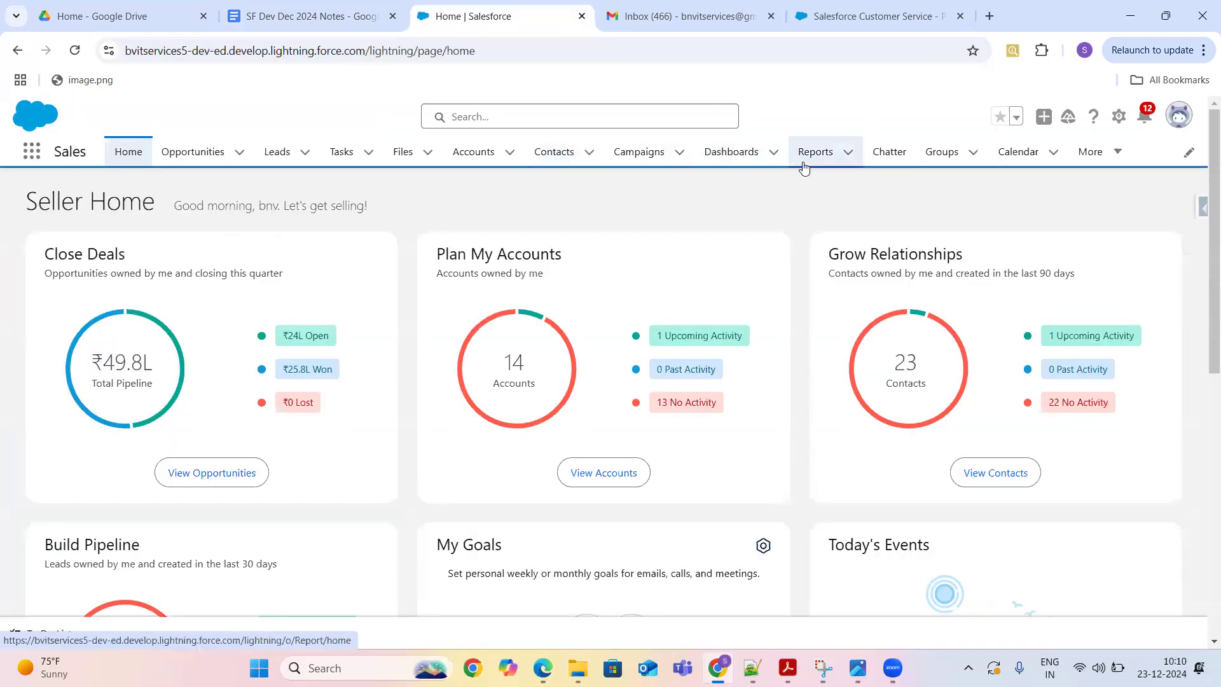
# - Switch to the Service app's Cases list, open and cancel a New Case form, then return to the notes
pyautogui.click(39, 157)
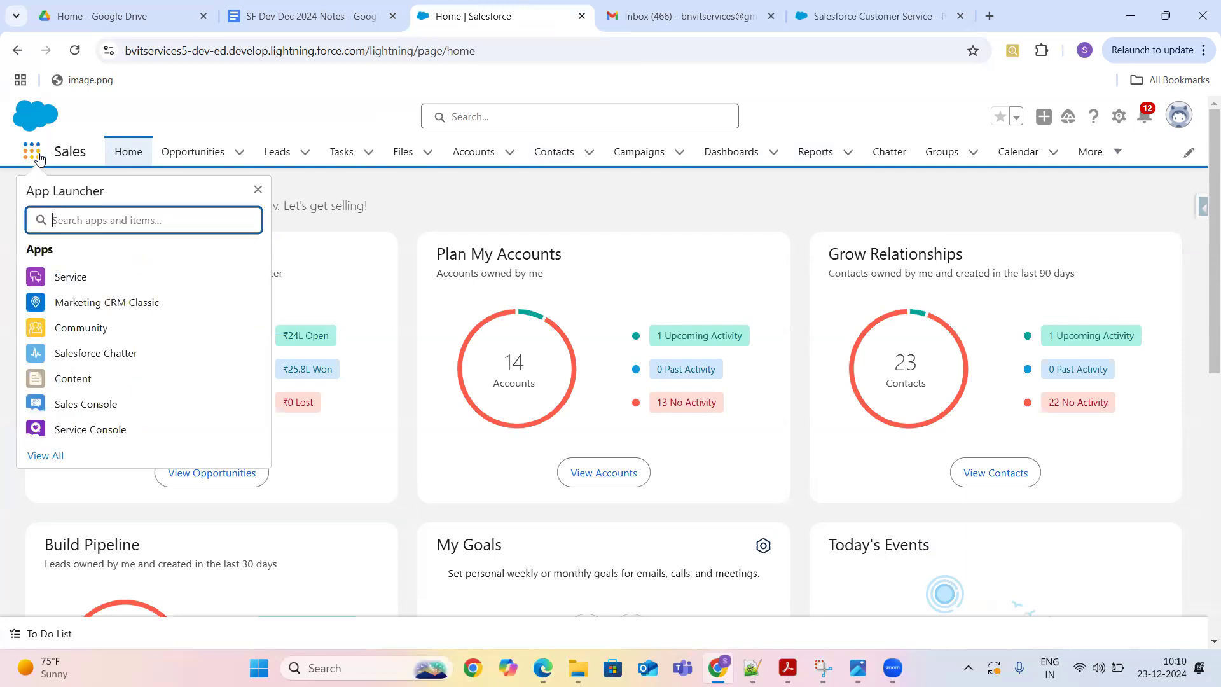
pyautogui.write('se')
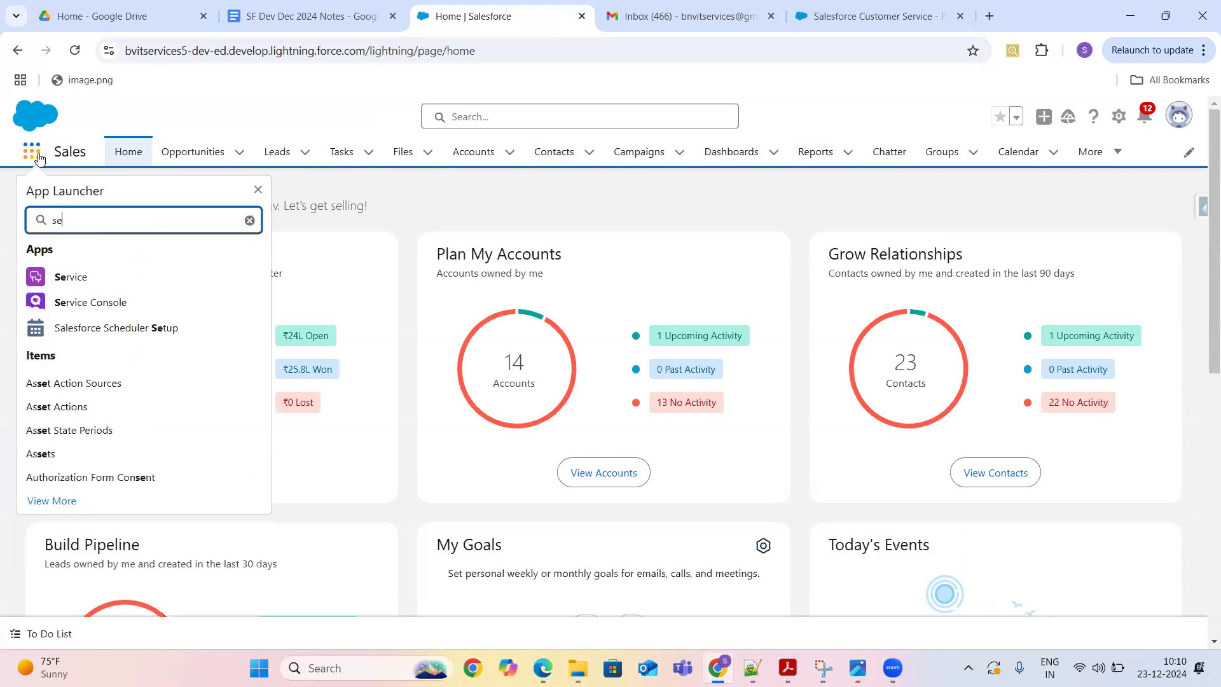
pyautogui.click(72, 279)
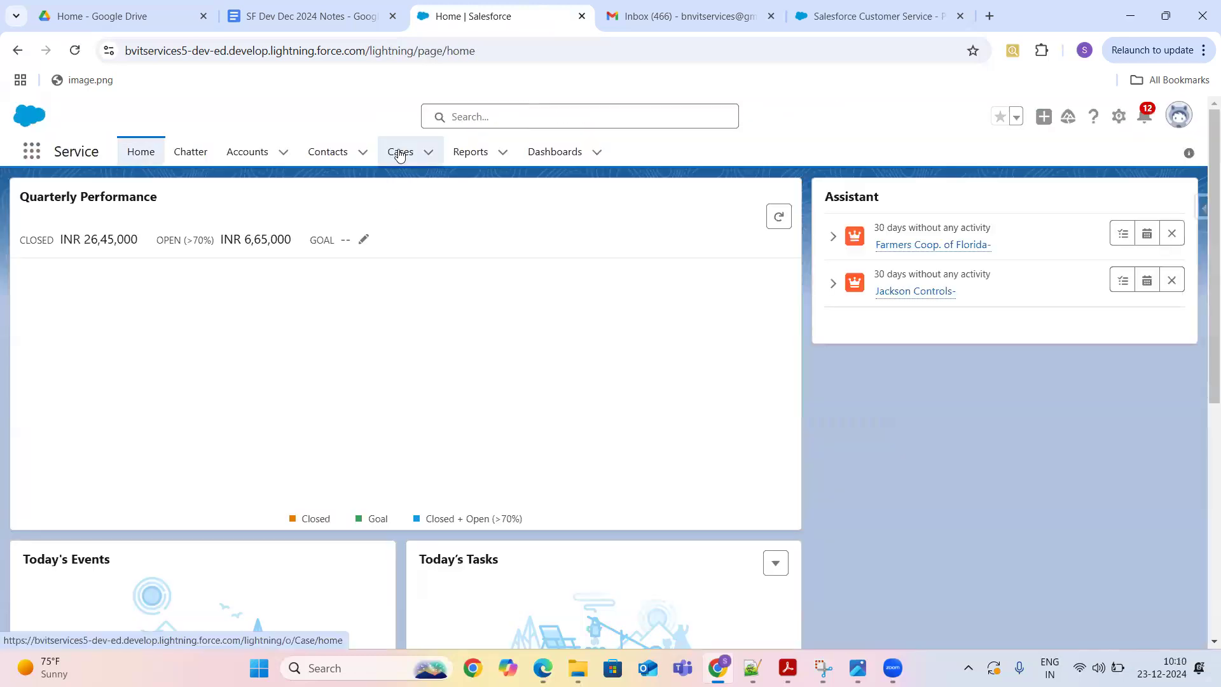
pyautogui.click(398, 156)
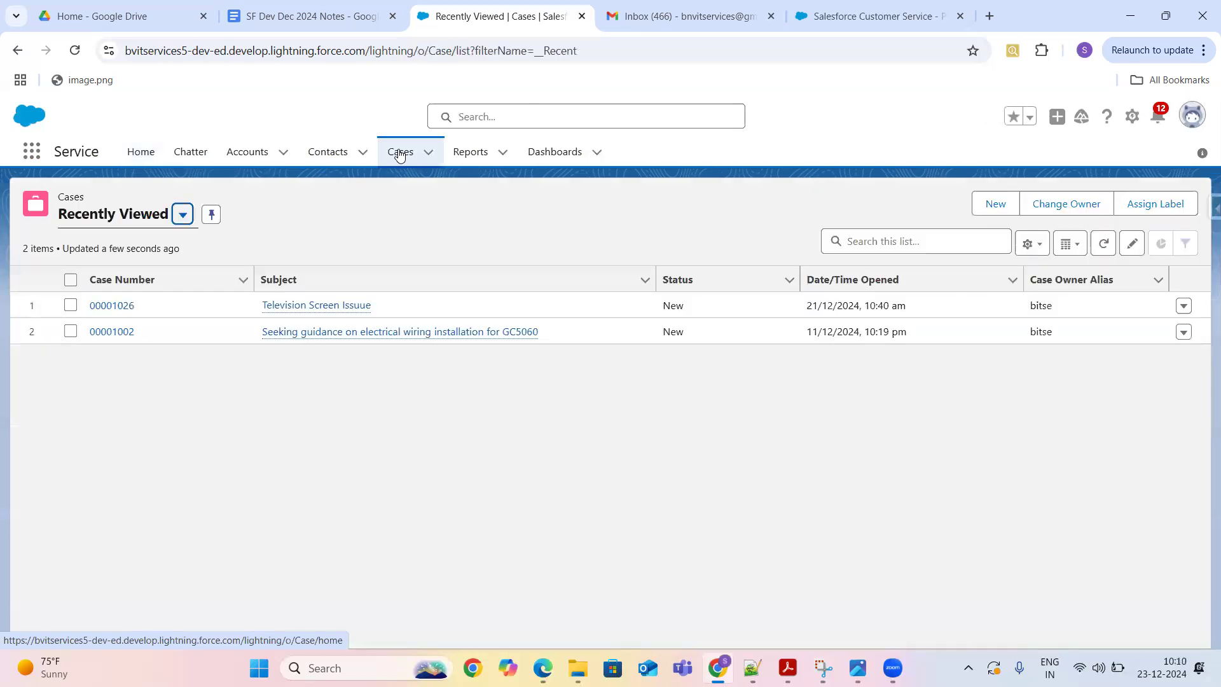
pyautogui.click(995, 204)
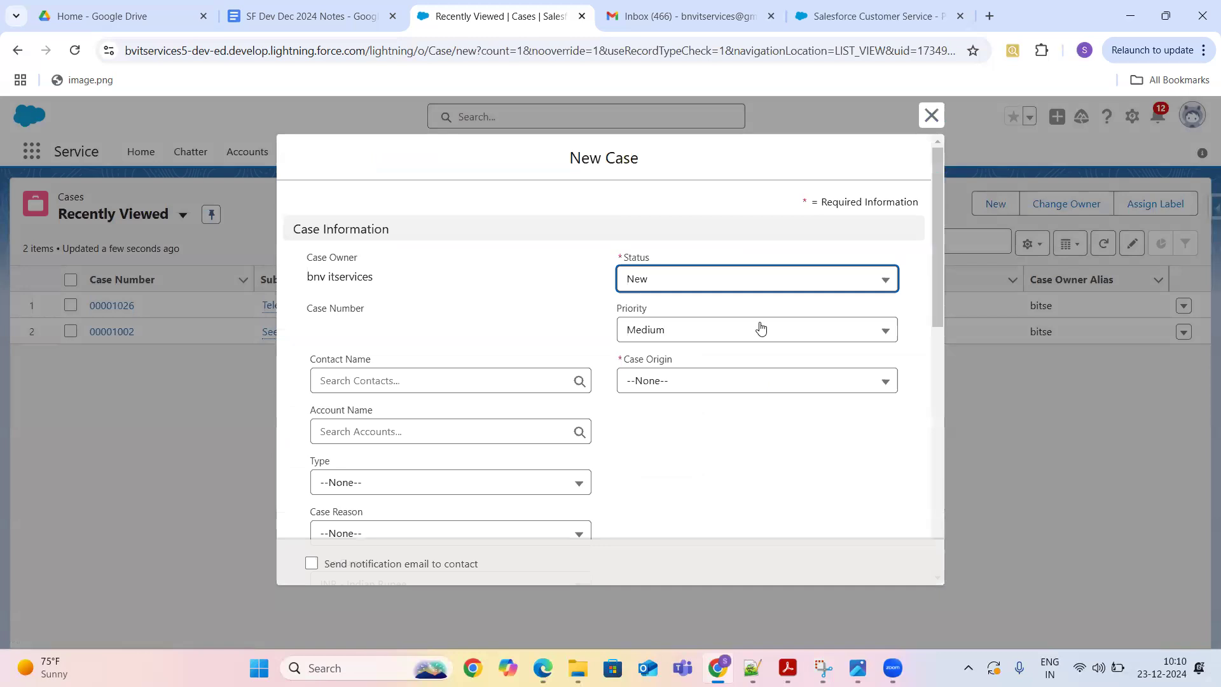
pyautogui.click(931, 116)
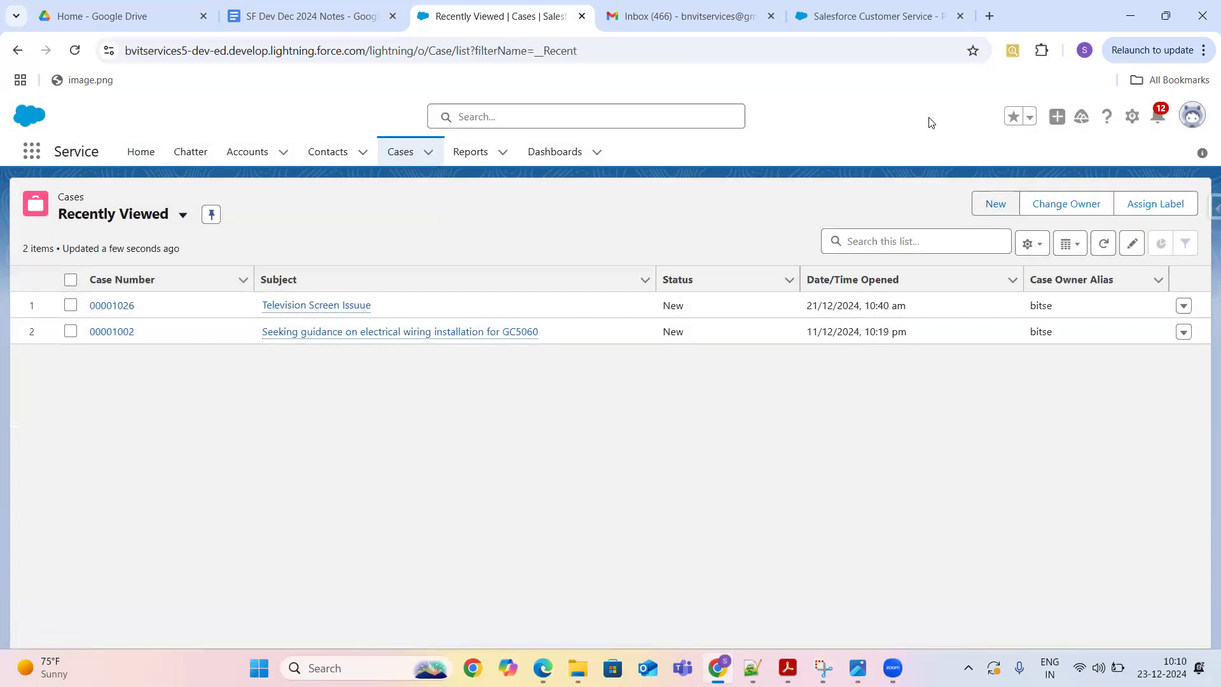
pyautogui.click(330, 17)
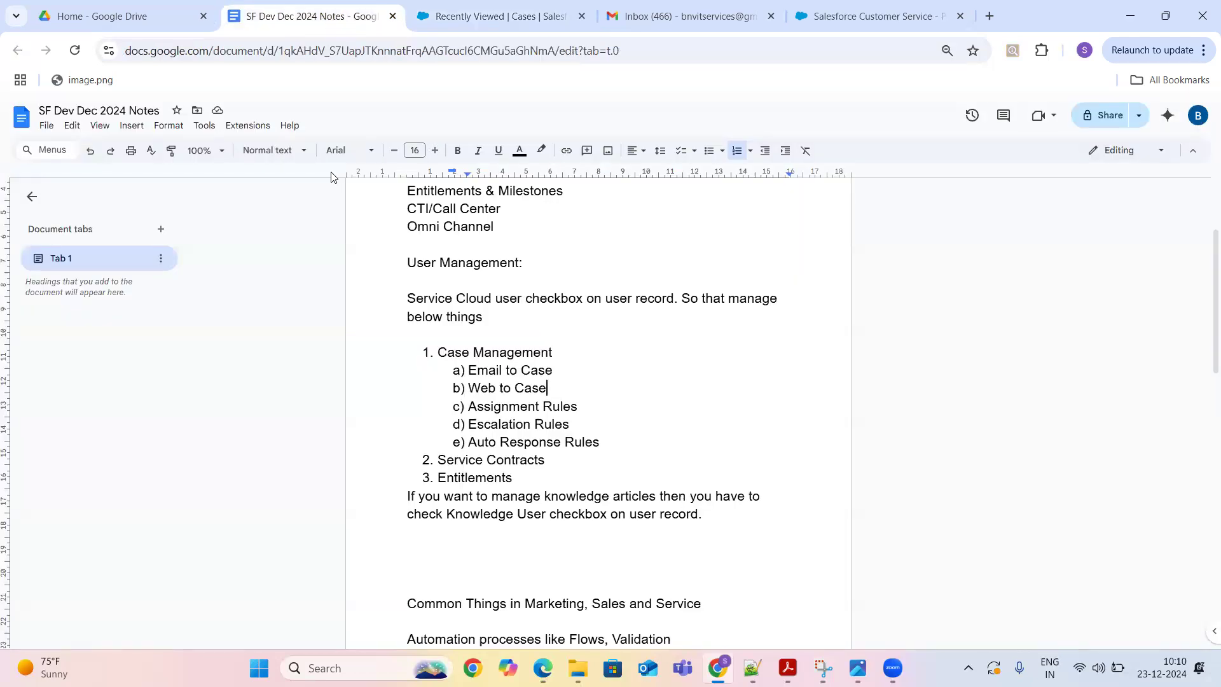
# - Highlight the Assignment Rules item in the notes, then go back to the Salesforce Cases list
pyautogui.moveTo(579, 407); pyautogui.dragTo(468, 407)
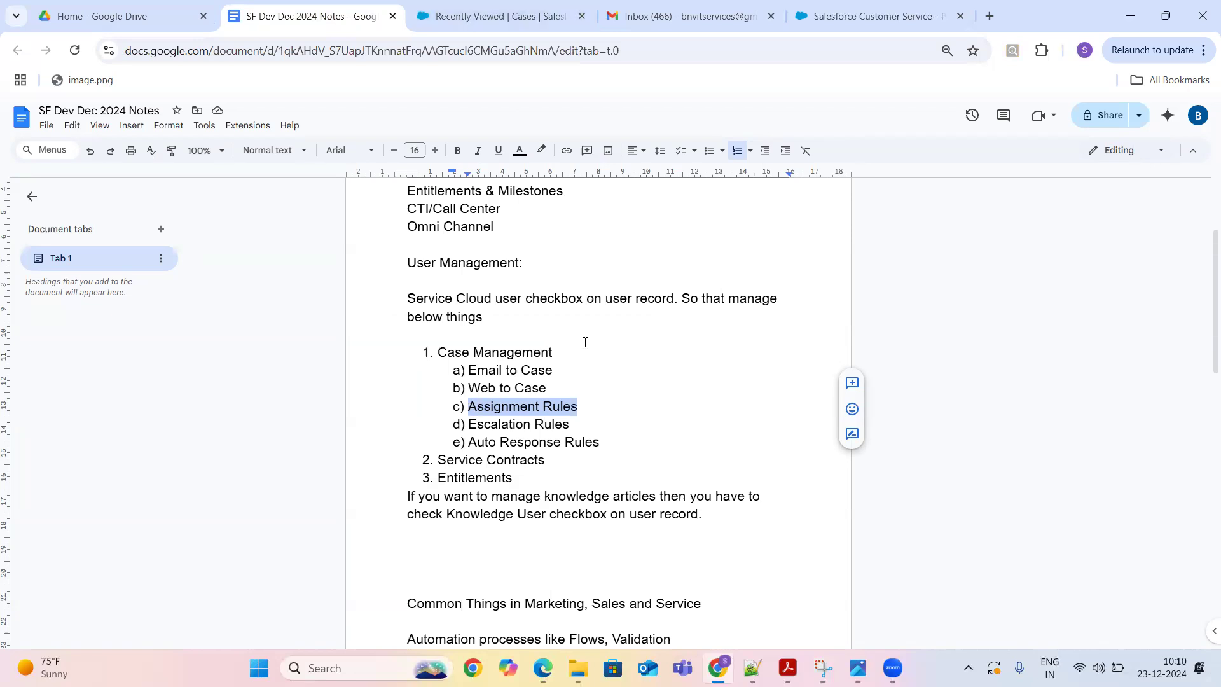
pyautogui.click(580, 407)
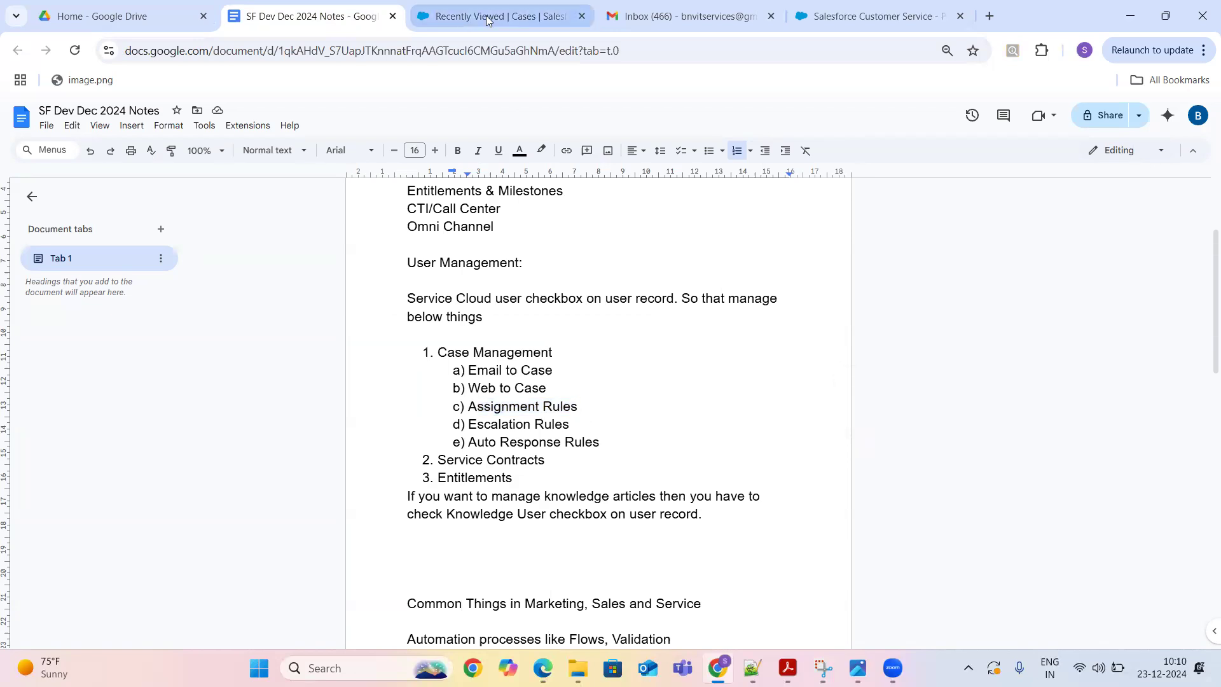
pyautogui.click(488, 19)
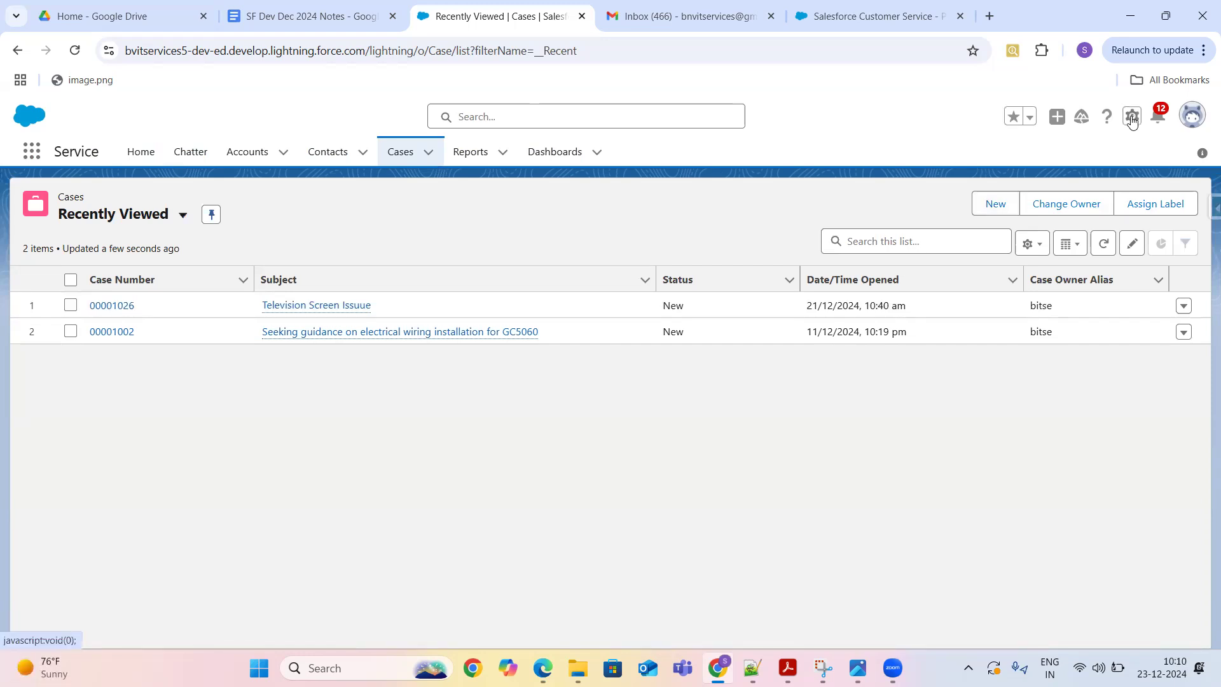
# - Open Setup from the gear menu and filter Quick Find with 'assignm'
pyautogui.click(1132, 116)
pyautogui.click(1072, 194)
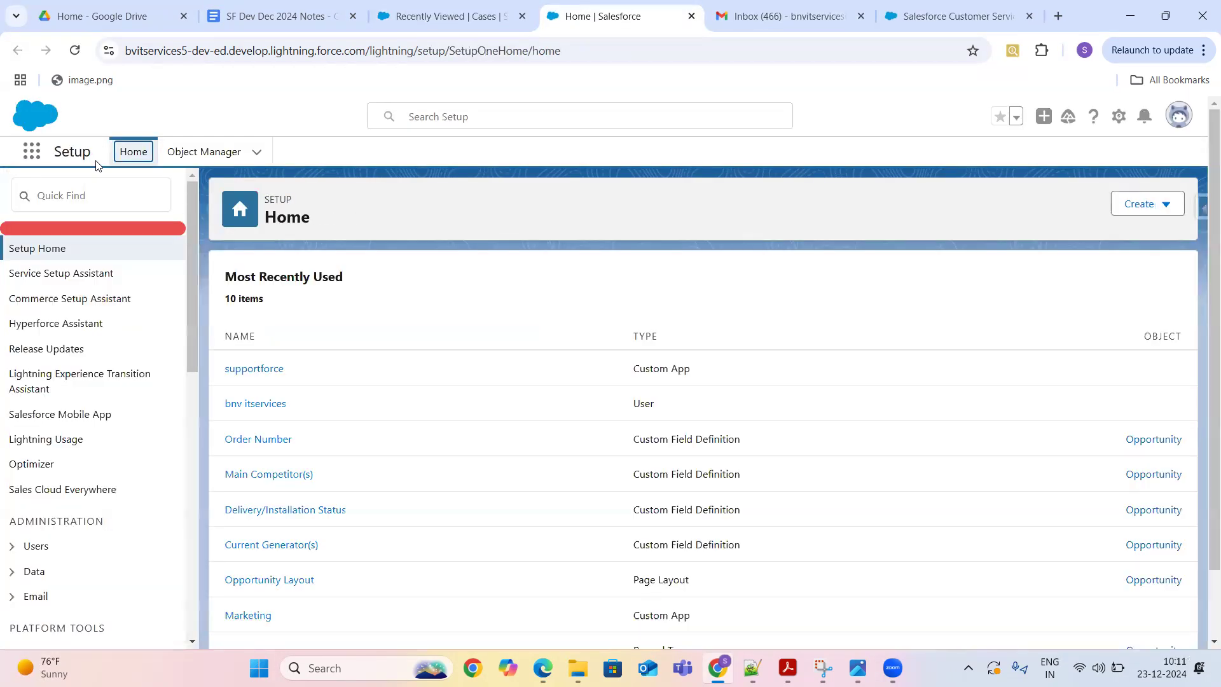
pyautogui.click(87, 197)
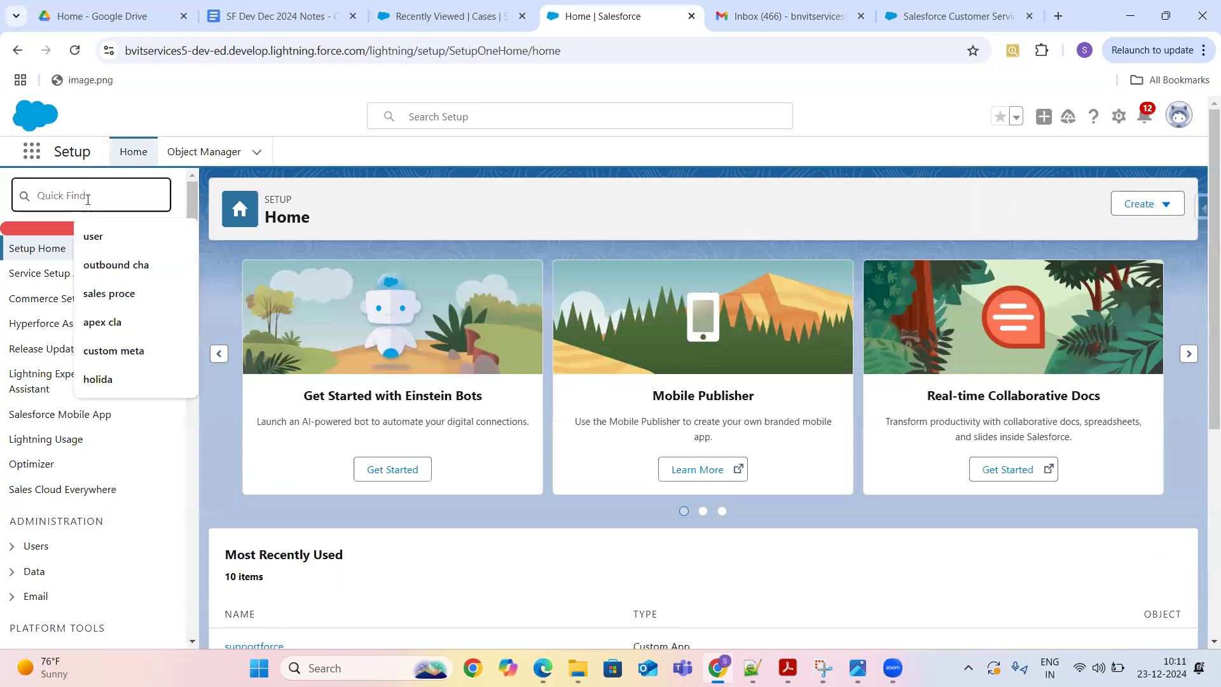
pyautogui.write('assi')
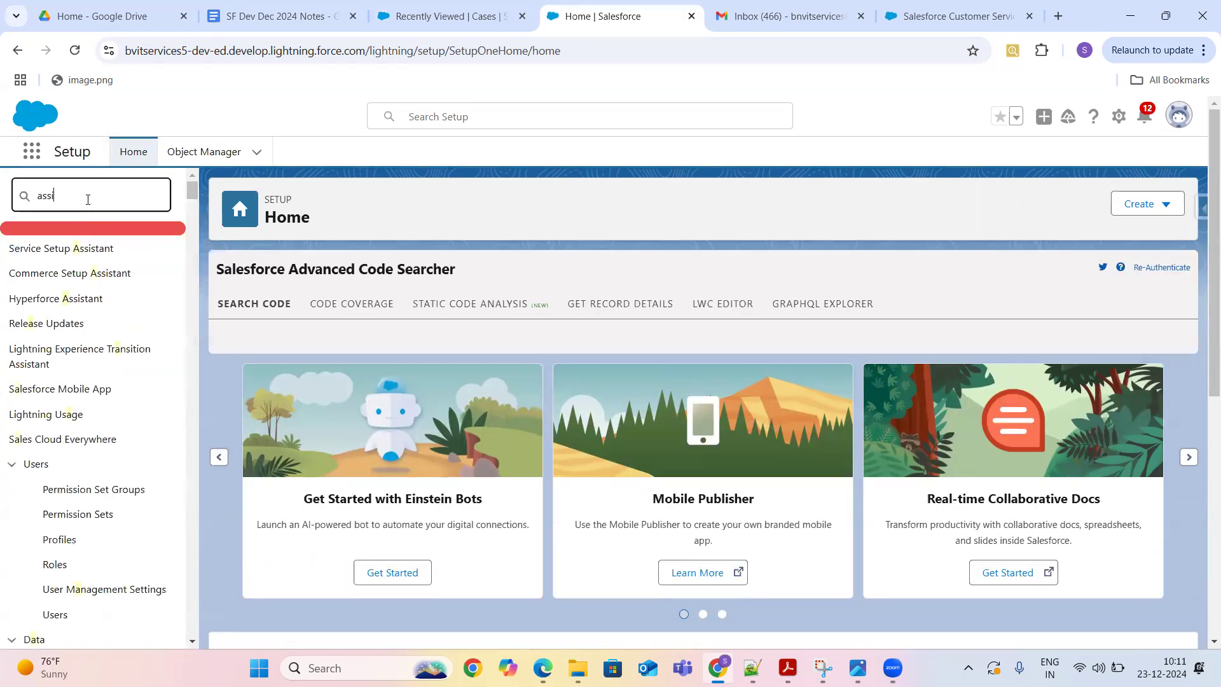
pyautogui.write('gnm')
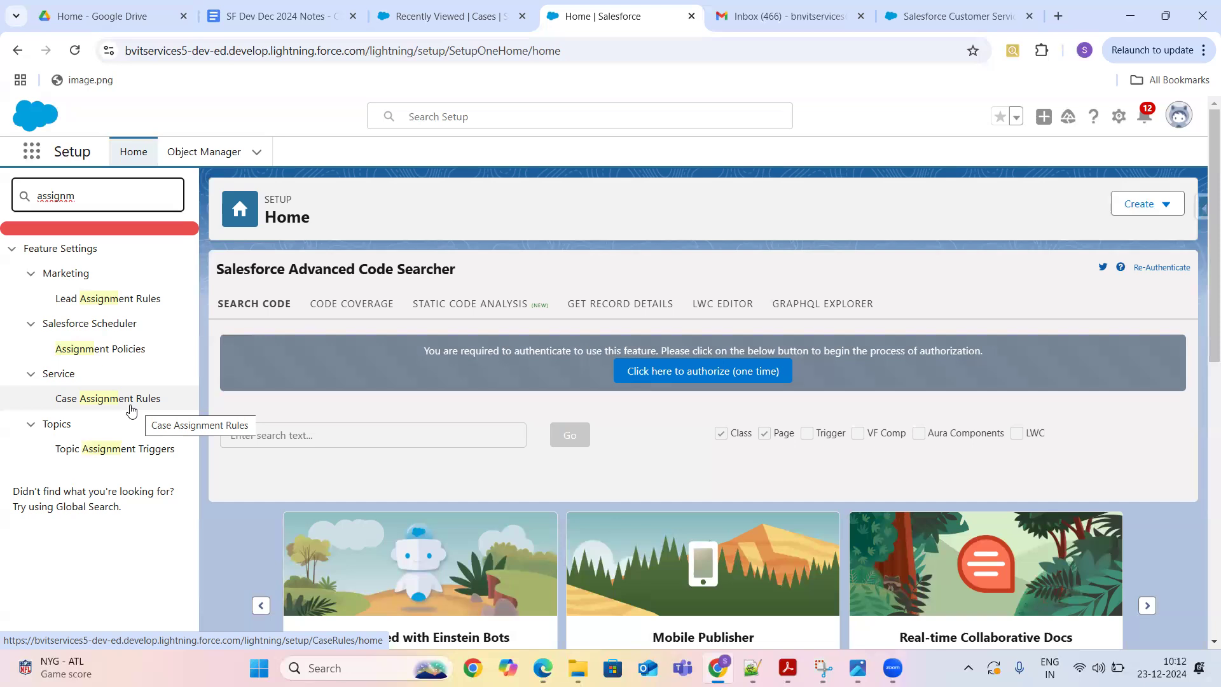
# - Open Case Assignment Rules, view the Standard rule, and highlight the first entry's SLA condition
pyautogui.click(131, 410)
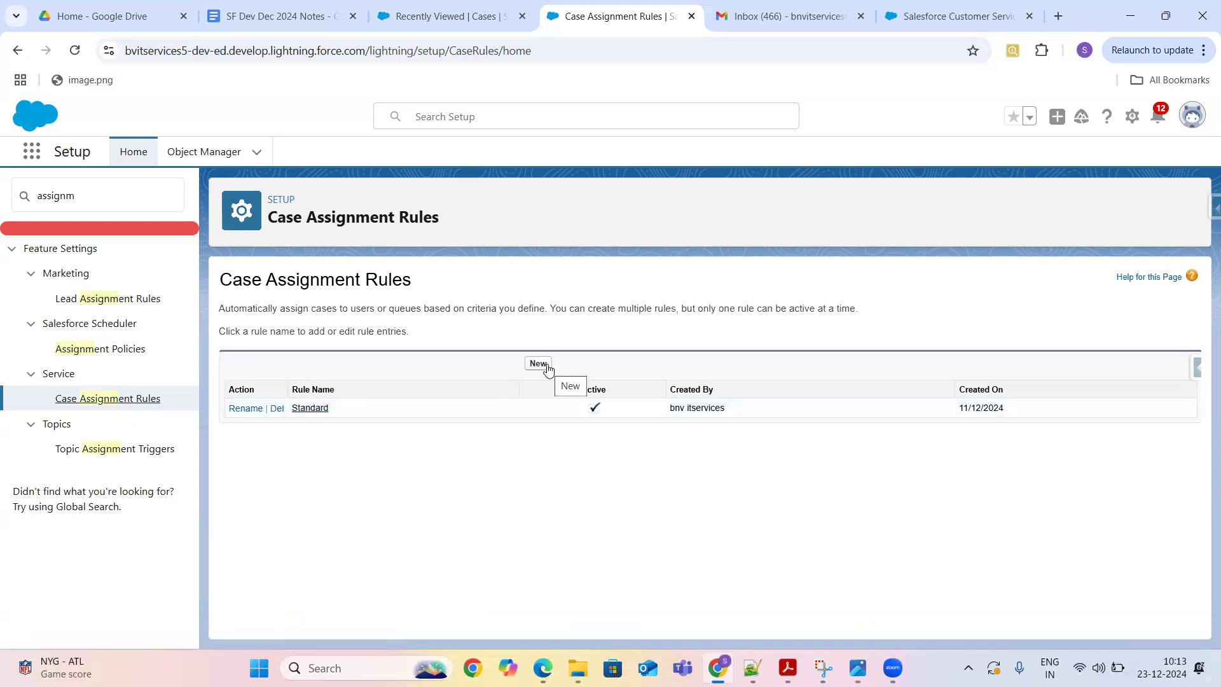
pyautogui.click(311, 408)
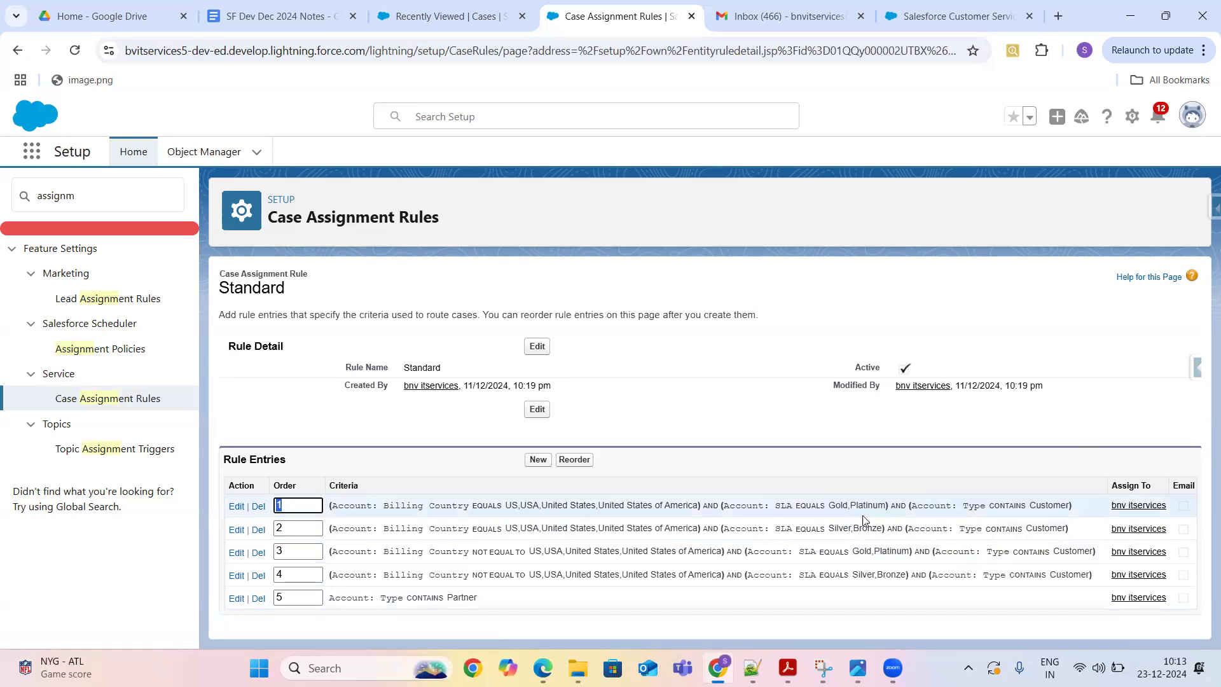
pyautogui.moveTo(772, 506); pyautogui.dragTo(840, 502)
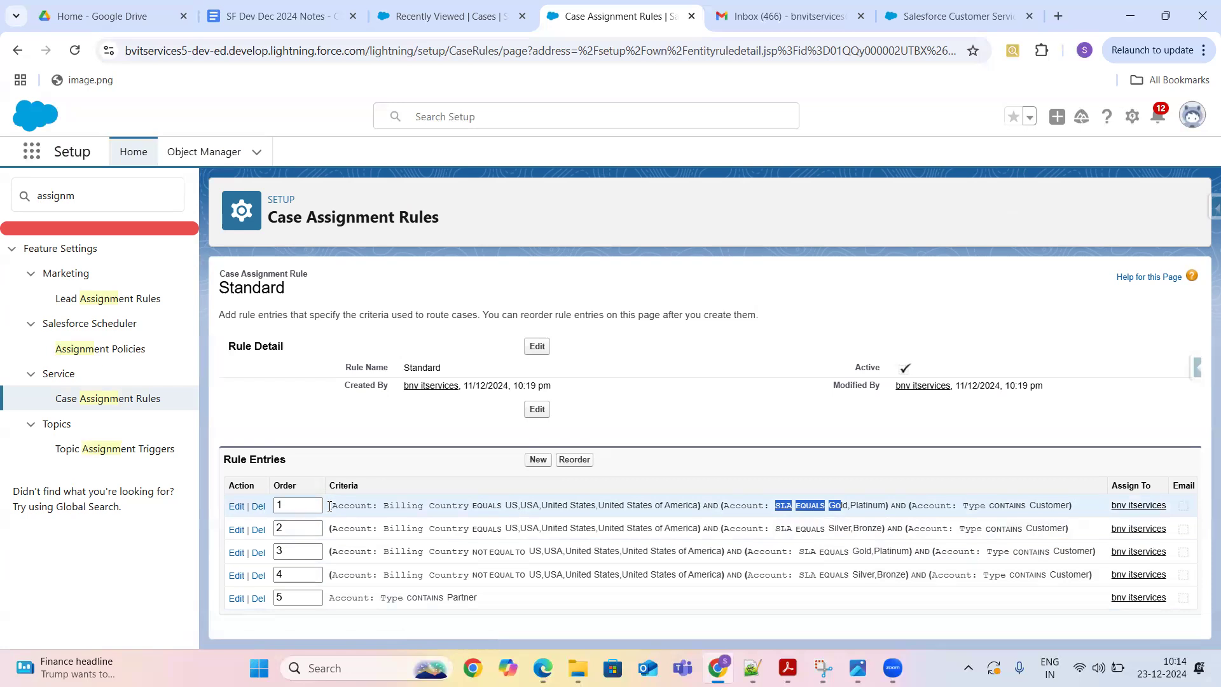
# - Note the first entry's order value, then start a new rule entry for the Standard rule
pyautogui.click(293, 502)
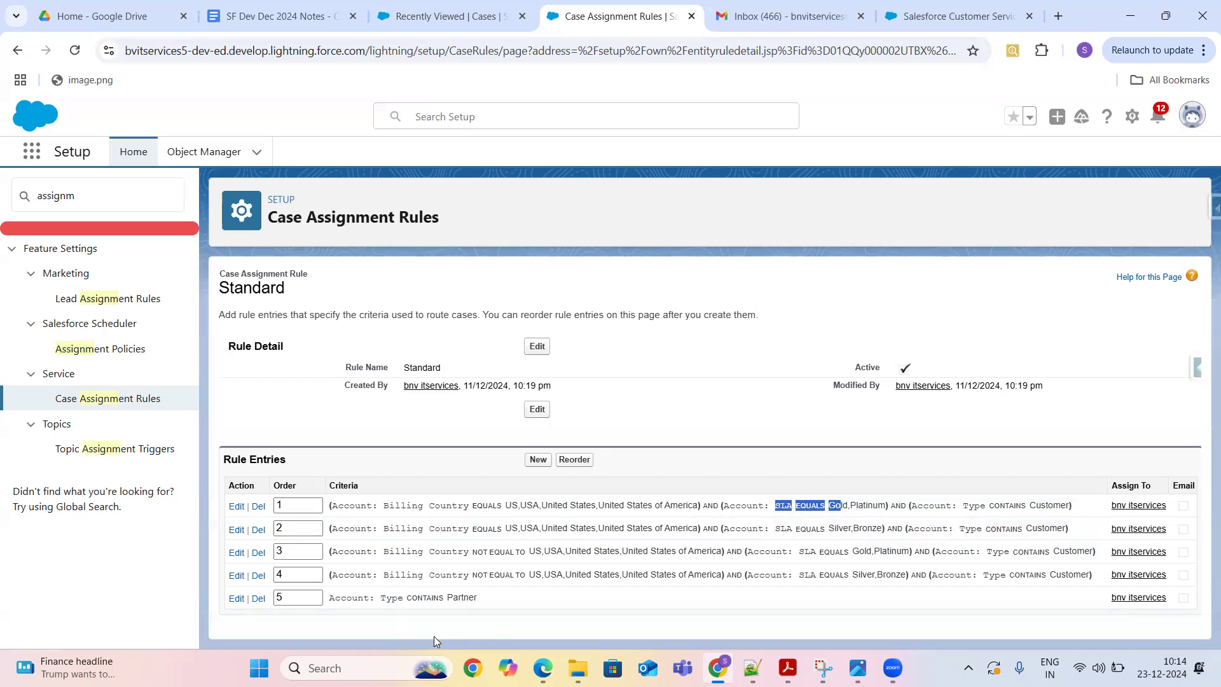
pyautogui.click(537, 460)
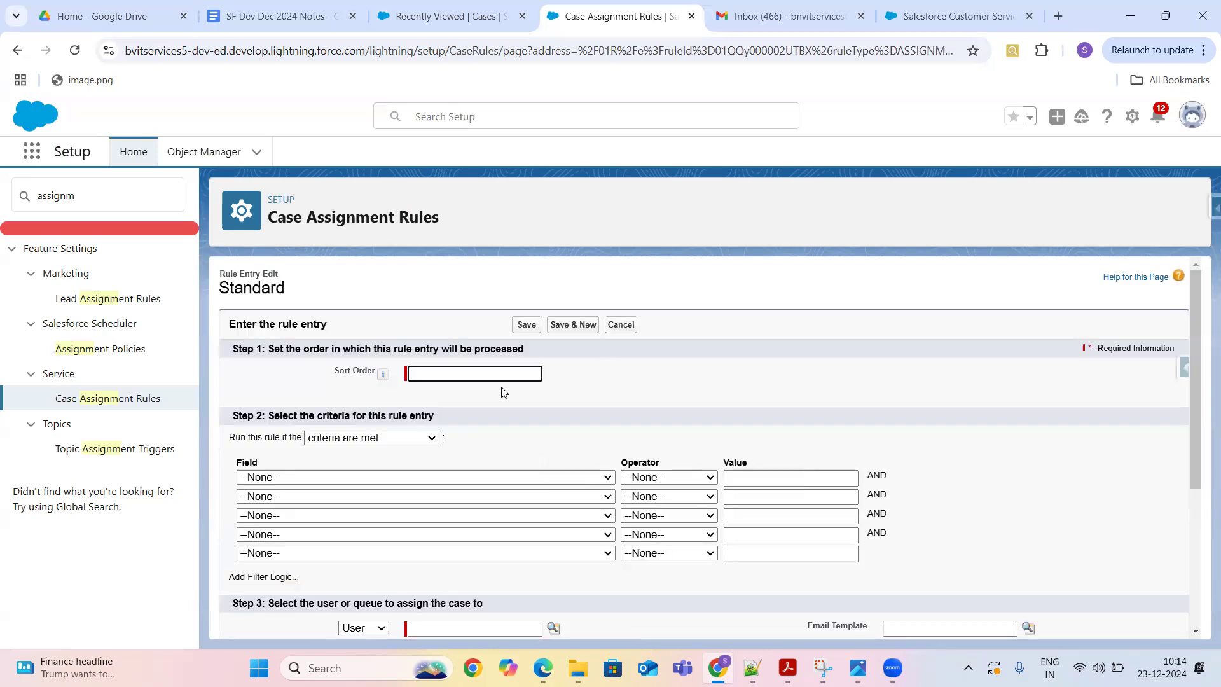
# - Give the new rule entry a sort order of 6
pyautogui.click(464, 374)
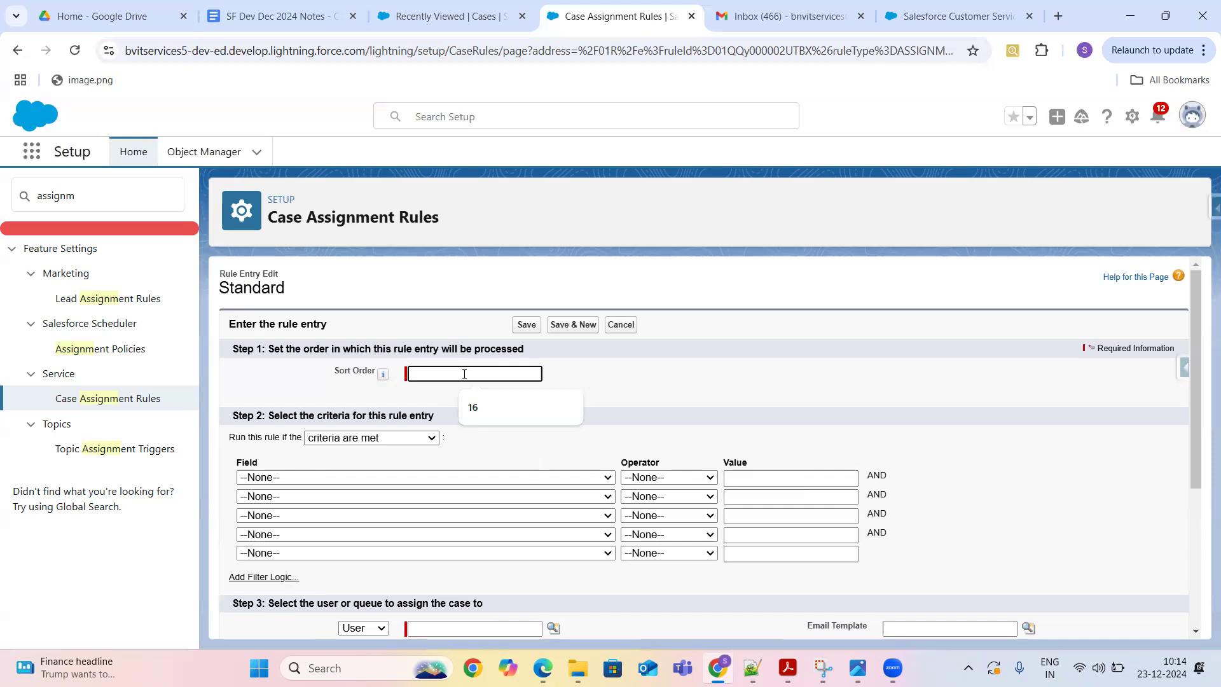
pyautogui.write('Case')
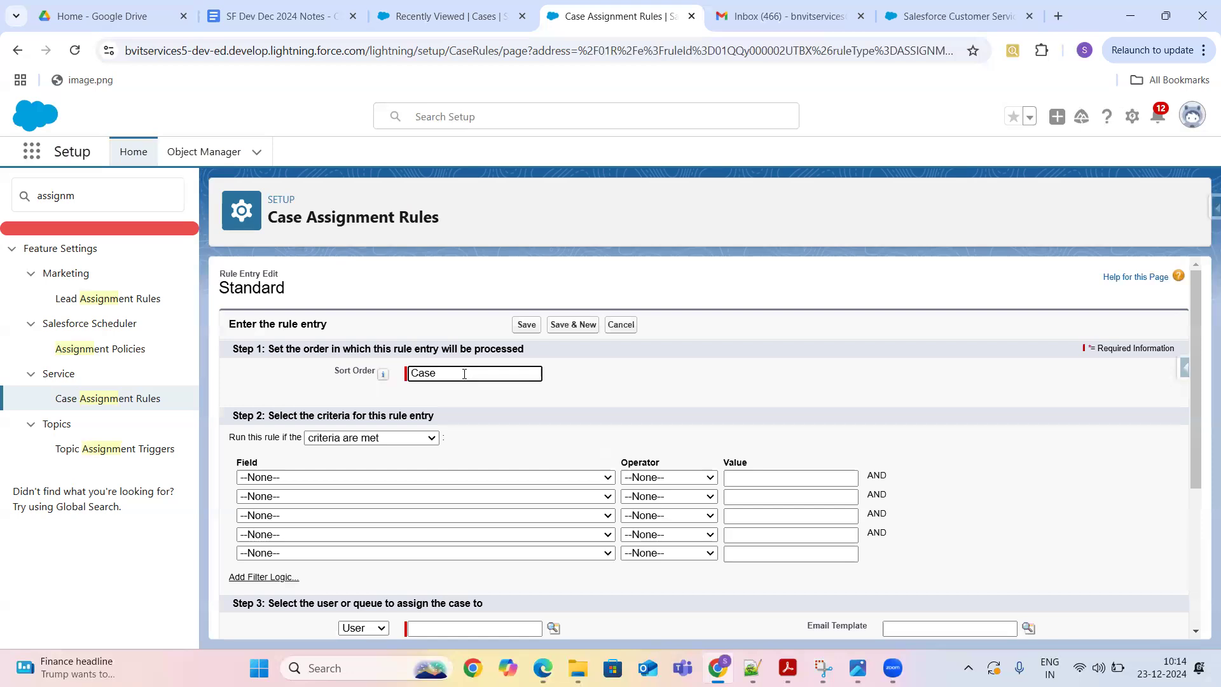
pyautogui.press('BackSpace')
pyautogui.press('BackSpace')
pyautogui.press('BackSpace')
pyautogui.press('BackSpace')
pyautogui.press('BackSpace')
pyautogui.write('6')
# - Set the entry's criterion to Case: Subject contains Test
pyautogui.click(524, 477)
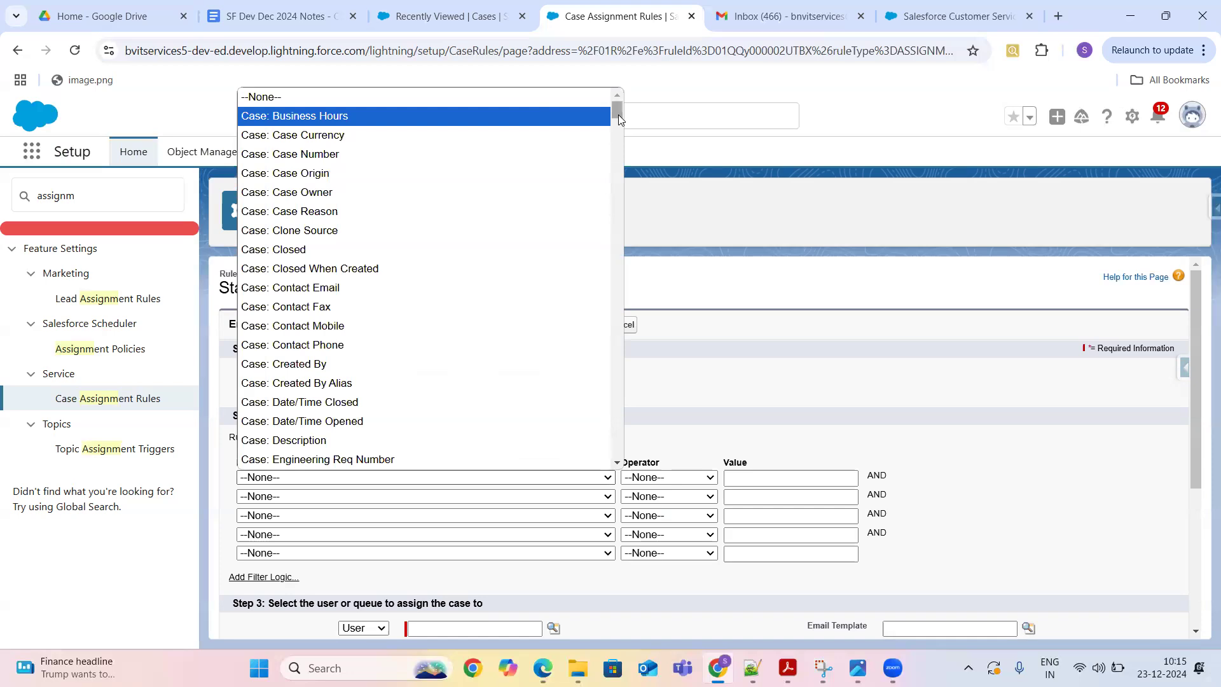
pyautogui.moveTo(617, 113); pyautogui.dragTo(614, 135)
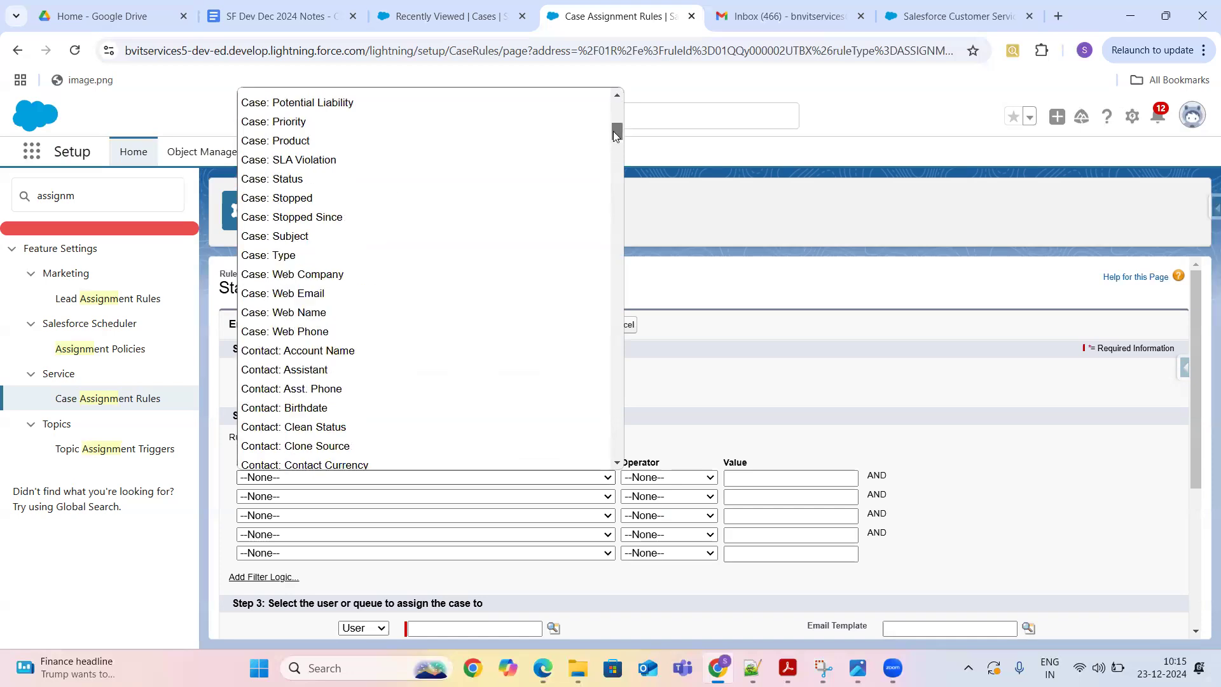
pyautogui.click(328, 236)
pyautogui.click(672, 478)
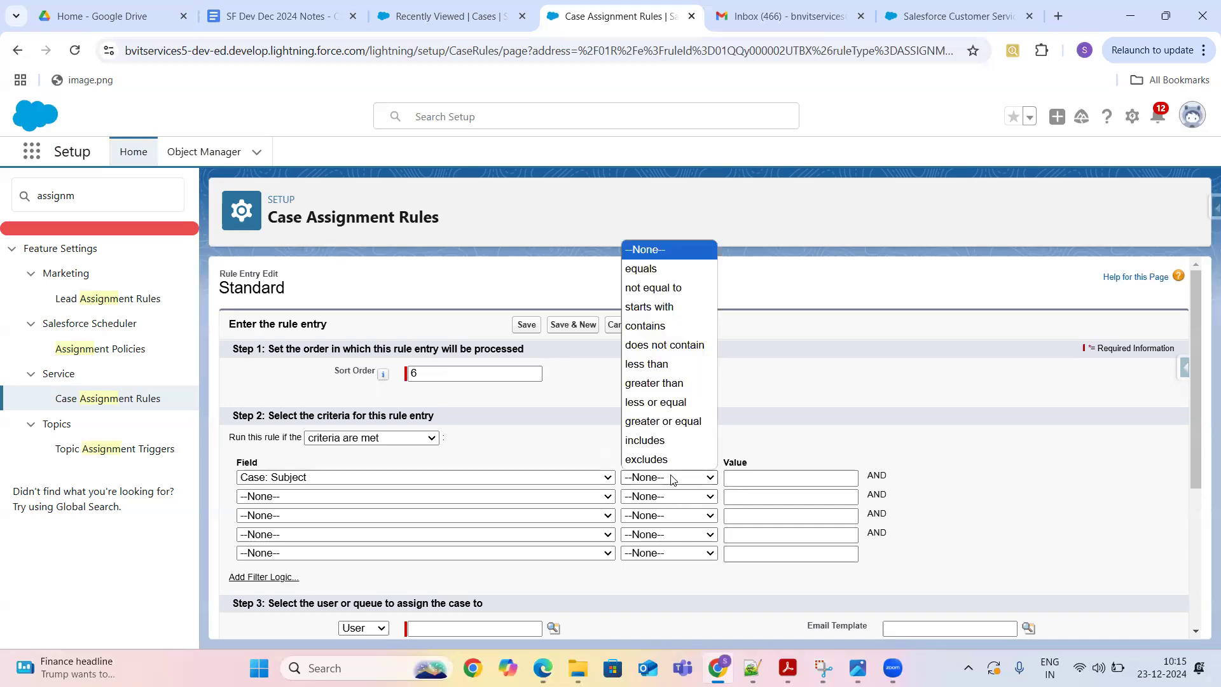
pyautogui.click(664, 326)
pyautogui.click(756, 477)
pyautogui.click(757, 477)
pyautogui.write('Test')
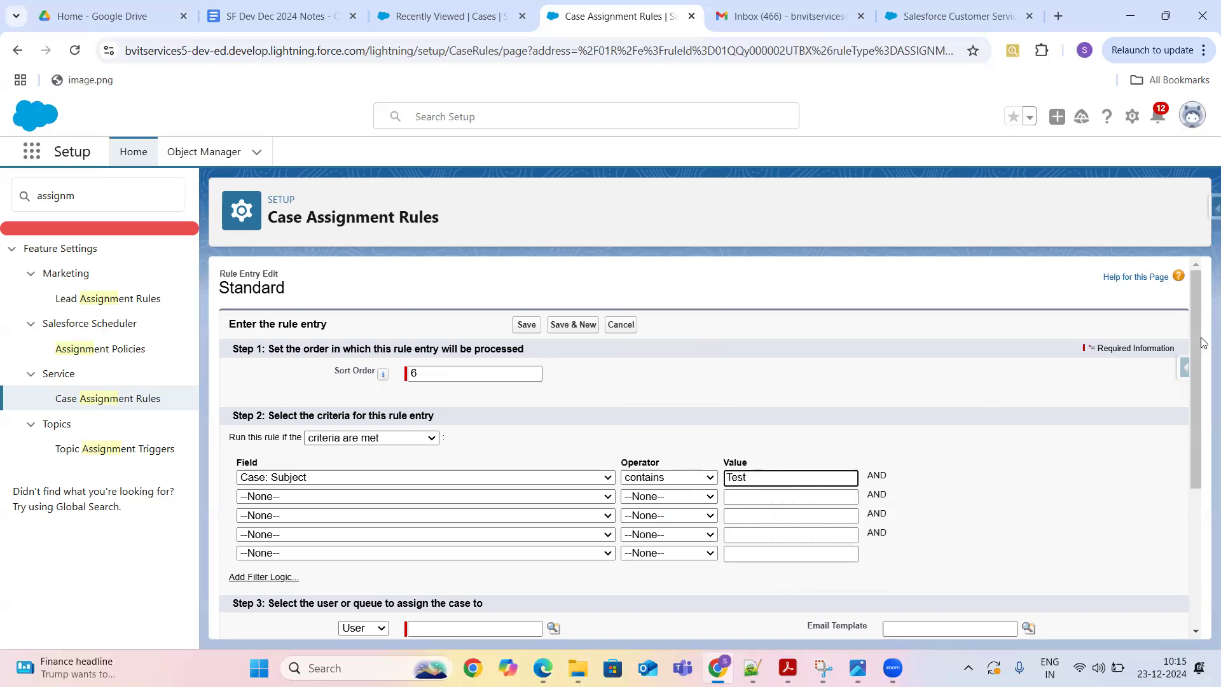
pyautogui.scroll(-2, 1202, 363)
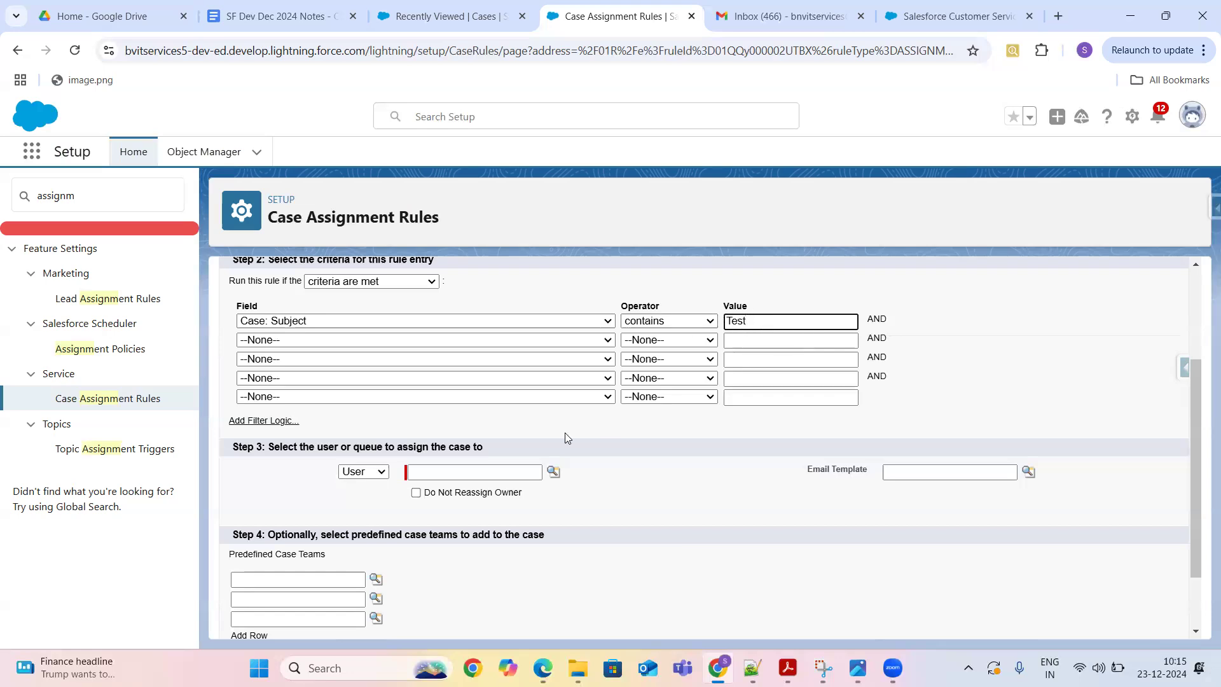
# - Assign matching cases to the user Standard User 1, leaving the email template blank
pyautogui.click(516, 470)
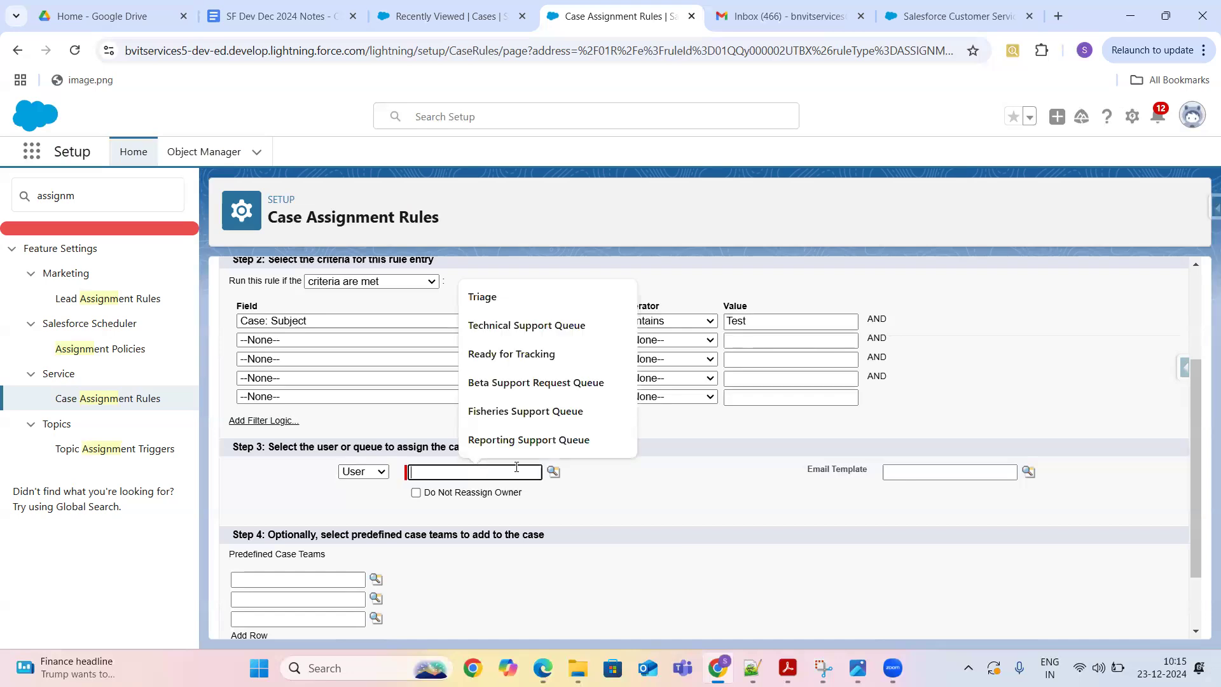
pyautogui.click(553, 472)
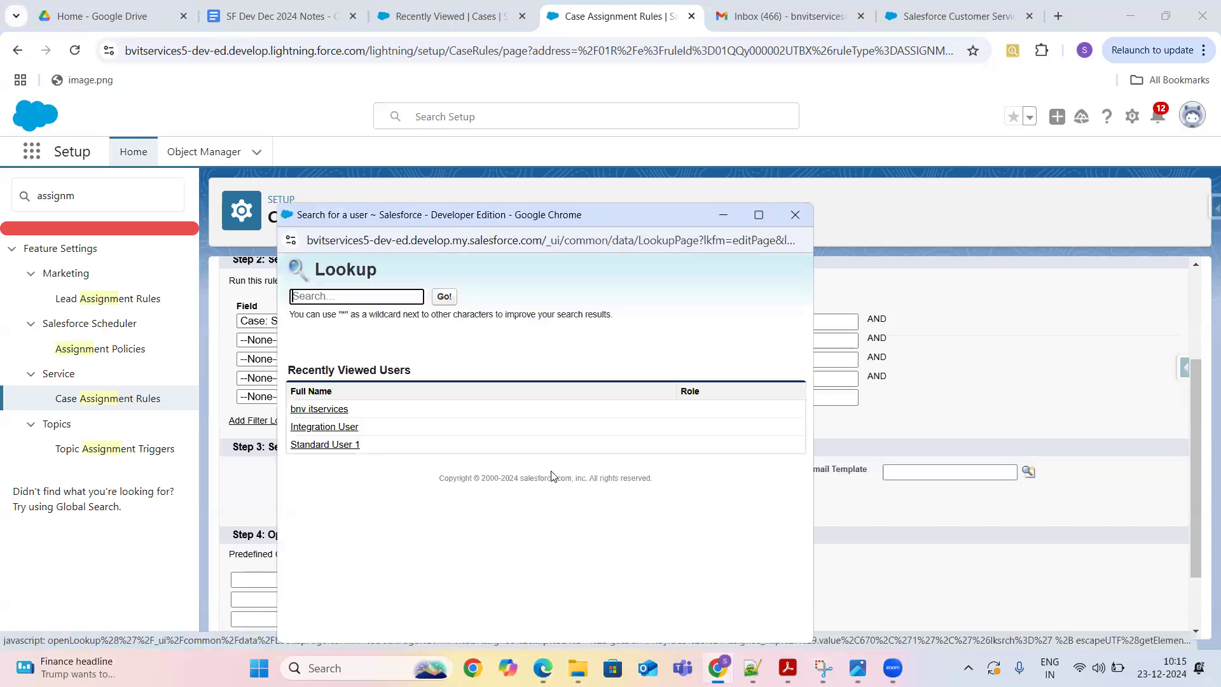
pyautogui.click(325, 445)
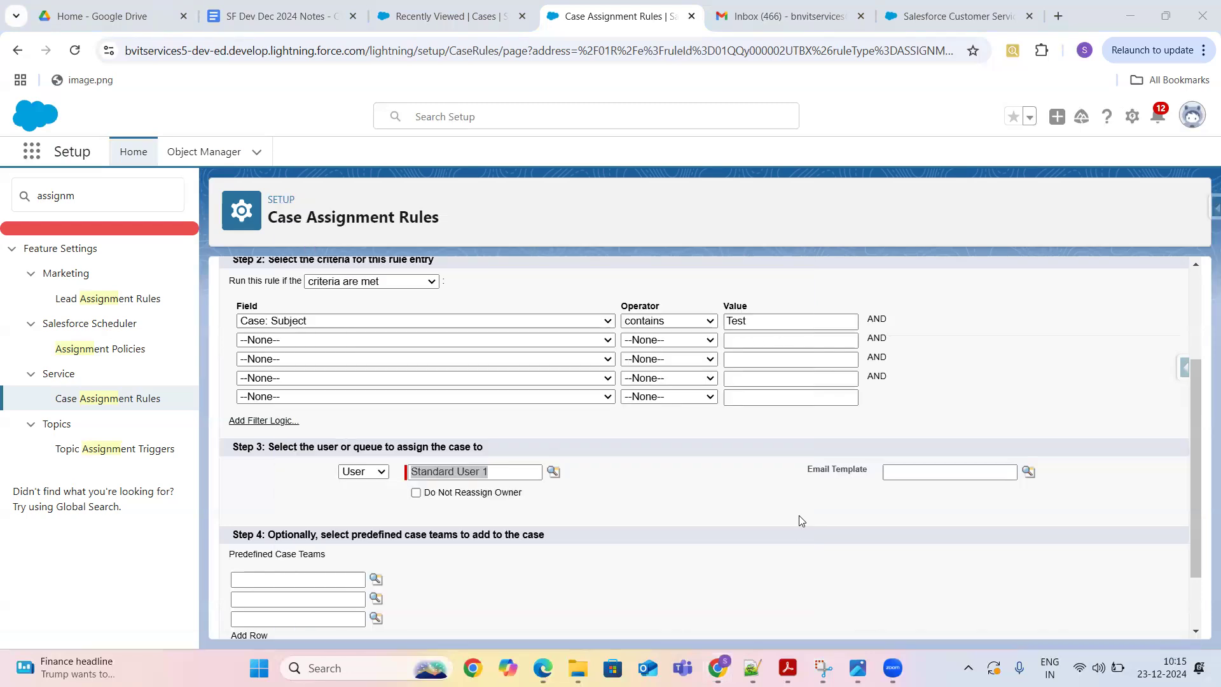
pyautogui.moveTo(1199, 486); pyautogui.dragTo(1201, 586)
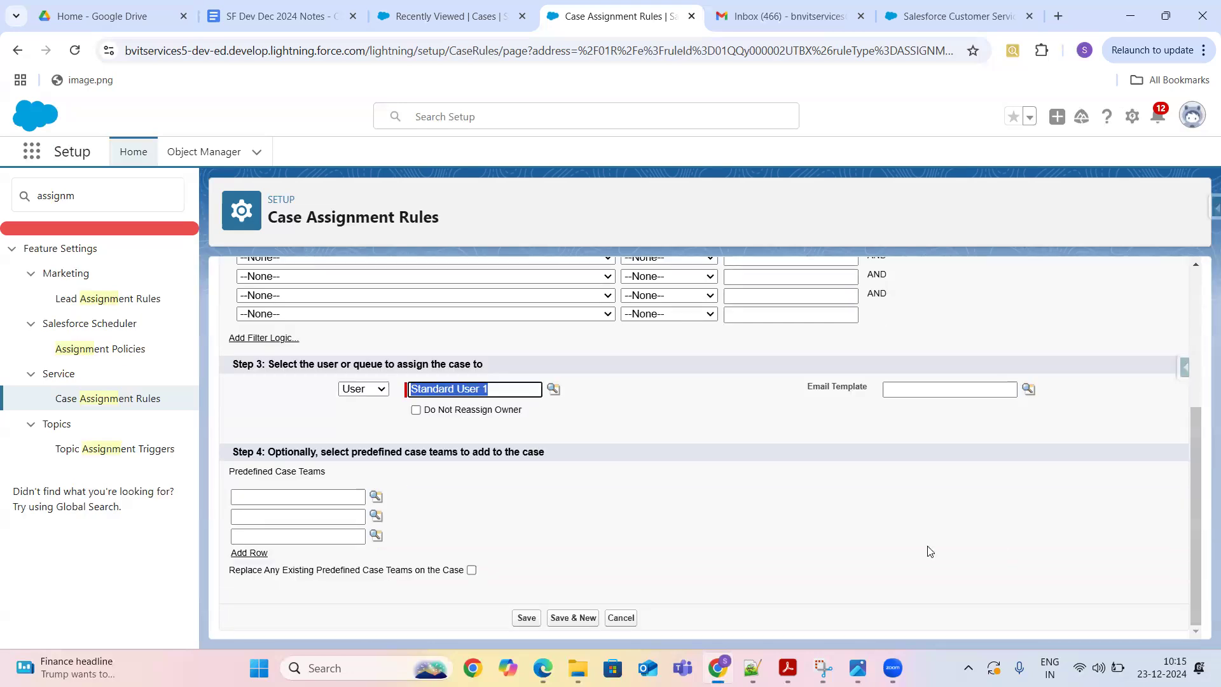
pyautogui.click(896, 389)
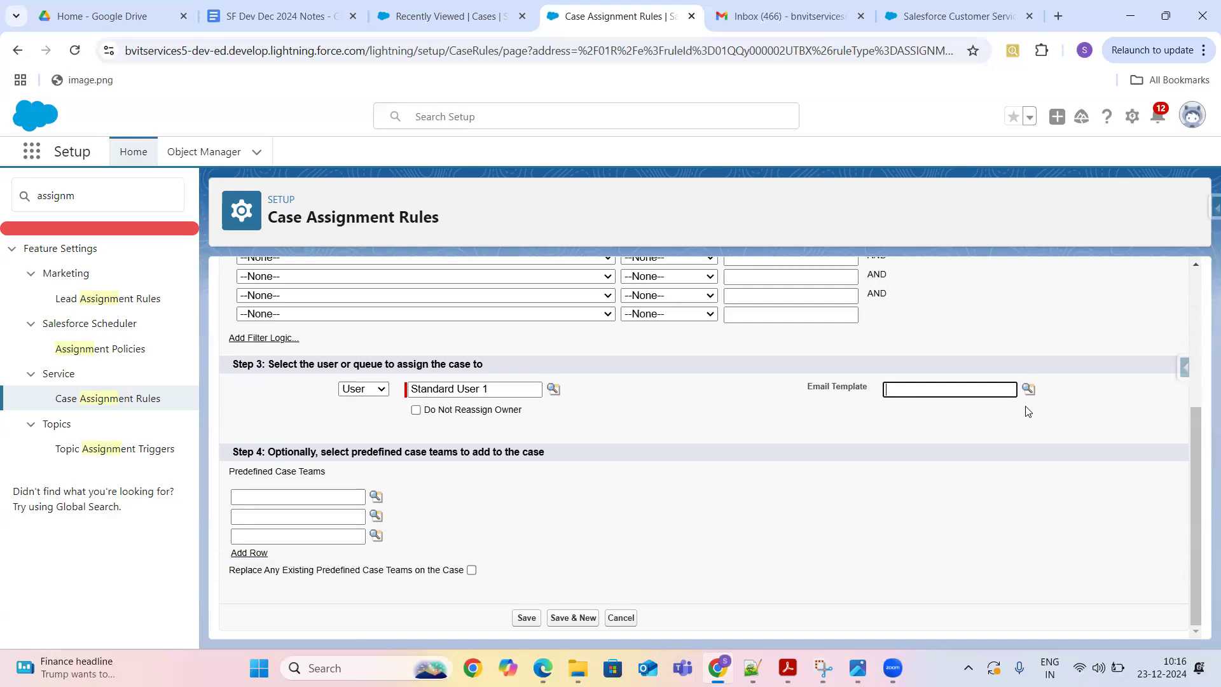
pyautogui.click(808, 391)
pyautogui.moveTo(807, 391); pyautogui.dragTo(881, 390)
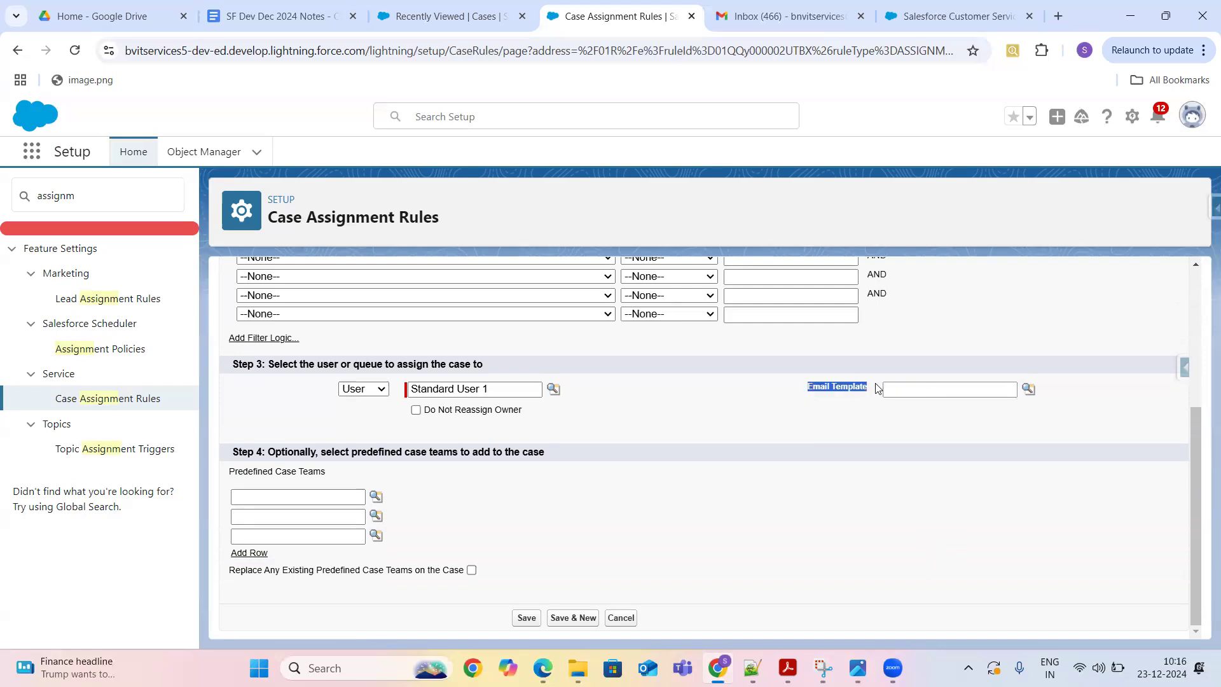
# - Save the Subject contains Test entry, start another entry, and check the empty Predefined Case Teams lookup
pyautogui.click(525, 619)
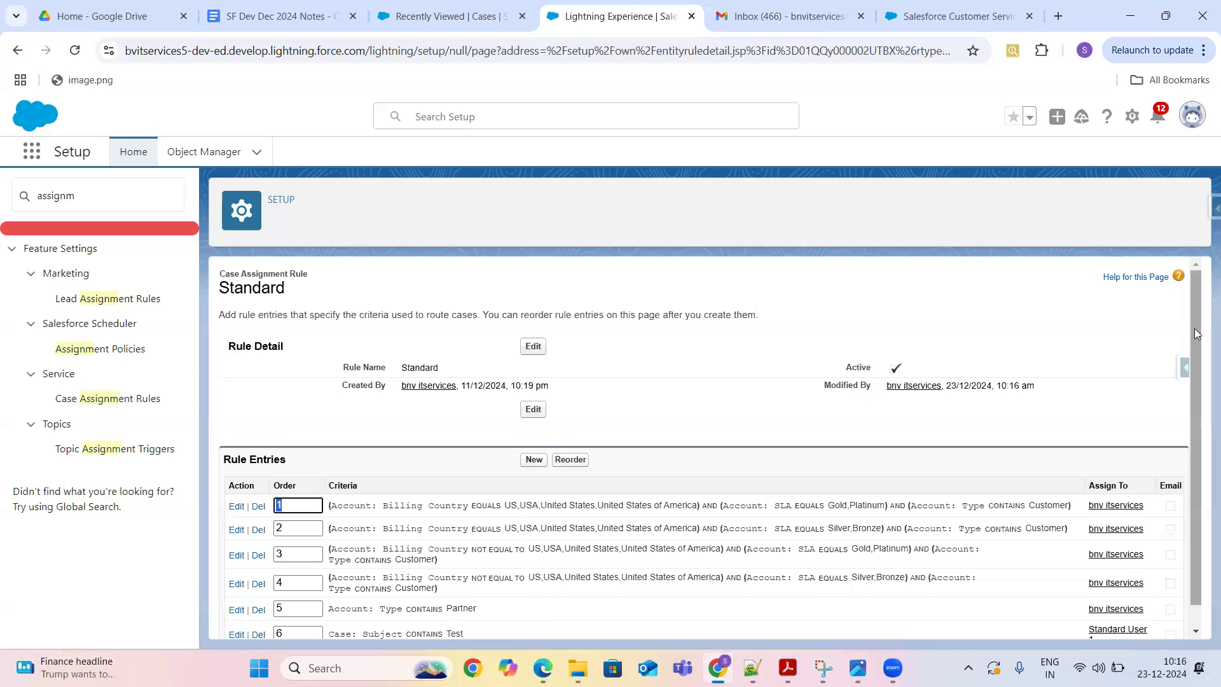
pyautogui.scroll(-1, 1204, 386)
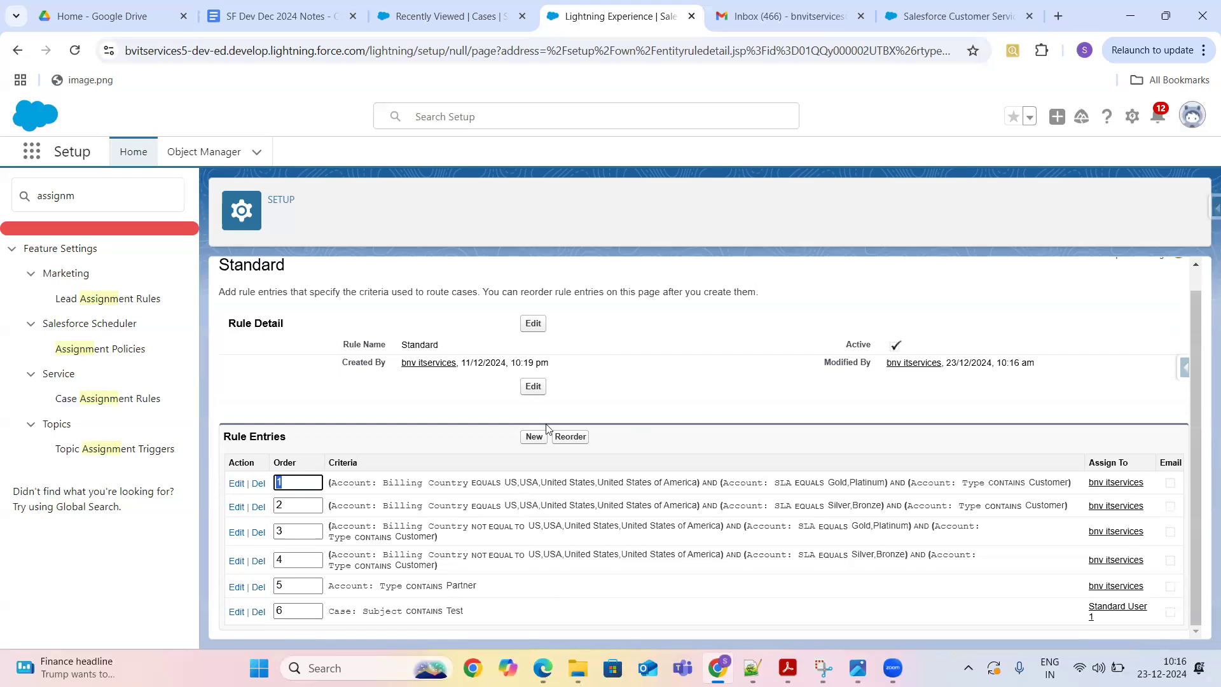
pyautogui.click(534, 439)
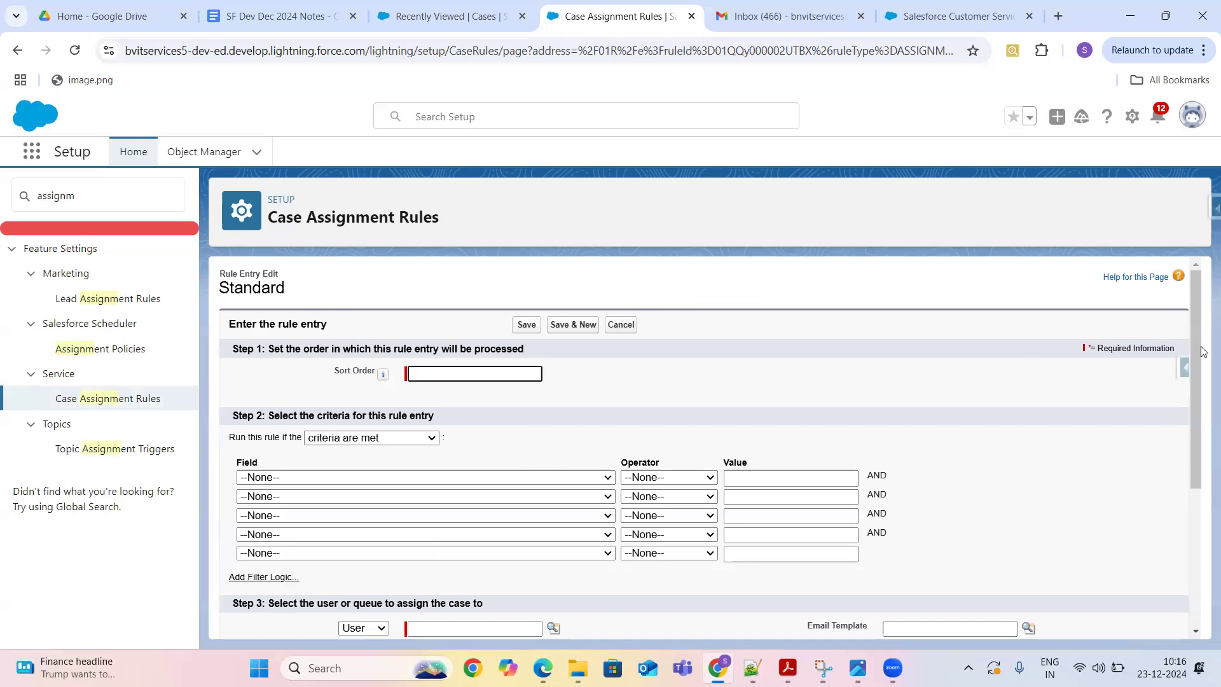
pyautogui.moveTo(1198, 347); pyautogui.dragTo(1202, 511)
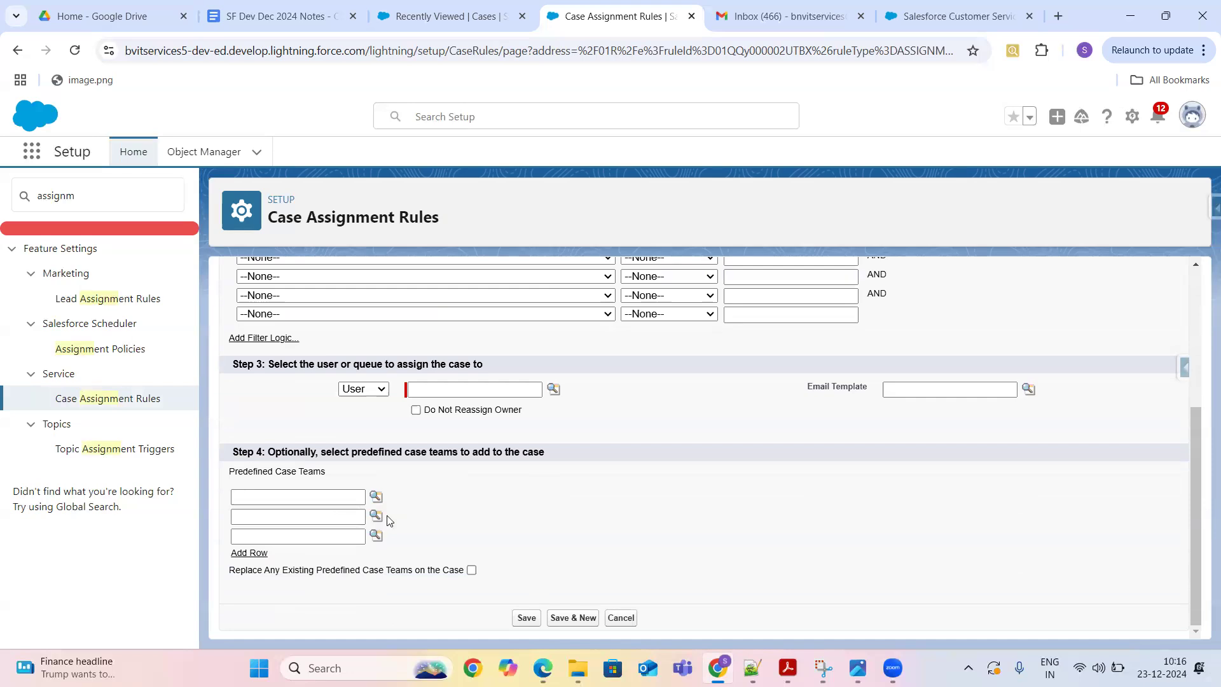
pyautogui.click(376, 496)
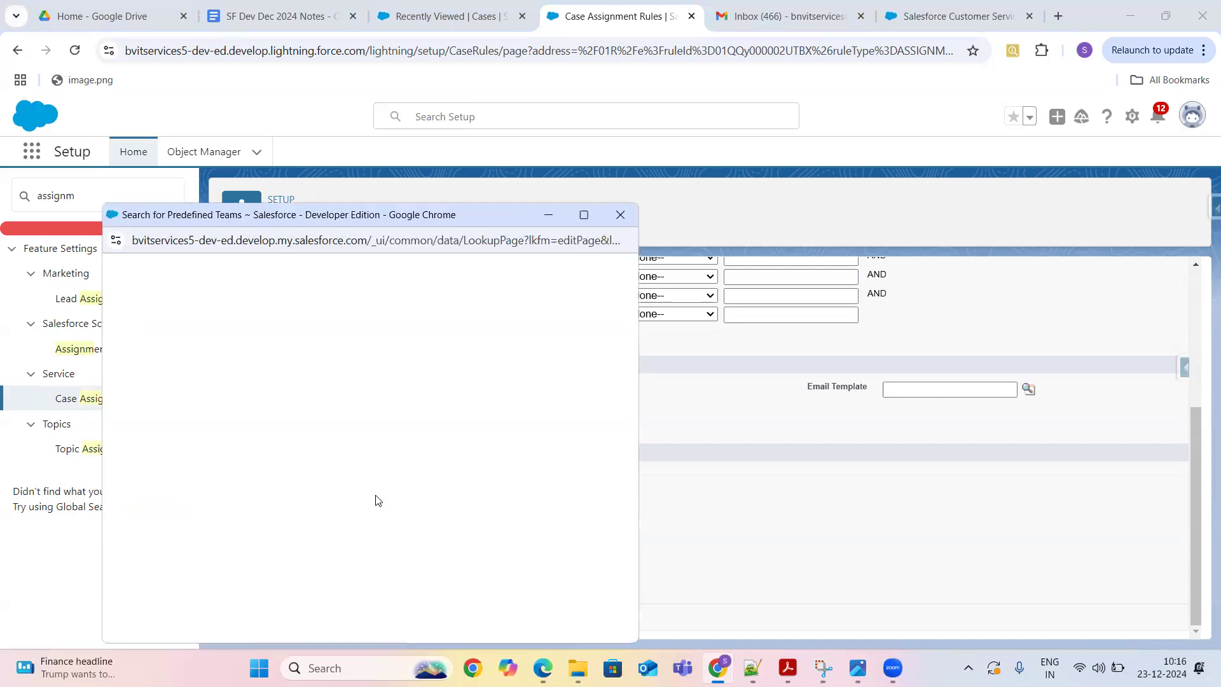
pyautogui.click(621, 216)
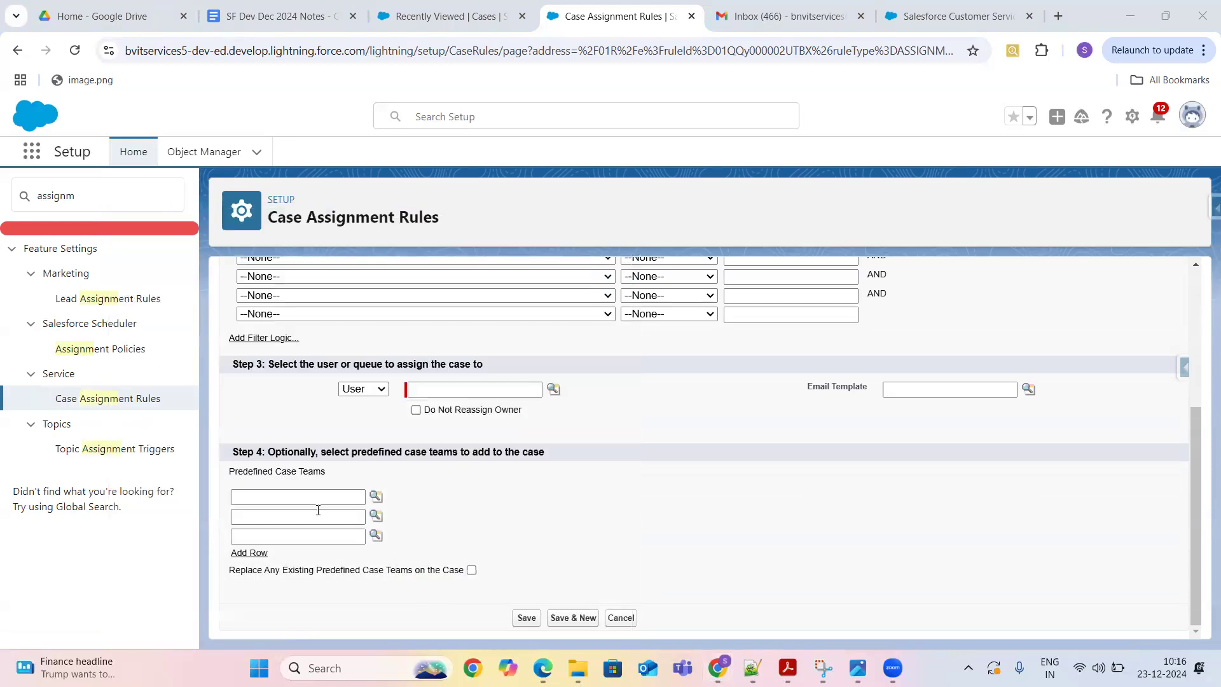
pyautogui.click(286, 497)
pyautogui.click(374, 504)
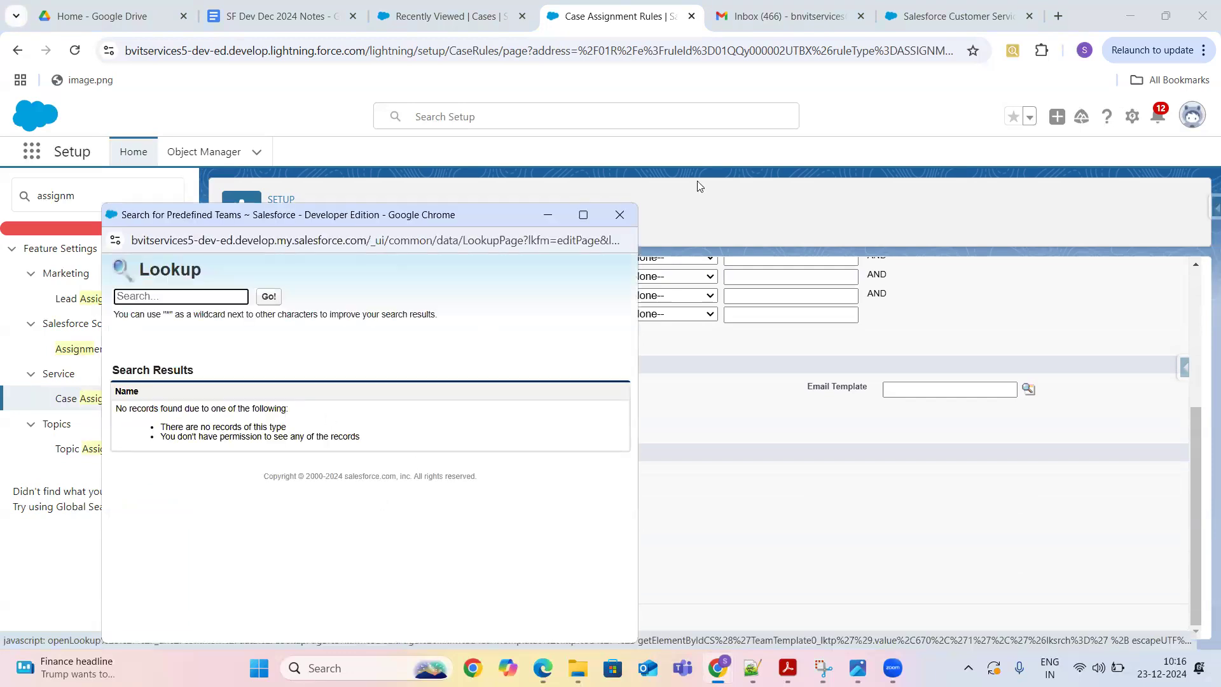
pyautogui.click(620, 218)
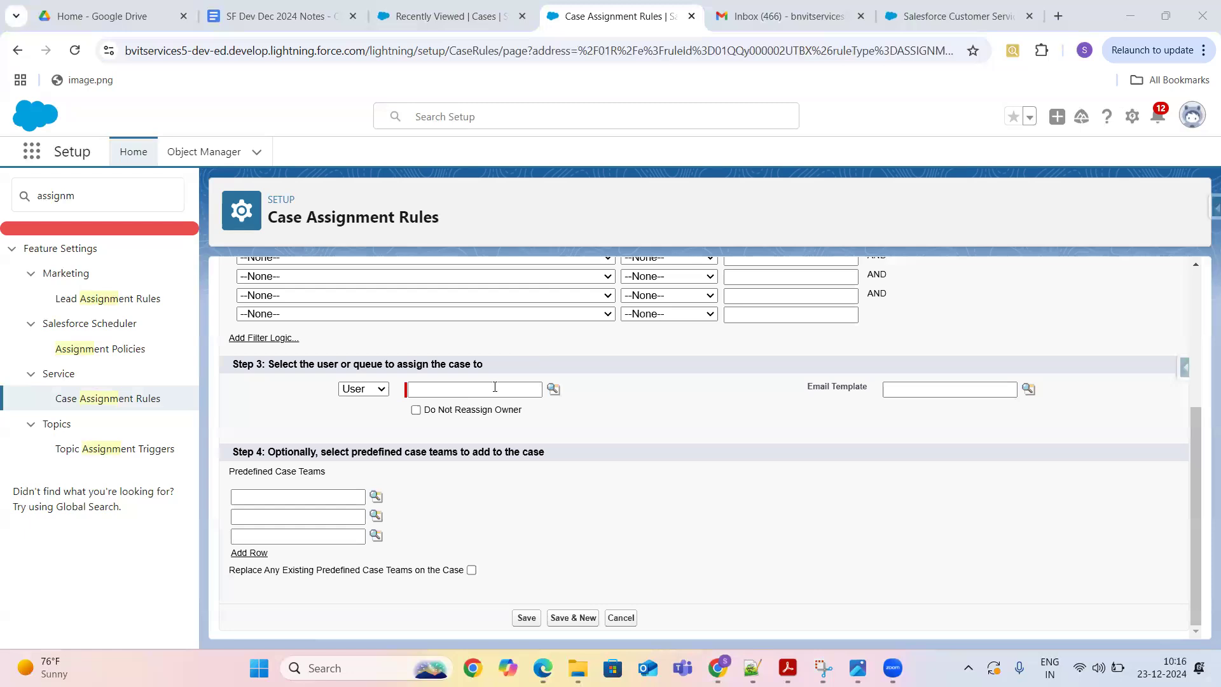
pyautogui.click(284, 502)
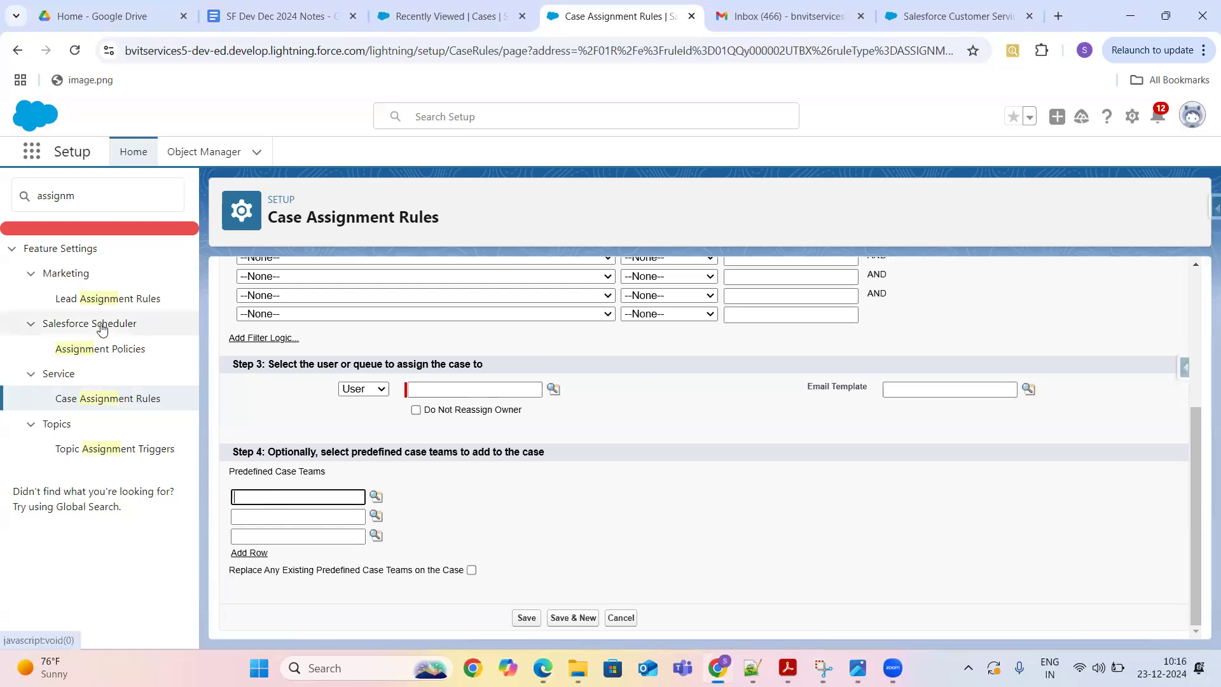
# - Search setup Quick Find for 'Case' and open Predefined Case Teams
pyautogui.click(134, 190)
pyautogui.press('BackSpace')
pyautogui.press('BackSpace')
pyautogui.press('BackSpace')
pyautogui.press('BackSpace')
pyautogui.press('BackSpace')
pyautogui.press('BackSpace')
pyautogui.press('BackSpace')
pyautogui.write('Case')
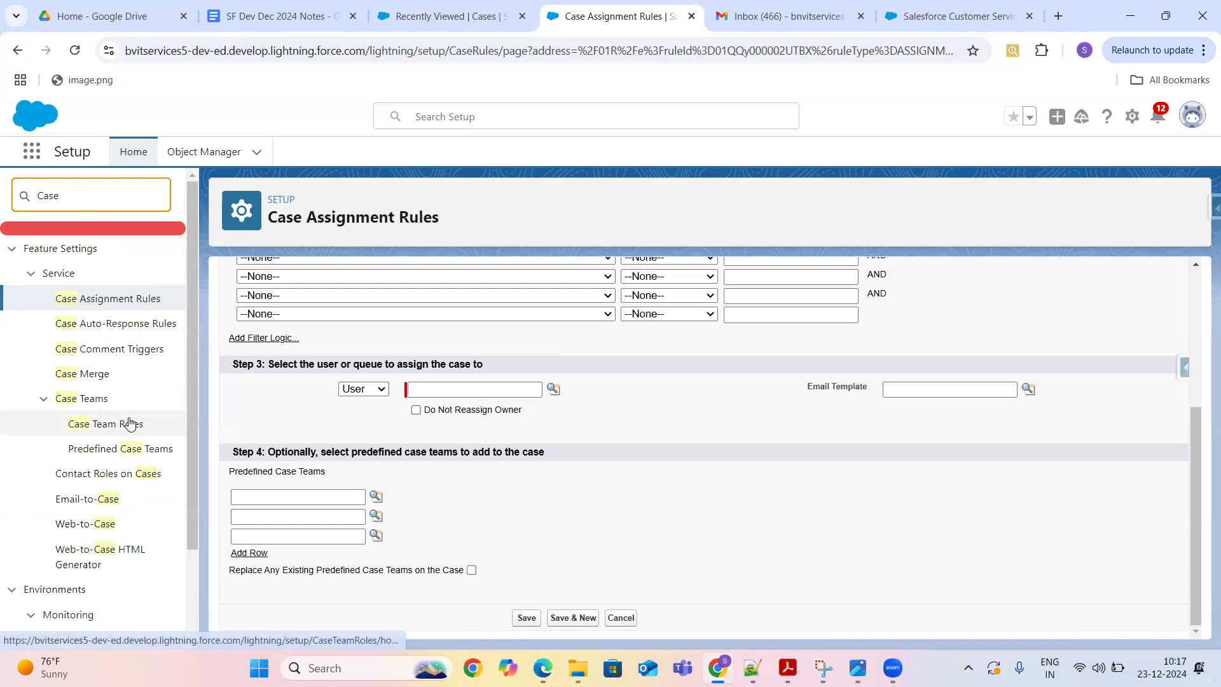
pyautogui.click(112, 453)
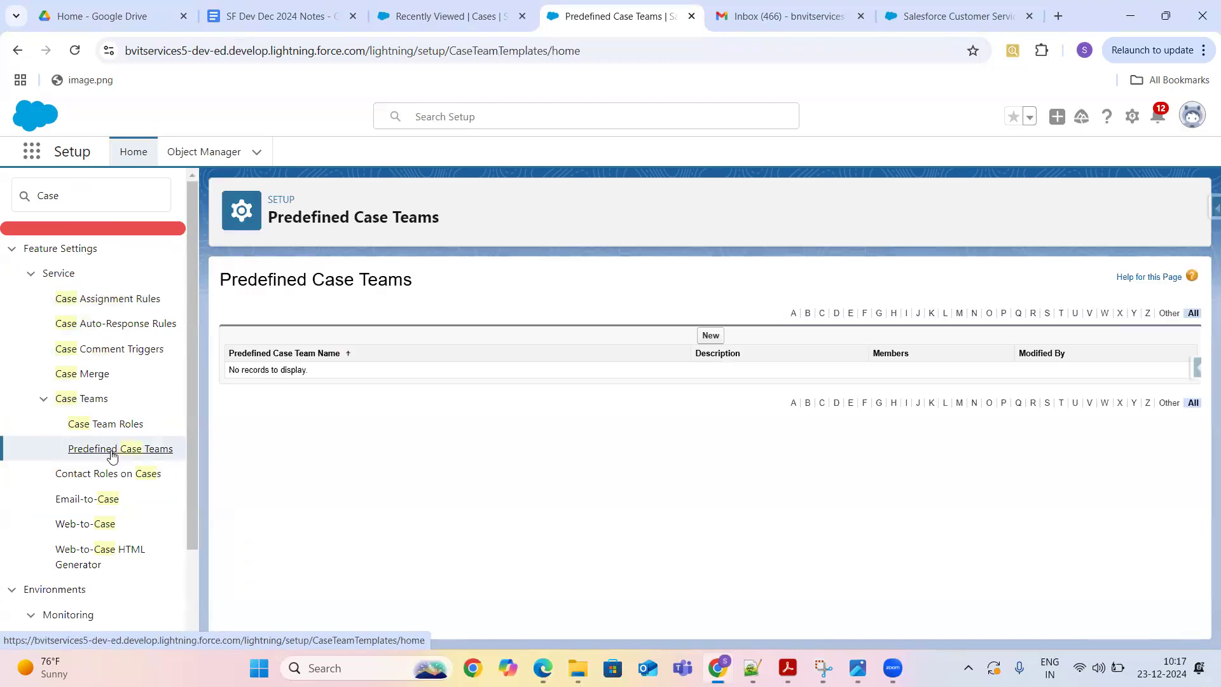
# - Start a new predefined case team, cancel it, and briefly visit the Cases tab
pyautogui.click(710, 336)
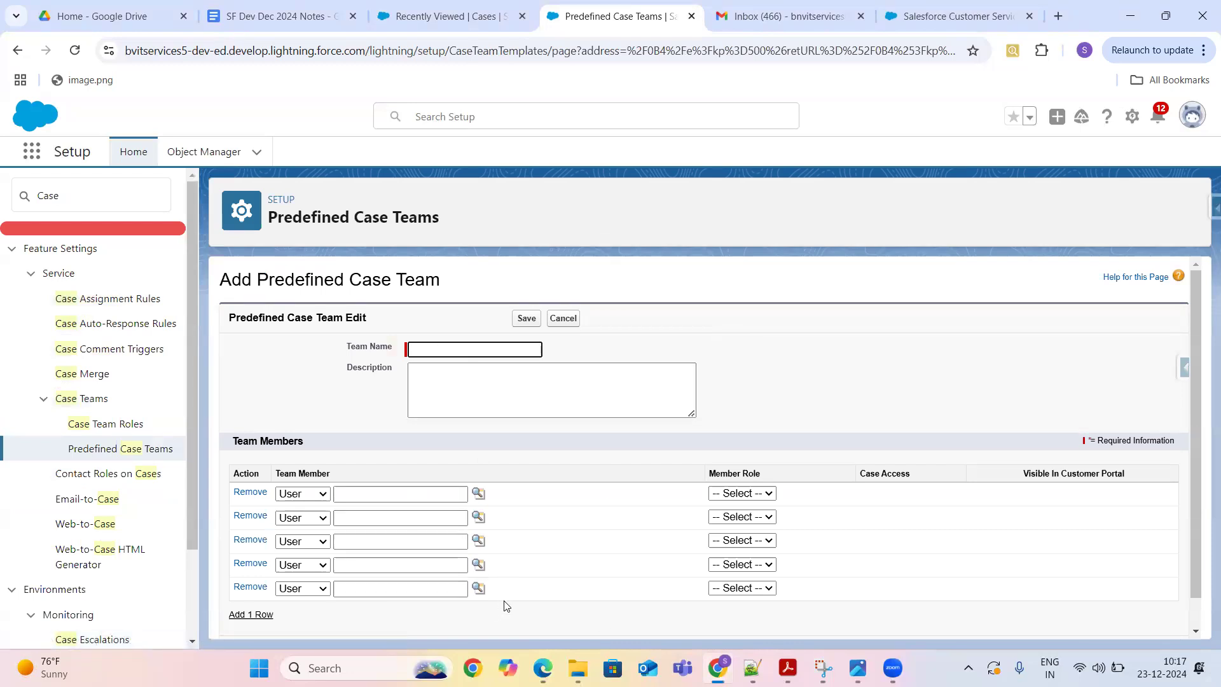
pyautogui.click(563, 319)
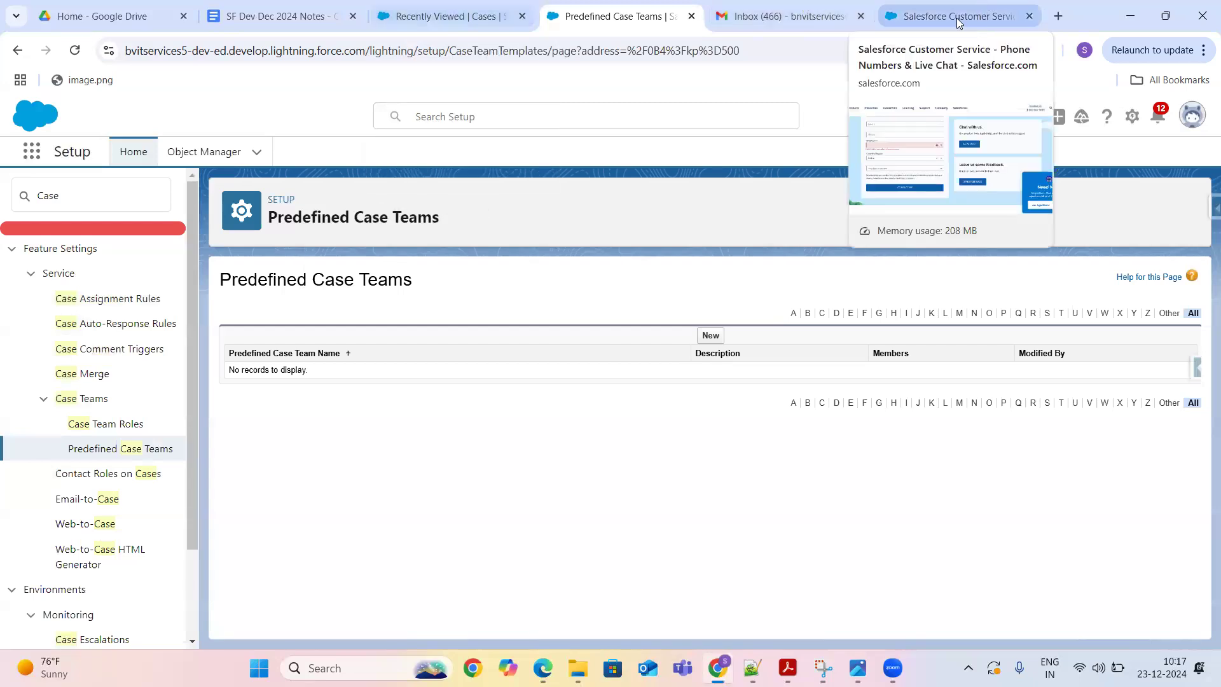
pyautogui.click(441, 12)
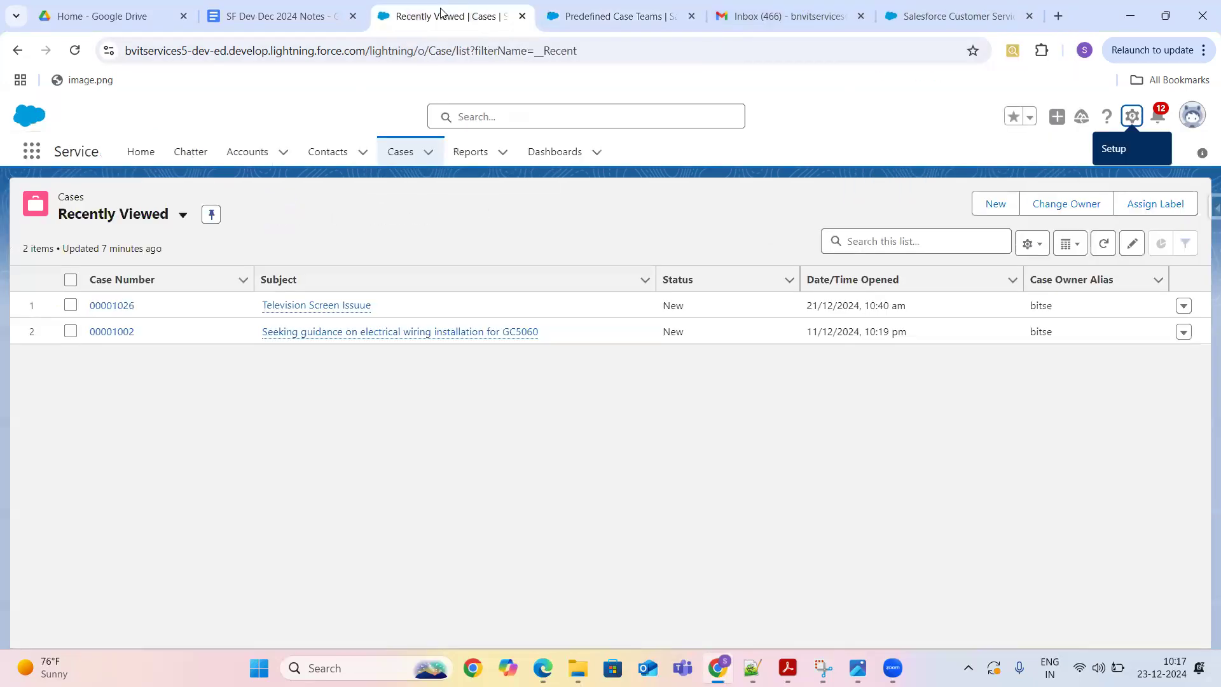
pyautogui.click(600, 13)
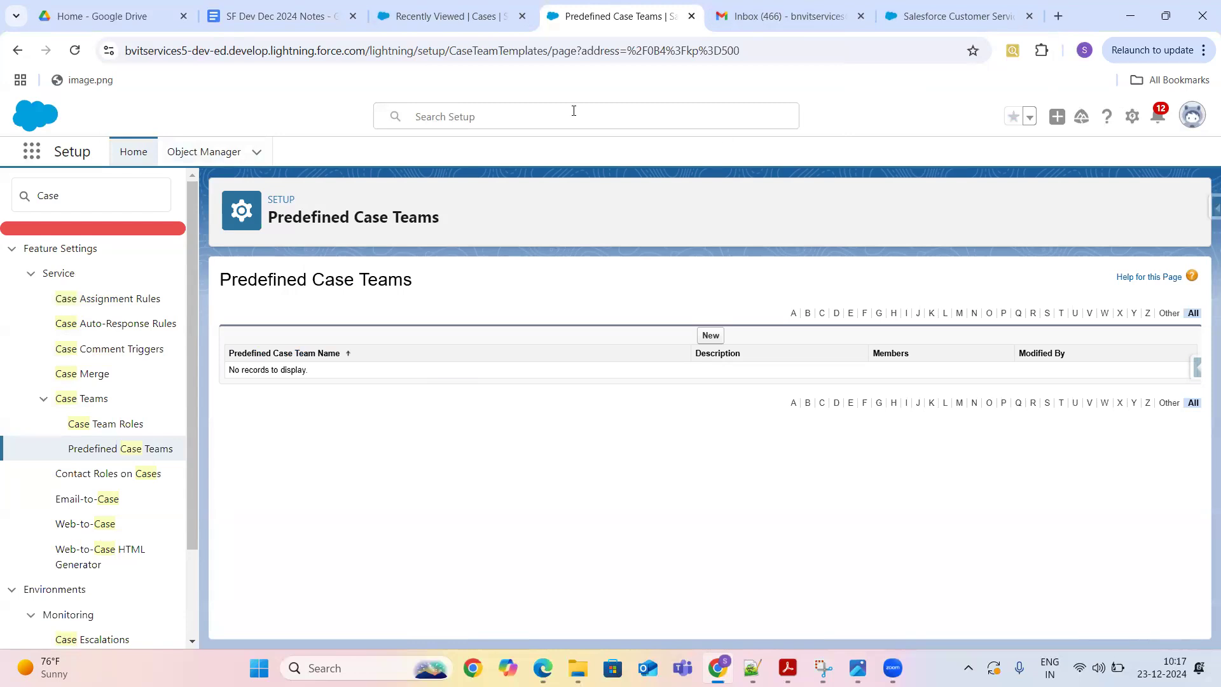
# - Open the Service app's Cases list and start a new case
pyautogui.click(35, 161)
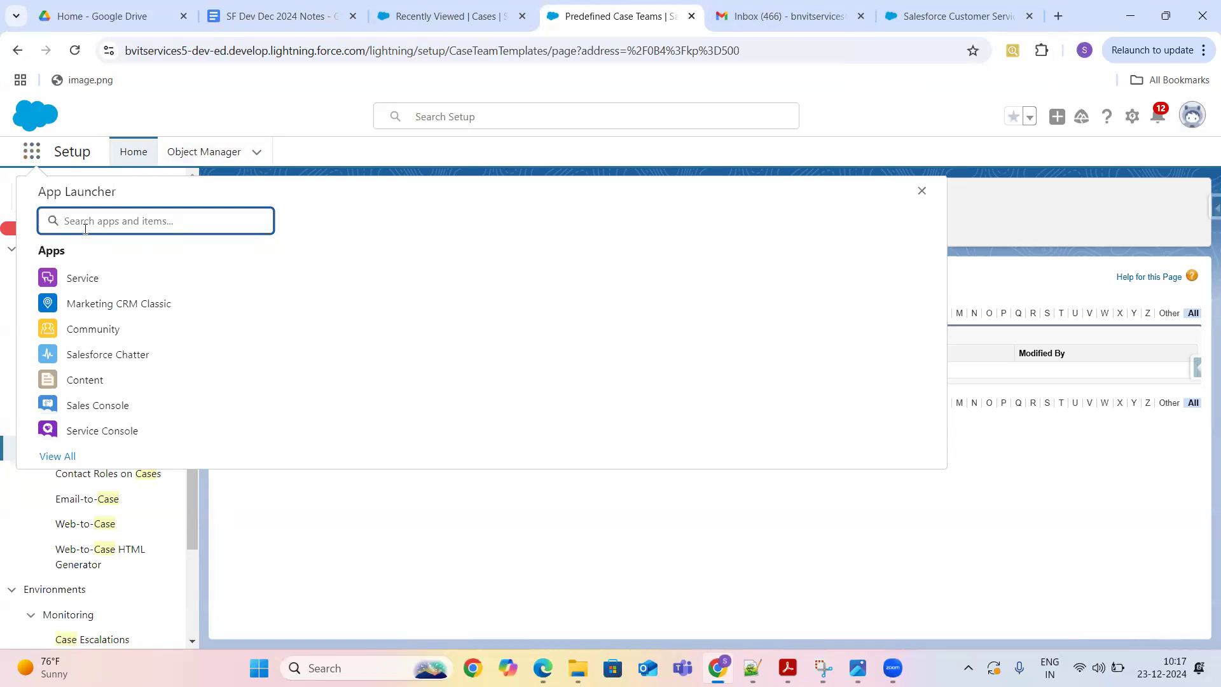
pyautogui.write('service')
pyautogui.click(75, 285)
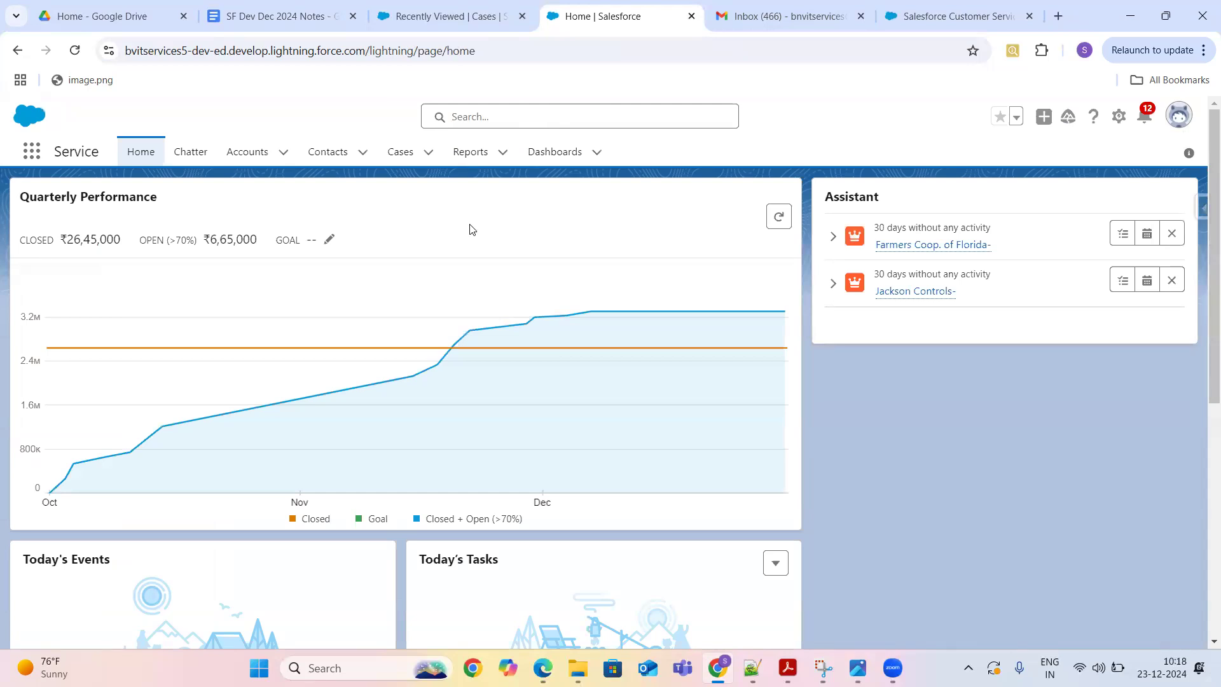
pyautogui.click(401, 156)
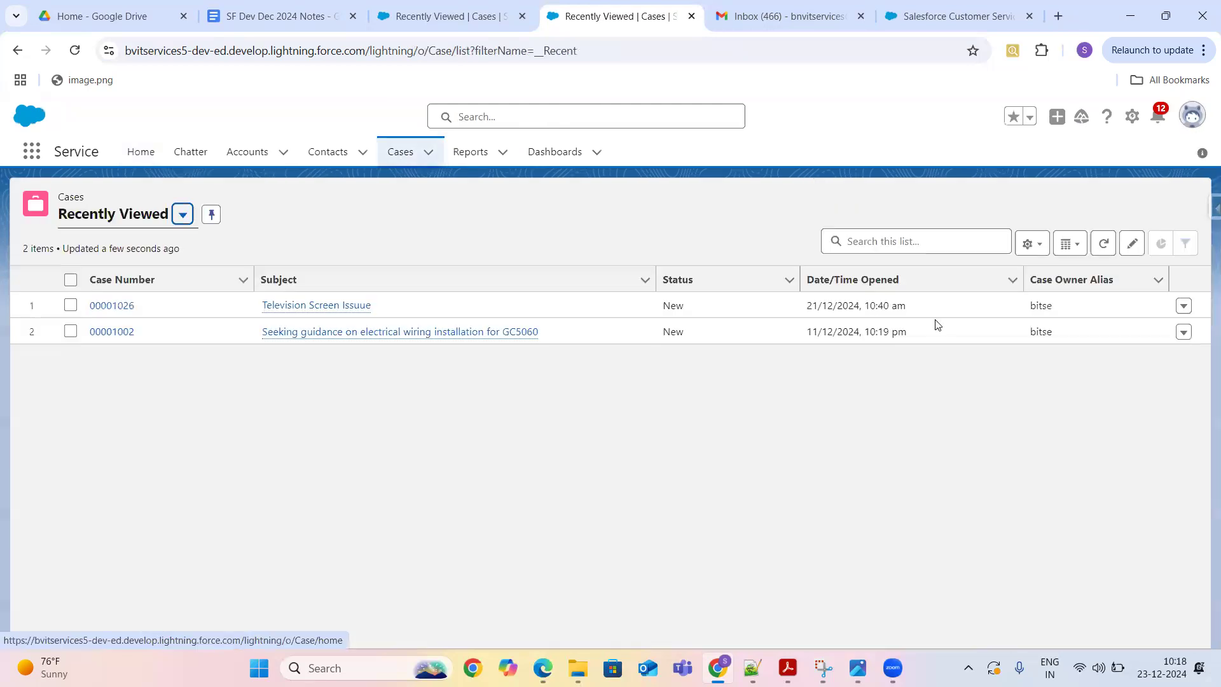
pyautogui.click(996, 206)
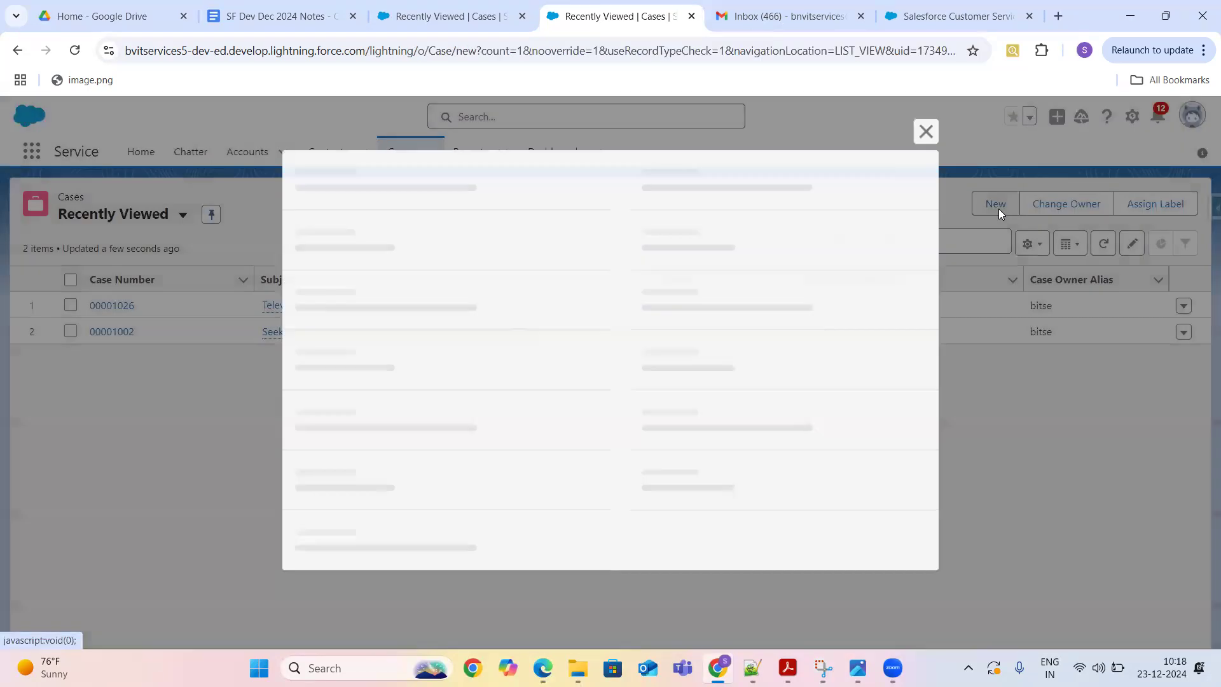
# - Save a Phone-origin case for a contact, subject 'Testing Assignment Rule', with a placeholder description
pyautogui.click(398, 379)
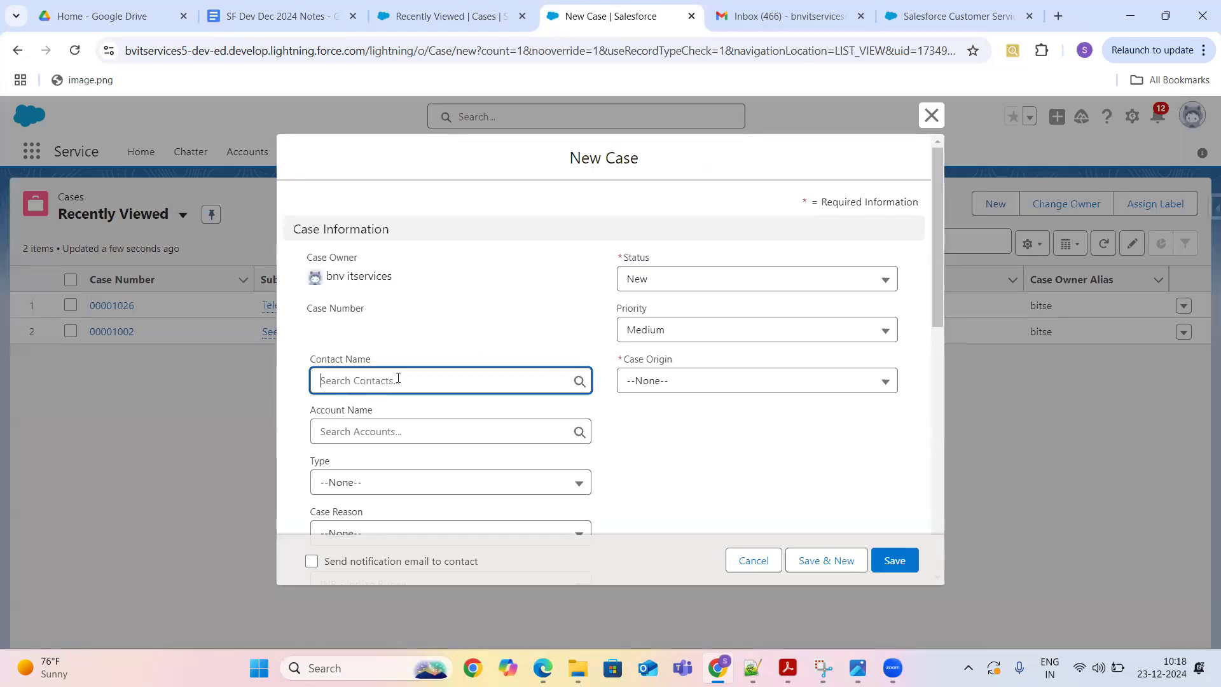
pyautogui.click(386, 447)
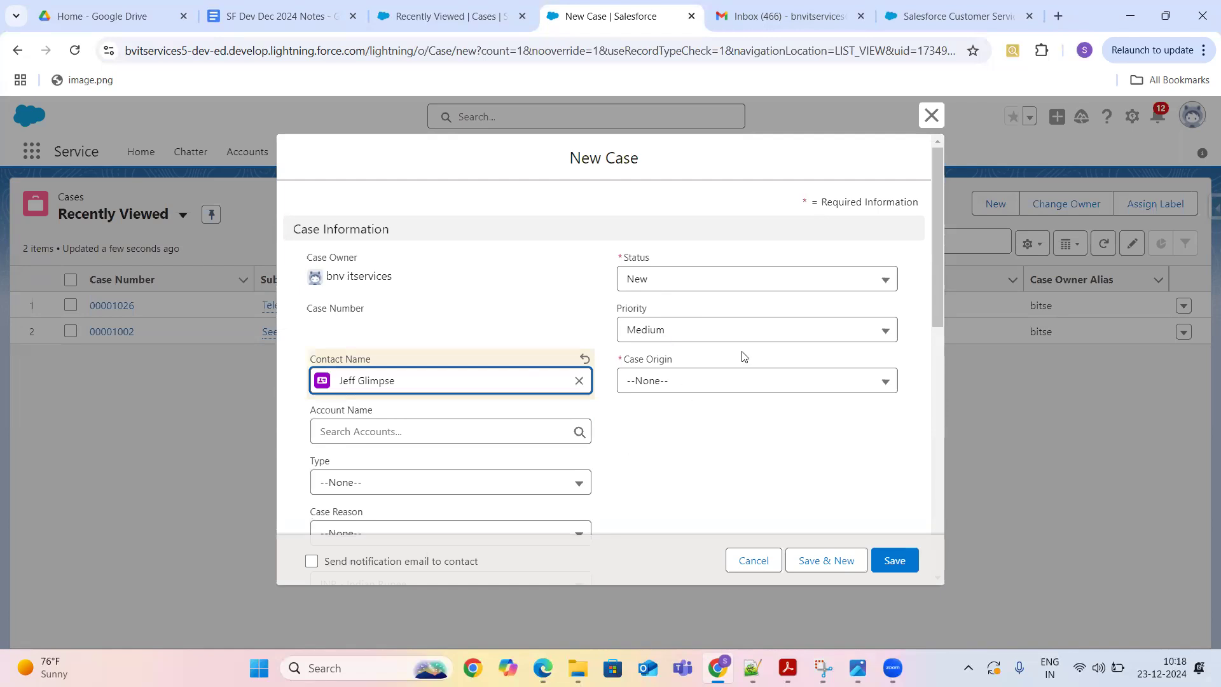
pyautogui.click(693, 390)
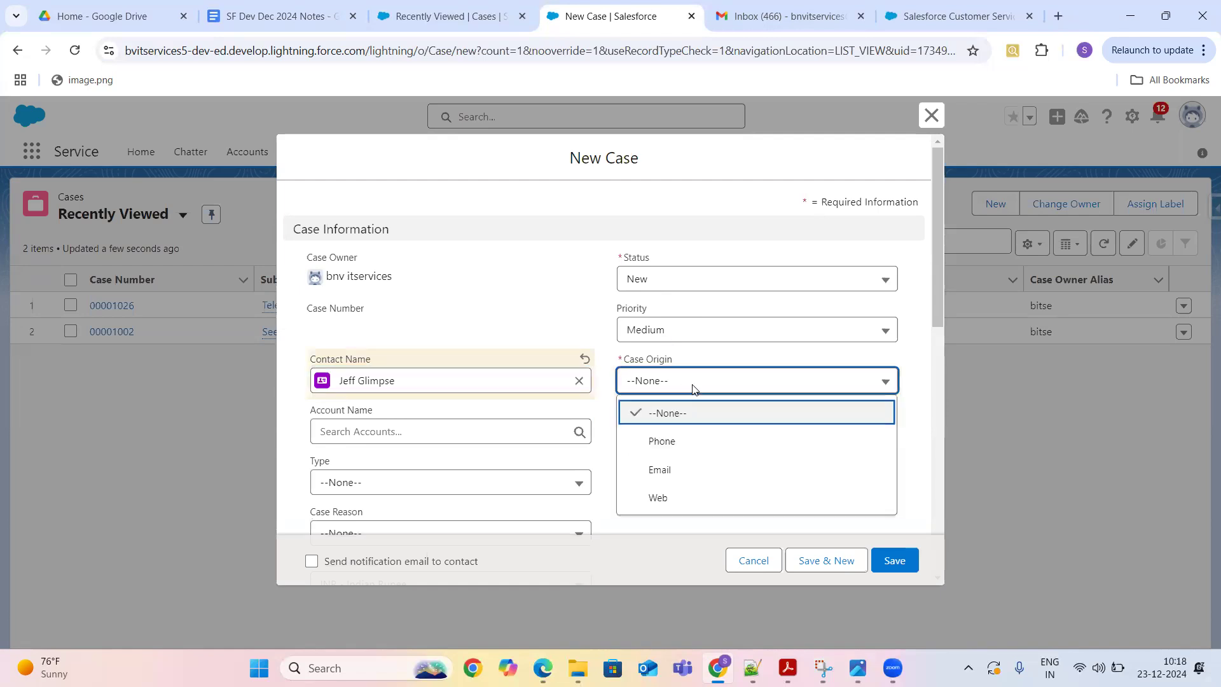
pyautogui.click(678, 450)
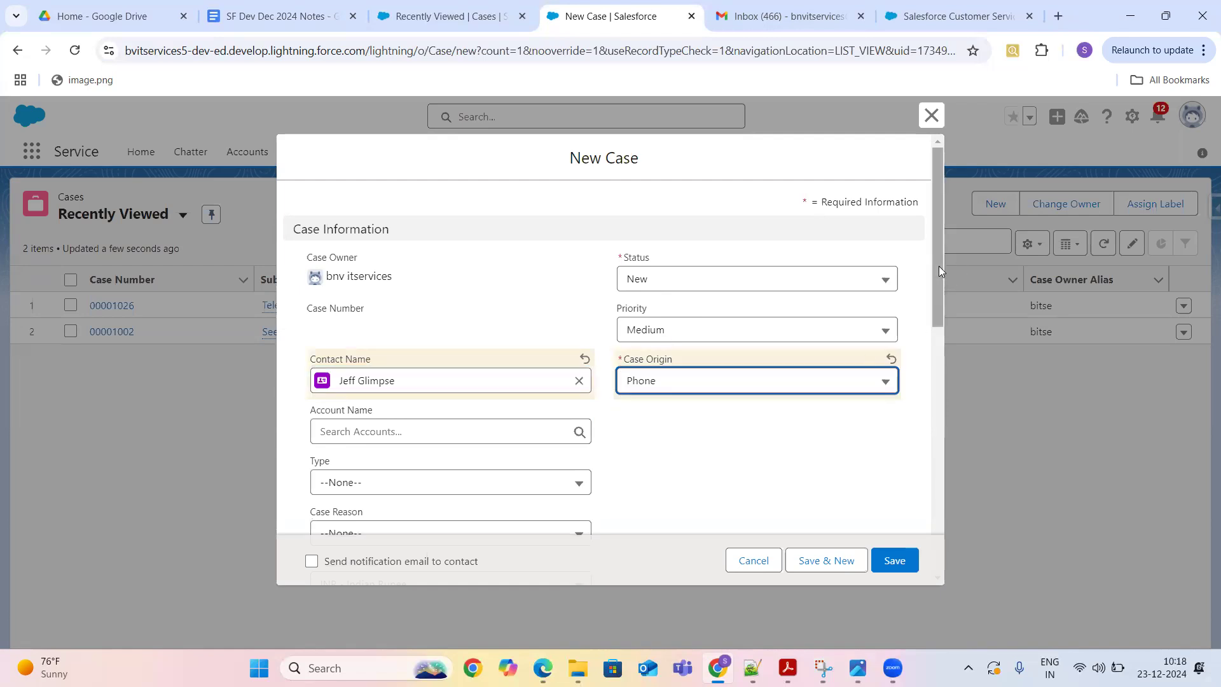
pyautogui.moveTo(938, 265); pyautogui.dragTo(991, 513)
pyautogui.click(766, 358)
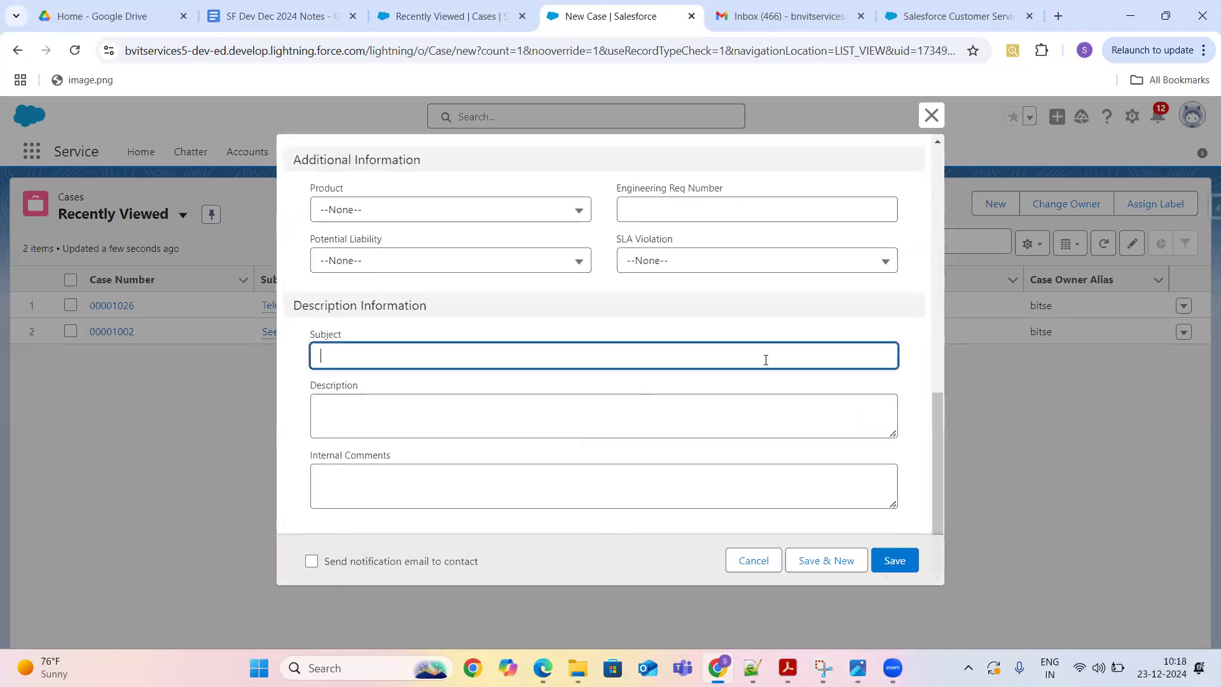
pyautogui.write('Te')
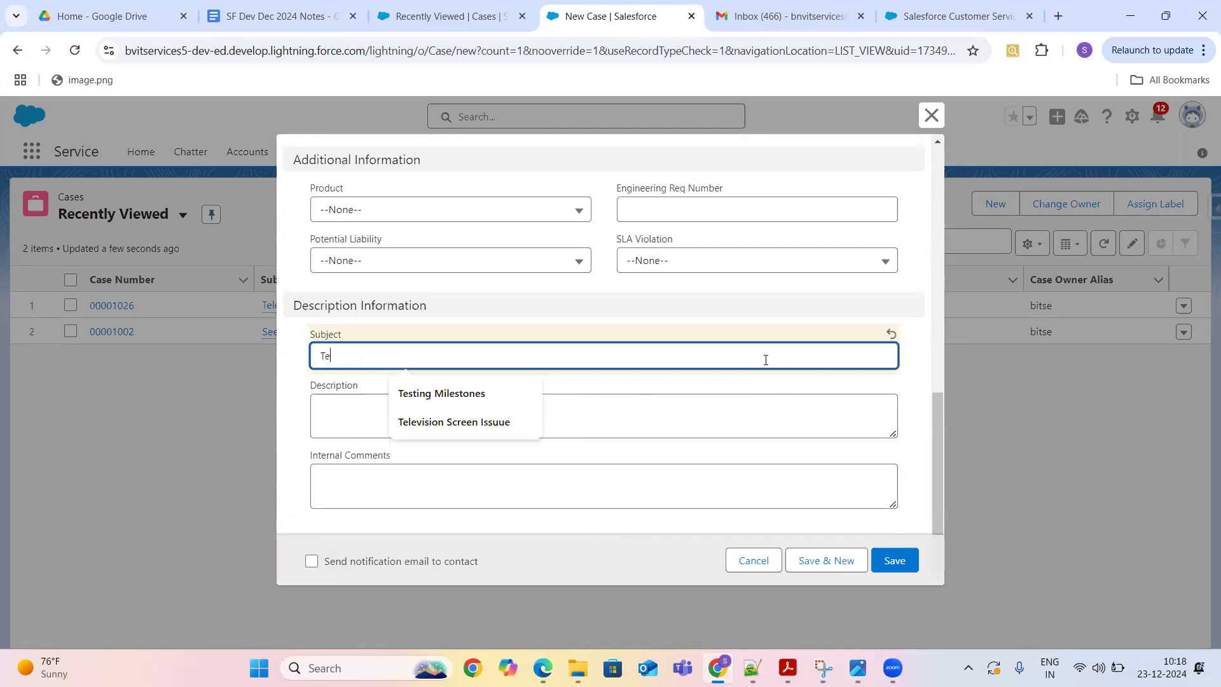
pyautogui.write('stin')
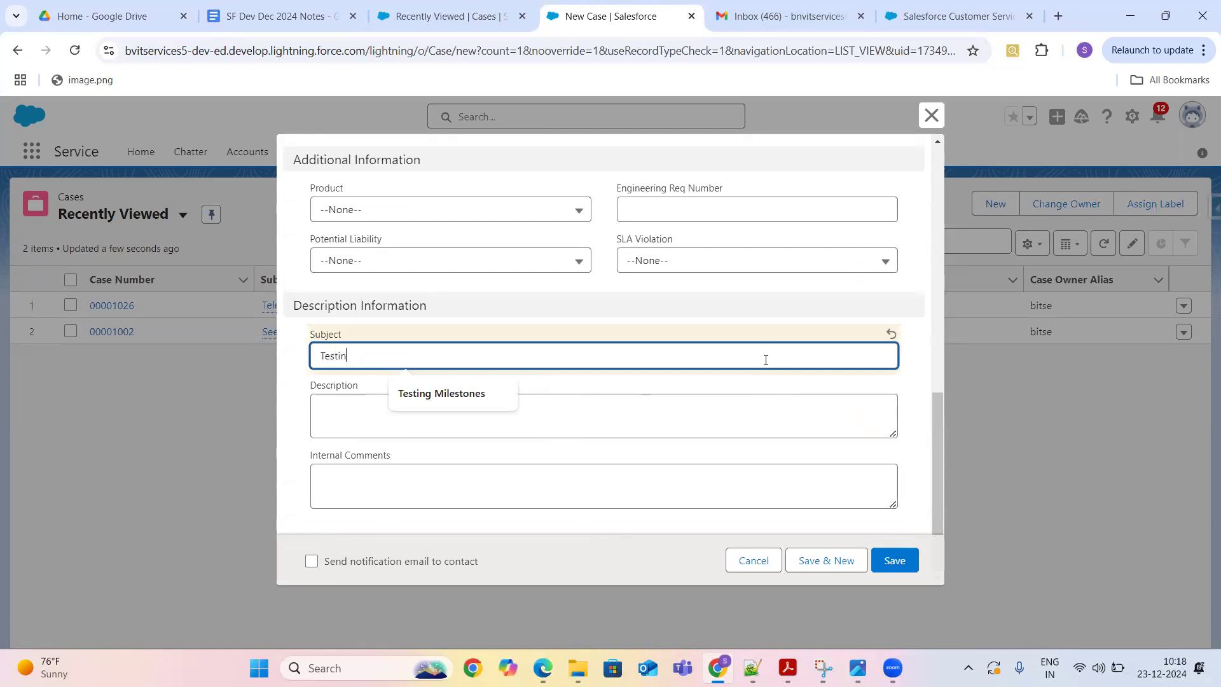
pyautogui.write('g A')
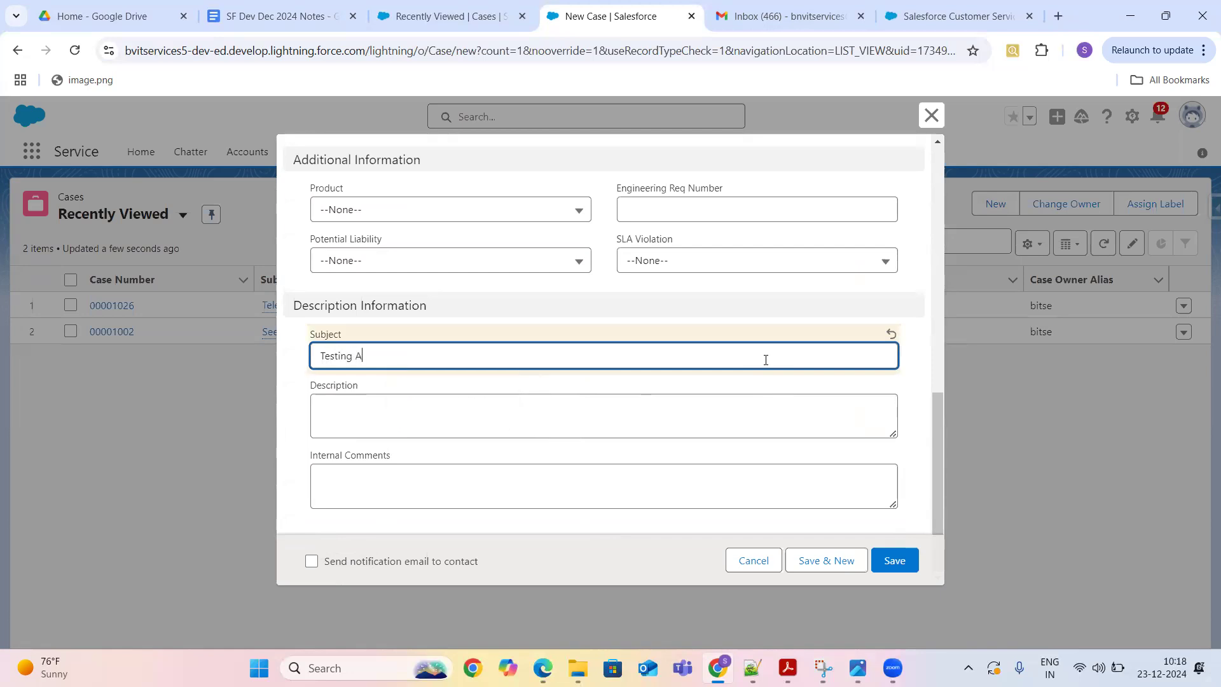
pyautogui.write('ssign')
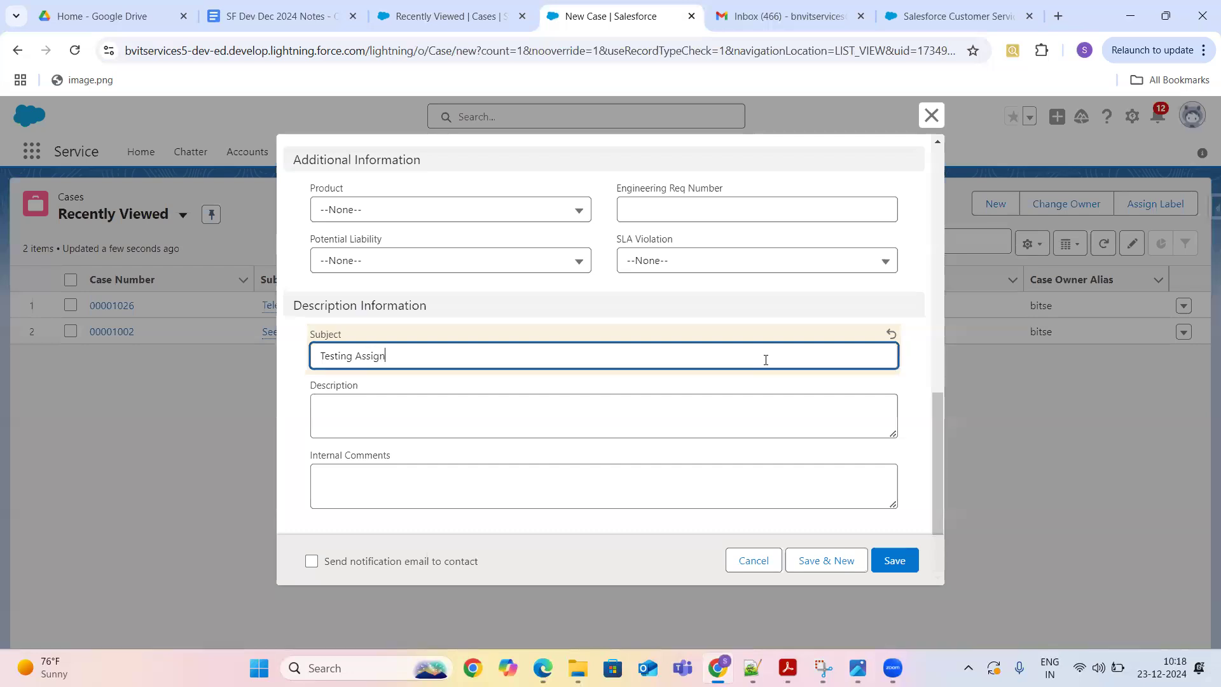
pyautogui.write('ment Rule')
pyautogui.click(449, 414)
pyautogui.write('hjg')
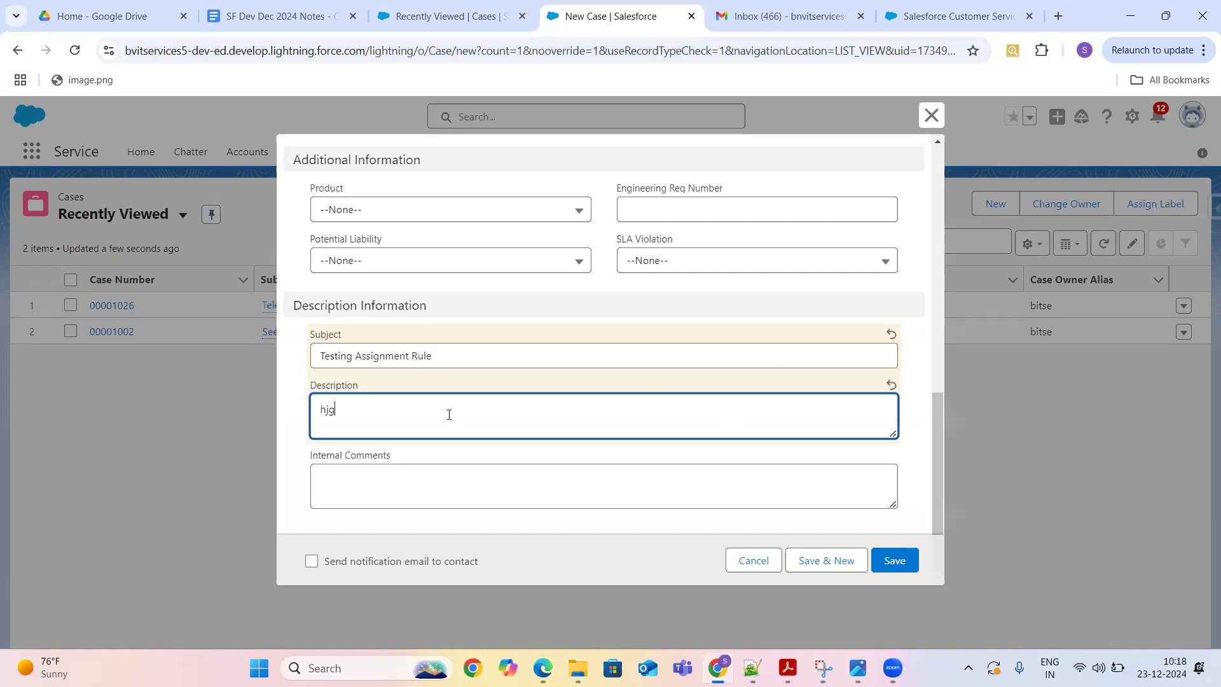
pyautogui.write('kjhgjfdhj fgfhjdgfdh')
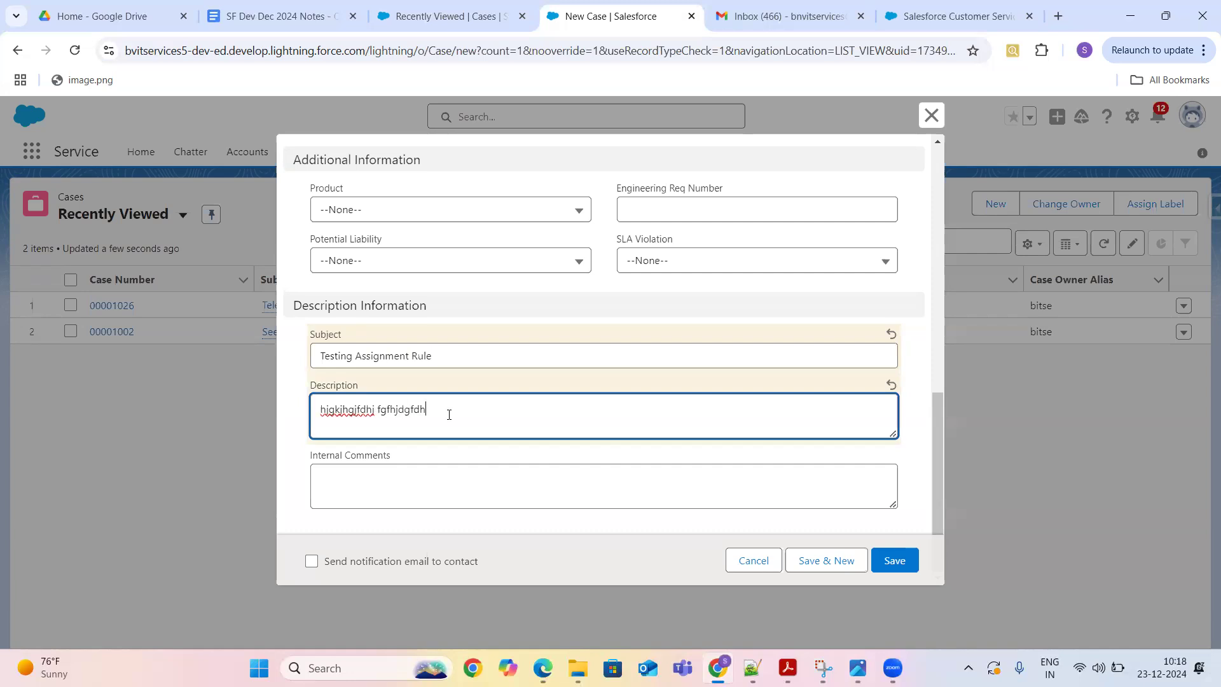
pyautogui.click(895, 564)
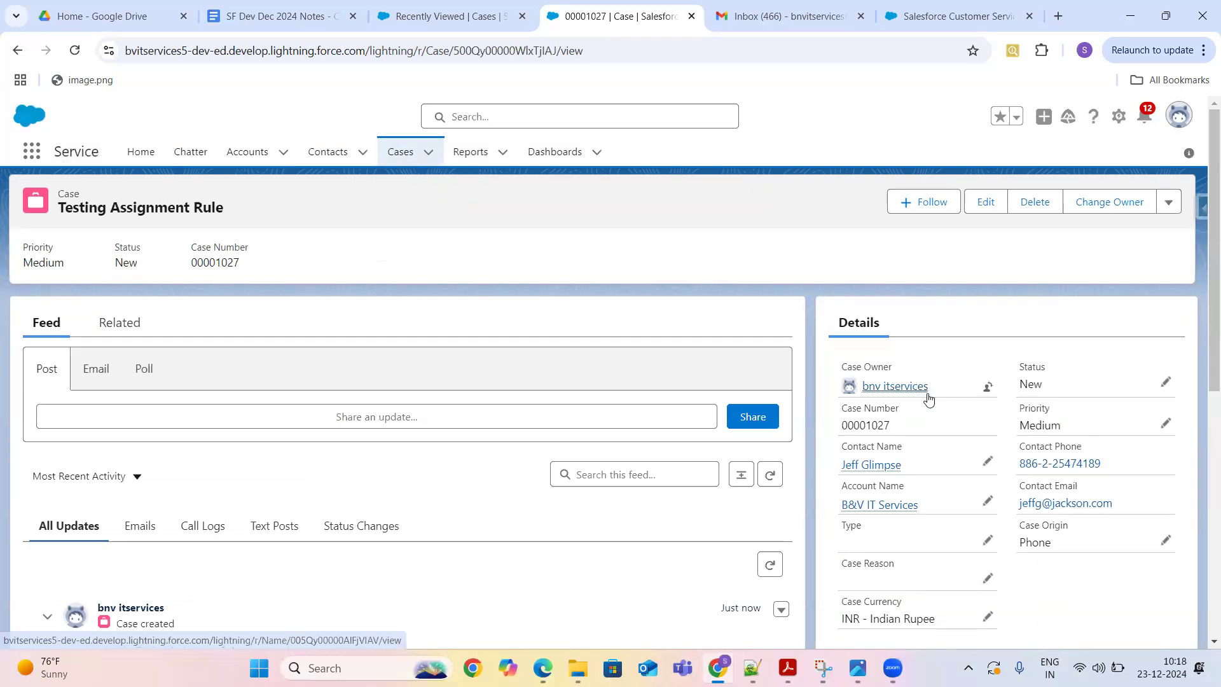
# - Return from the new case record to the Recently Viewed Cases list
pyautogui.moveTo(929, 397)
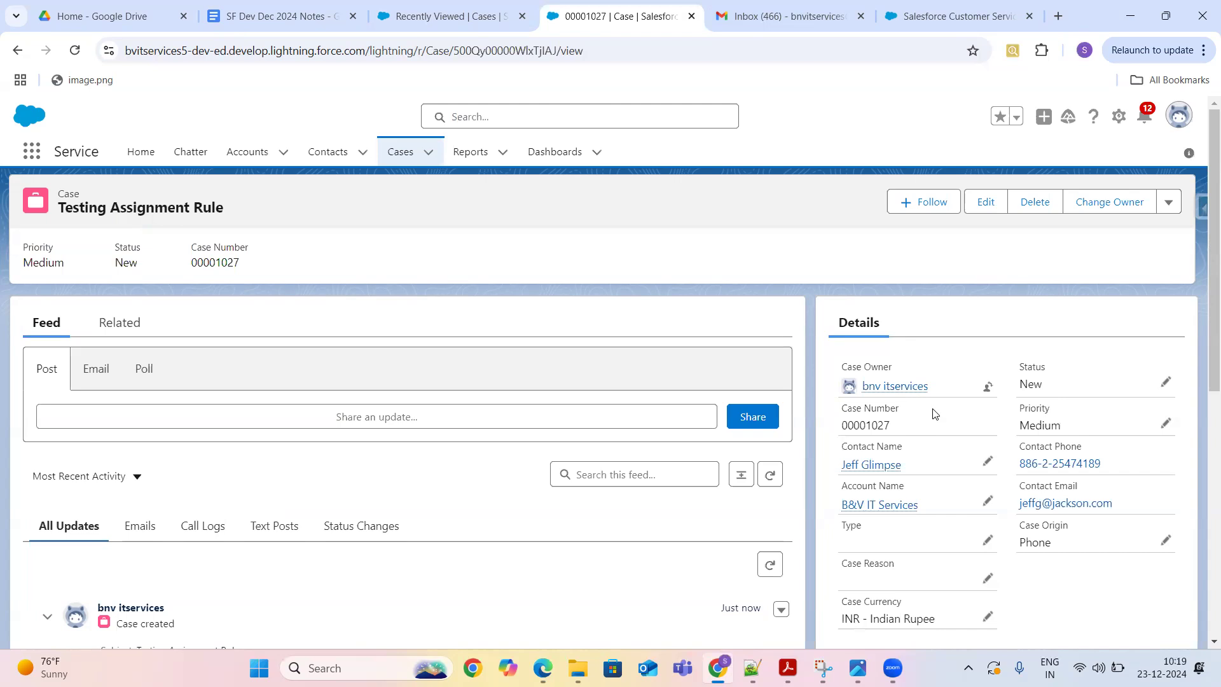
pyautogui.click(430, 16)
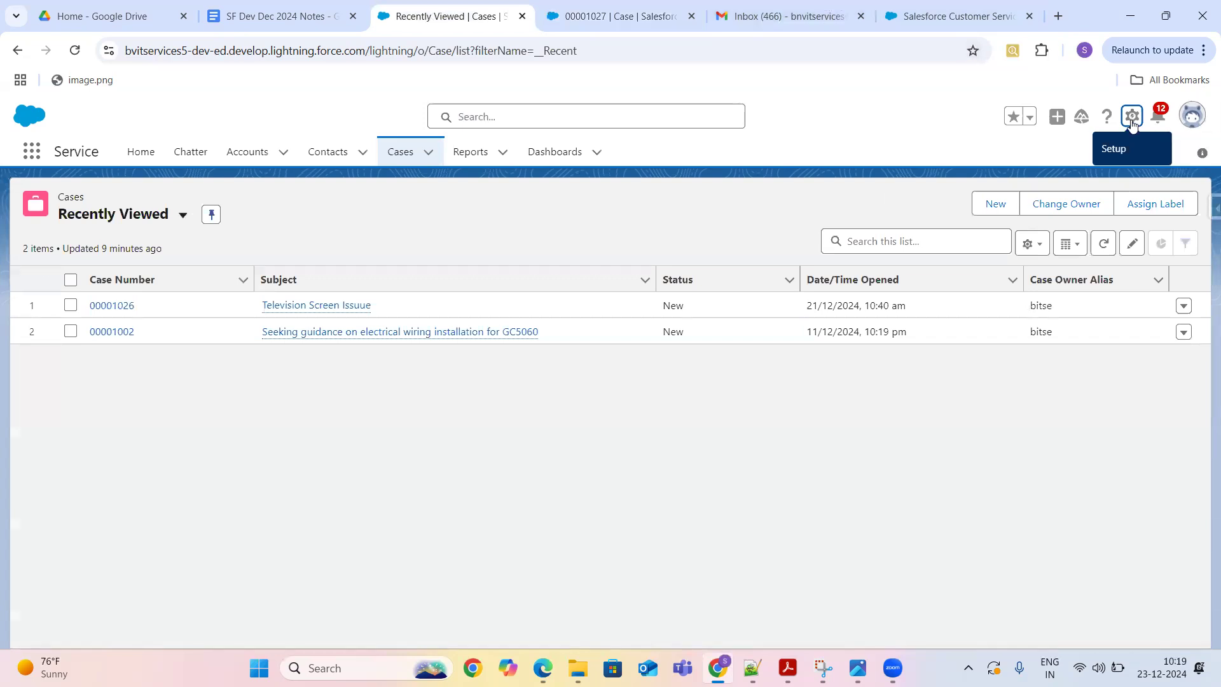
# - Open Setup from the gear menu and search Quick Find for 'ass'
pyautogui.click(1127, 119)
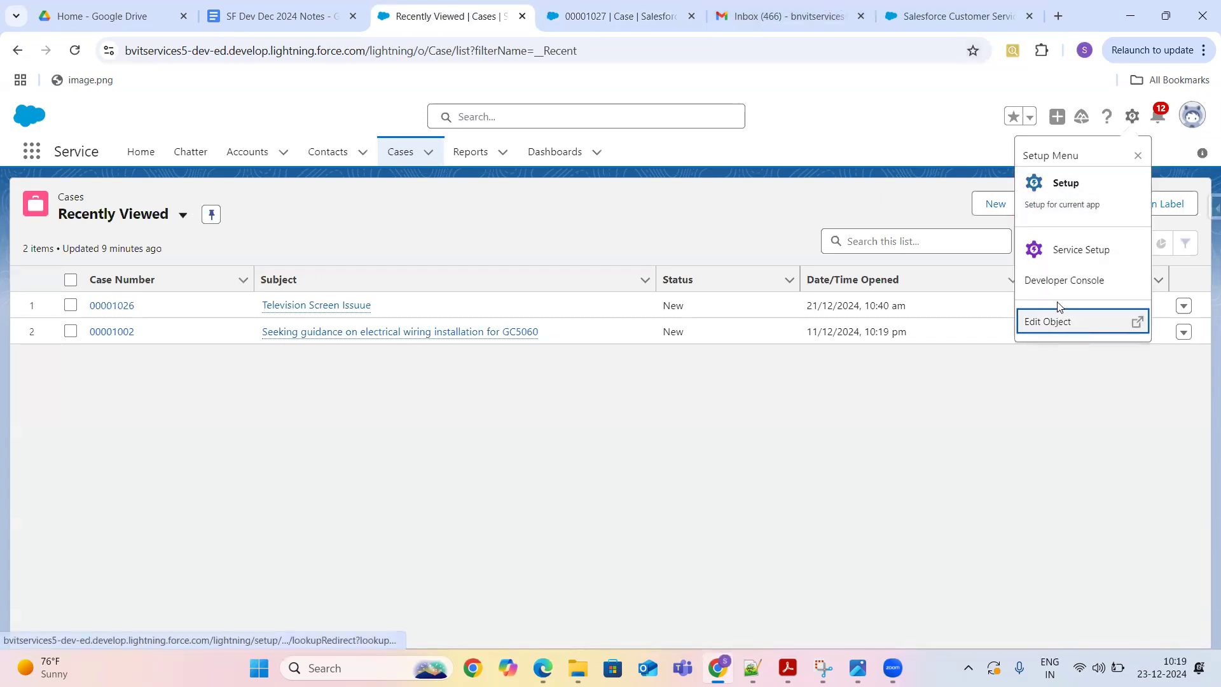
pyautogui.click(1074, 192)
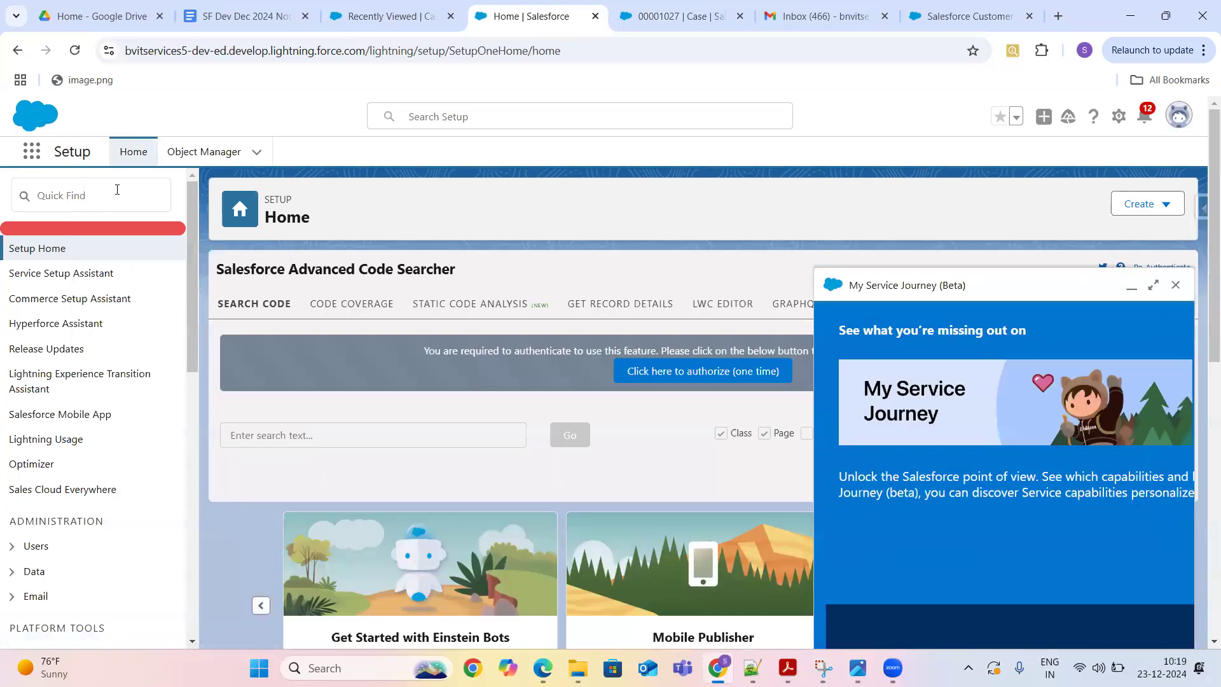
pyautogui.click(117, 190)
pyautogui.write('ass')
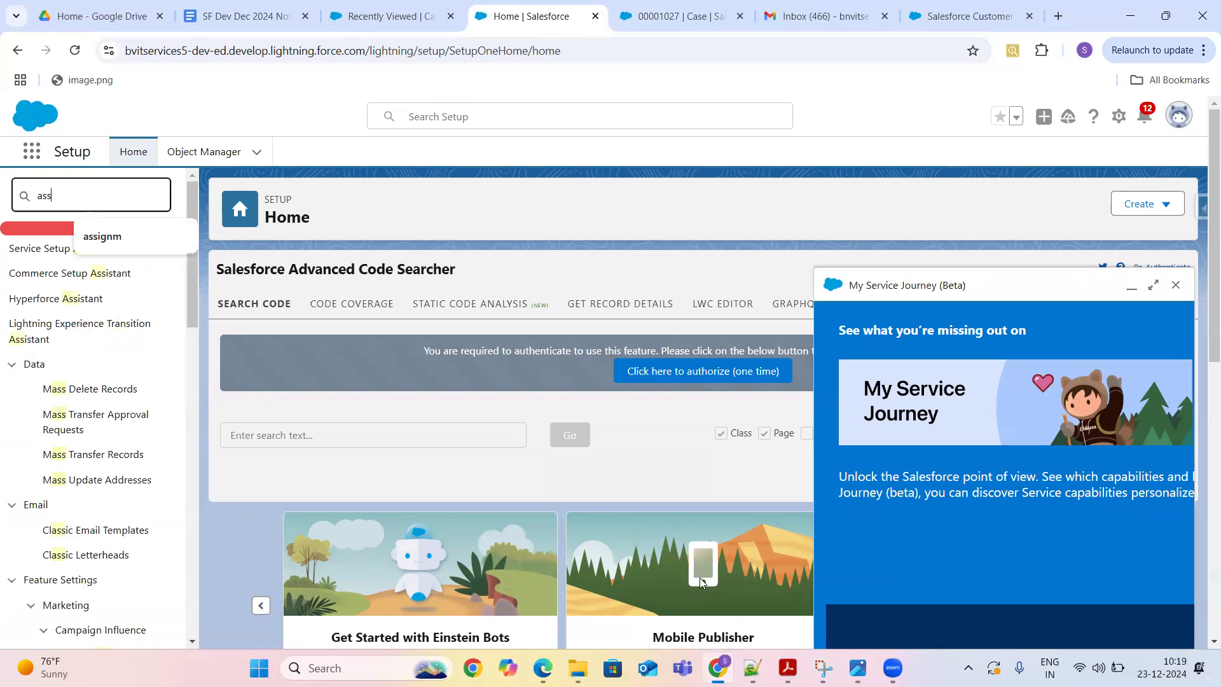
# - Click on the setup page, then refocus the Quick Find search showing 'ass' results
pyautogui.click(729, 625)
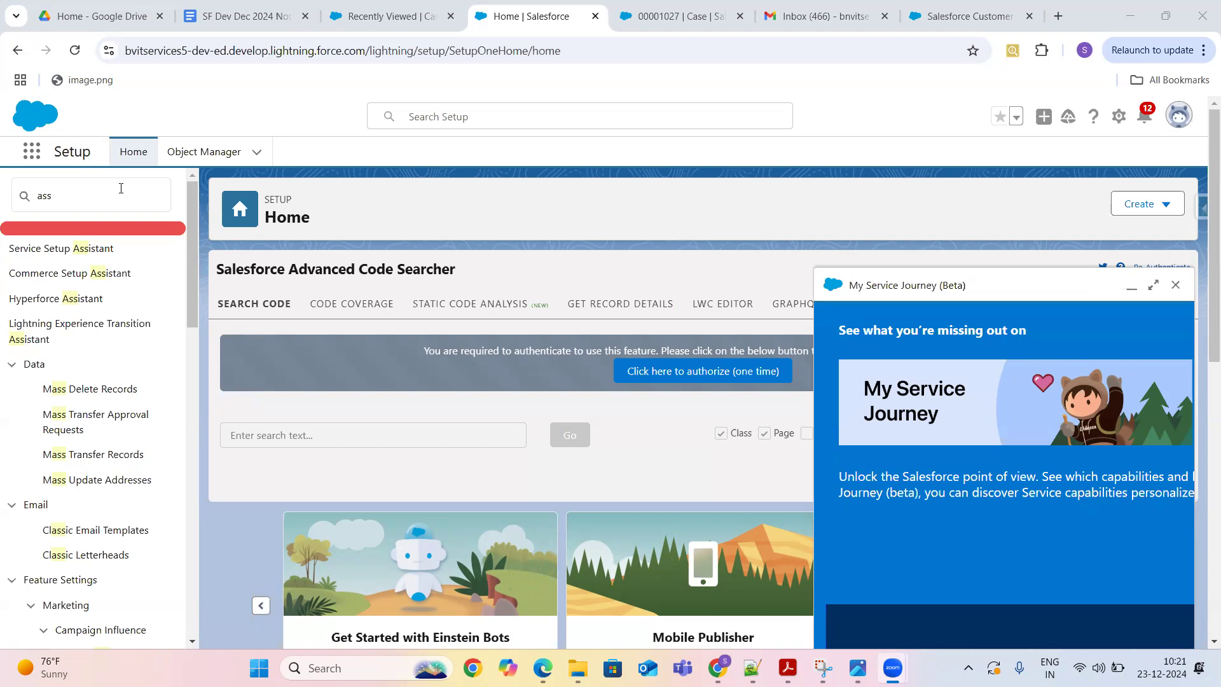
pyautogui.click(123, 187)
# - Extend the search to 'assignme' and open the Standard case assignment rule's entries
pyautogui.write('ignme')
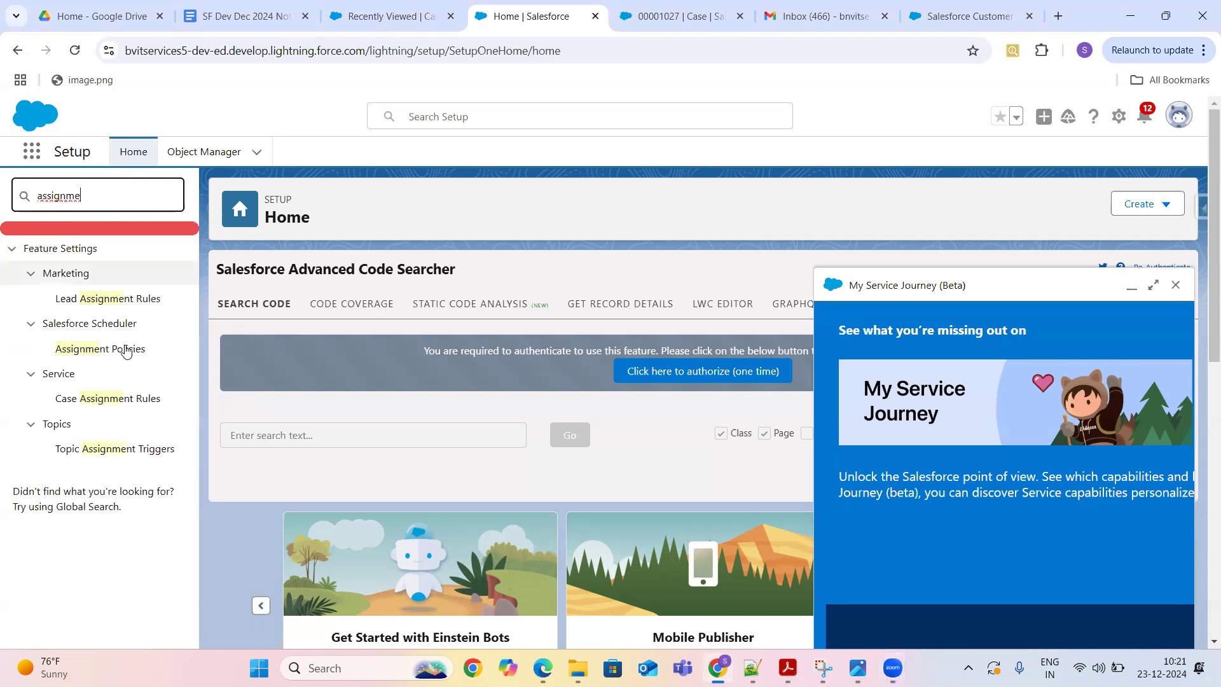
pyautogui.click(113, 399)
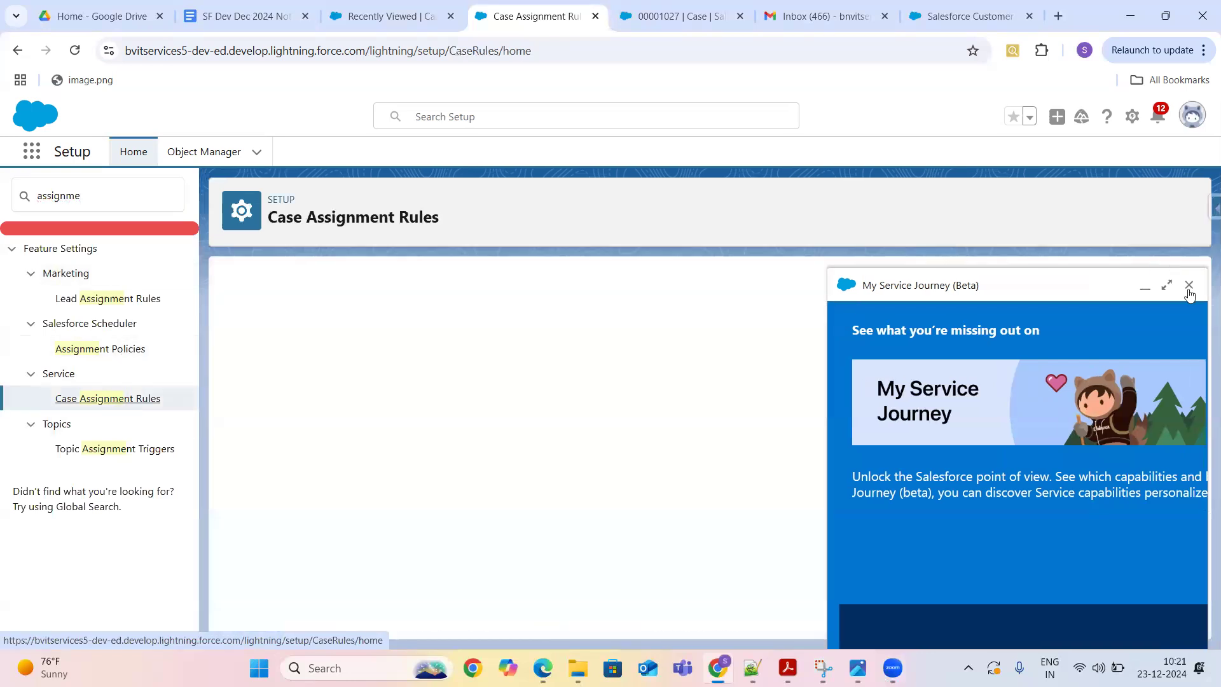
pyautogui.click(1188, 286)
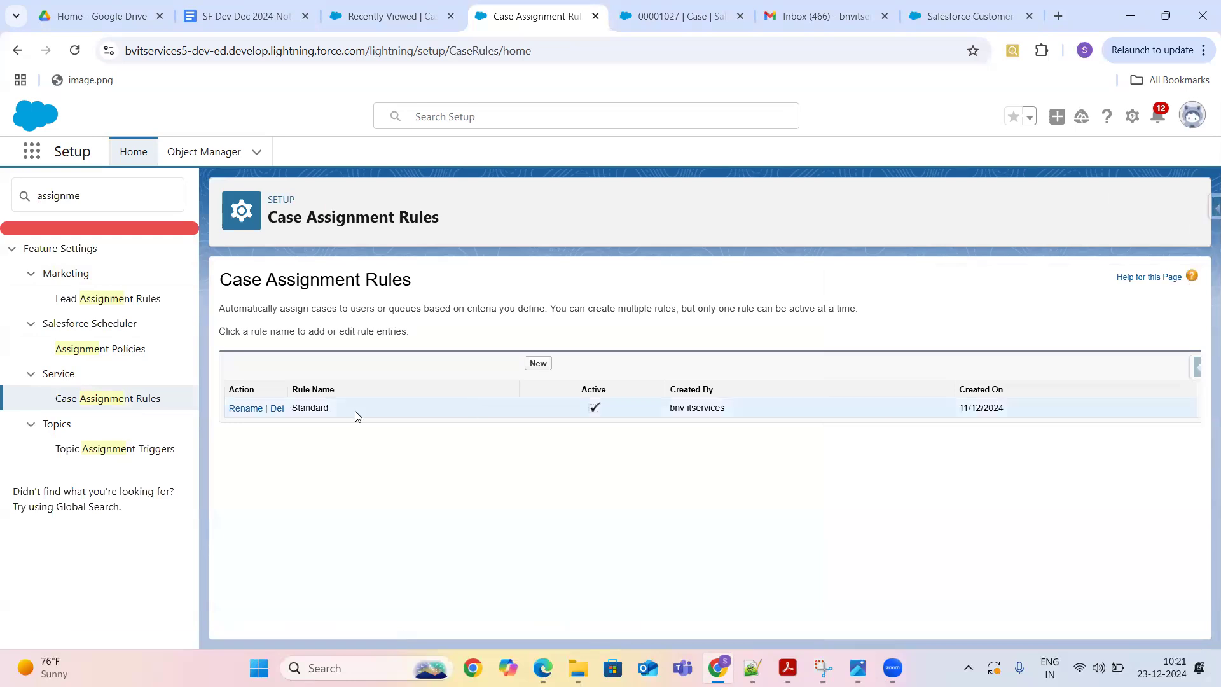
pyautogui.click(312, 408)
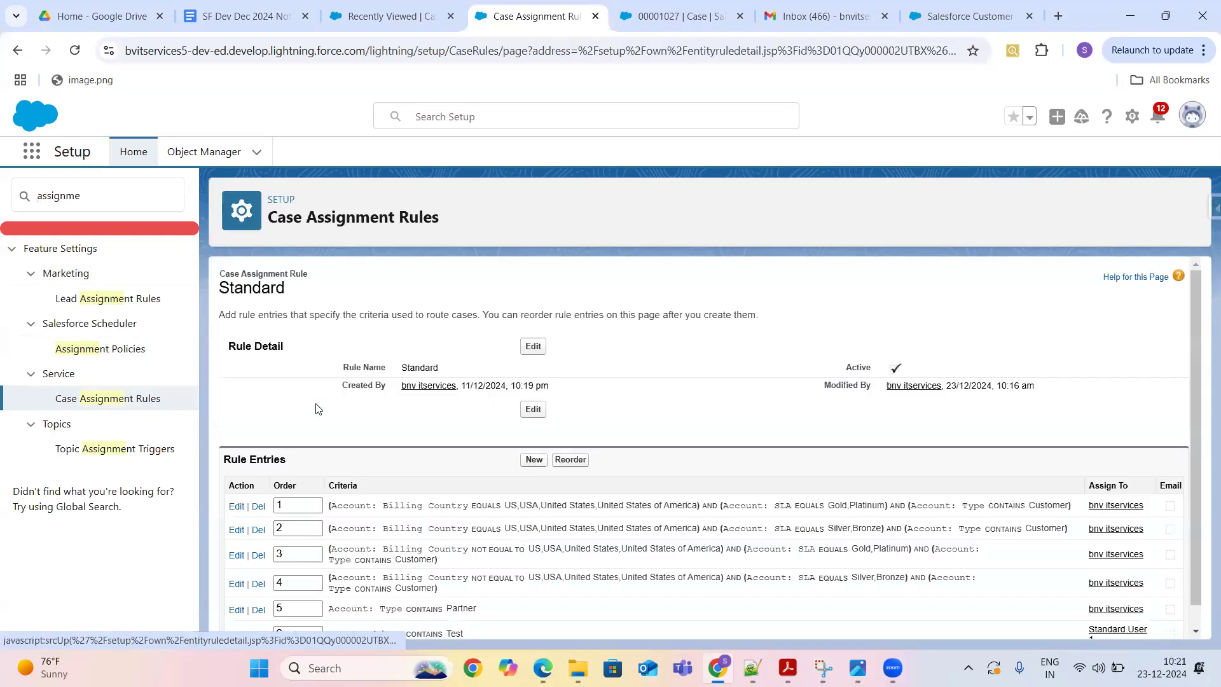
pyautogui.moveTo(1197, 333); pyautogui.dragTo(1202, 452)
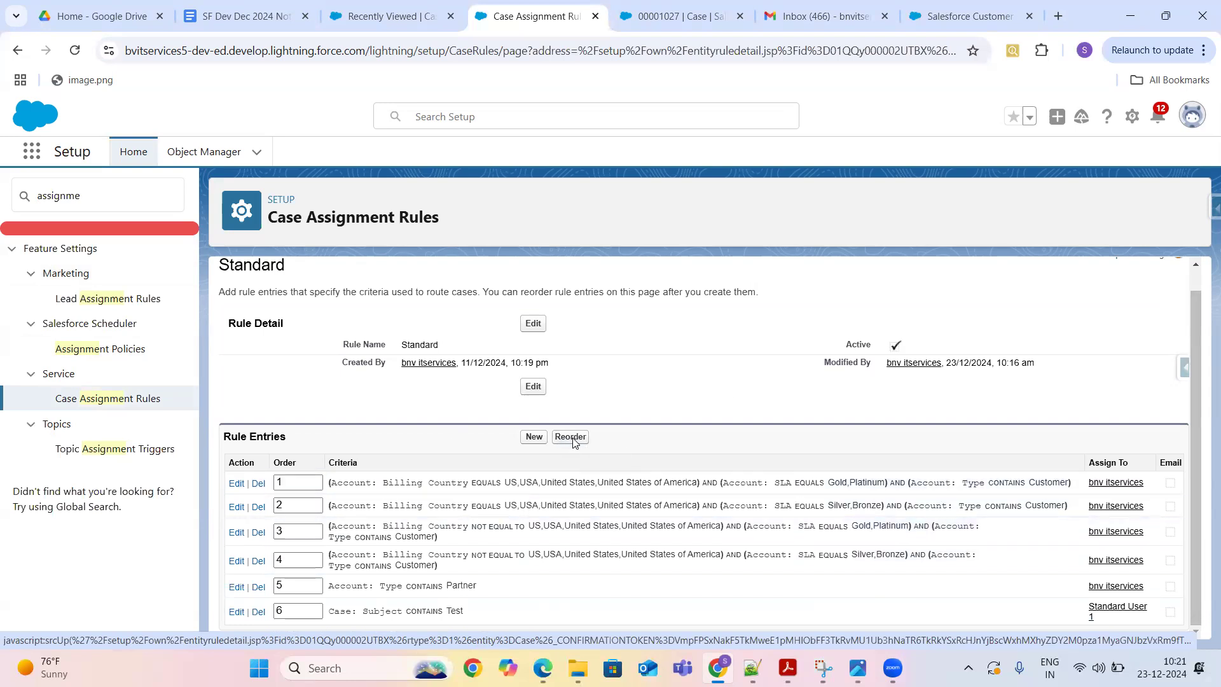
pyautogui.scroll(1, 573, 442)
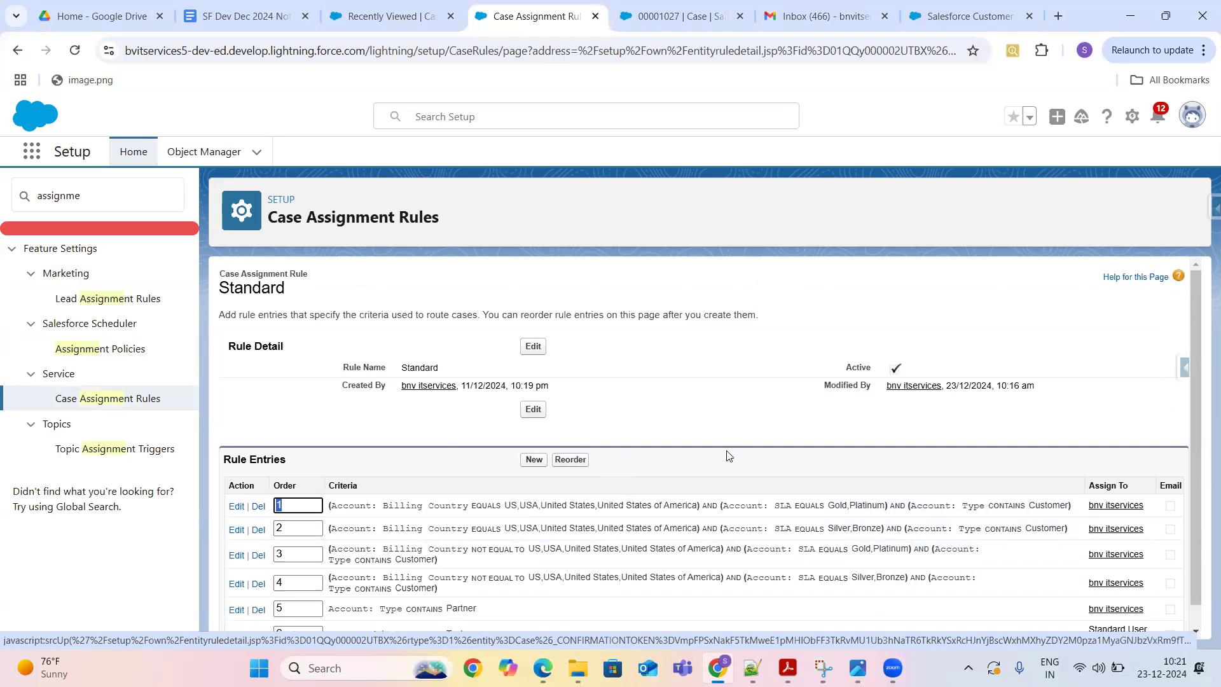
pyautogui.scroll(-1, 1195, 322)
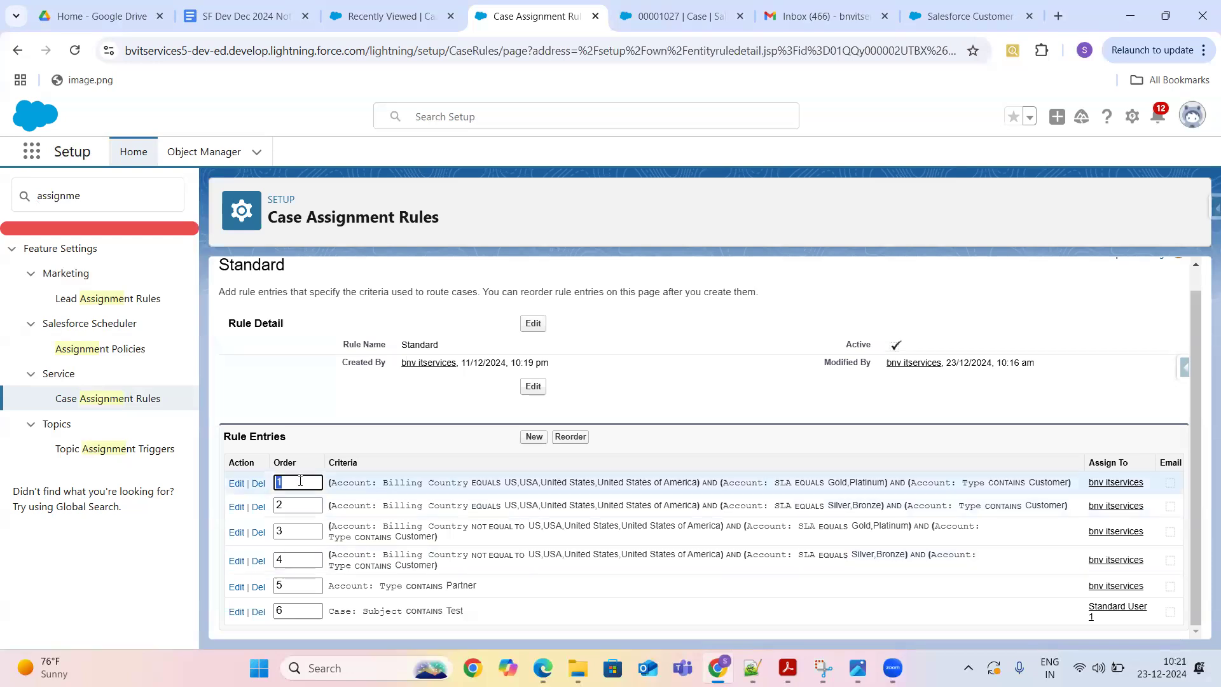
pyautogui.click(293, 610)
pyautogui.press('BackSpace')
pyautogui.write('1')
pyautogui.click(299, 480)
pyautogui.write('6')
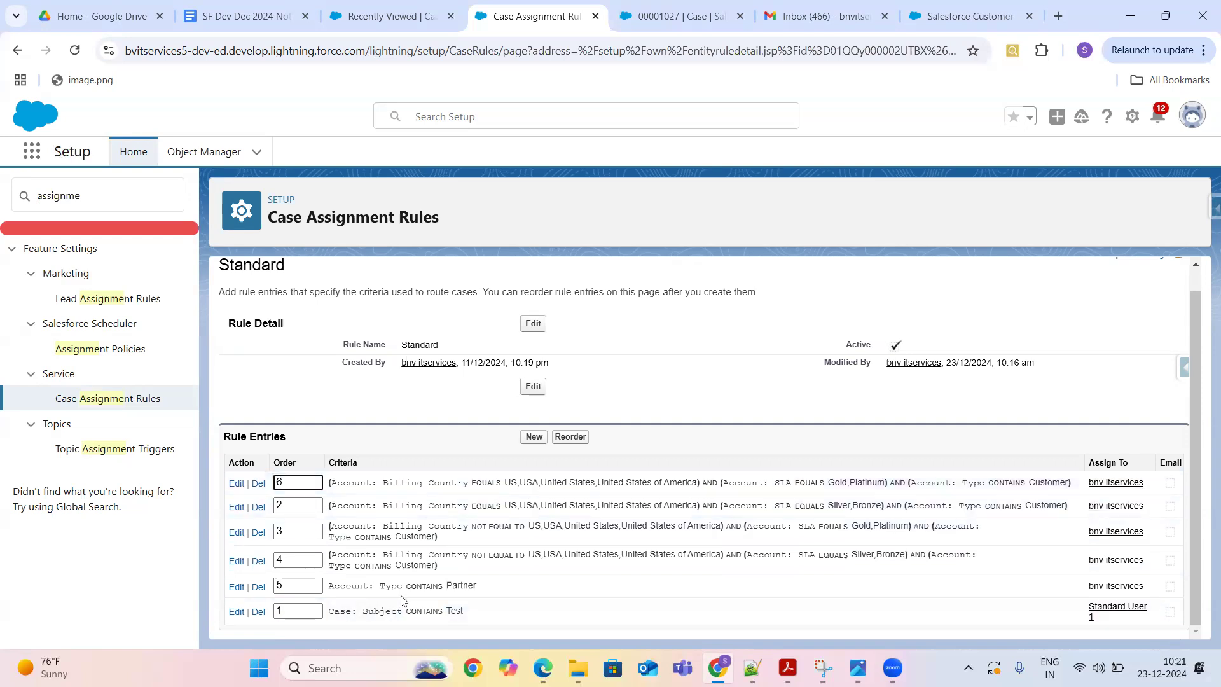
pyautogui.click(416, 638)
pyautogui.click(75, 56)
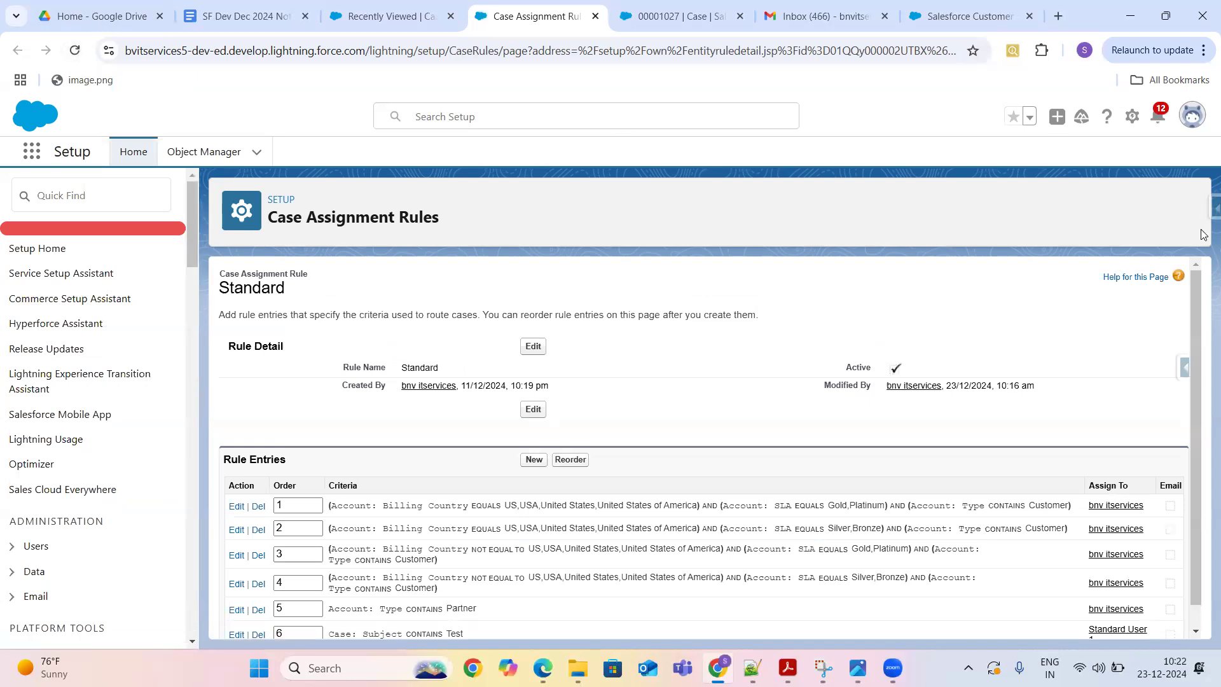
pyautogui.scroll(-1, 1195, 305)
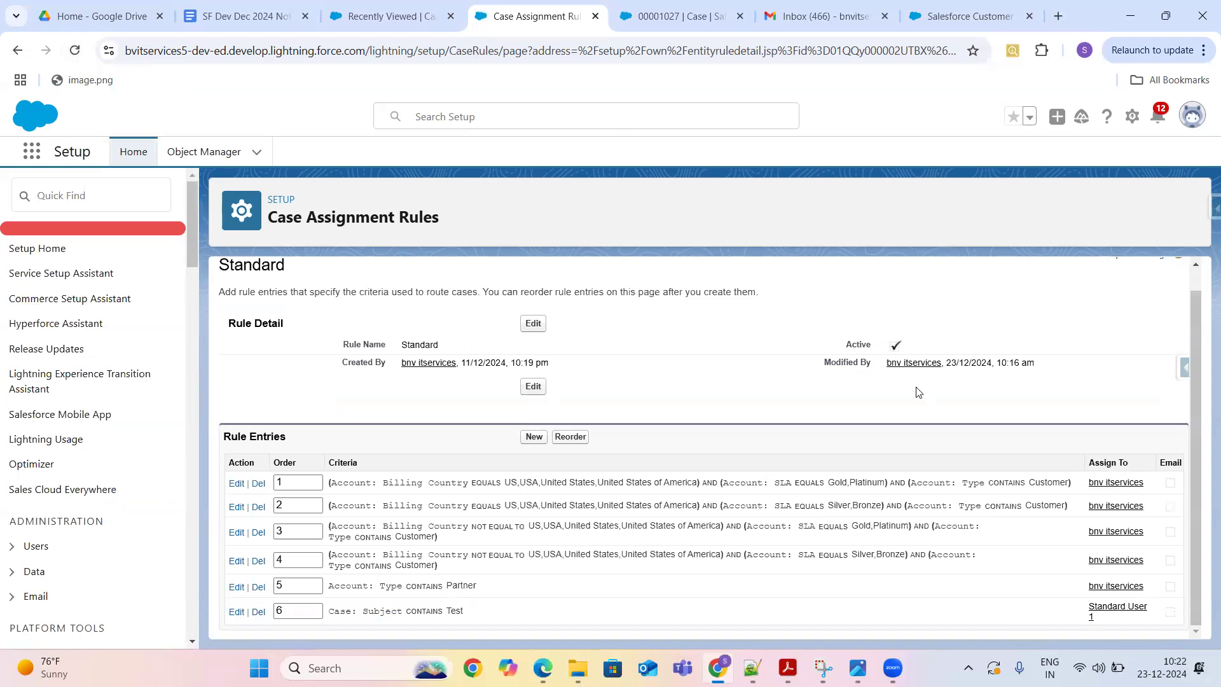
pyautogui.click(536, 324)
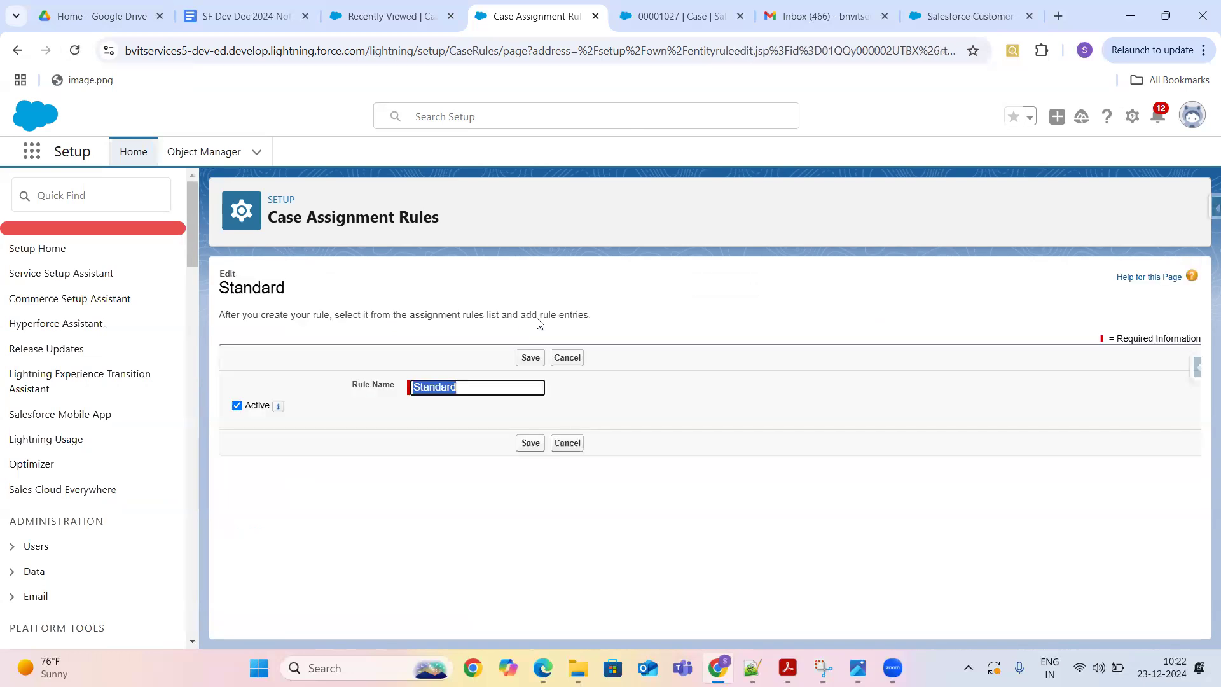
pyautogui.click(576, 443)
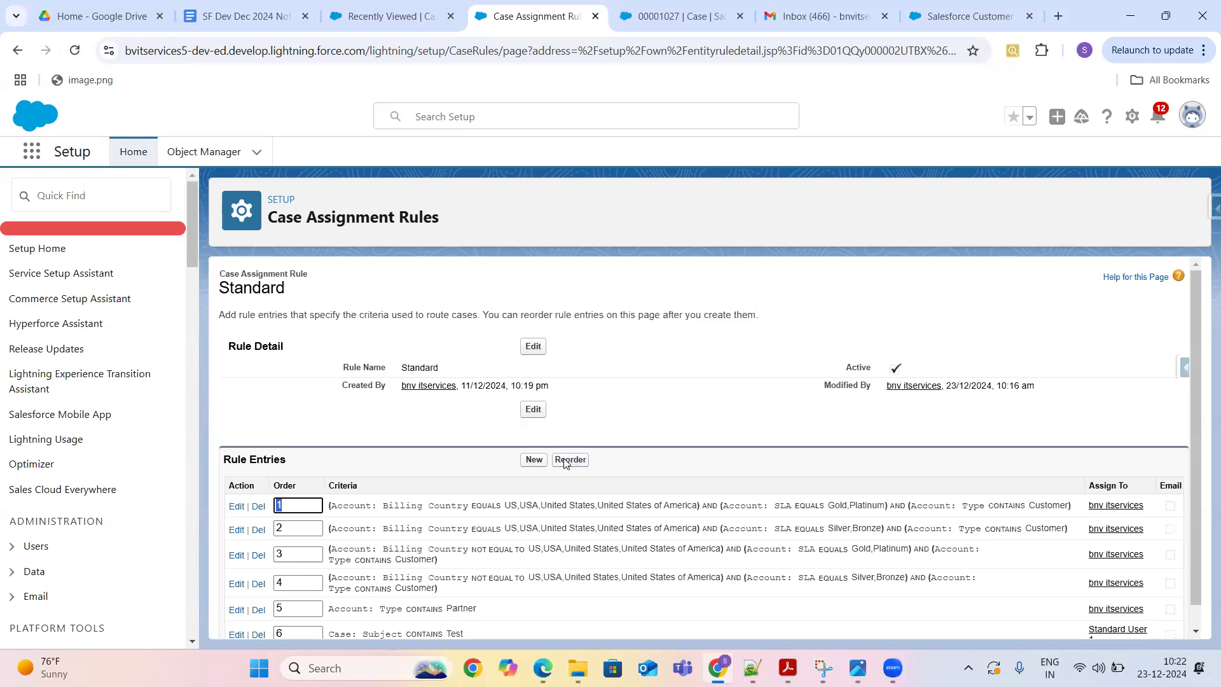
pyautogui.scroll(-1, 1204, 445)
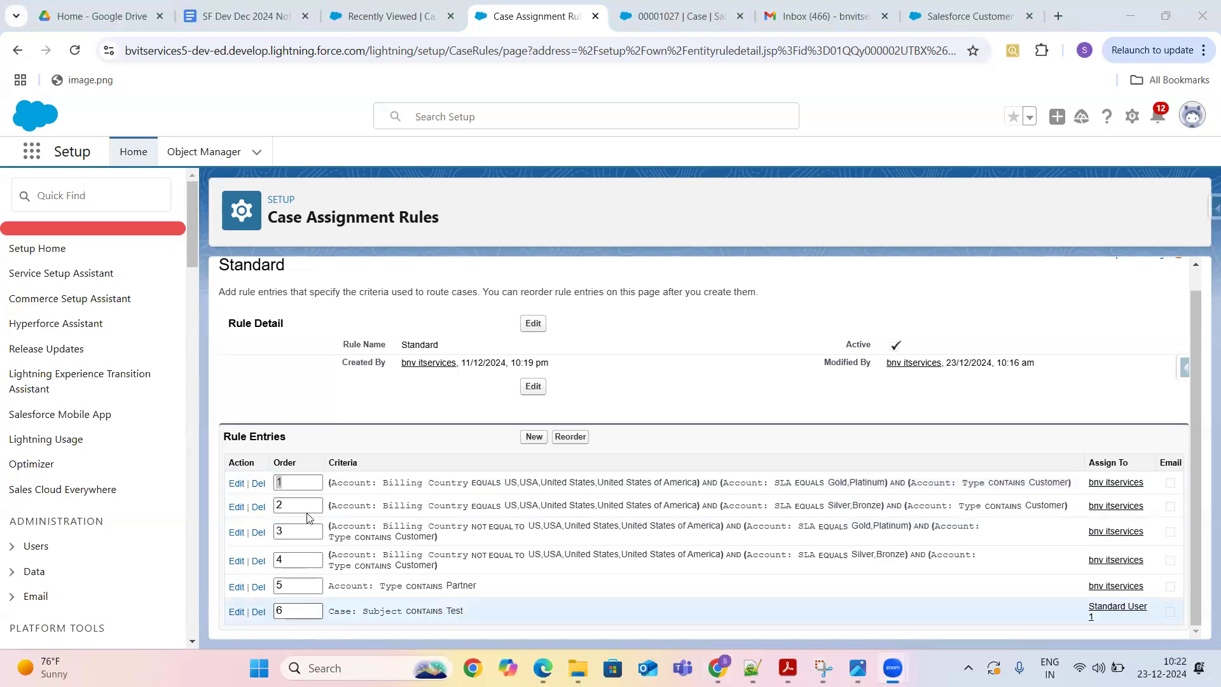
pyautogui.click(285, 609)
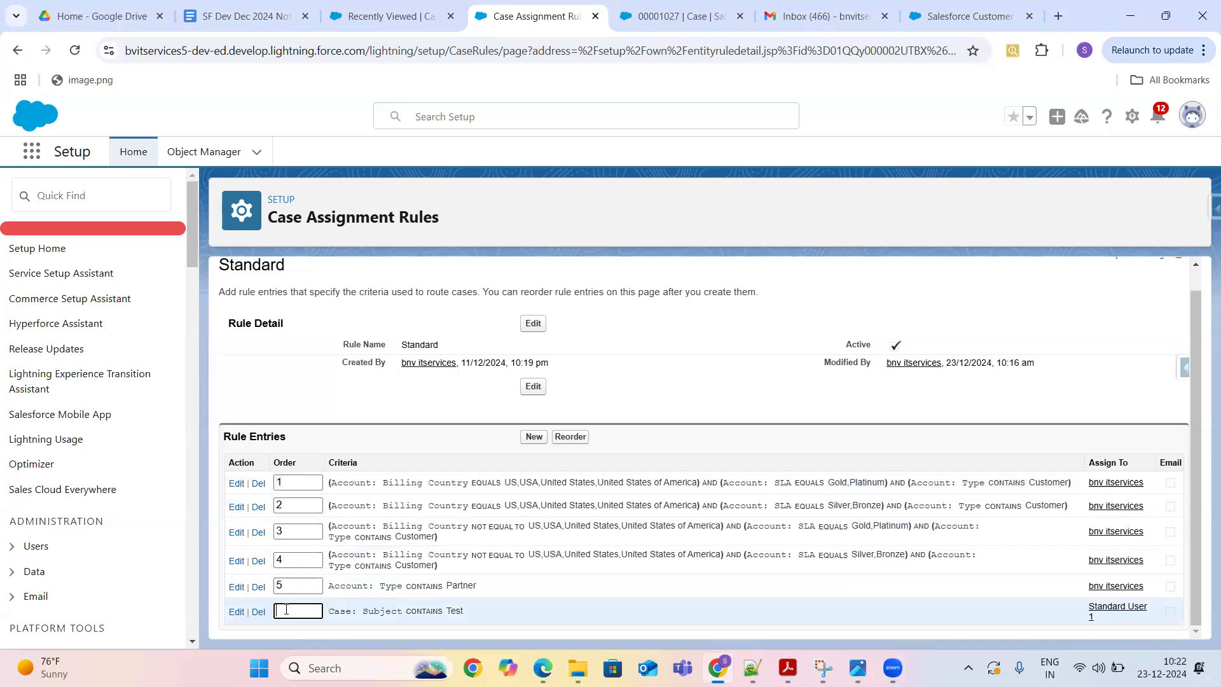
# - Swap entries 6 and 1 so Subject contains Test is first, then reload to confirm
pyautogui.click(290, 484)
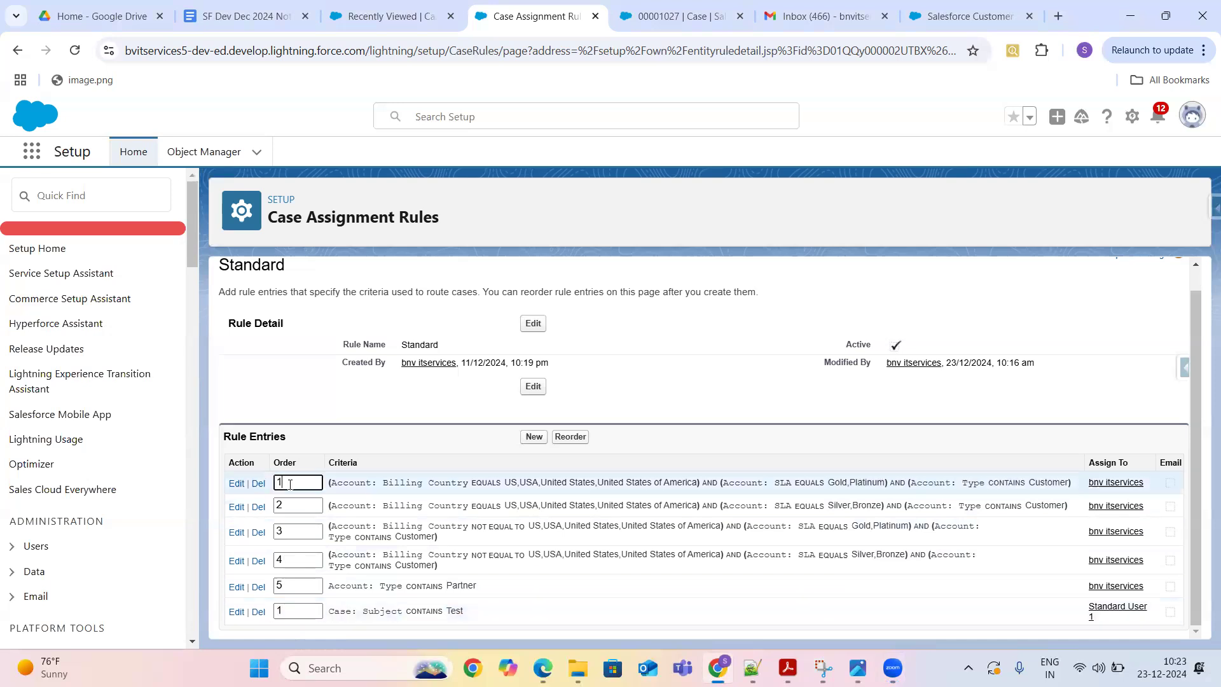
pyautogui.write('6')
pyautogui.click(536, 605)
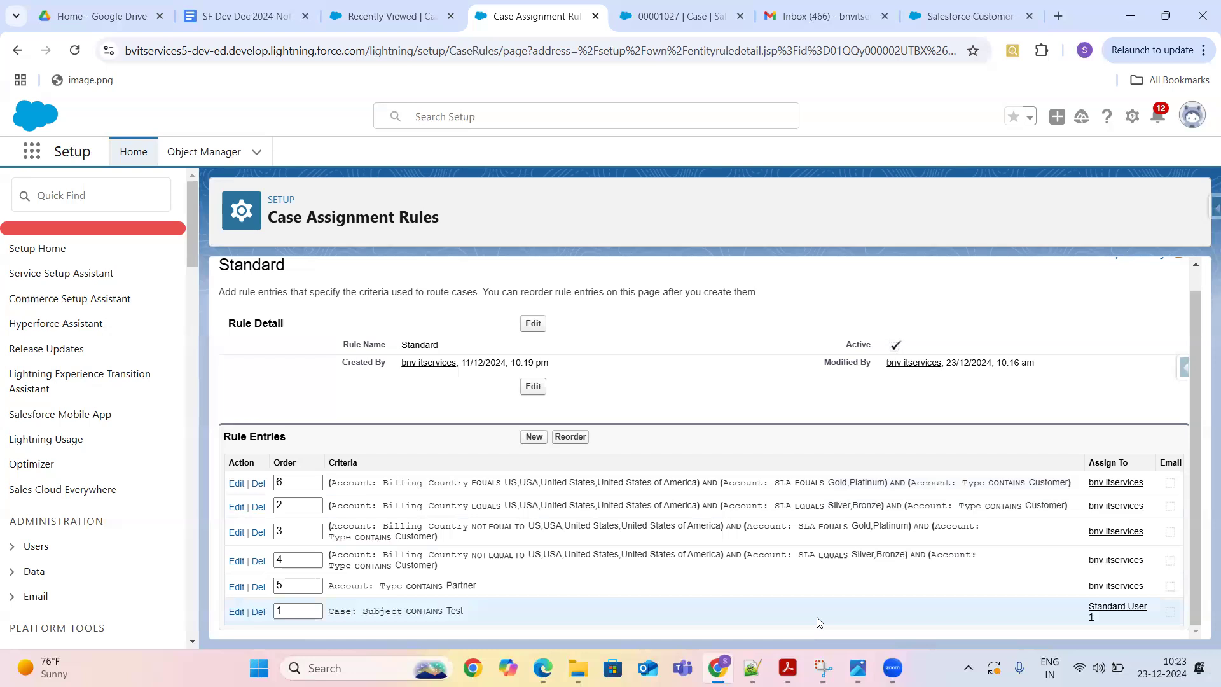
pyautogui.click(570, 437)
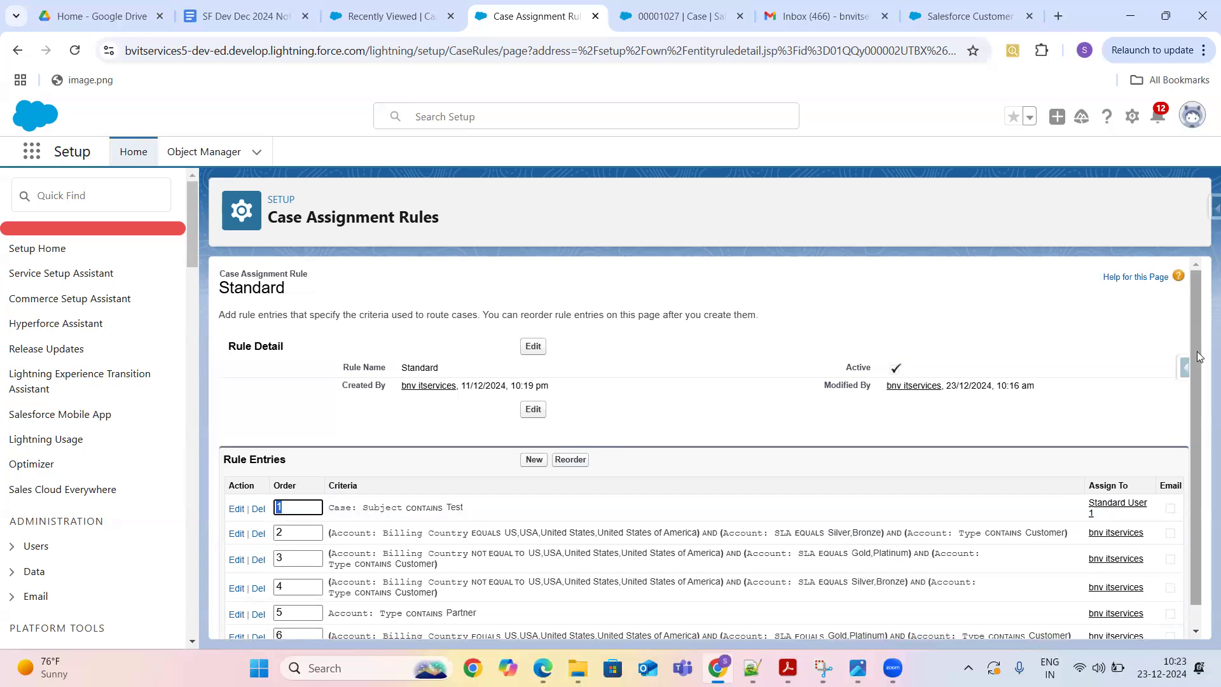
pyautogui.scroll(-1, 1197, 356)
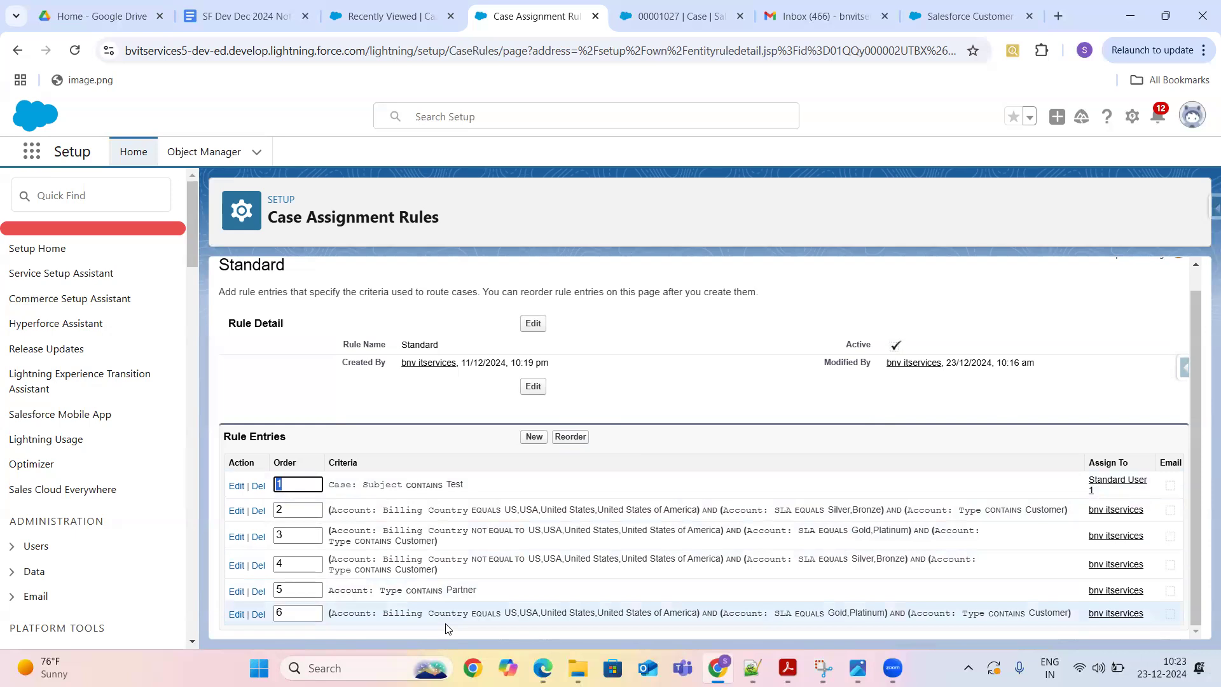
pyautogui.click(671, 384)
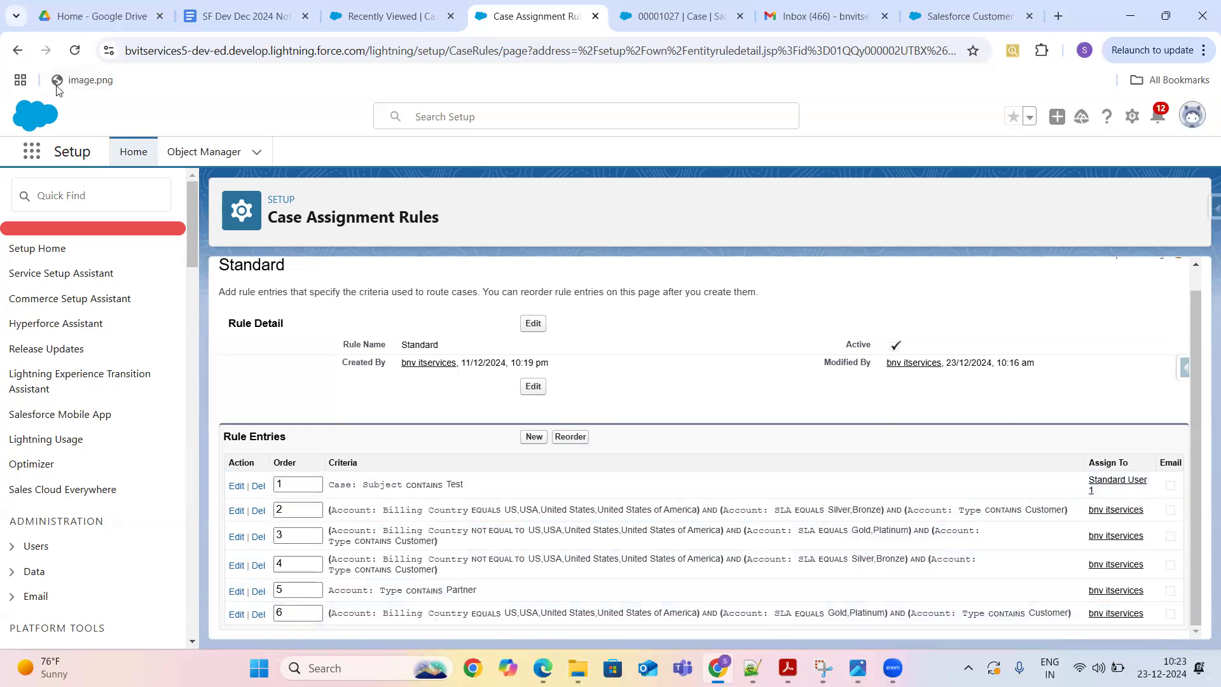
pyautogui.click(75, 55)
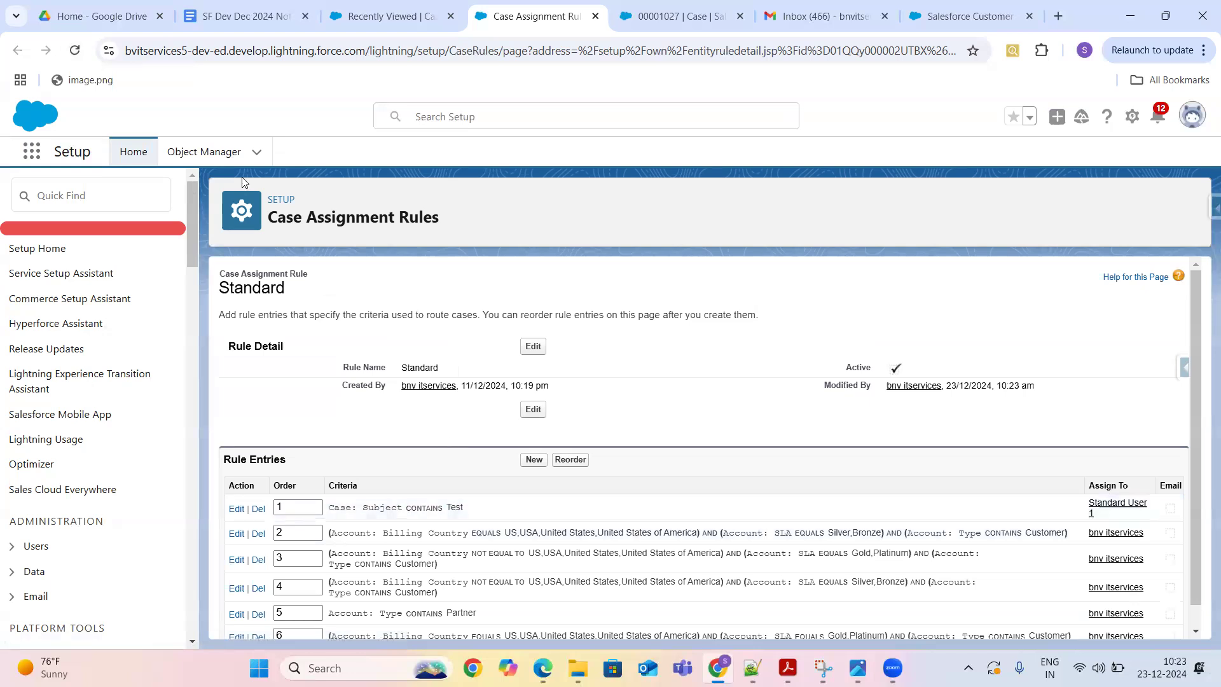
# - Start a new case from the recent cases list with a recent contact and Phone origin
pyautogui.click(377, 23)
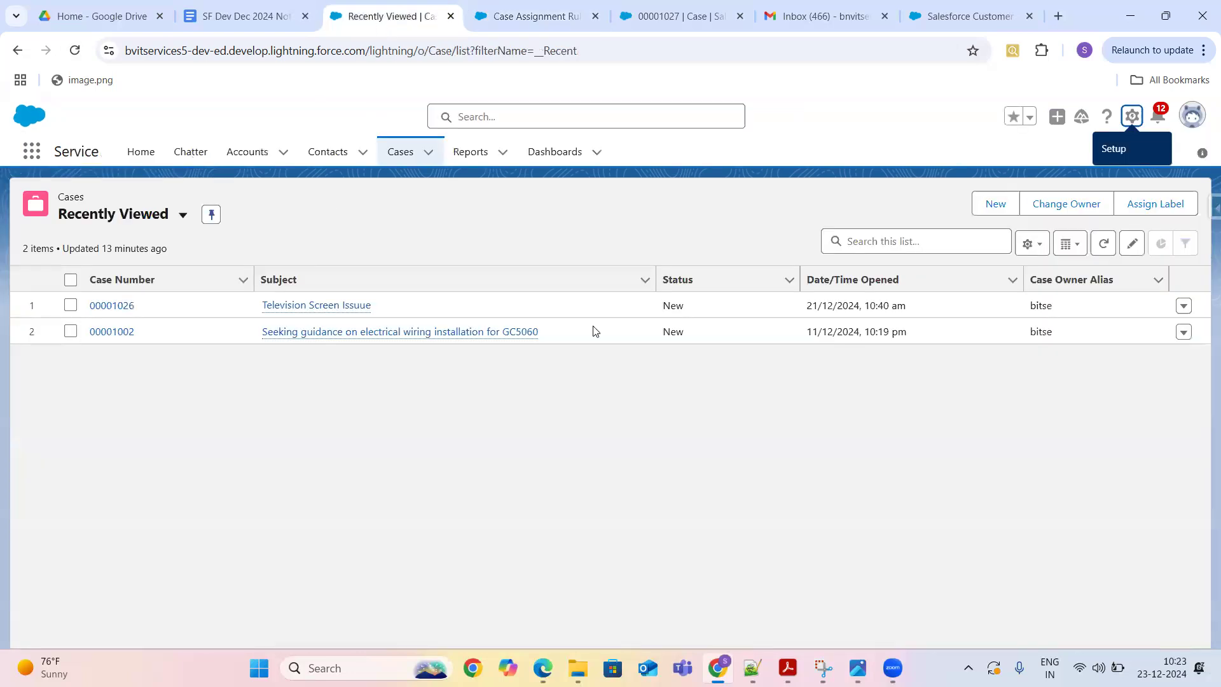
pyautogui.click(989, 205)
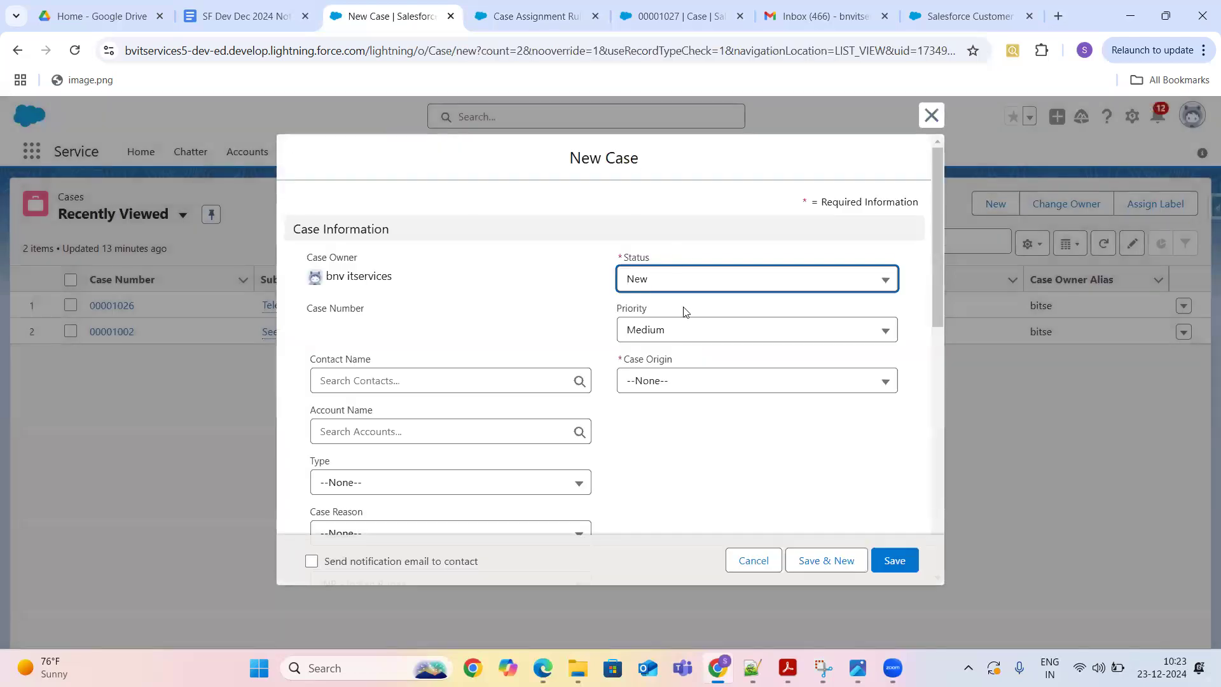
pyautogui.click(576, 381)
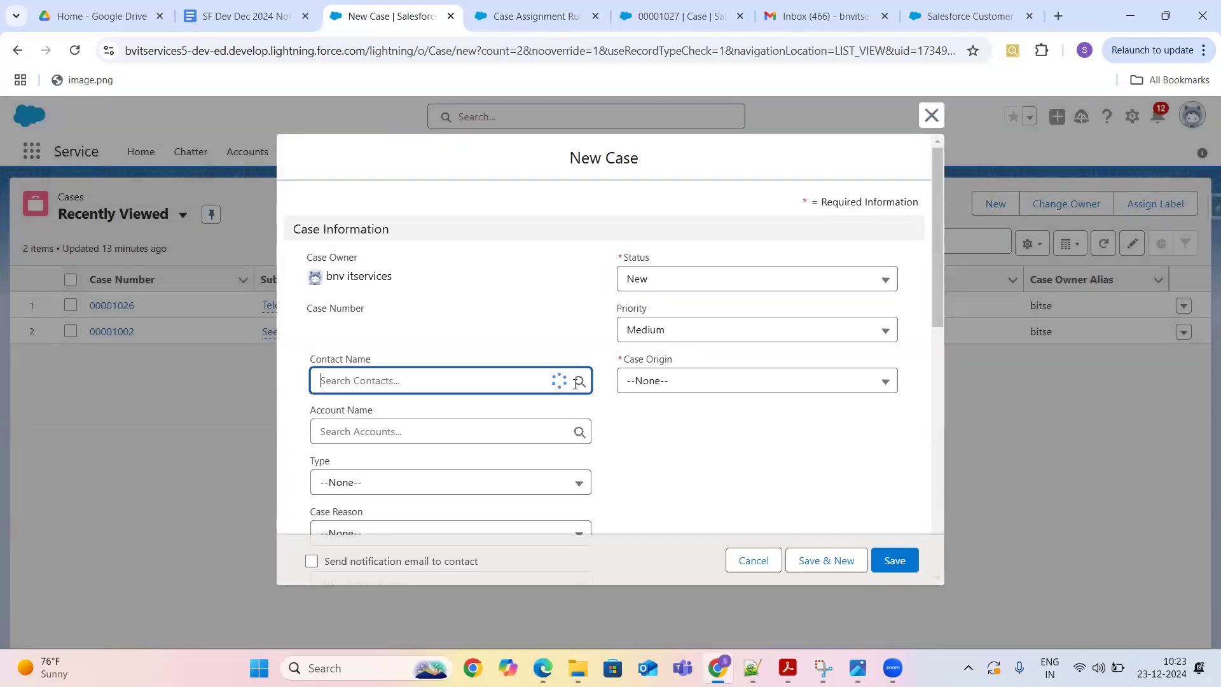
pyautogui.click(397, 451)
pyautogui.click(642, 382)
pyautogui.click(675, 447)
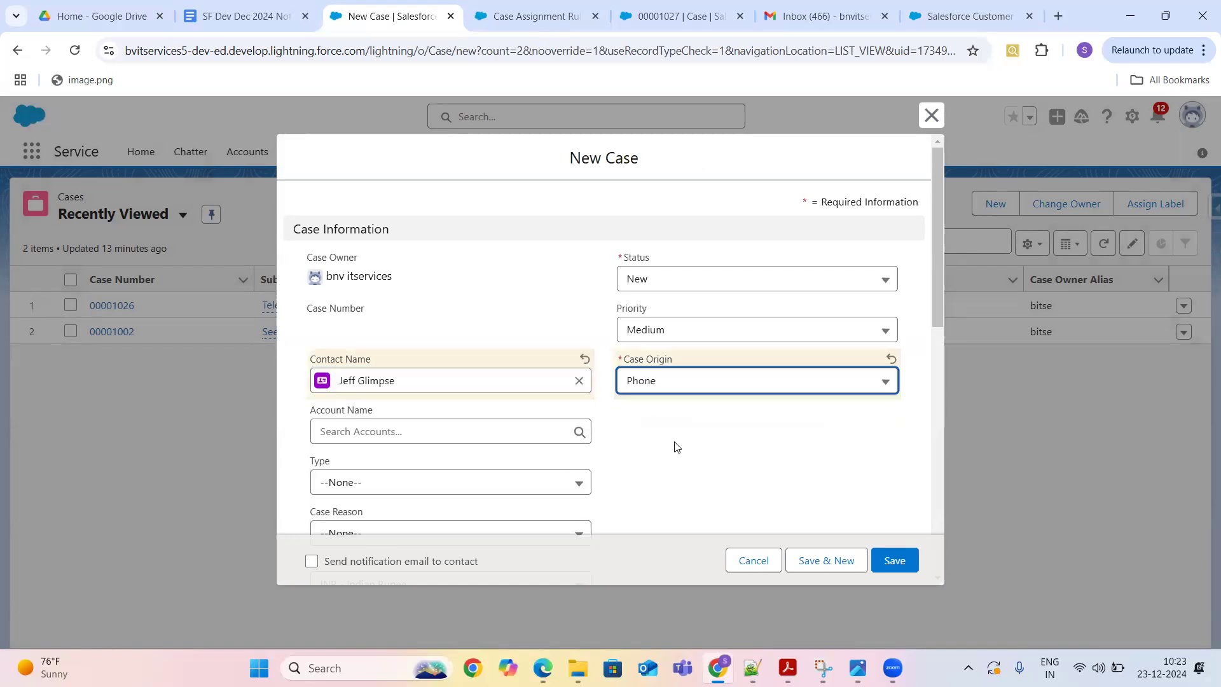
pyautogui.moveTo(939, 259); pyautogui.dragTo(967, 469)
# - Enter subject 'Testing Assignment Rule After Reorder', paste it into Description, and save the case
pyautogui.click(612, 444)
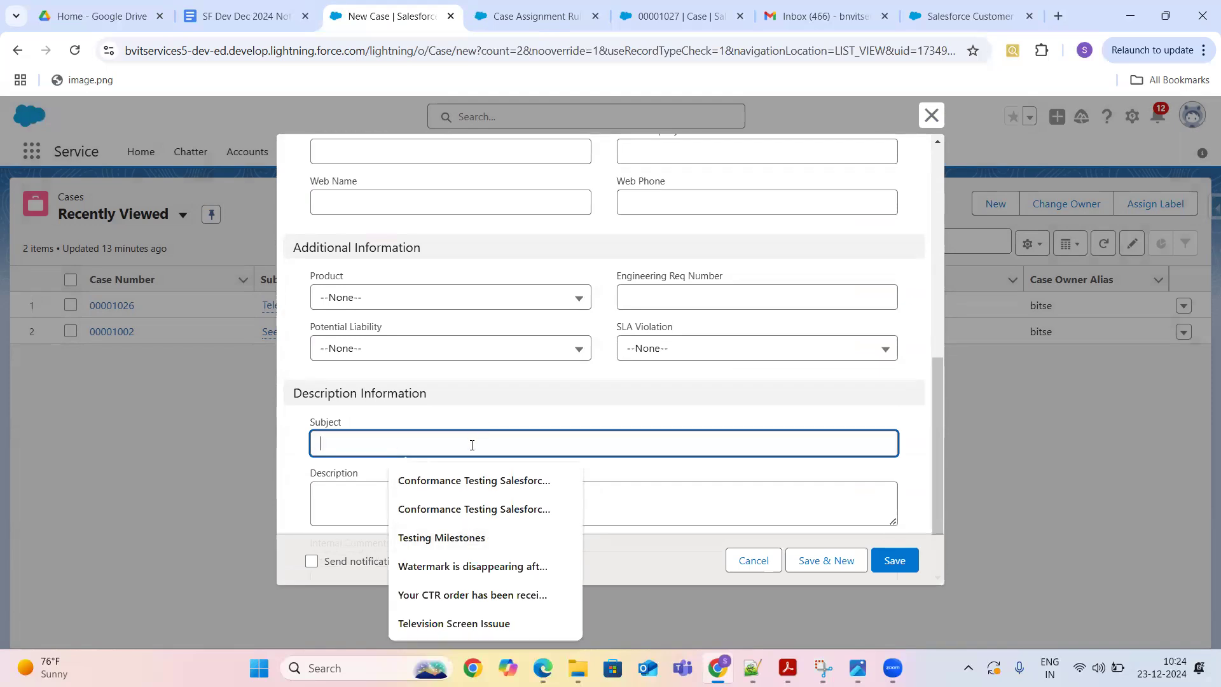
pyautogui.write('Test')
pyautogui.press('Down')
pyautogui.press('Down')
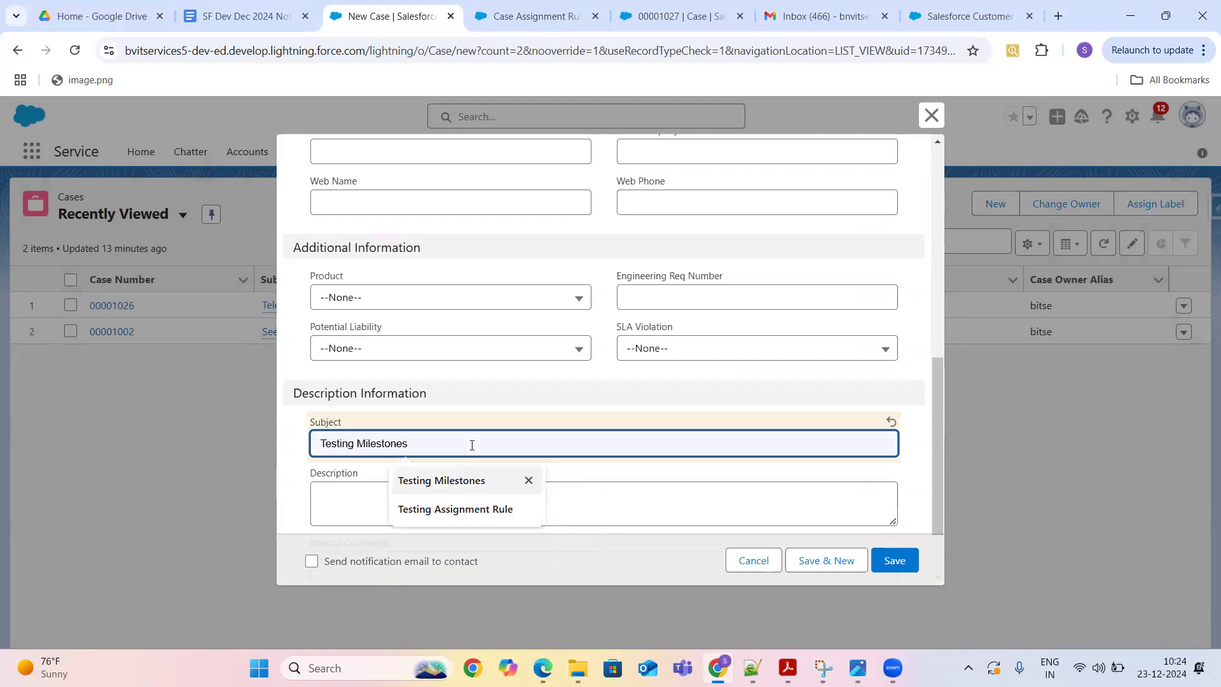
pyautogui.press('Return')
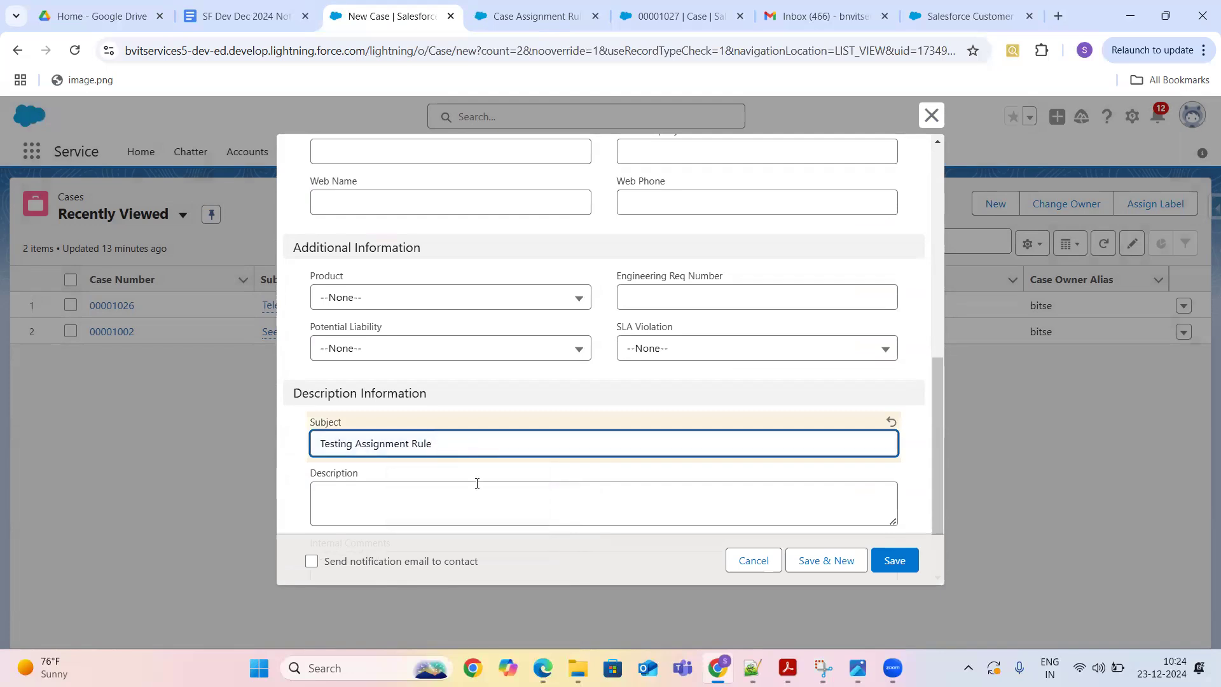
pyautogui.write('After Reorde')
pyautogui.moveTo(501, 442); pyautogui.dragTo(314, 445)
pyautogui.hotkey('ctrl', 'c')
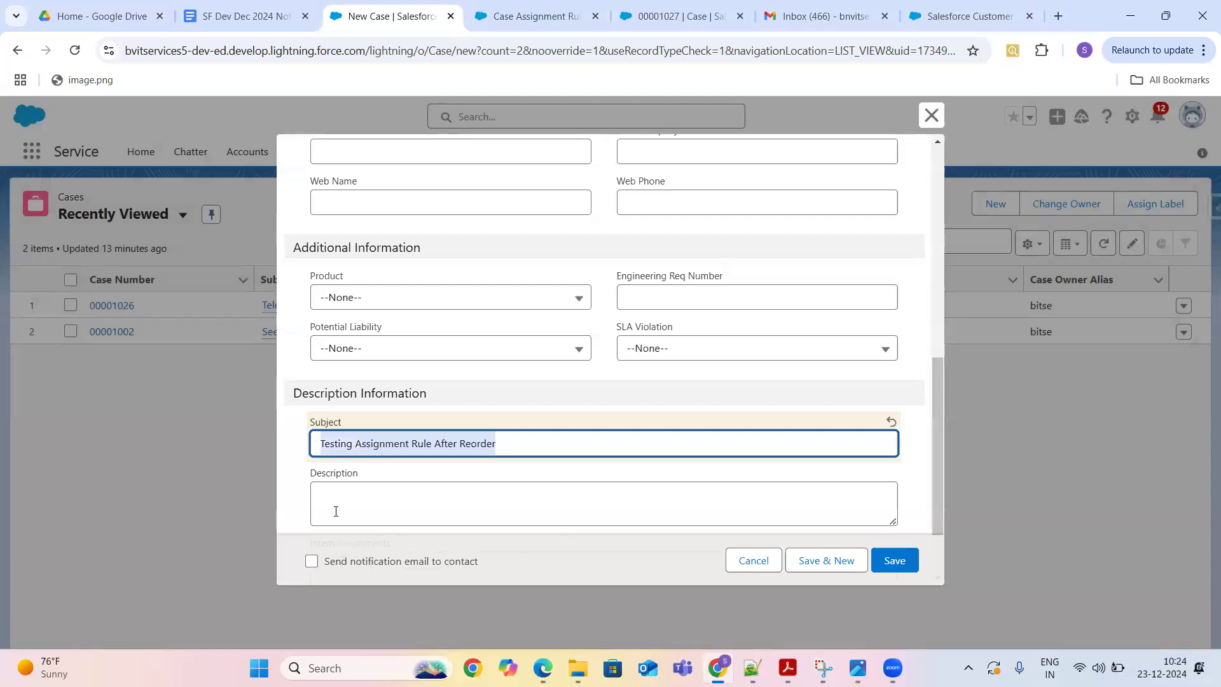
pyautogui.click(344, 500)
pyautogui.hotkey('ctrl', 'v')
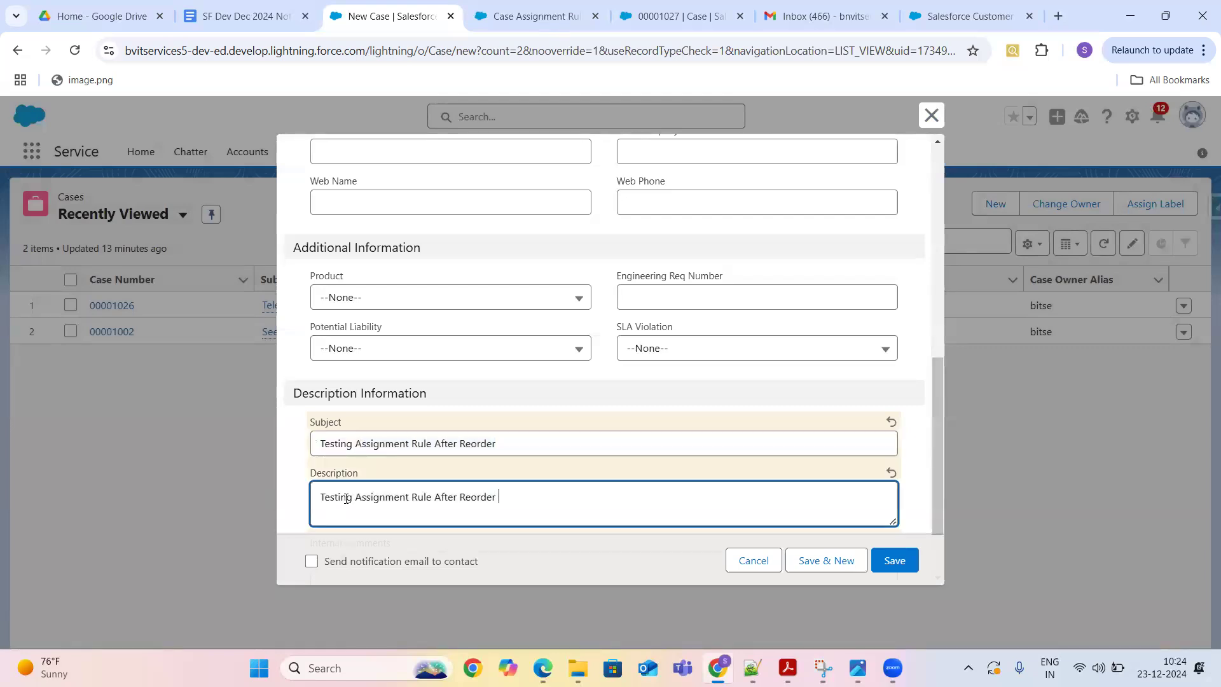
pyautogui.hotkey('ctrl', 'v')
pyautogui.hotkey('ctrl', 'v')
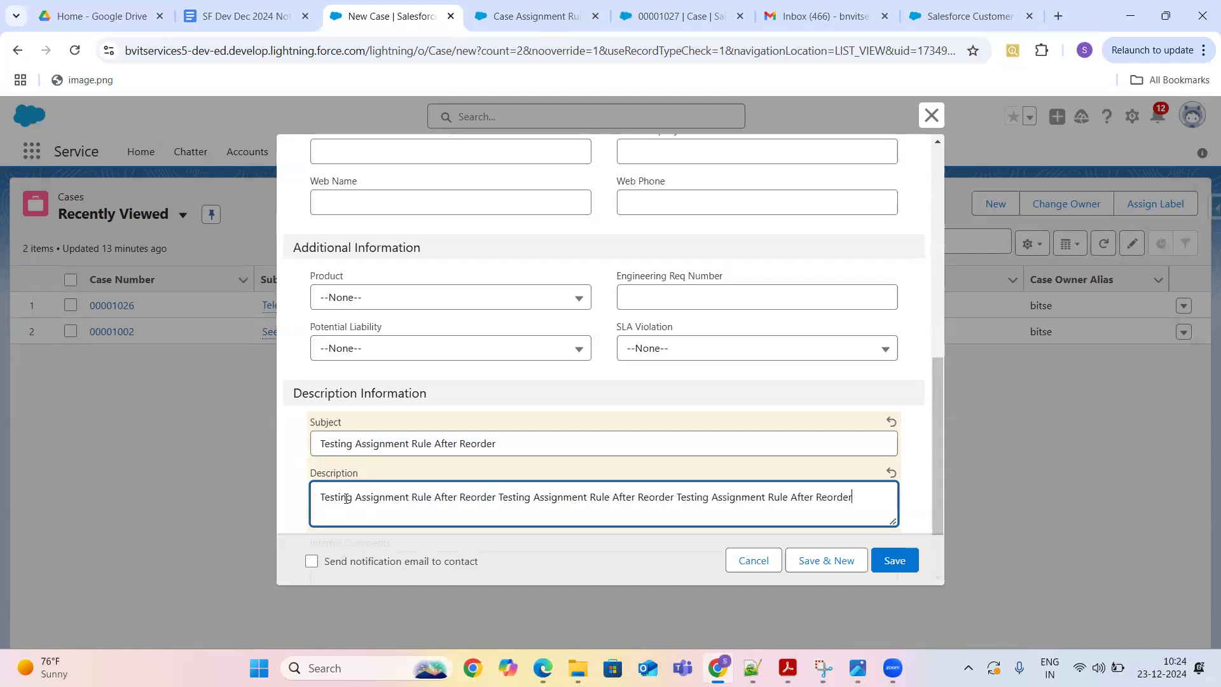
pyautogui.click(899, 560)
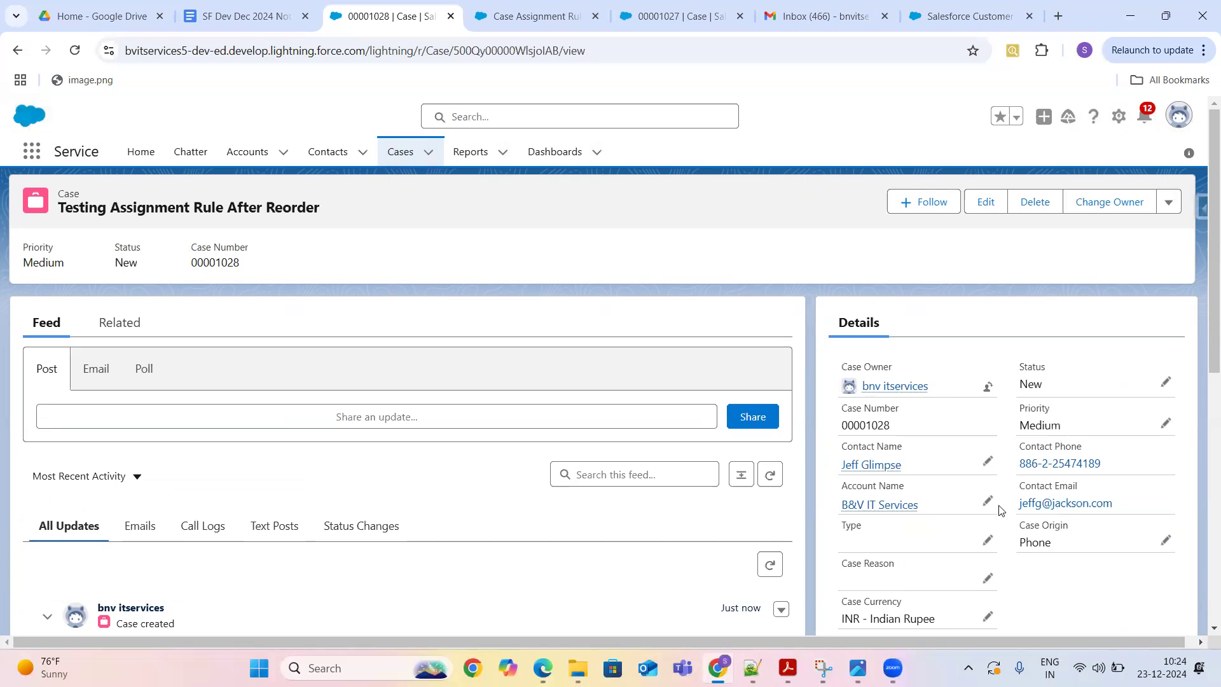
# - Clone case 00001028 from the additional case actions menu
pyautogui.moveTo(1203, 338); pyautogui.dragTo(1203, 548)
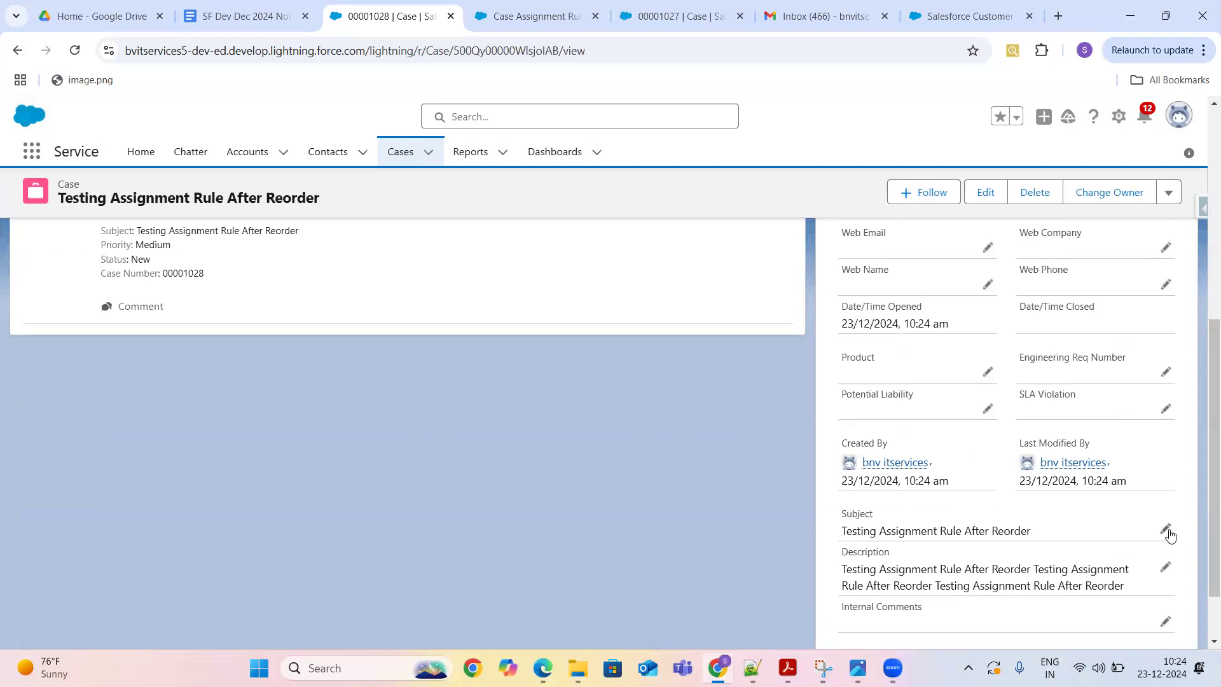
pyautogui.moveTo(1204, 502); pyautogui.dragTo(1203, 201)
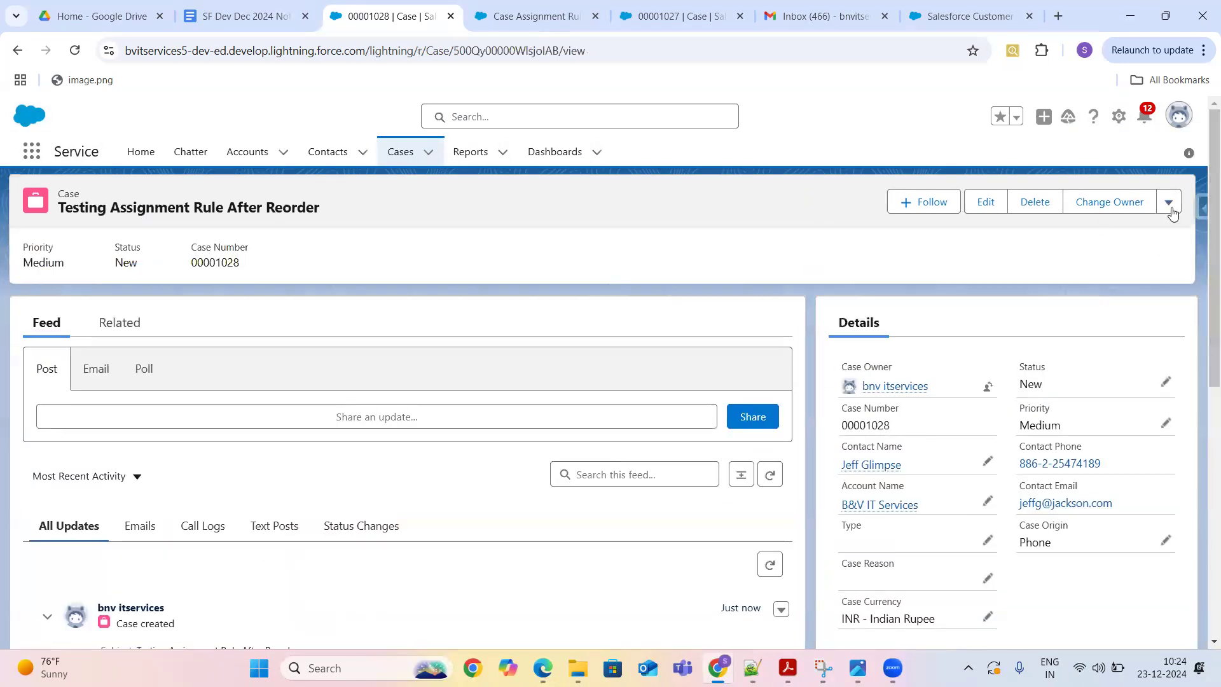
pyautogui.click(1170, 205)
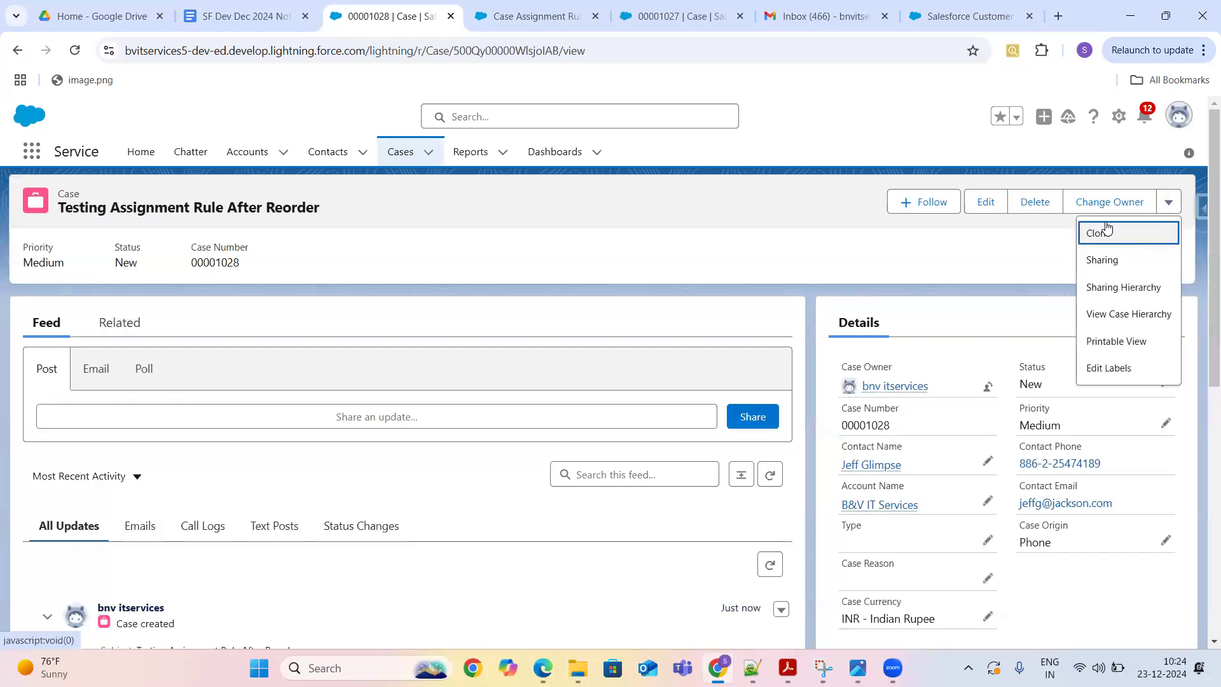
pyautogui.click(1107, 227)
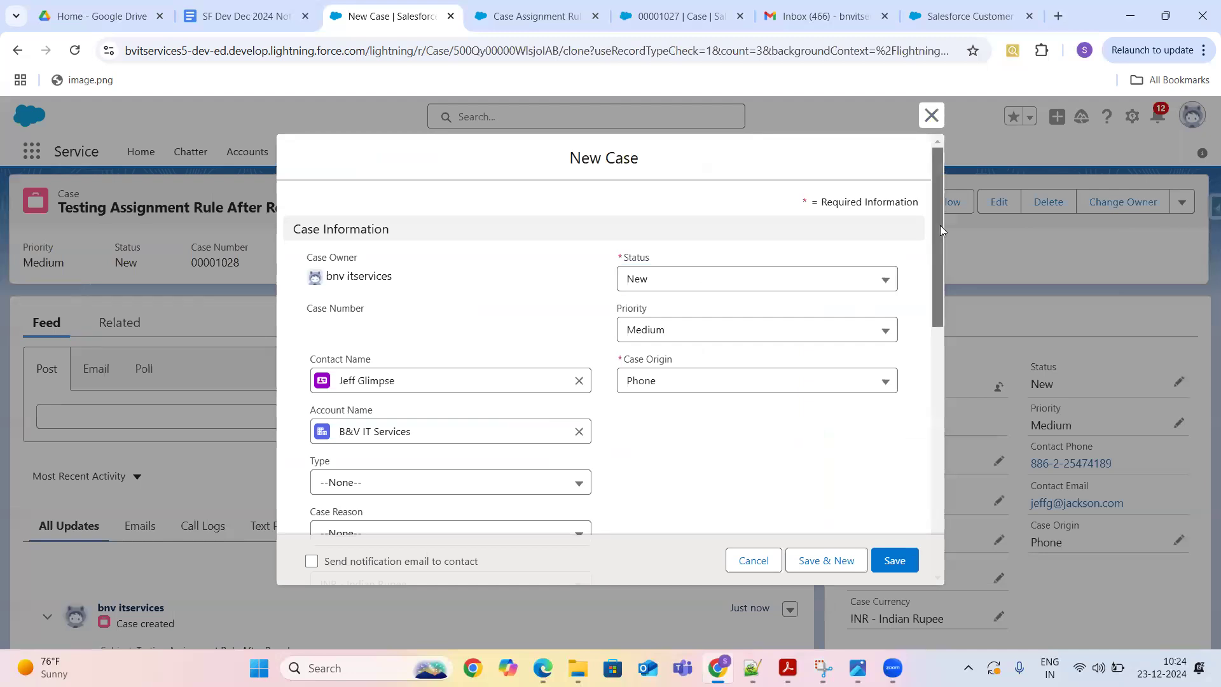
# - Lowercase the subject's first letter to 'testing' and save the clone as case 00001029
pyautogui.scroll(-7, 920, 400)
pyautogui.scroll(-3, 917, 485)
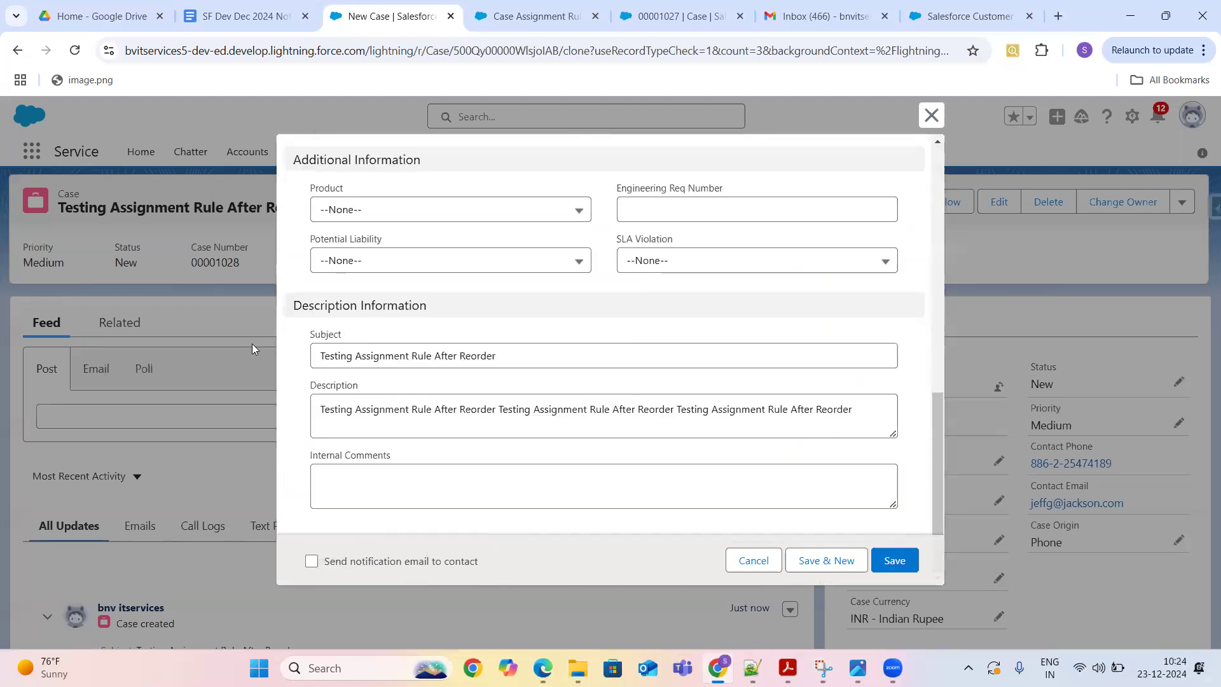
pyautogui.click(324, 358)
pyautogui.press('BackSpace')
pyautogui.write('t')
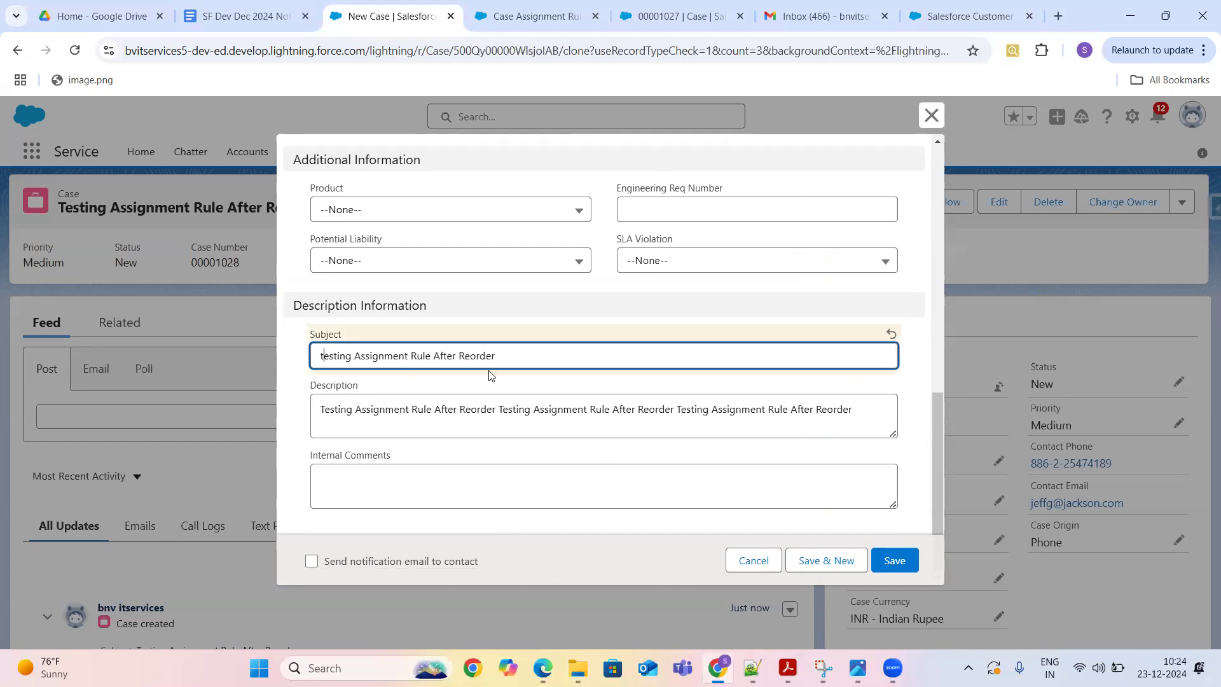
pyautogui.click(521, 358)
pyautogui.click(626, 473)
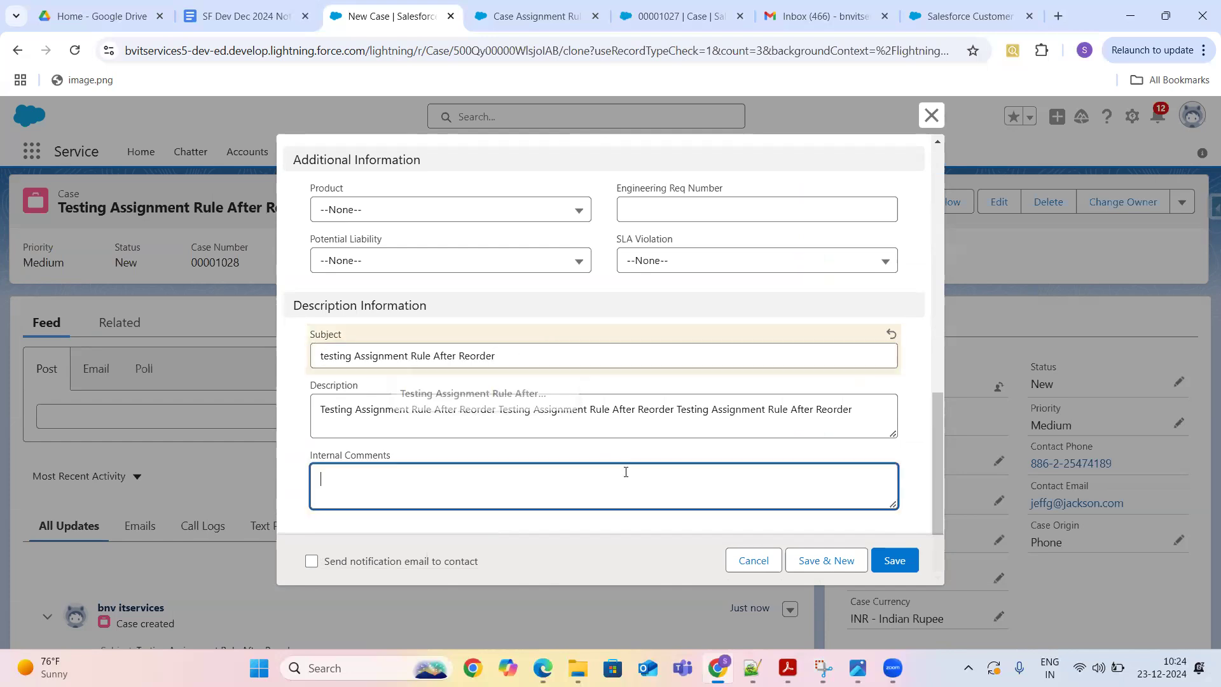
pyautogui.click(894, 560)
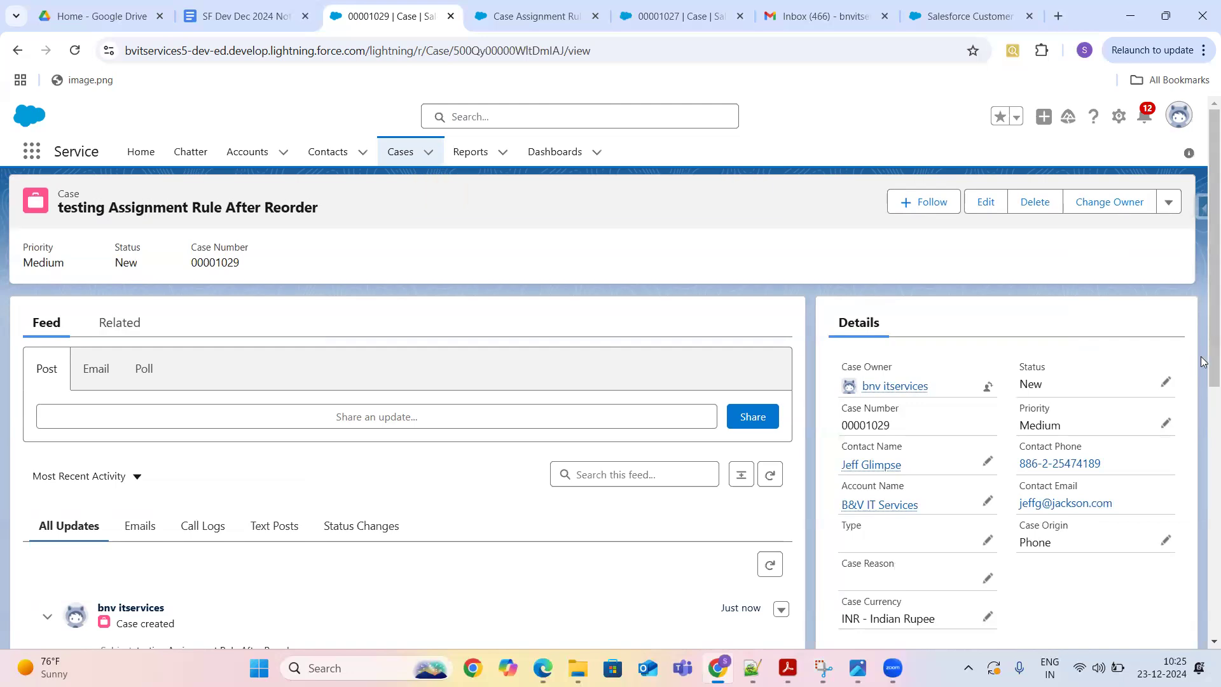
# - Open Setup in a new tab and reach Case Assignment Rules via Quick Find 'assignment rule'
pyautogui.moveTo(1202, 264); pyautogui.dragTo(1203, 360)
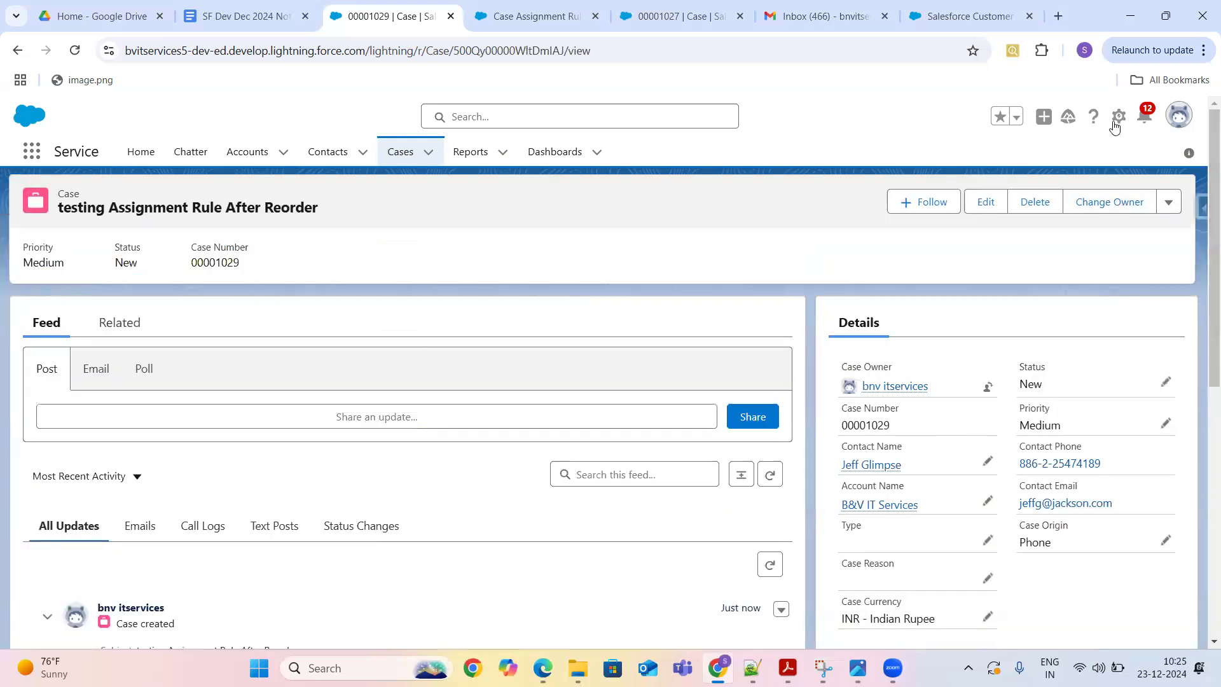
pyautogui.click(1118, 117)
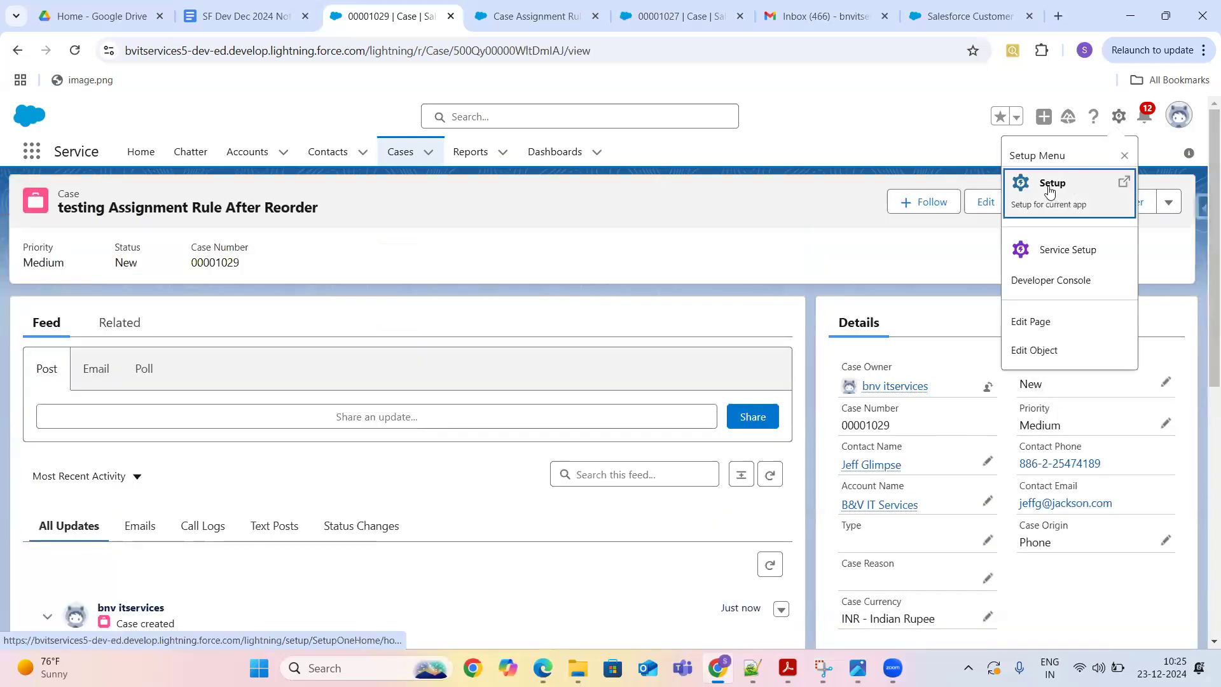
pyautogui.click(1049, 190)
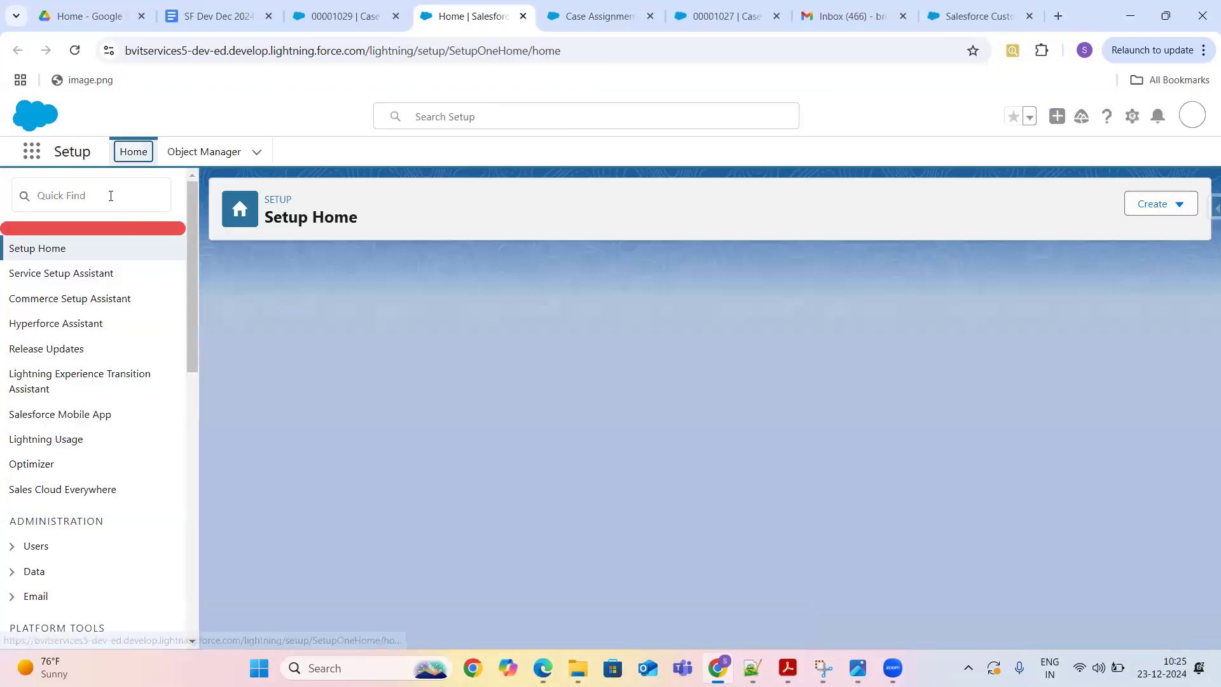
pyautogui.click(110, 195)
pyautogui.write('assig')
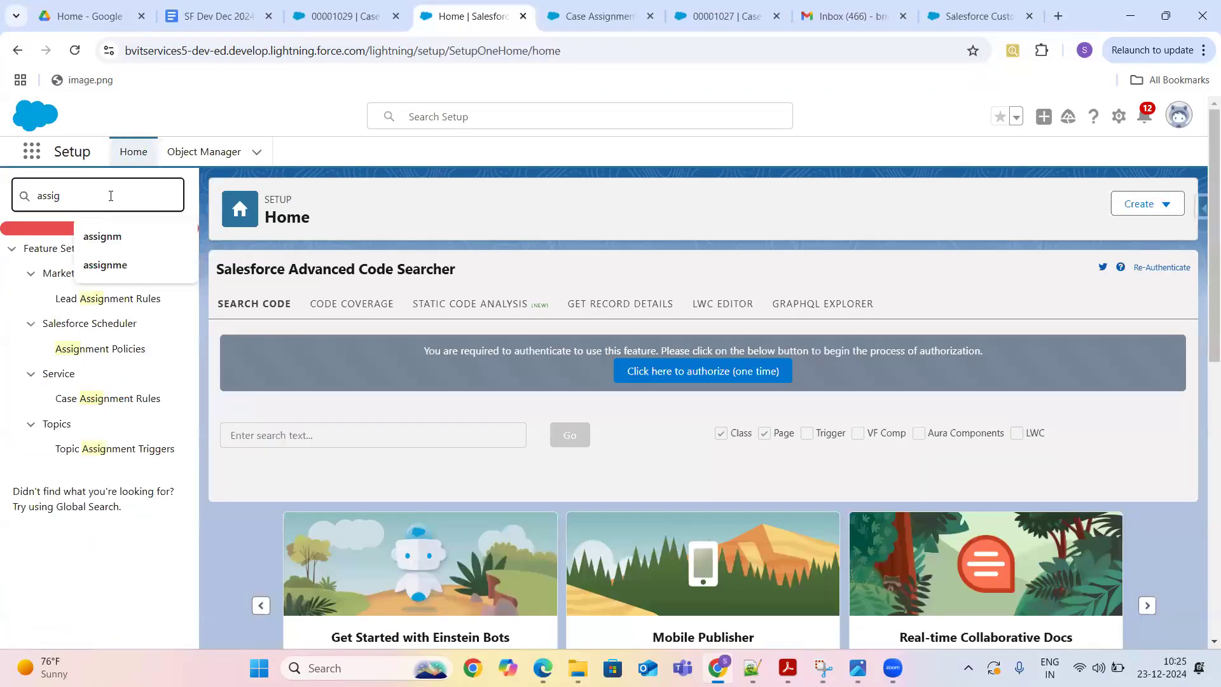
pyautogui.write('nment rule')
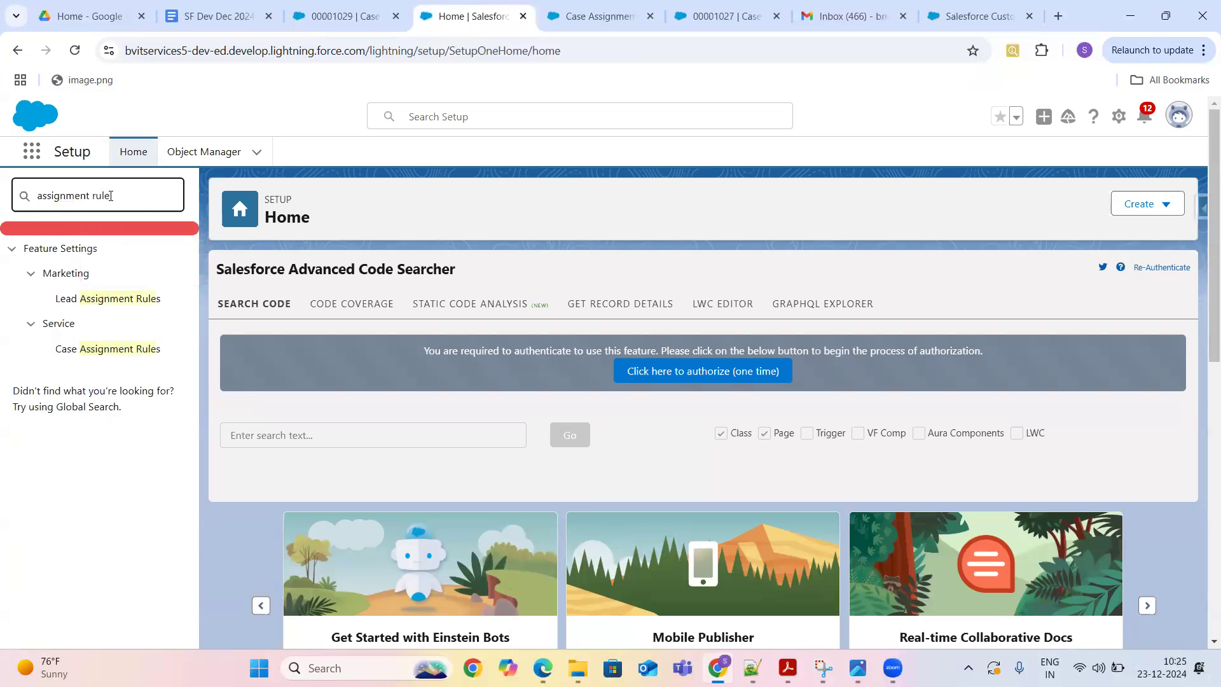
pyautogui.click(101, 353)
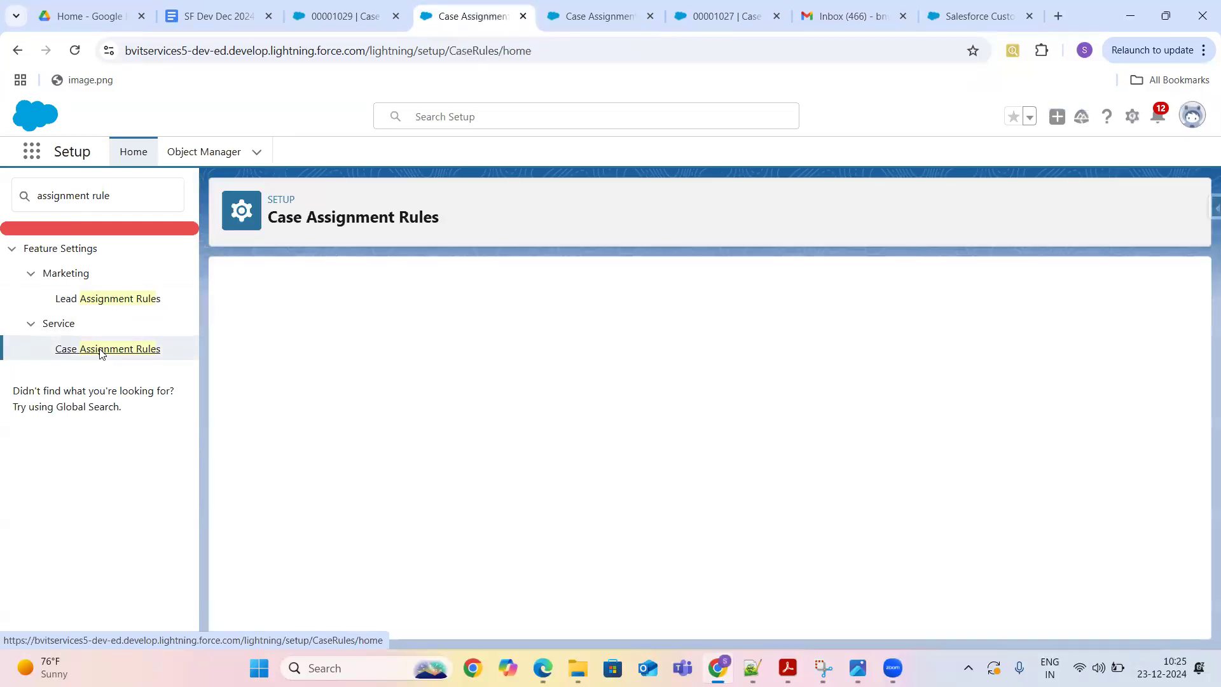
# - Open the Standard rule and edit its first entry, Subject contains Test
pyautogui.click(309, 407)
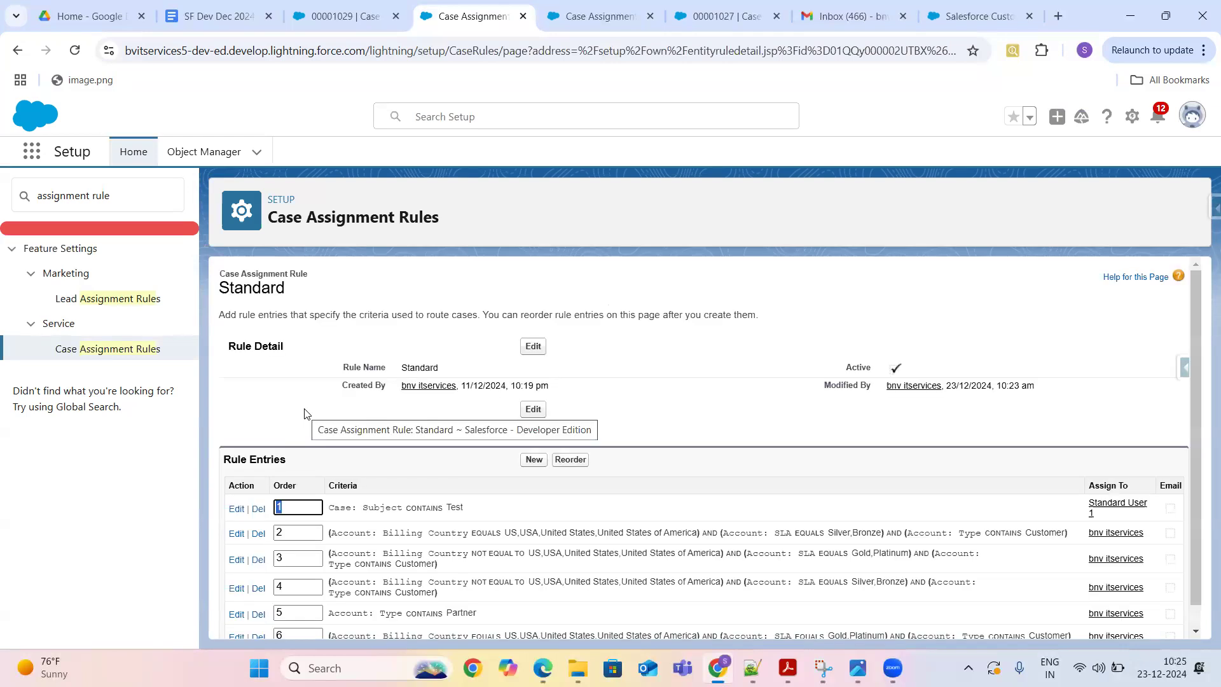
pyautogui.tripleClick(451, 507)
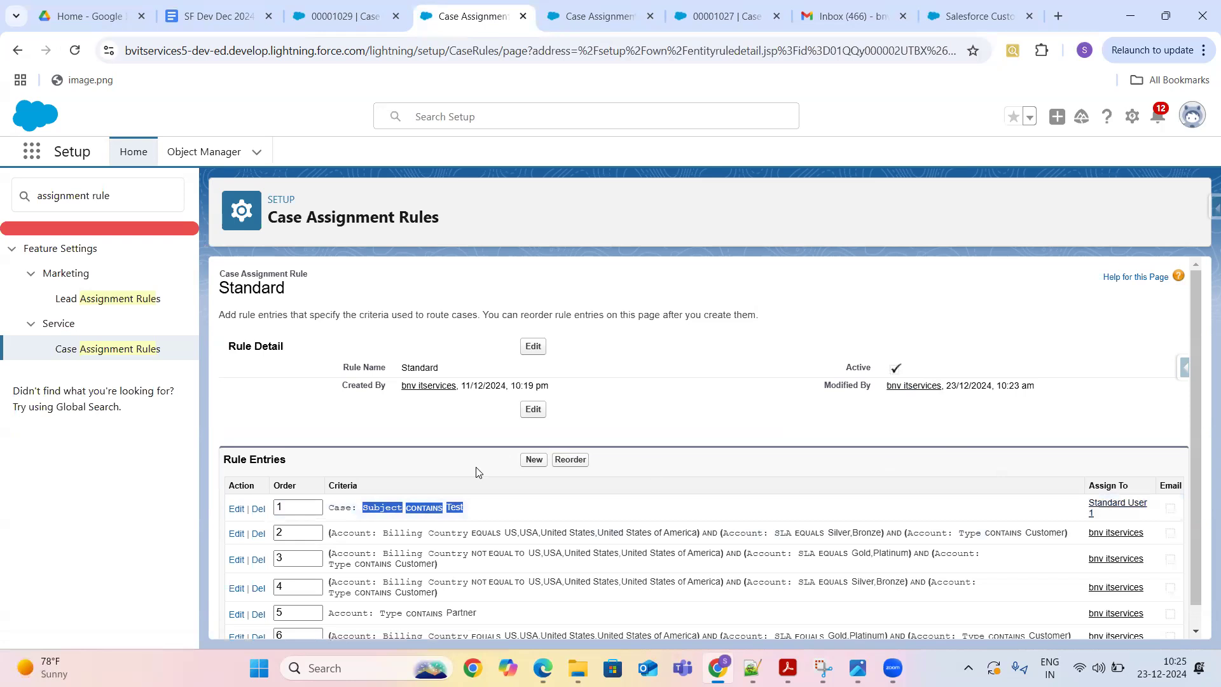
pyautogui.click(236, 510)
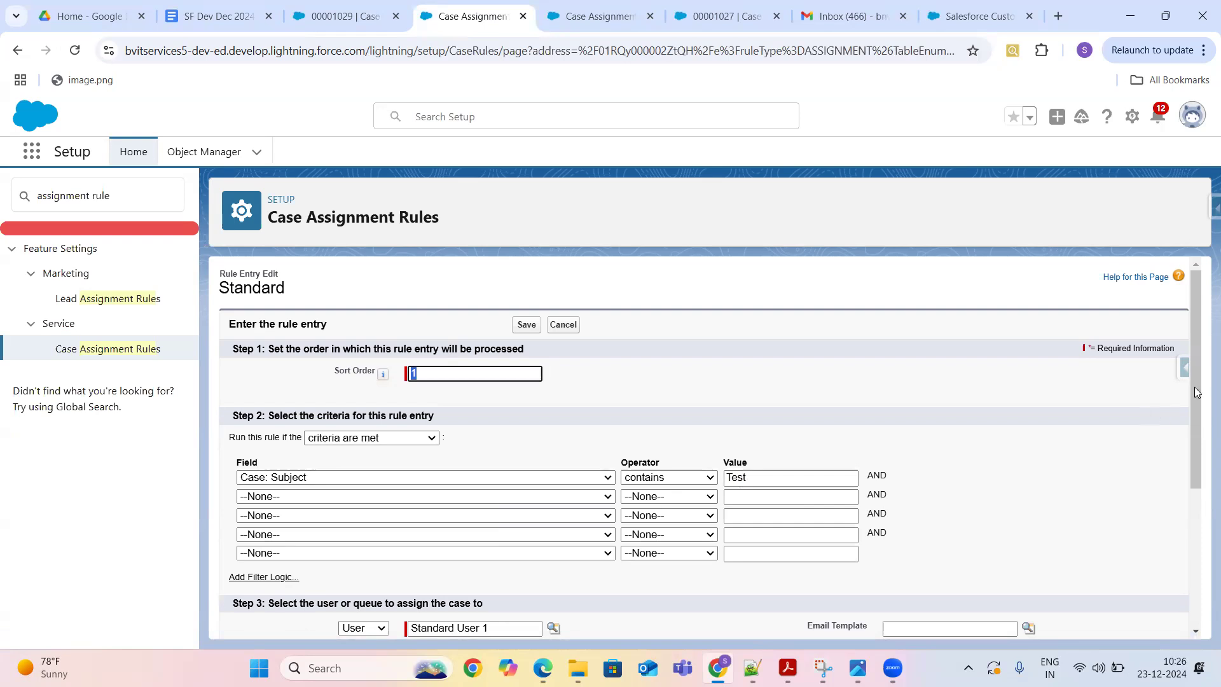
pyautogui.moveTo(1198, 348); pyautogui.dragTo(1198, 348)
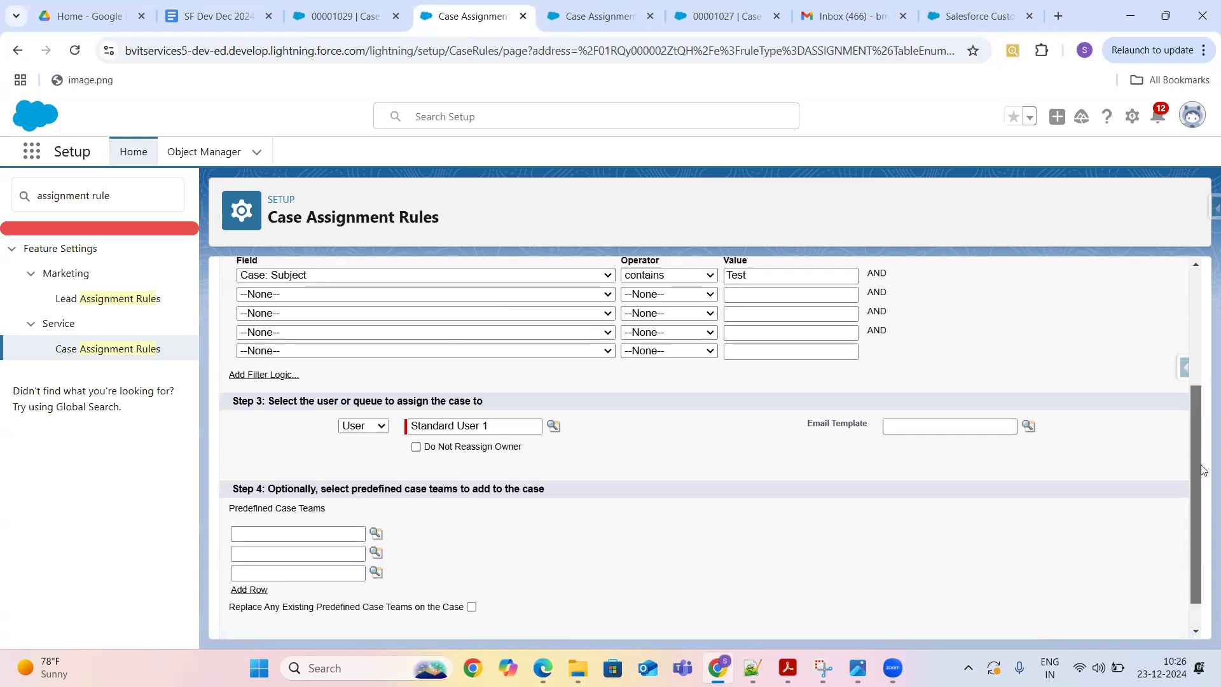
pyautogui.moveTo(1202, 469); pyautogui.dragTo(1202, 487)
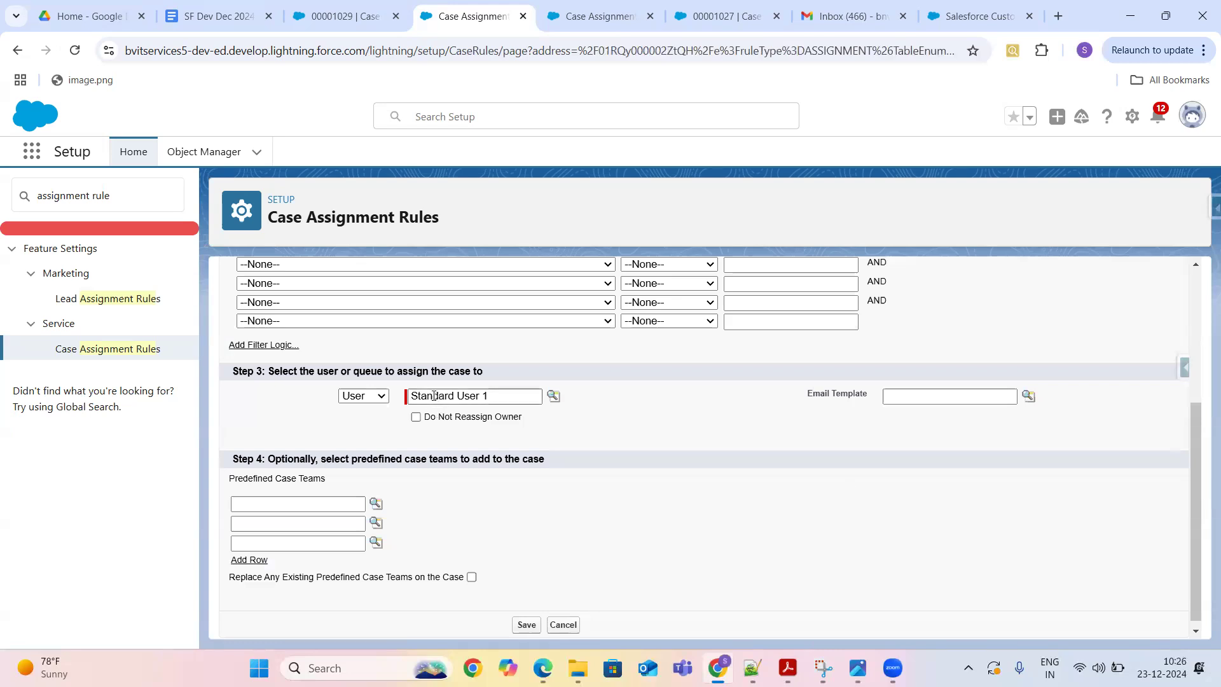
pyautogui.click(379, 397)
pyautogui.click(380, 399)
pyautogui.click(510, 399)
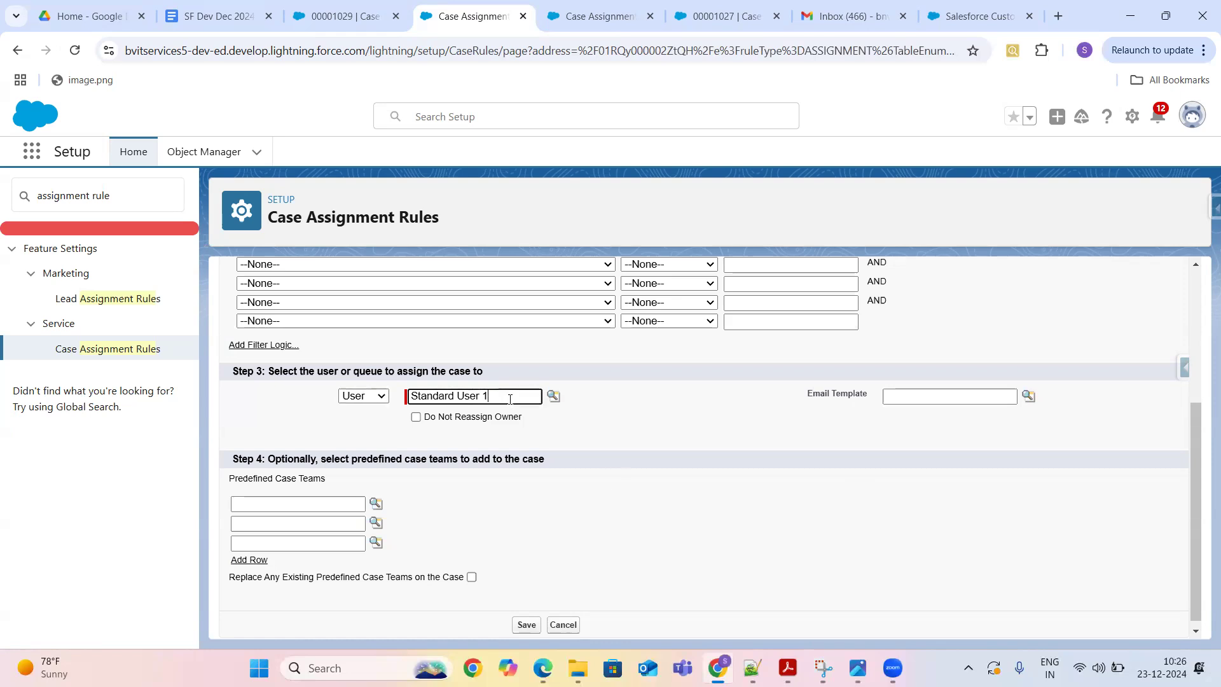
pyautogui.click(563, 625)
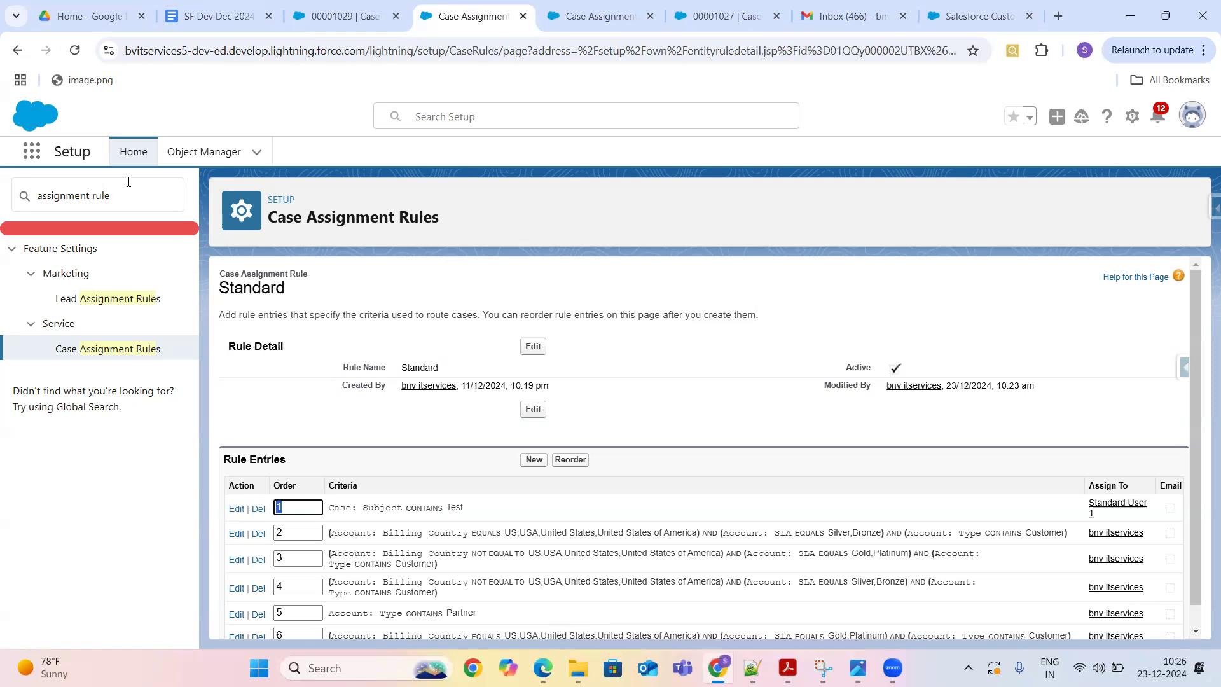
# - Return to case 00001029 and check Change Owner's user list, cancelling without changing the owner
pyautogui.hotkey('ctrl', 'shift', 'Tab')
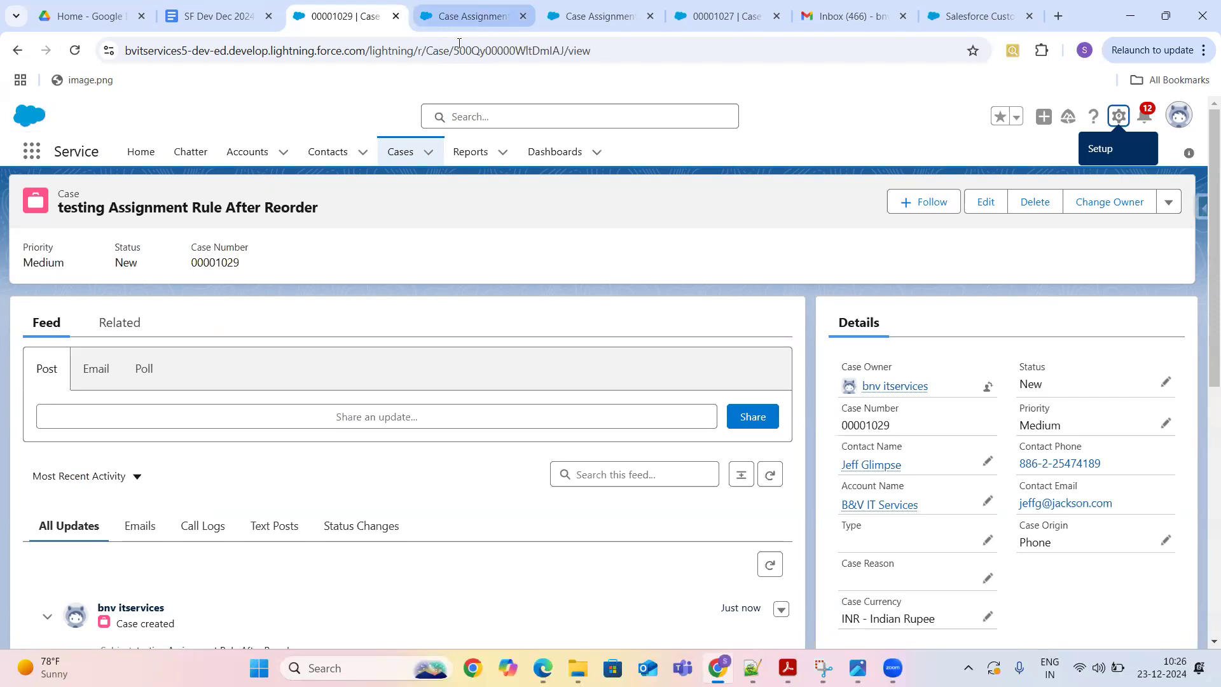
pyautogui.click(461, 16)
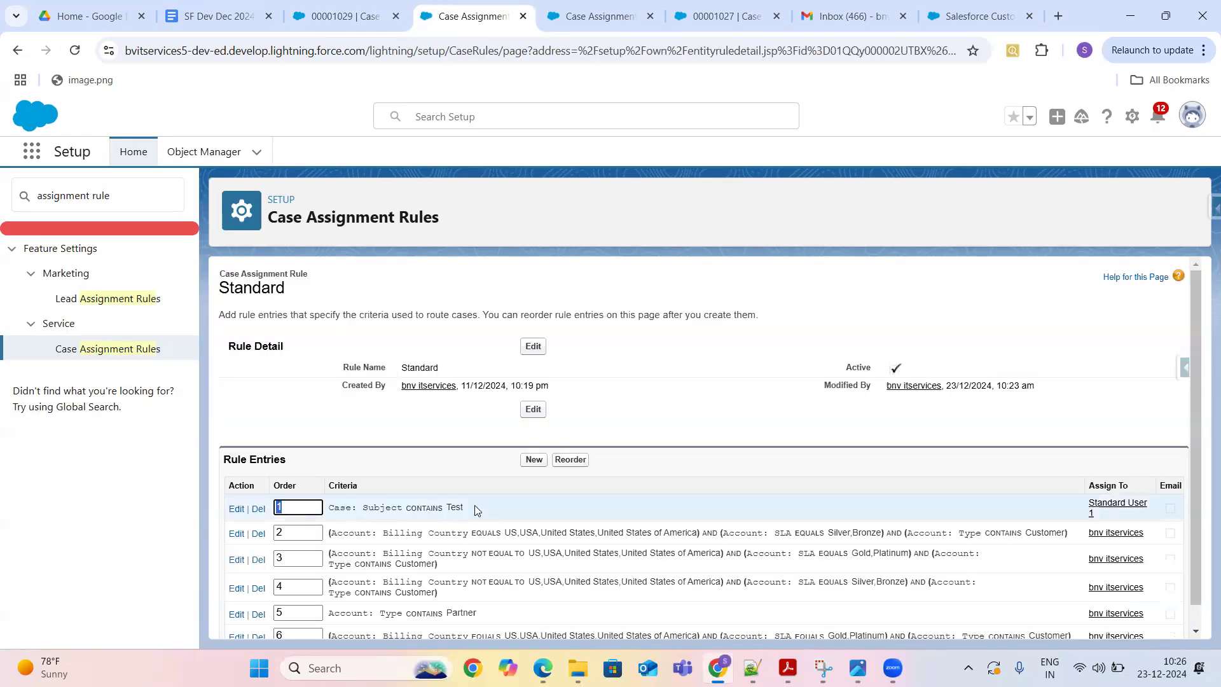
pyautogui.click(366, 23)
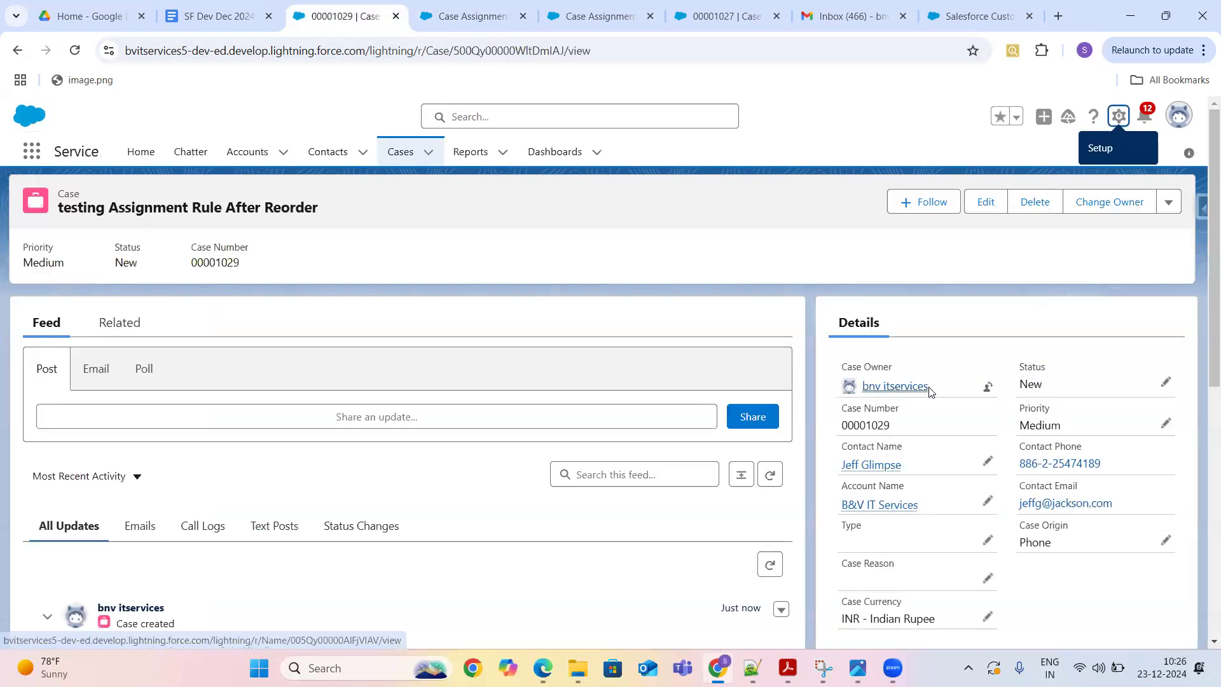
pyautogui.click(988, 392)
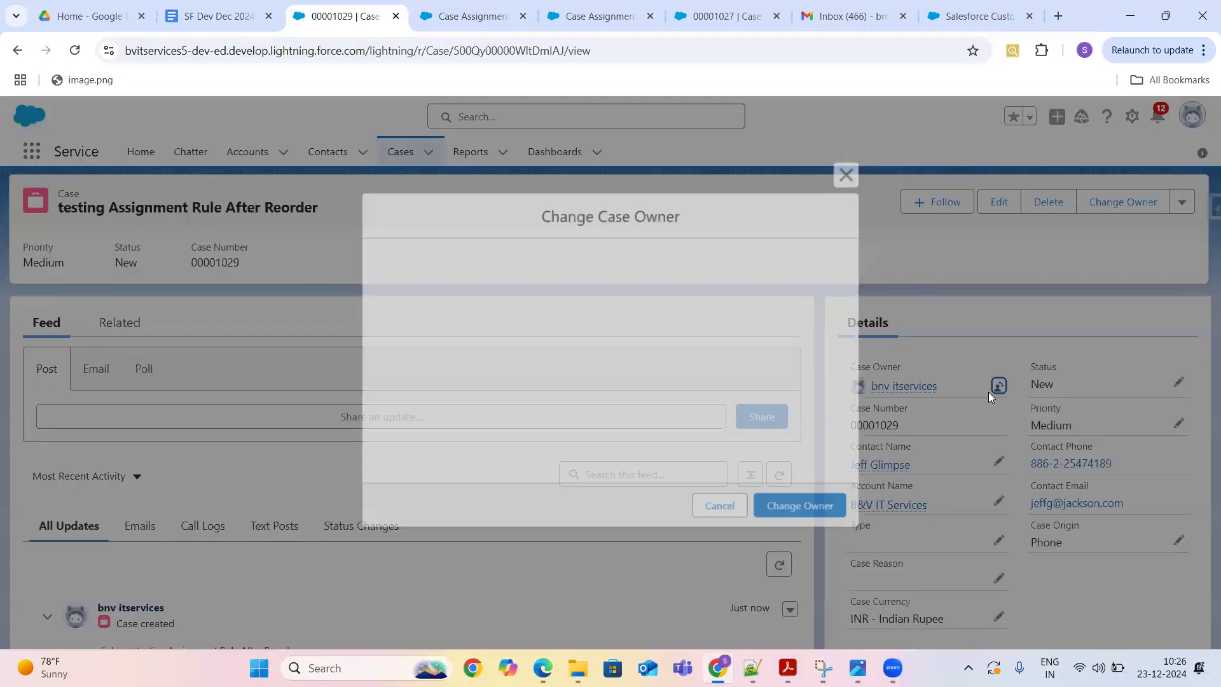
pyautogui.click(693, 285)
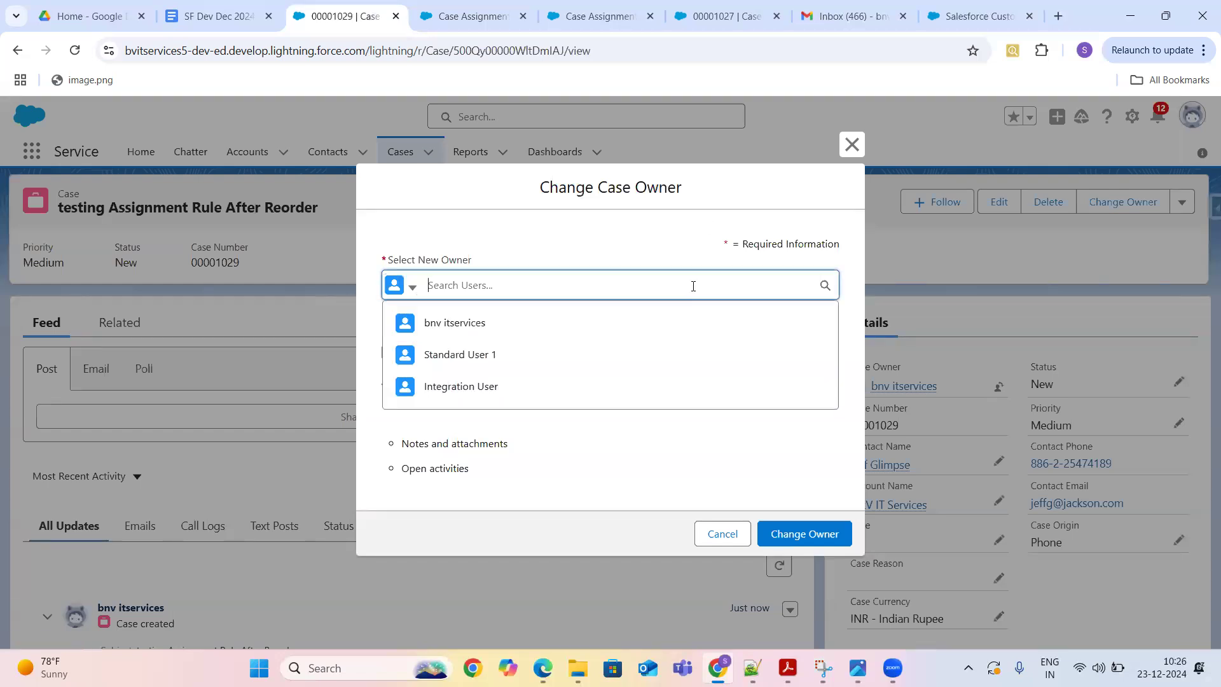
pyautogui.click(722, 535)
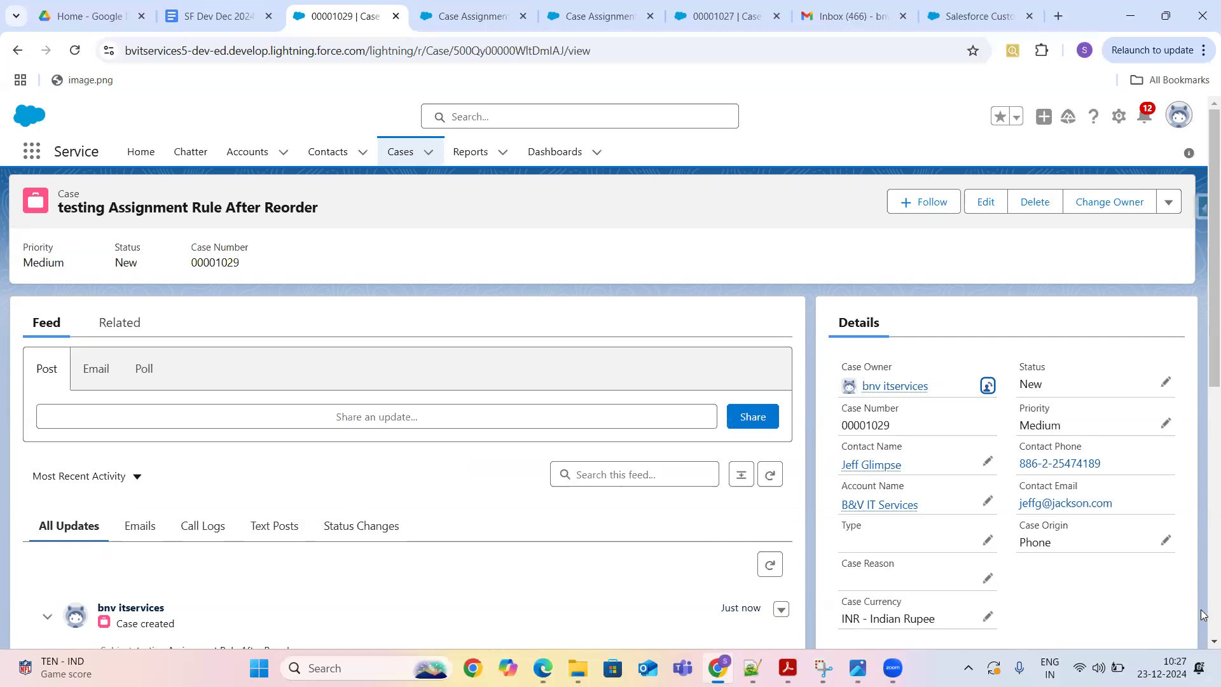
# - Highlight the case subject and open the additional case actions menu
pyautogui.moveTo(1202, 321); pyautogui.dragTo(1202, 542)
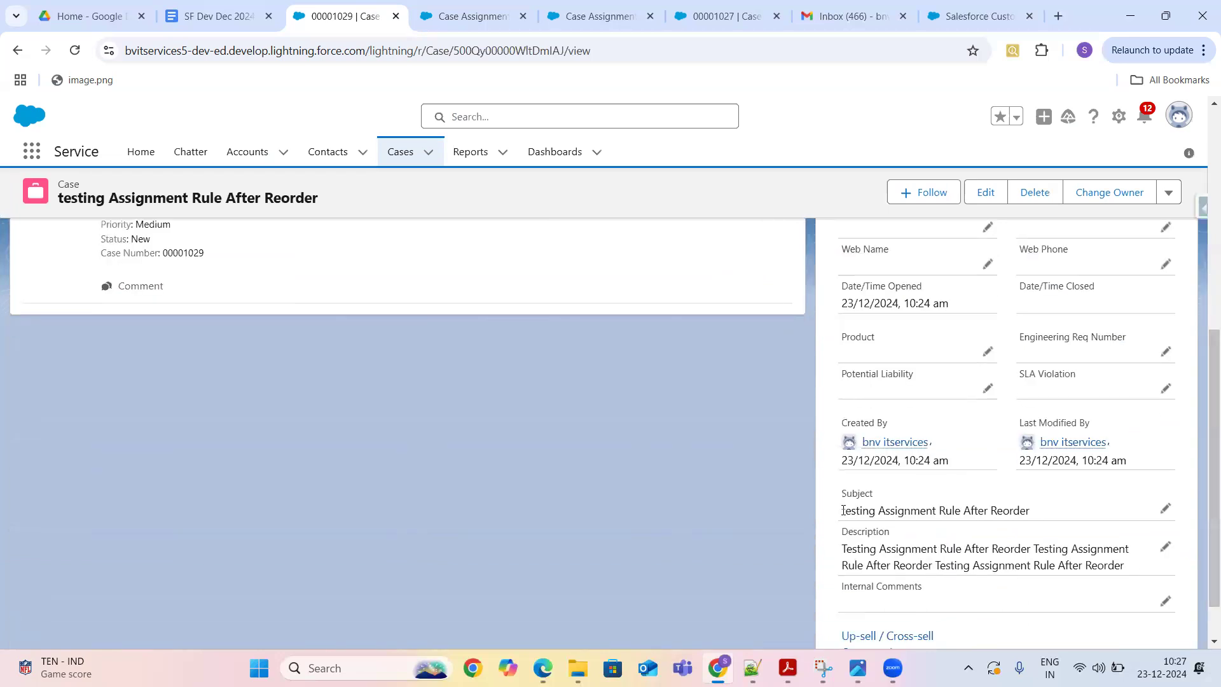
pyautogui.moveTo(841, 512); pyautogui.dragTo(917, 529)
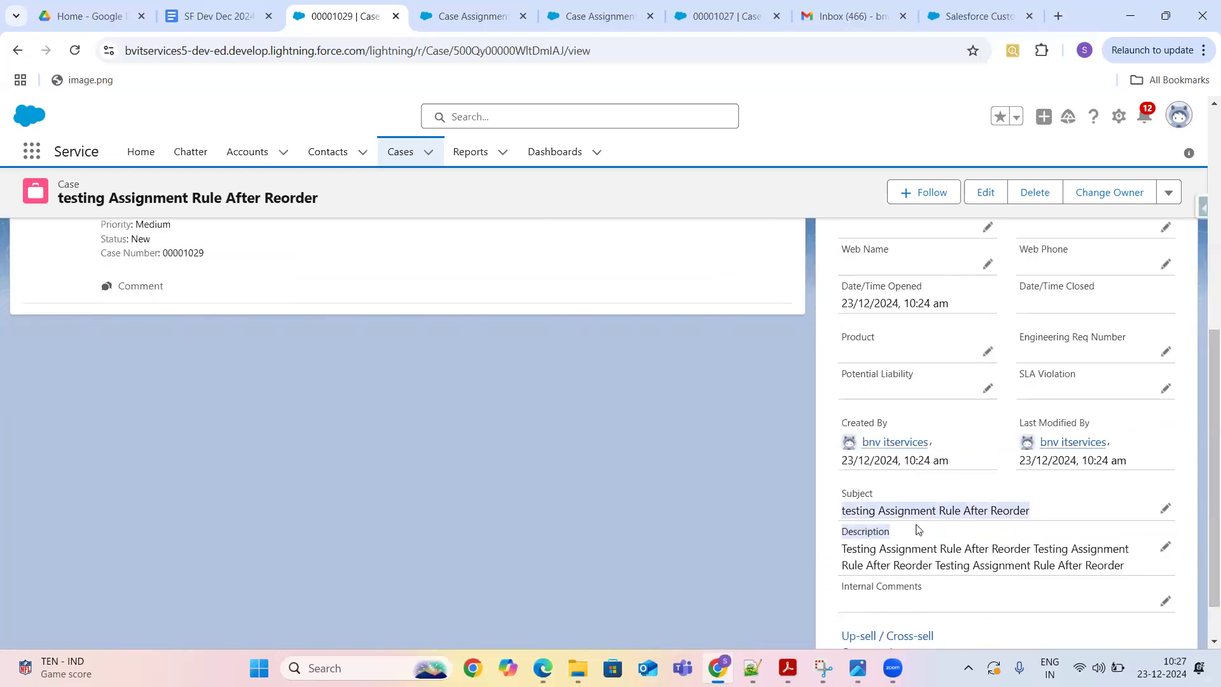
pyautogui.moveTo(1204, 346); pyautogui.dragTo(1204, 95)
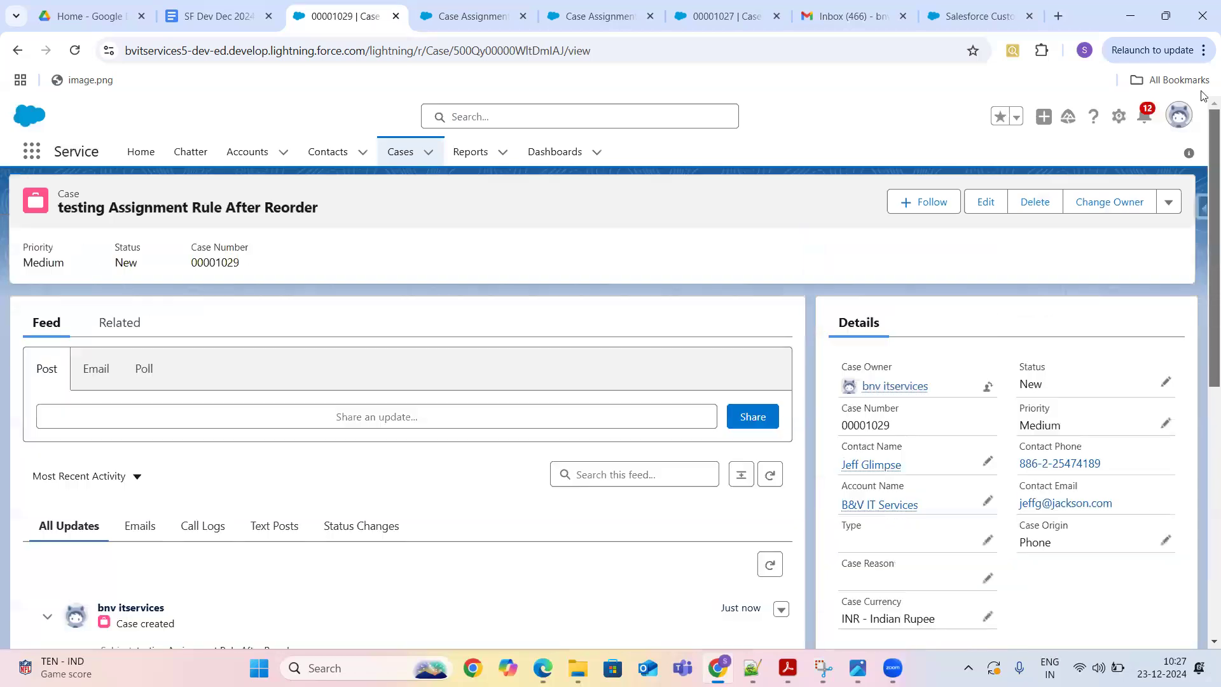
pyautogui.click(1168, 205)
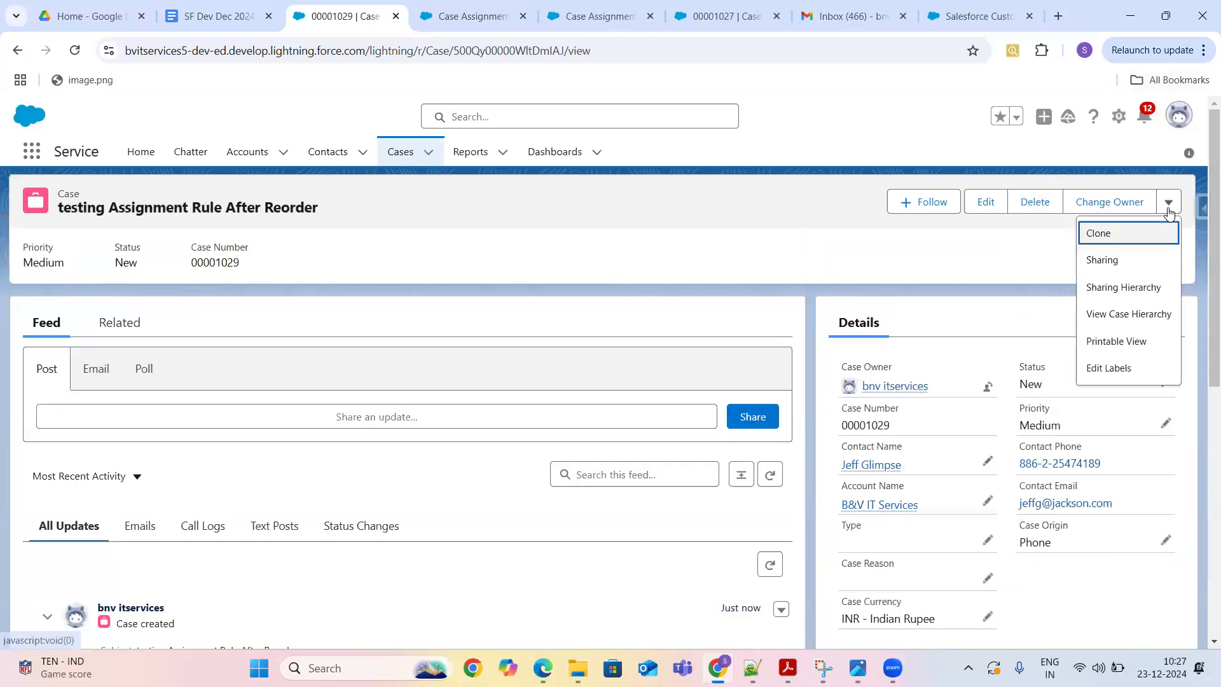
# - Clone case 00001029 with subject 'Test Test Test', save it as 00001030, and dismiss the toast
pyautogui.click(1106, 233)
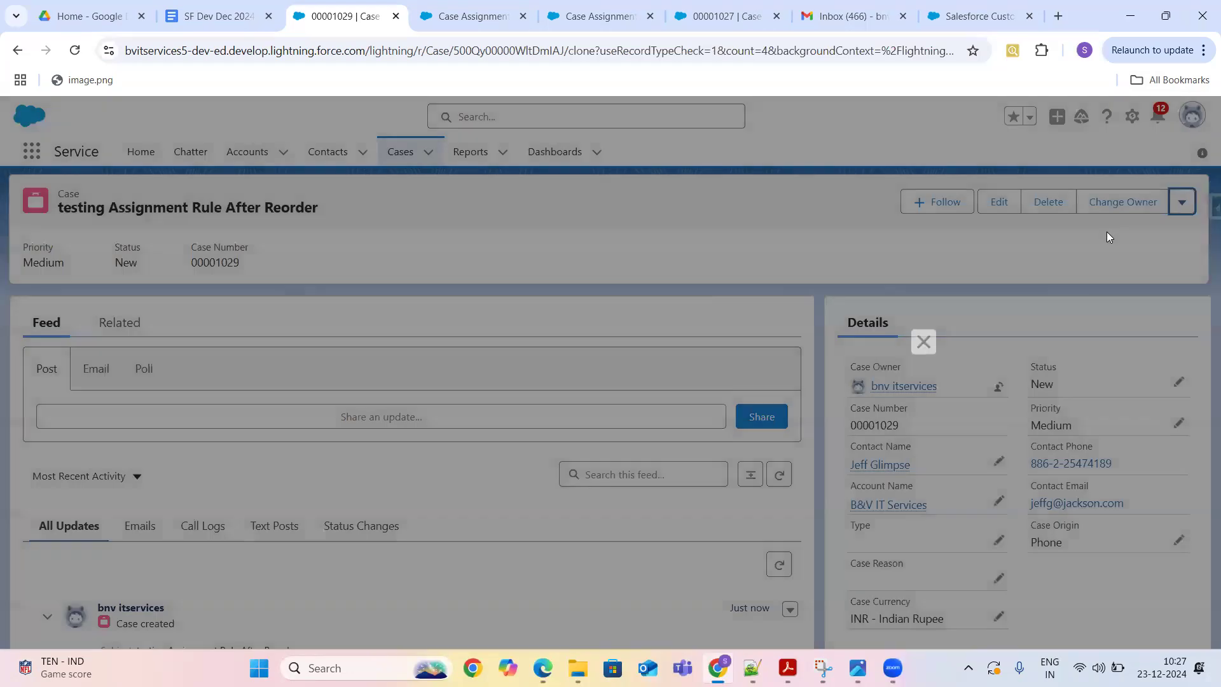
pyautogui.moveTo(937, 233); pyautogui.dragTo(939, 455)
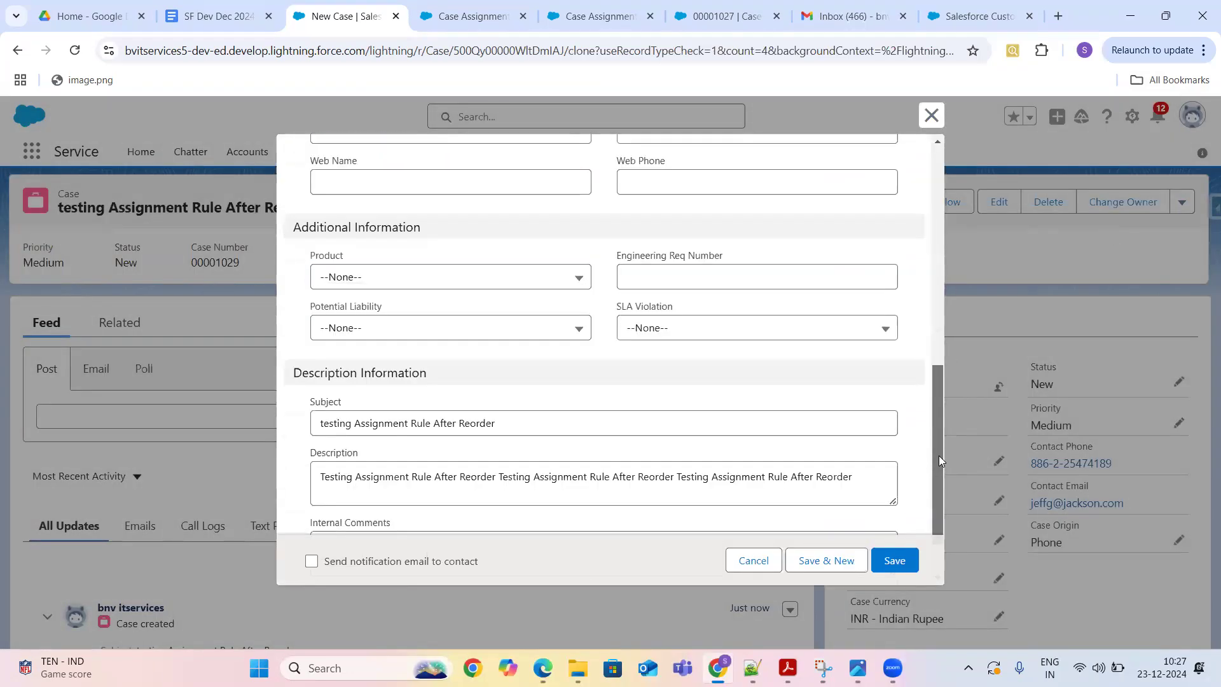
pyautogui.click(553, 424)
pyautogui.press('BackSpace')
pyautogui.press('BackSpace')
pyautogui.press('BackSpace')
pyautogui.press('BackSpace')
pyautogui.press('BackSpace')
pyautogui.press('BackSpace')
pyautogui.press('BackSpace')
pyautogui.press('BackSpace')
pyautogui.press('BackSpace')
pyautogui.press('BackSpace')
pyautogui.press('BackSpace')
pyautogui.press('BackSpace')
pyautogui.press('BackSpace')
pyautogui.press('BackSpace')
pyautogui.press('BackSpace')
pyautogui.press('BackSpace')
pyautogui.press('BackSpace')
pyautogui.press('BackSpace')
pyautogui.press('BackSpace')
pyautogui.press('BackSpace')
pyautogui.press('BackSpace')
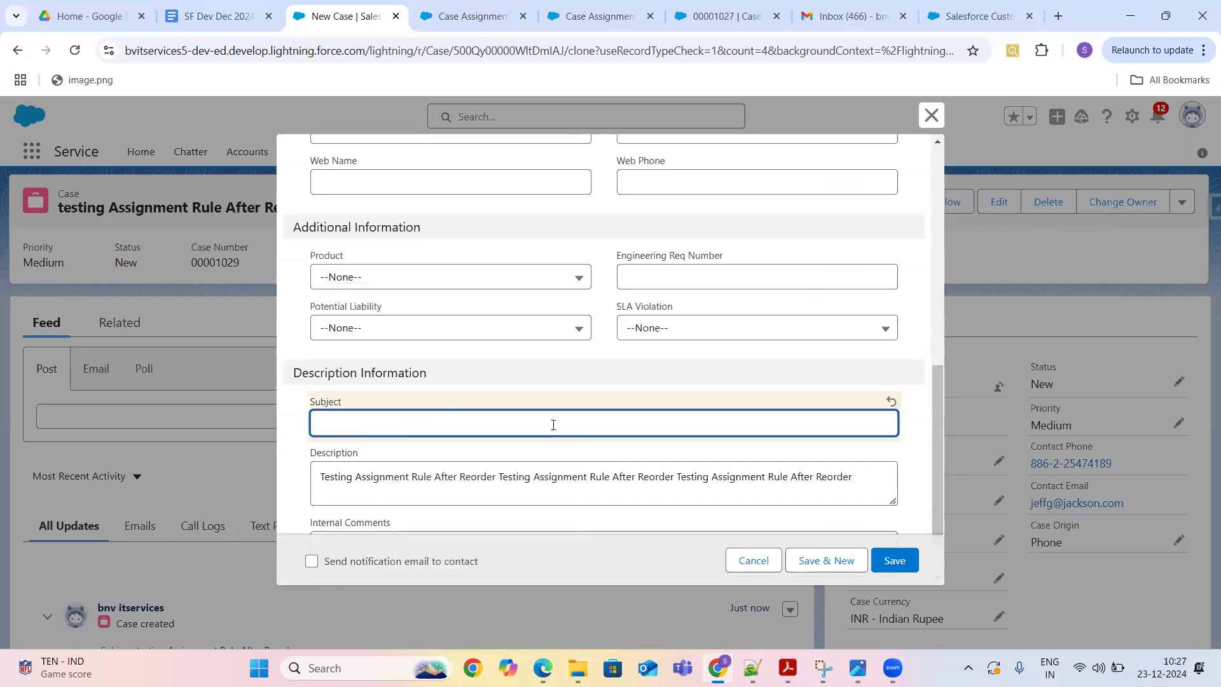
pyautogui.write('Test Test Test')
pyautogui.moveTo(939, 449); pyautogui.dragTo(936, 127)
pyautogui.scroll(-10, 752, 515)
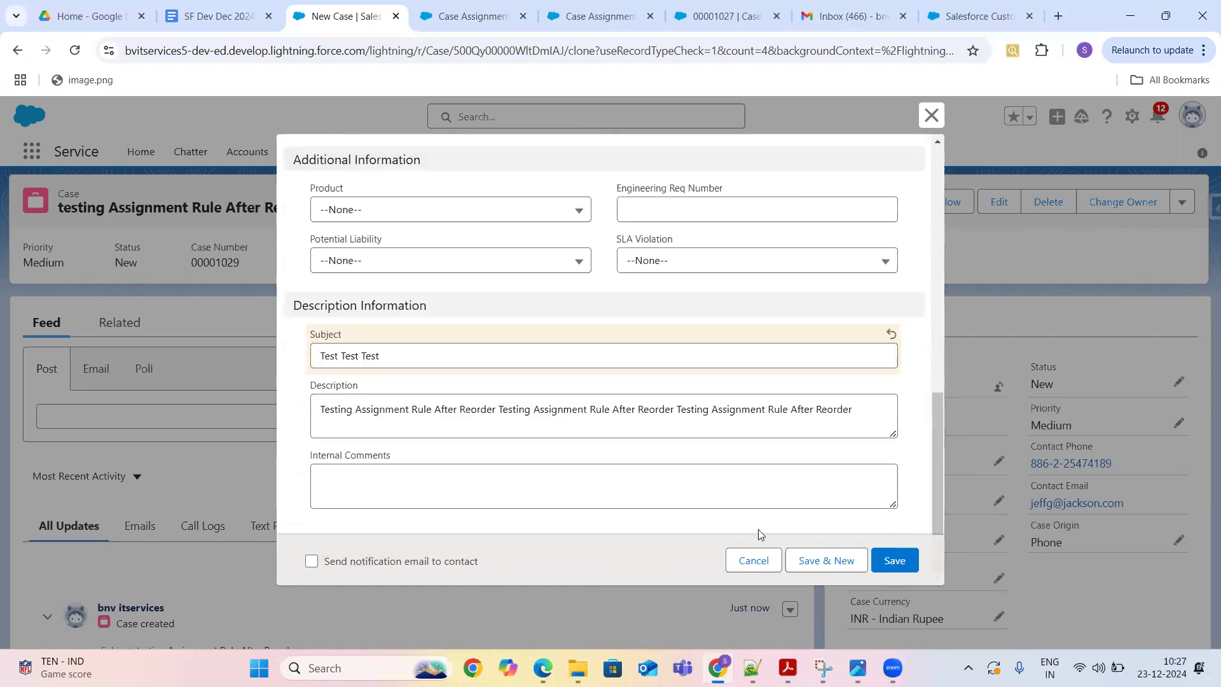
pyautogui.click(889, 561)
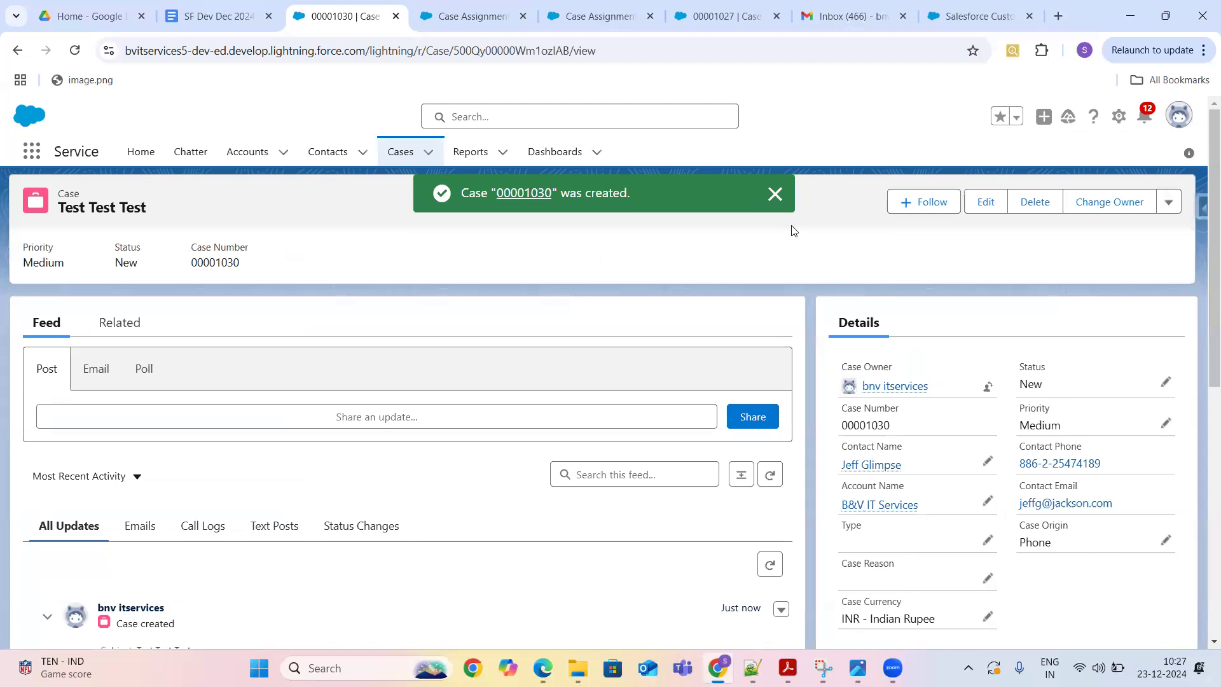
pyautogui.click(775, 194)
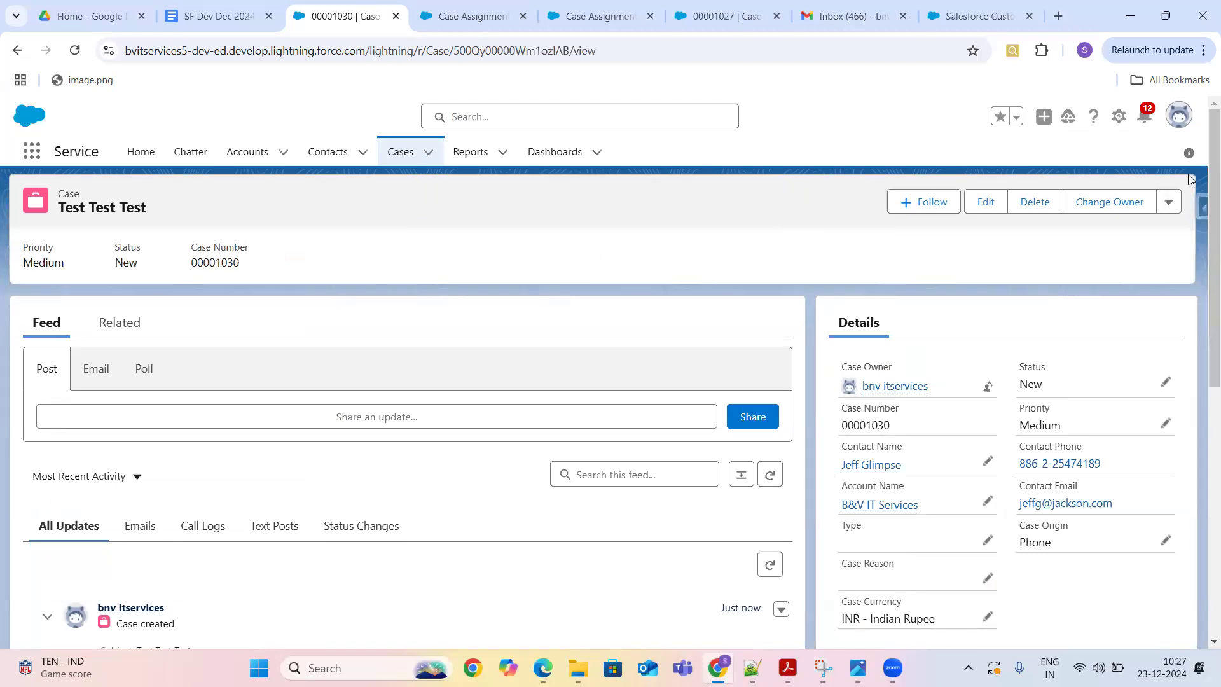
# - Switch to Salesforce Classic, choose the Service app, and start a new case from Cases
pyautogui.click(1177, 124)
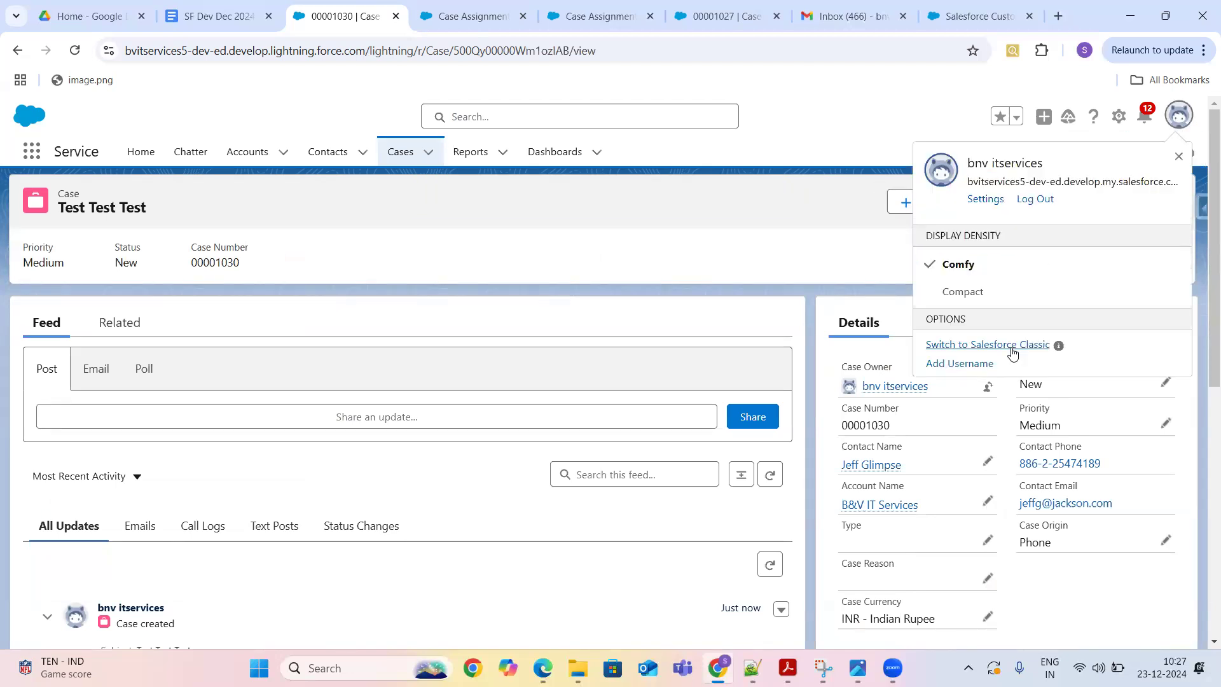
pyautogui.click(1011, 352)
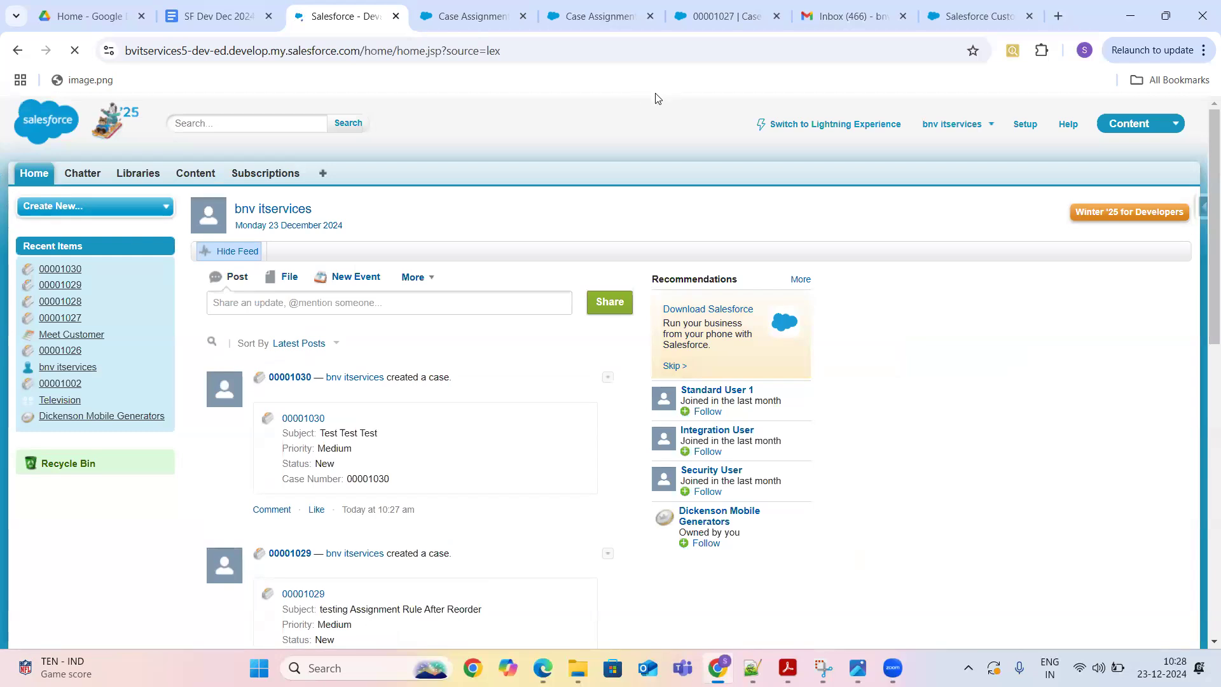
pyautogui.click(1143, 127)
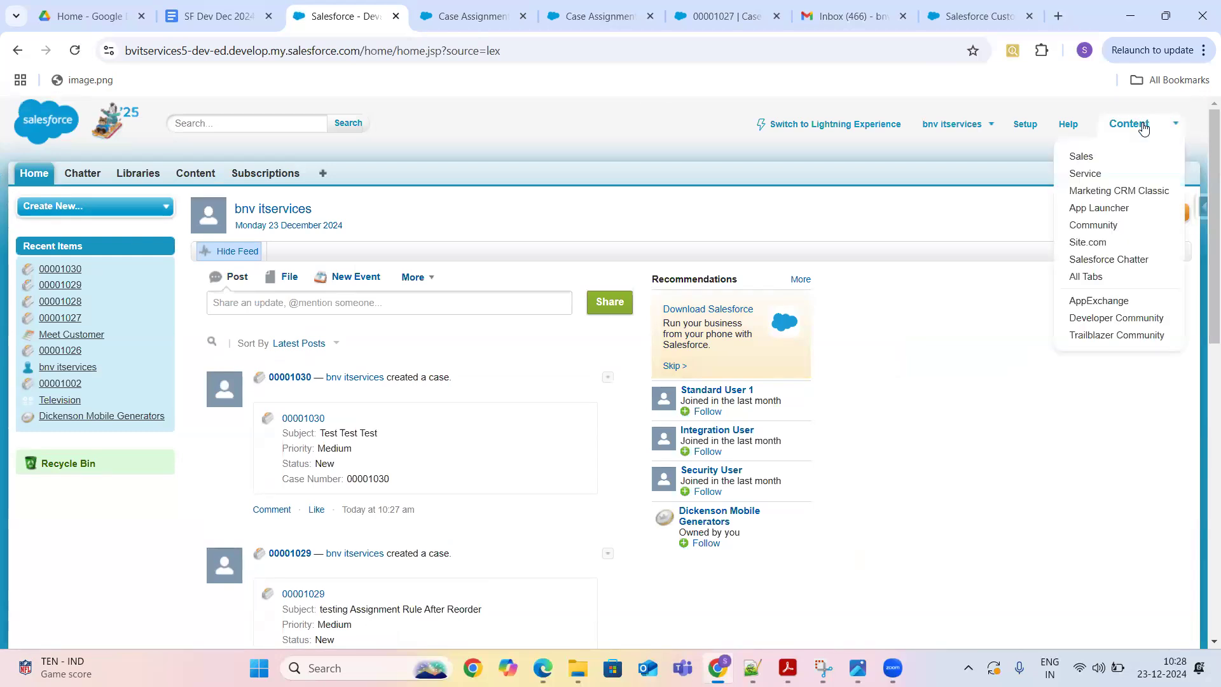
pyautogui.click(1086, 174)
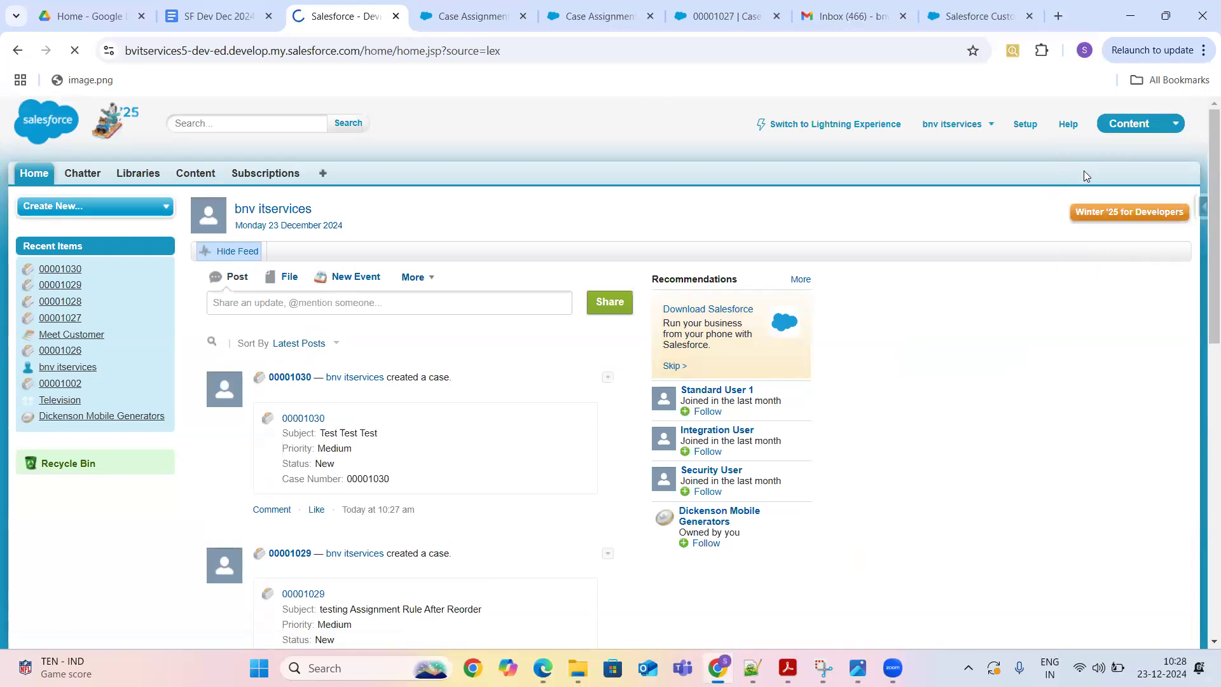
pyautogui.click(255, 177)
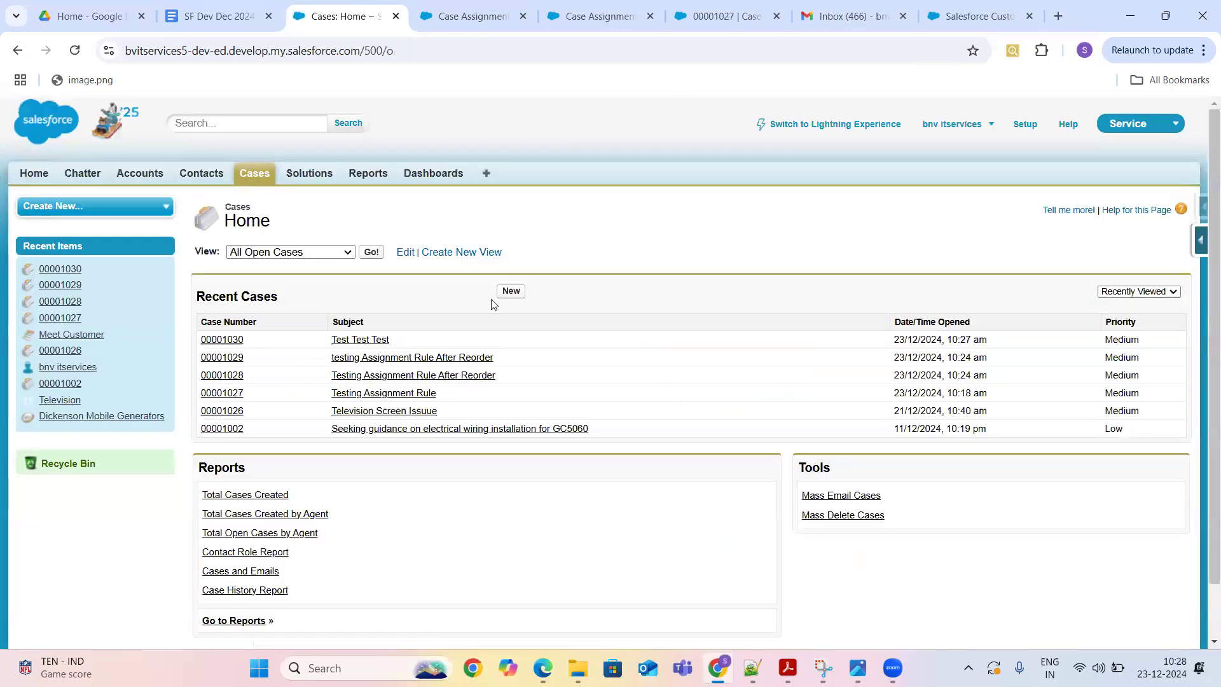
pyautogui.click(511, 291)
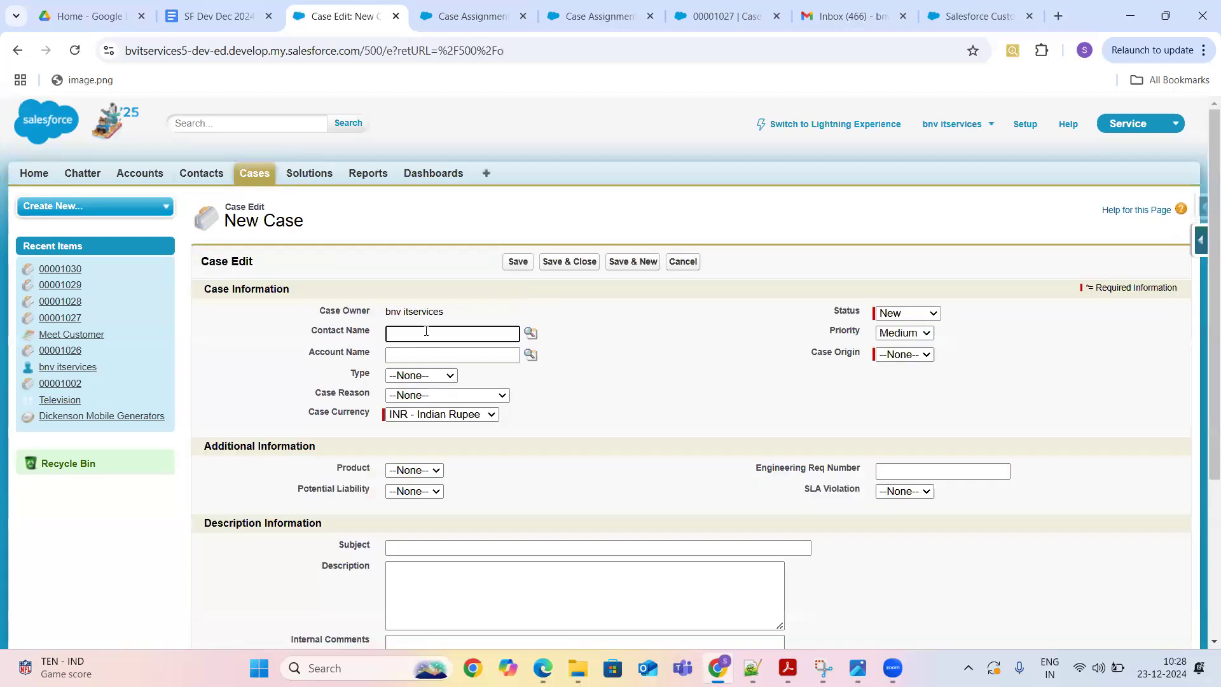
# - Pick a contact through the Contact Name lookup and set Case Origin to Phone
pyautogui.click(531, 334)
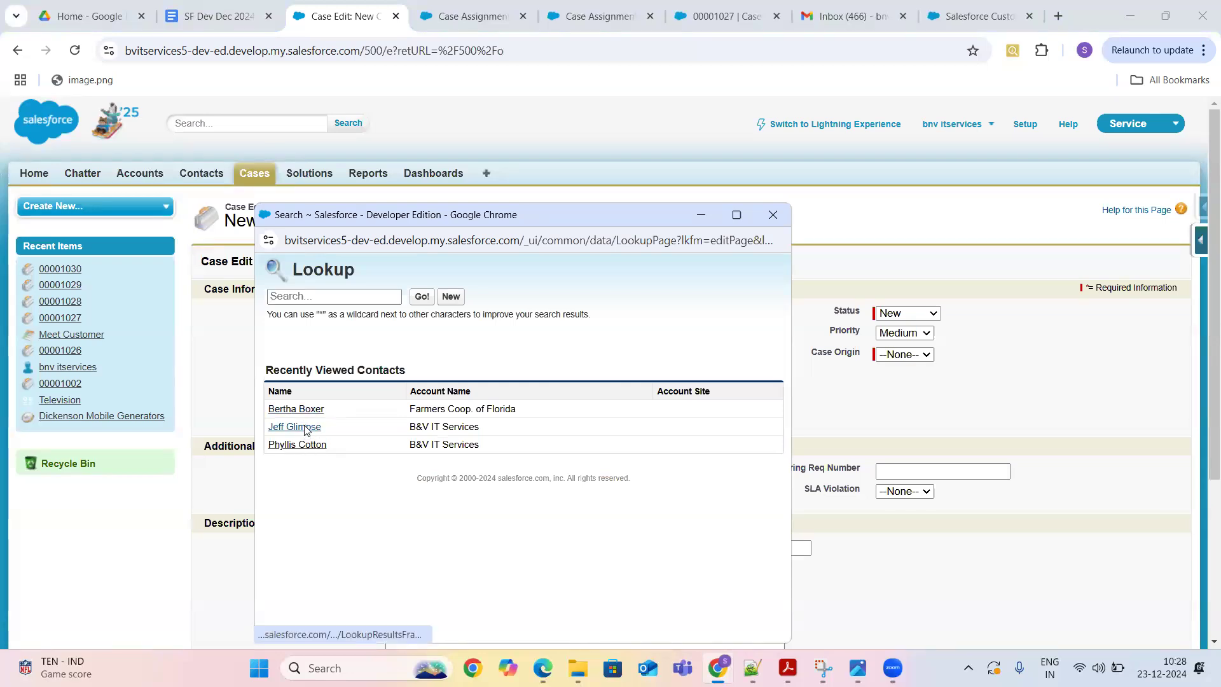
pyautogui.click(295, 426)
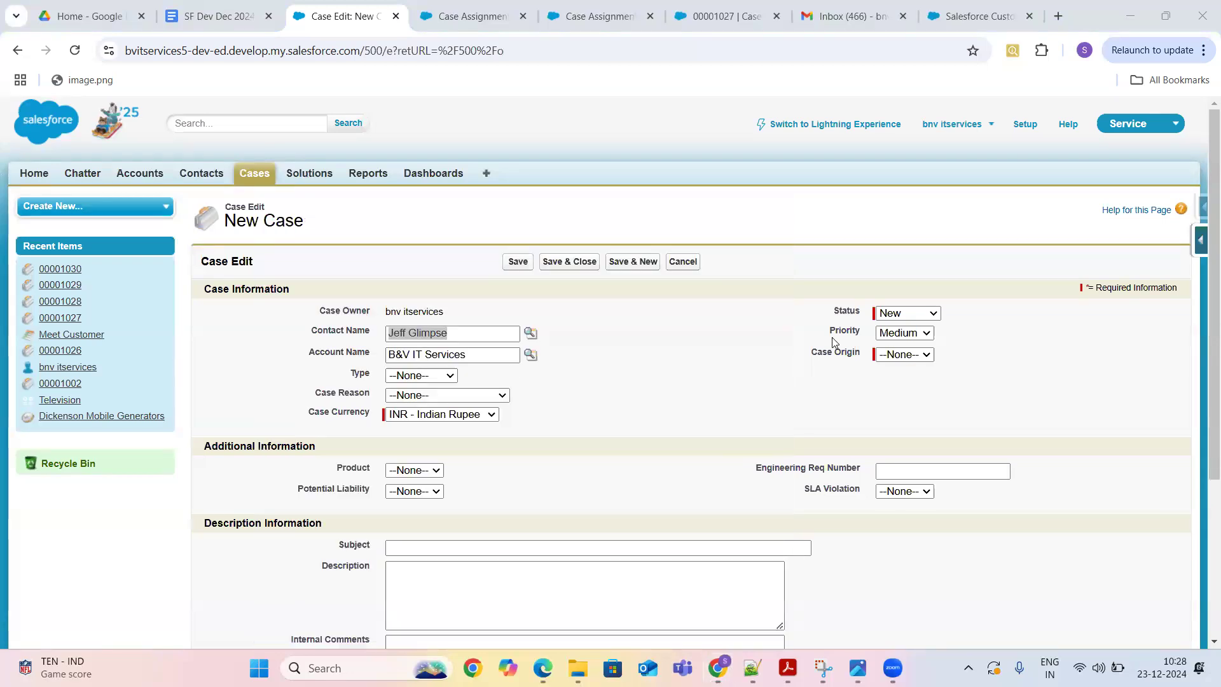
pyautogui.click(893, 354)
pyautogui.click(909, 389)
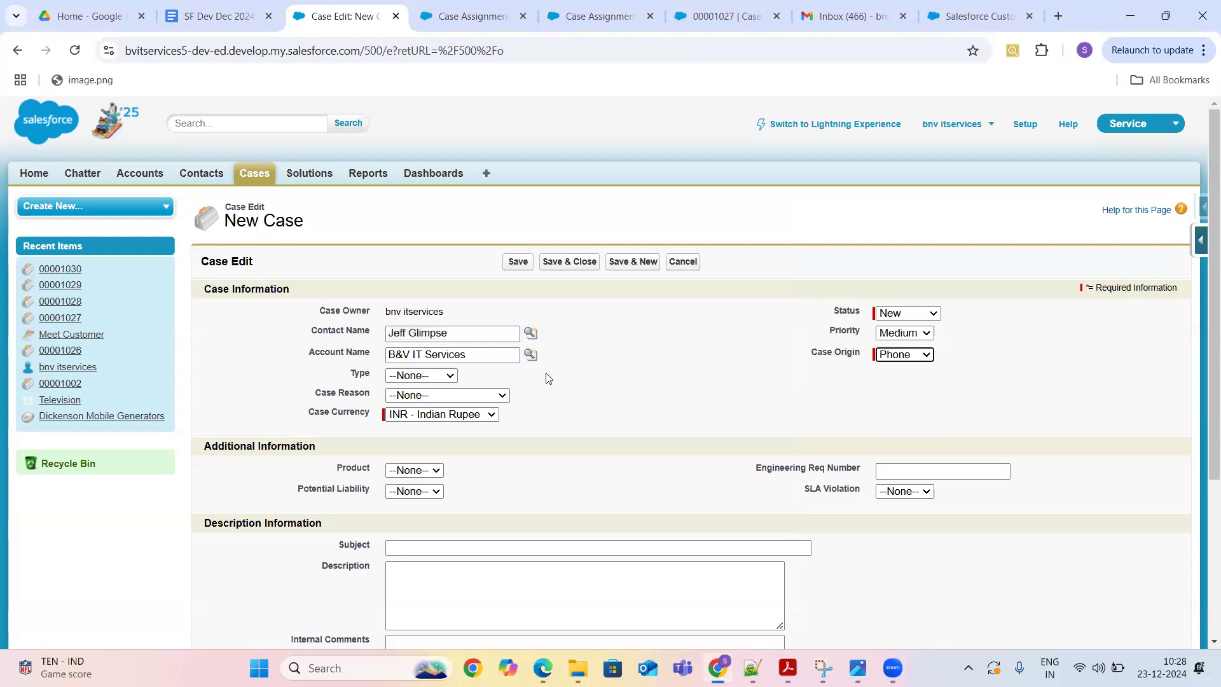
# - Enter subject 'Test Assignment' and a testing description, tick active assignment rules, and save
pyautogui.click(592, 551)
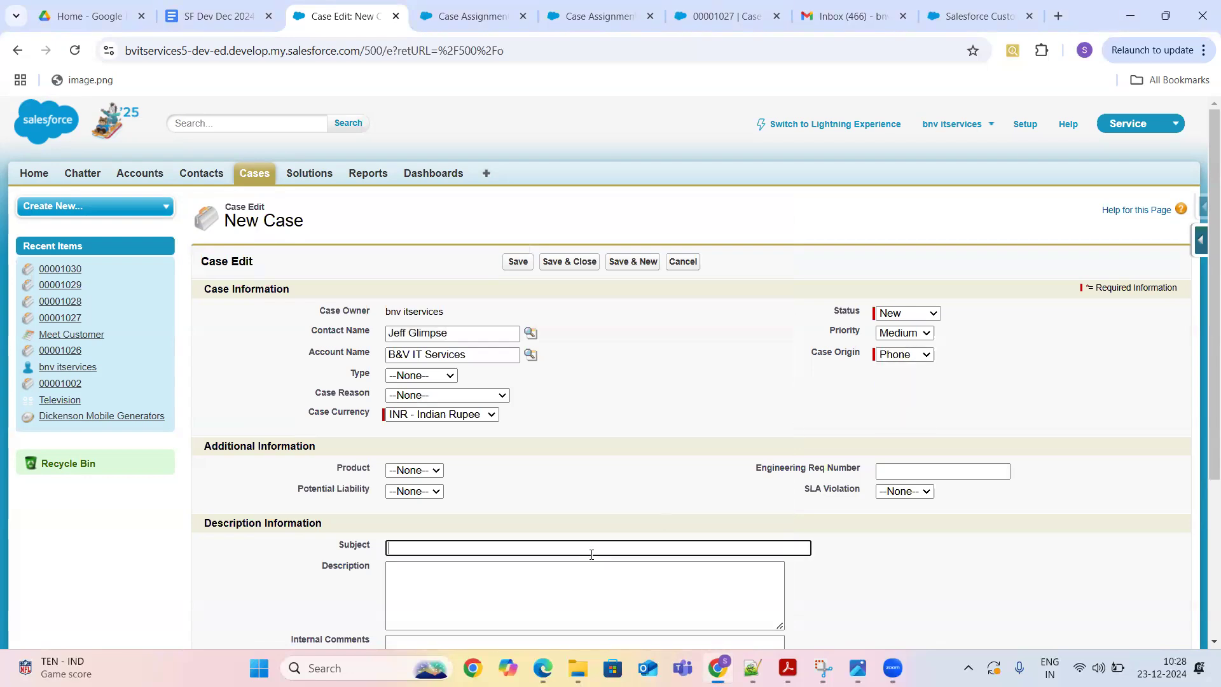
pyautogui.write('Test Assignment')
pyautogui.click(572, 590)
pyautogui.write('TEsting')
pyautogui.press('BackSpace')
pyautogui.press('BackSpace')
pyautogui.press('BackSpace')
pyautogui.press('BackSpace')
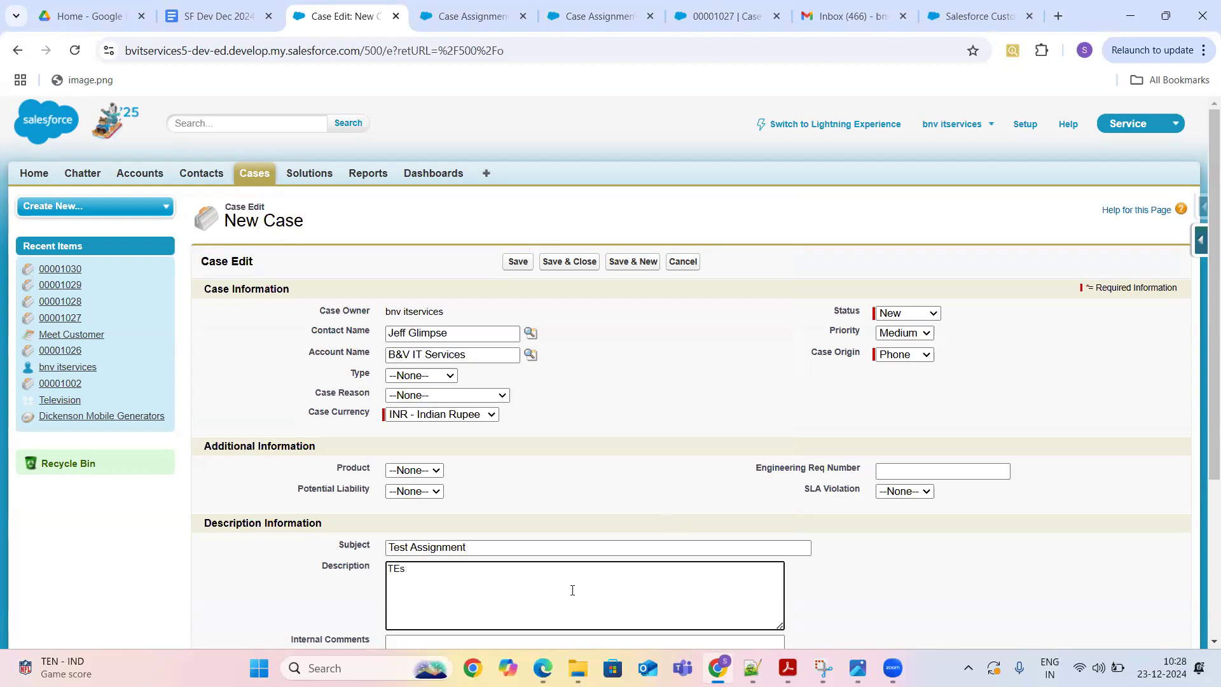
pyautogui.write('esting Testing')
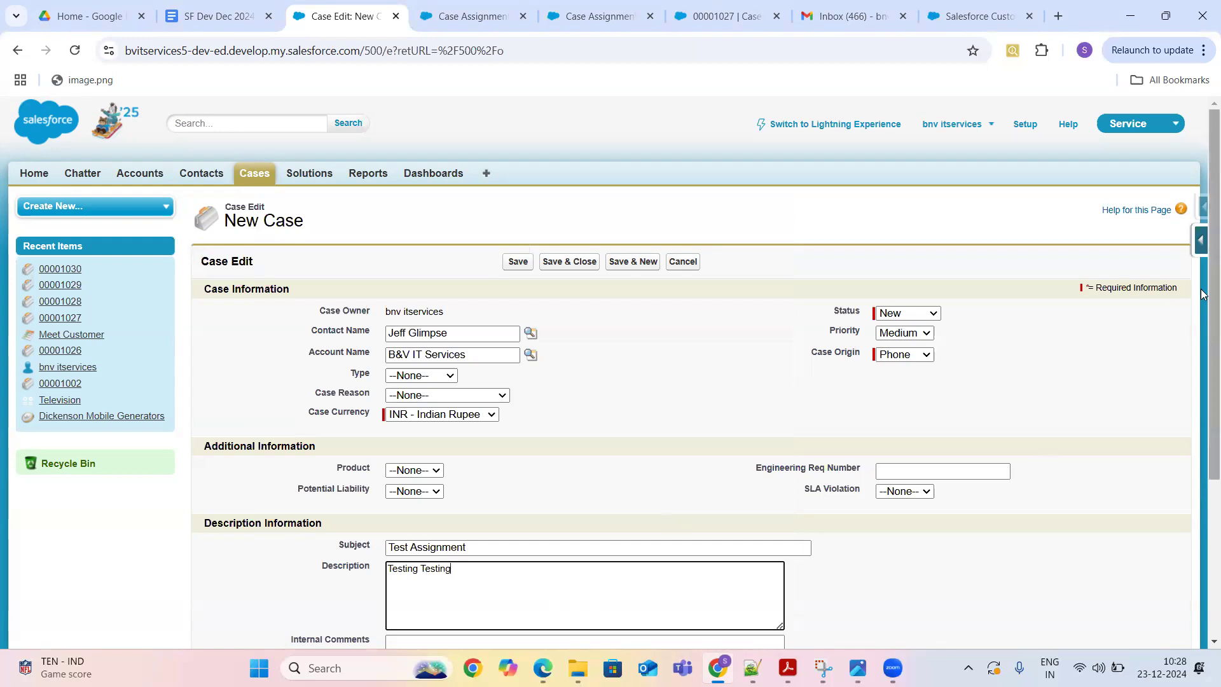
pyautogui.moveTo(1204, 294); pyautogui.dragTo(1203, 457)
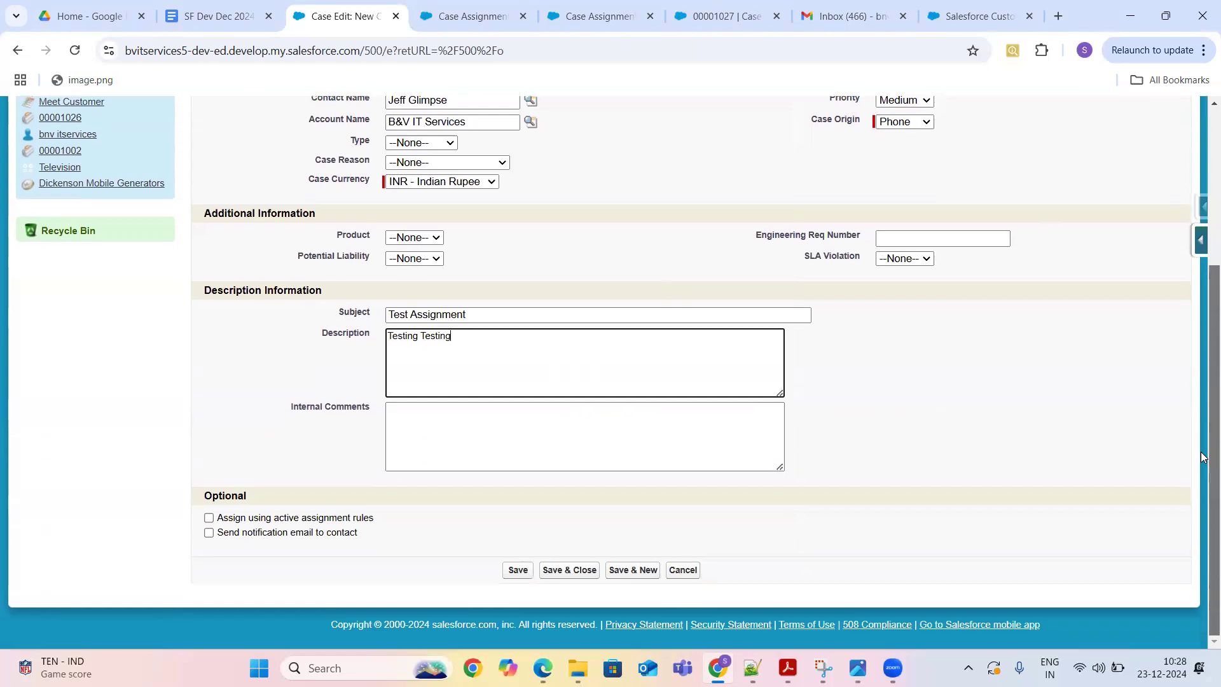
pyautogui.click(211, 518)
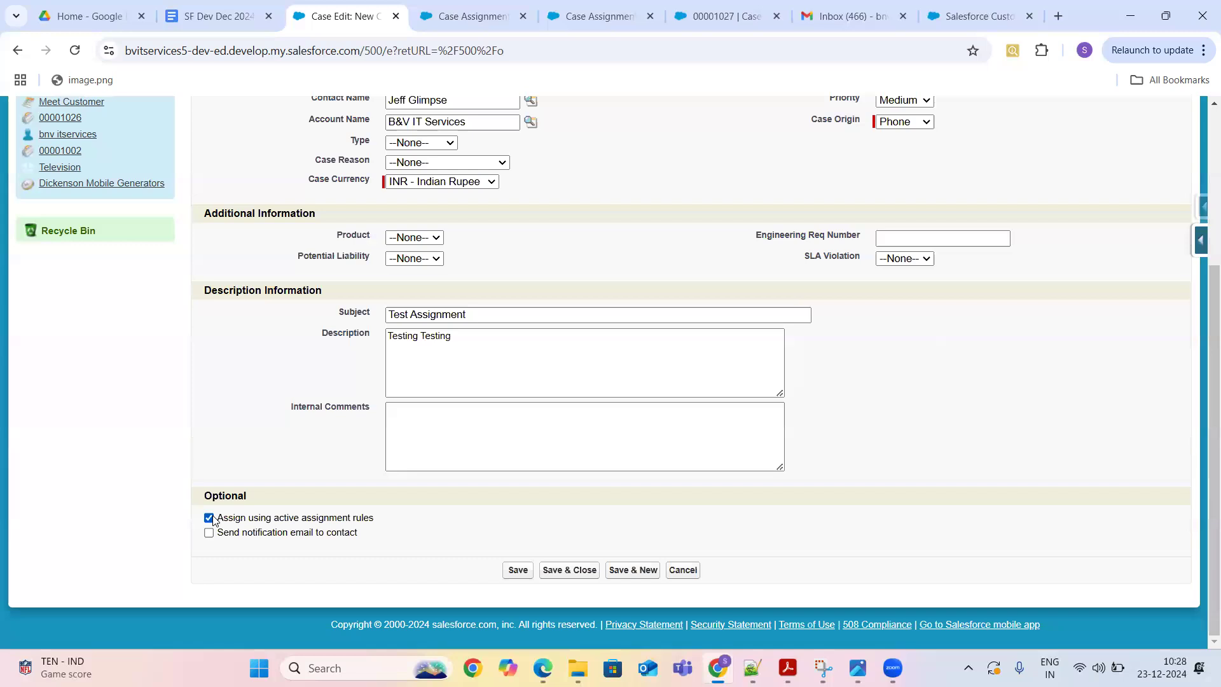
pyautogui.click(518, 570)
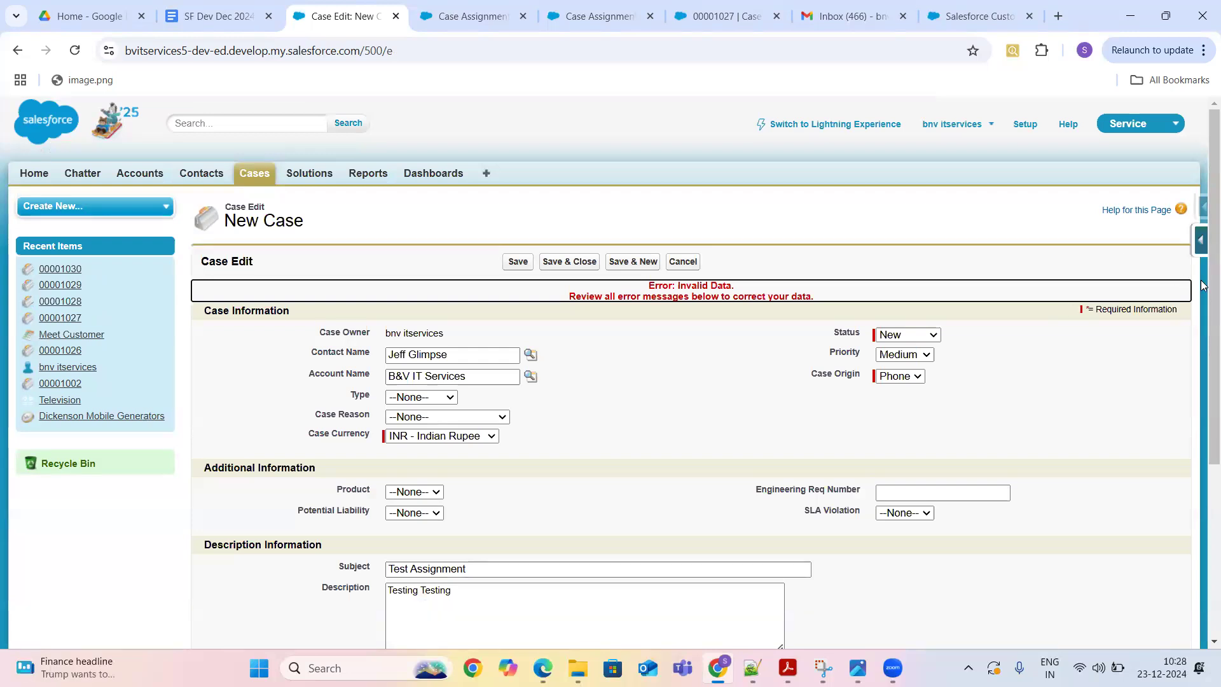
# - Read the 'no active case assignment rule' error, then return to the Case Assignment Rules tab
pyautogui.moveTo(1203, 288); pyautogui.dragTo(1203, 467)
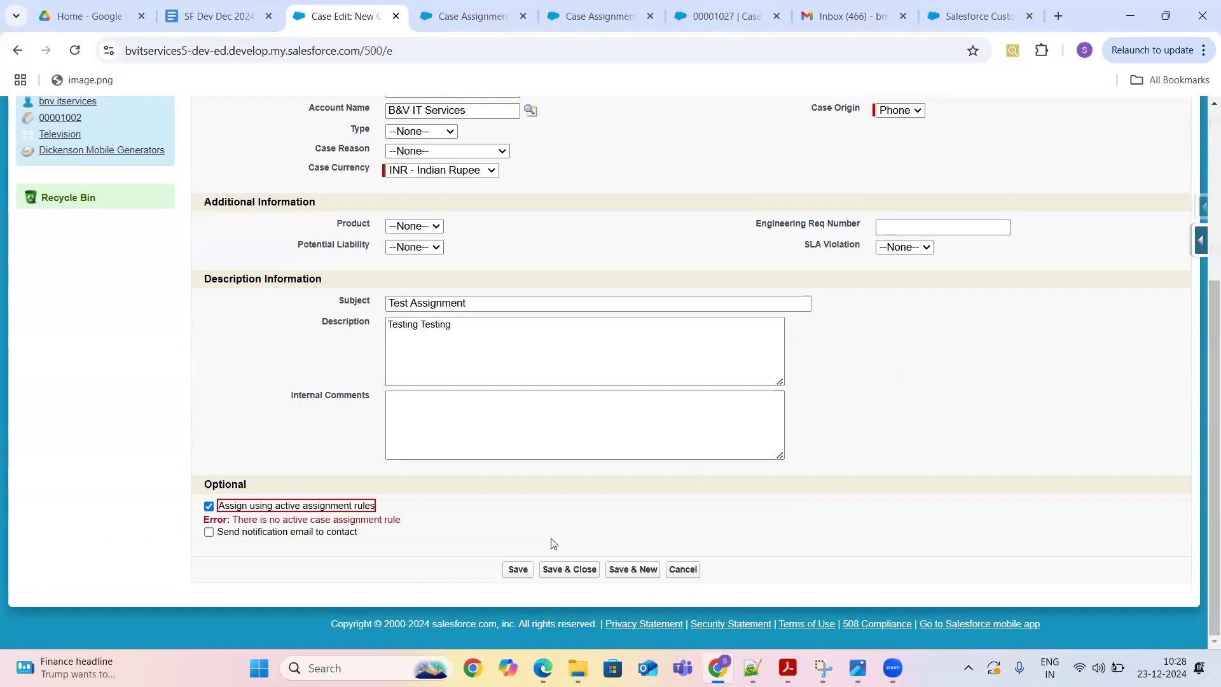
pyautogui.moveTo(402, 525); pyautogui.dragTo(231, 519)
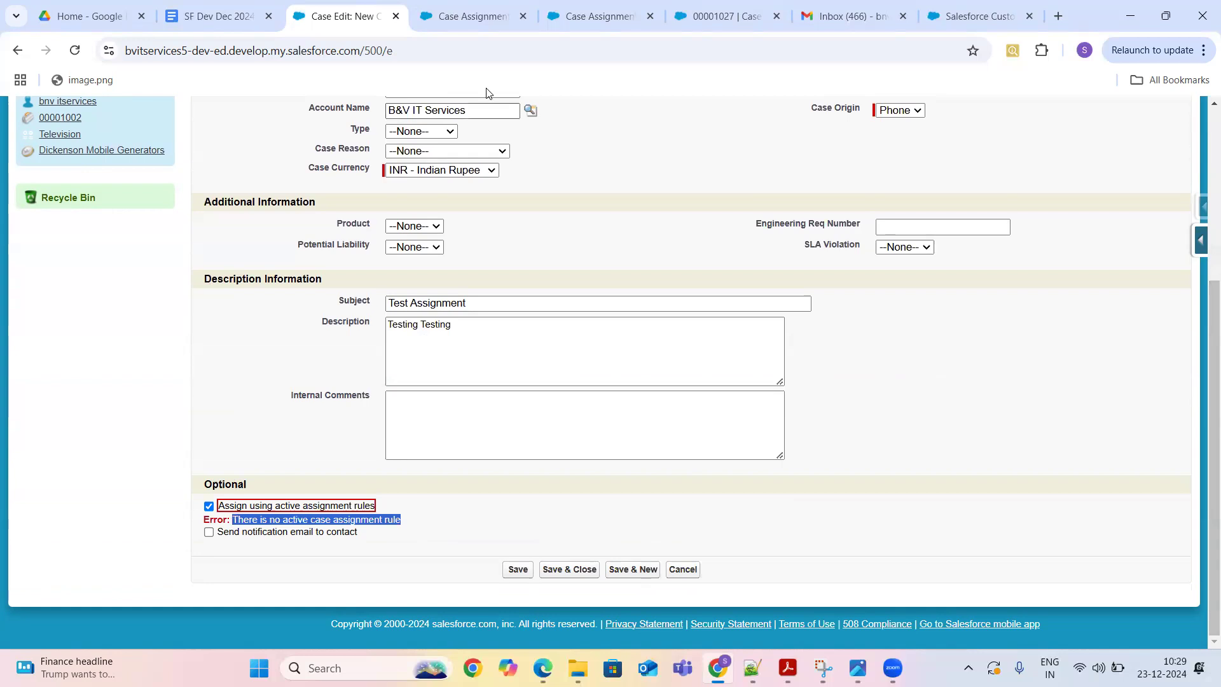
pyautogui.hotkey('ctrl', 'Tab')
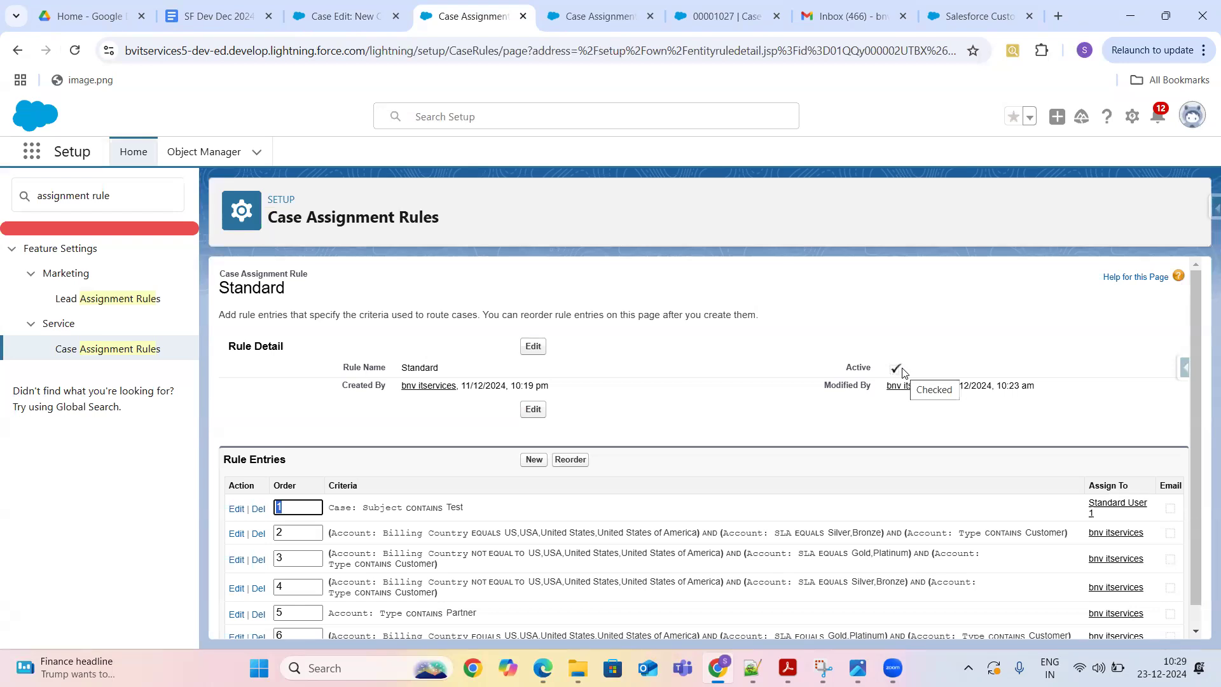
# - View the Standard rule's details, highlighting its name, then return to the Case Assignment Rules list
pyautogui.click(132, 355)
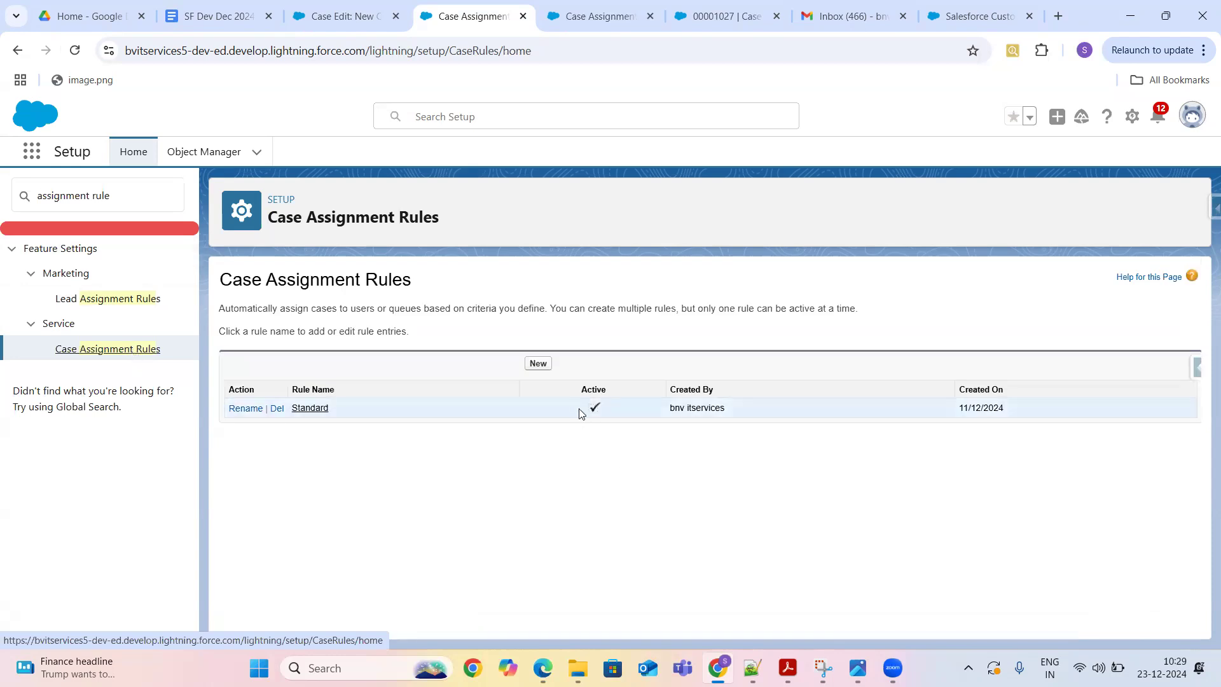
pyautogui.click(311, 410)
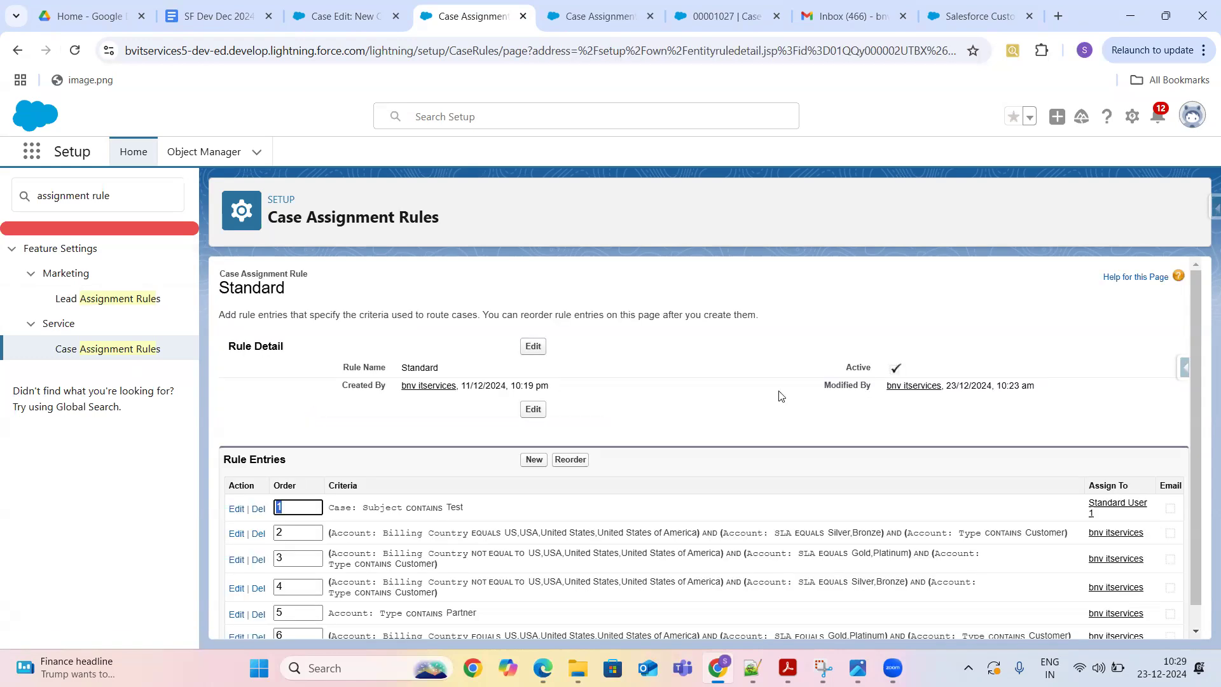
pyautogui.click(847, 365)
pyautogui.moveTo(847, 365); pyautogui.dragTo(979, 365)
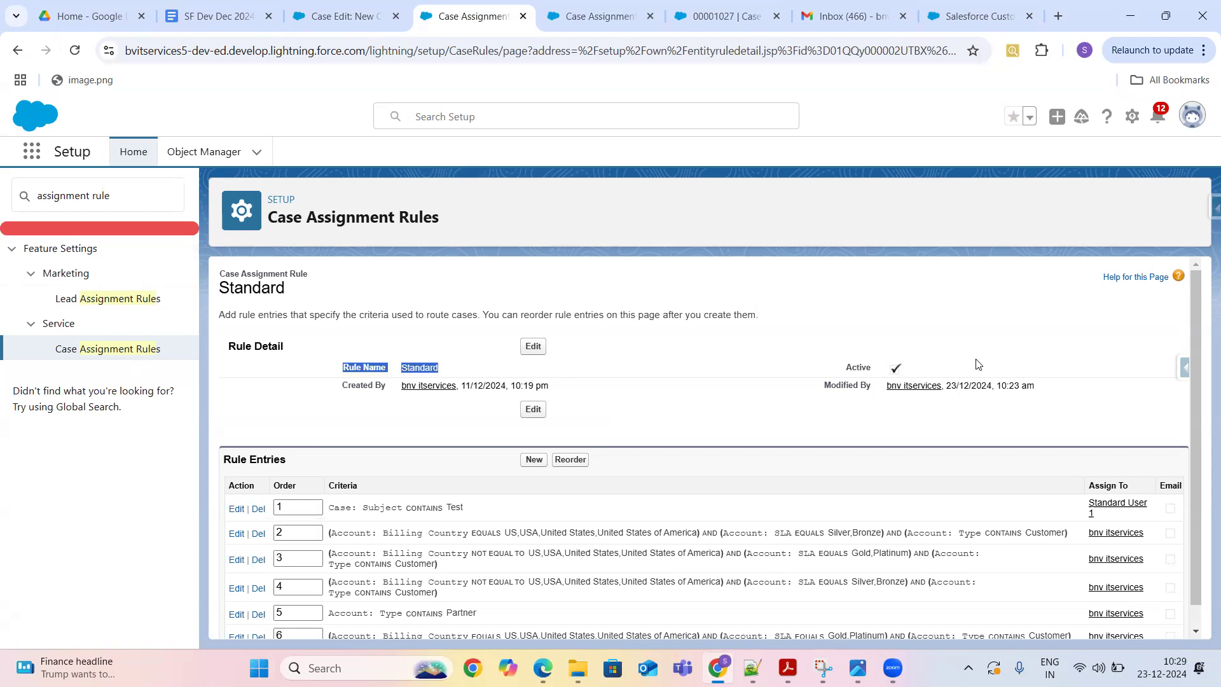
pyautogui.click(132, 350)
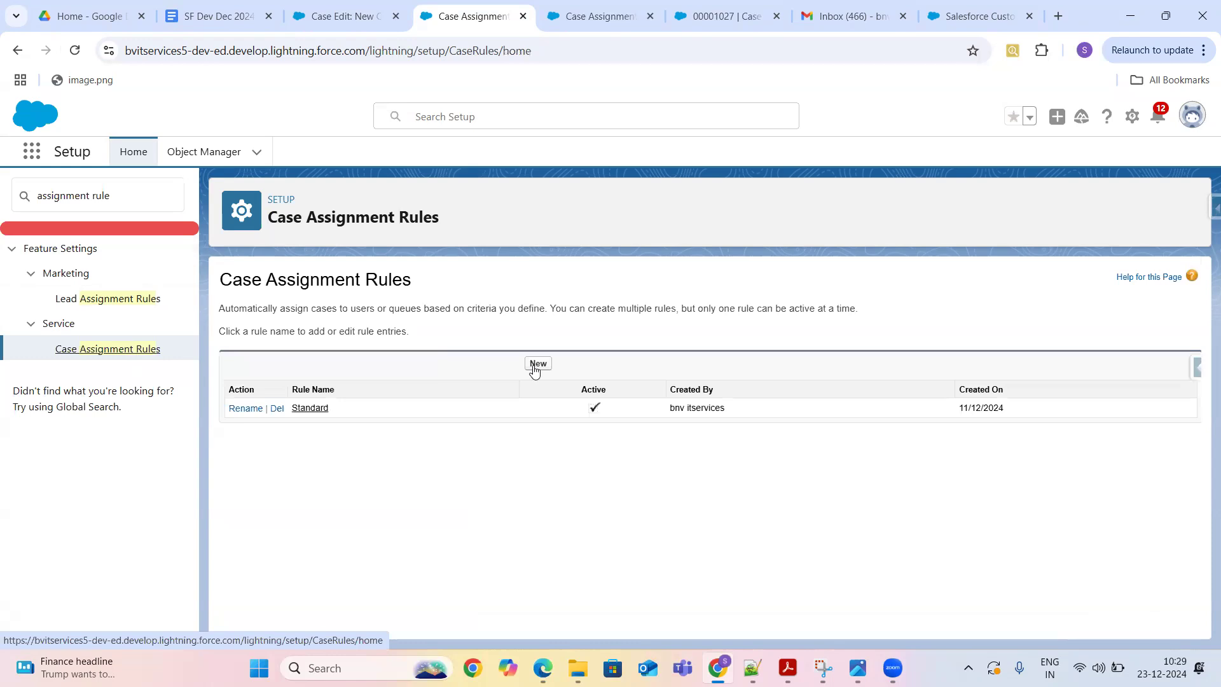
# - Create and save an active rule named 'Case Assignment Rules', then open it
pyautogui.click(538, 364)
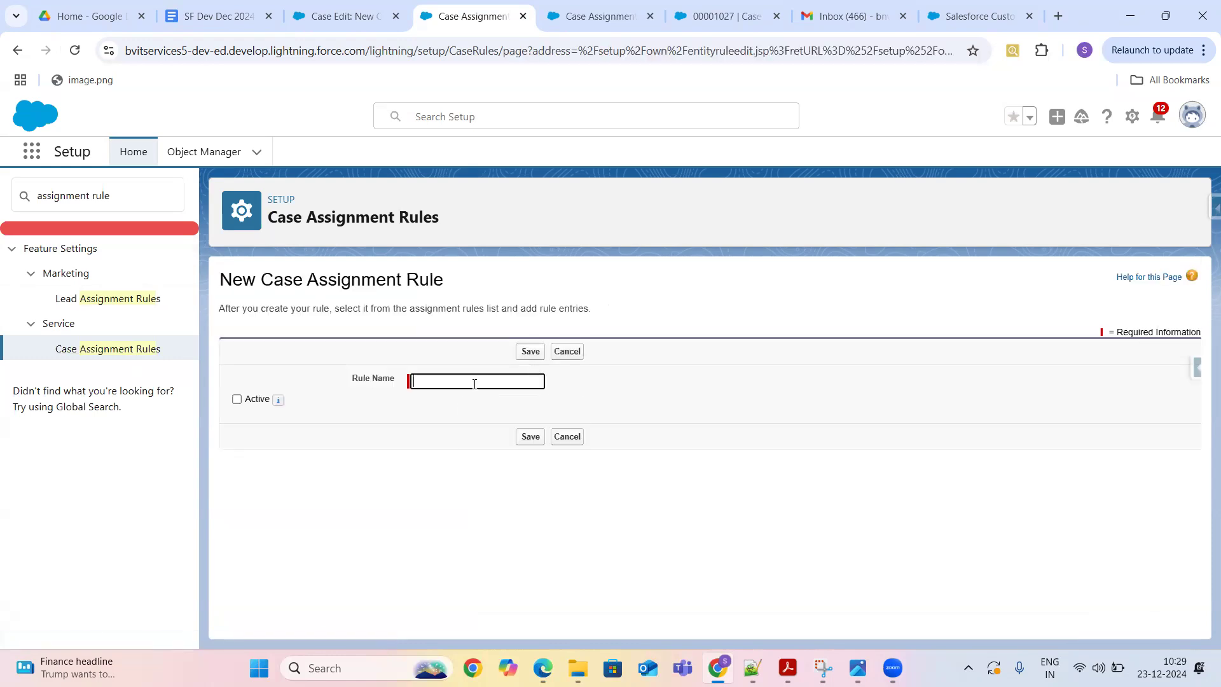
pyautogui.click(474, 383)
pyautogui.write('Case Assignment Rules')
pyautogui.click(237, 400)
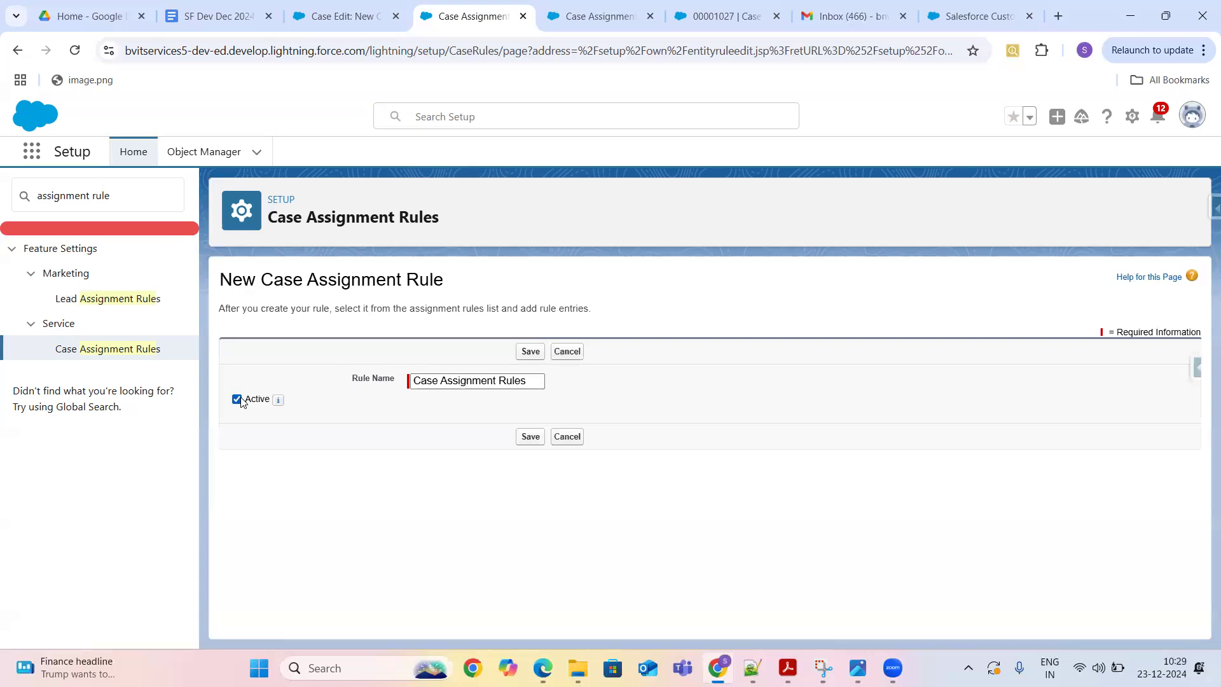
pyautogui.click(529, 438)
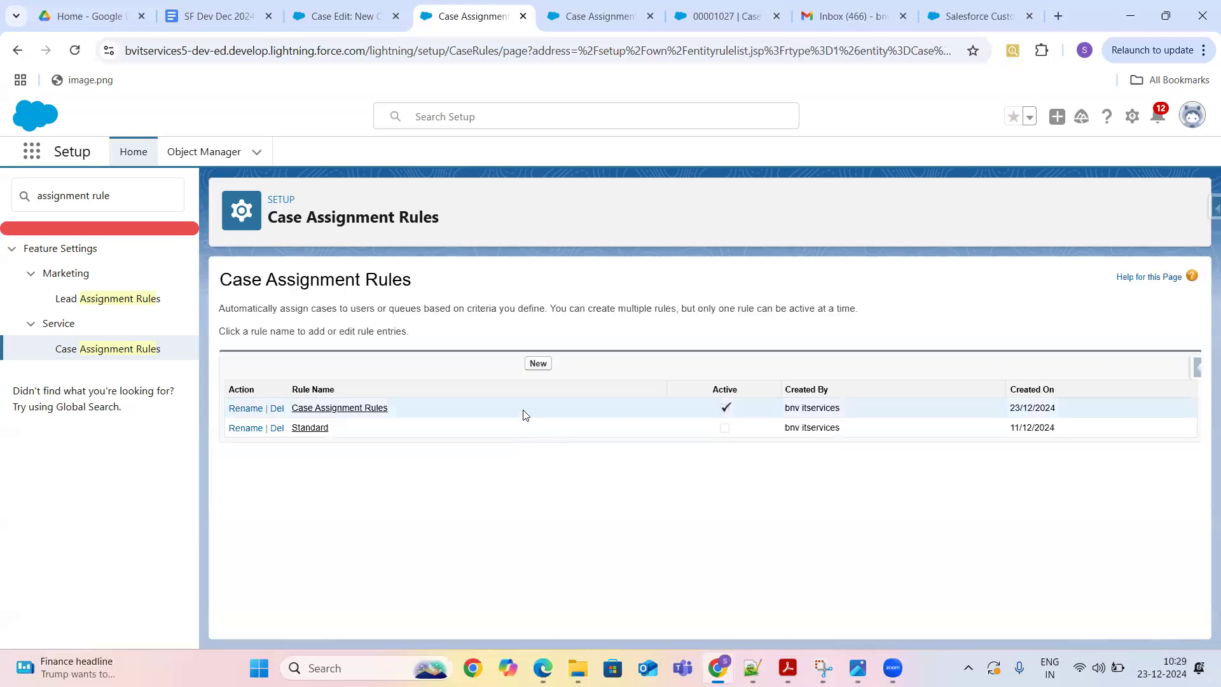
pyautogui.click(335, 409)
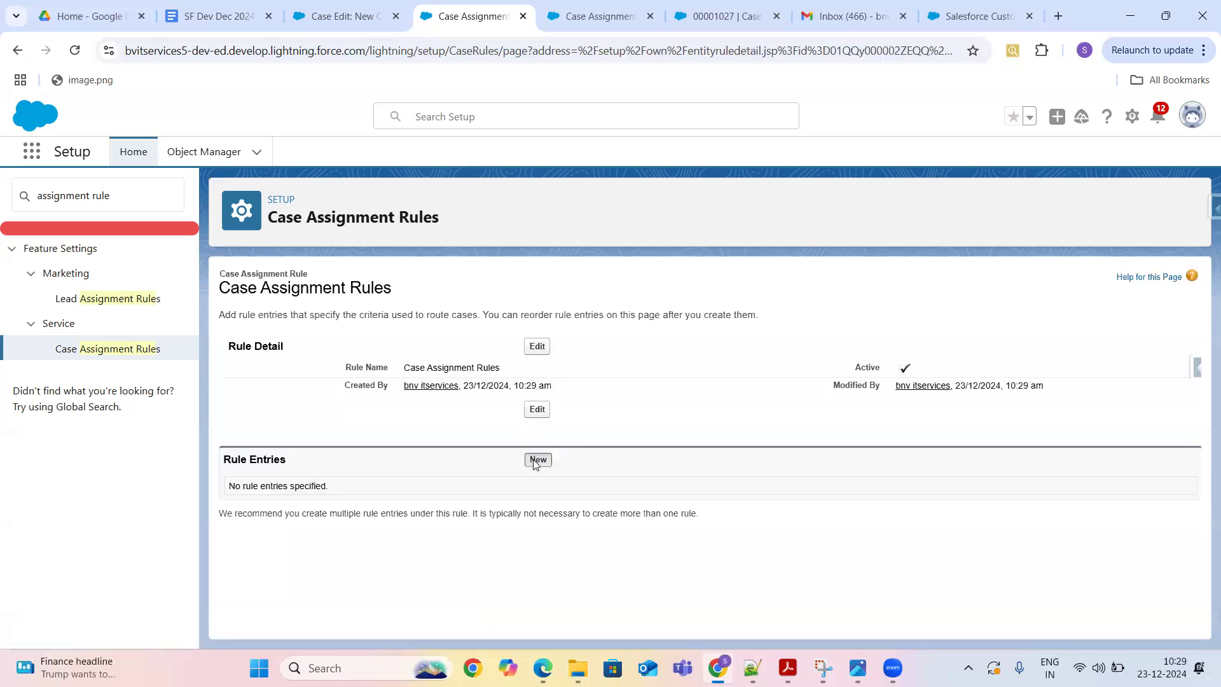
# - Start a new rule entry and clear the mistaken text typed into Sort Order
pyautogui.click(537, 459)
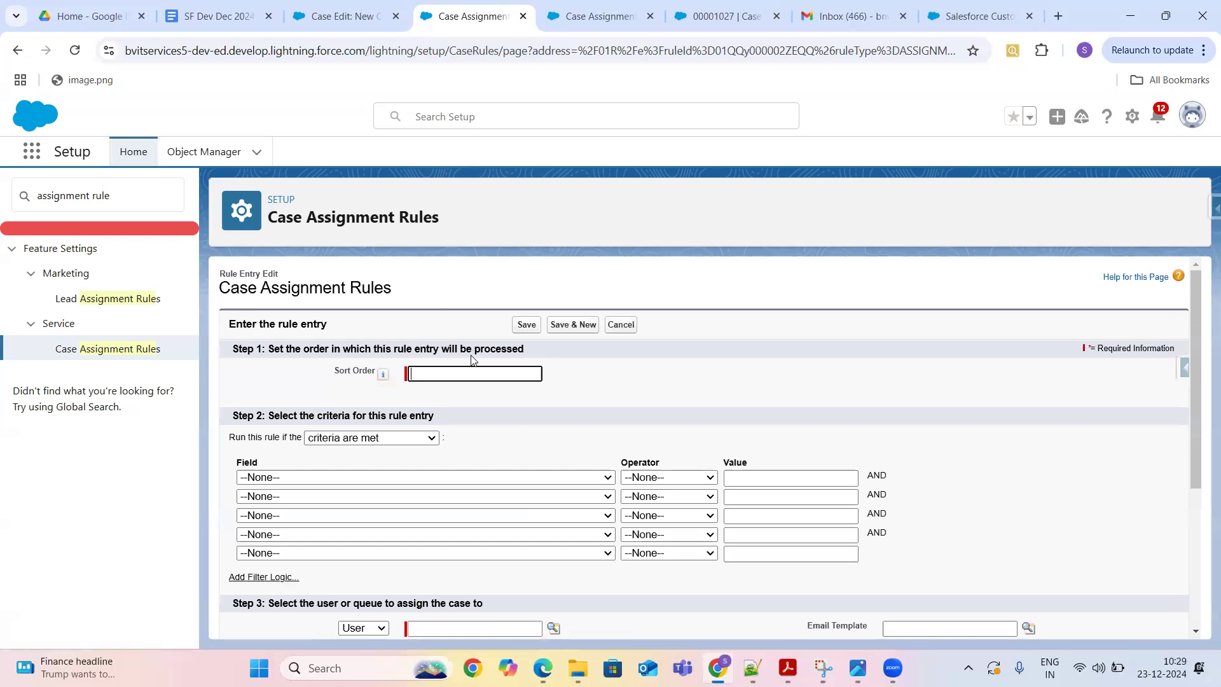
pyautogui.click(447, 372)
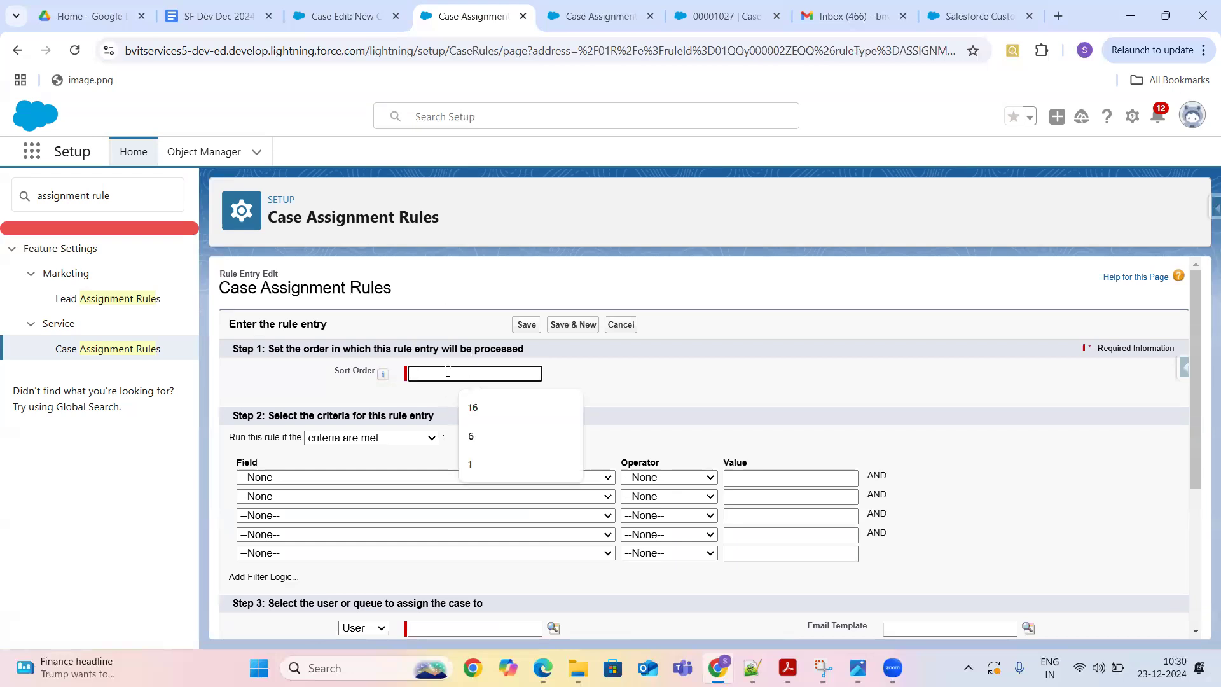
pyautogui.write('Own')
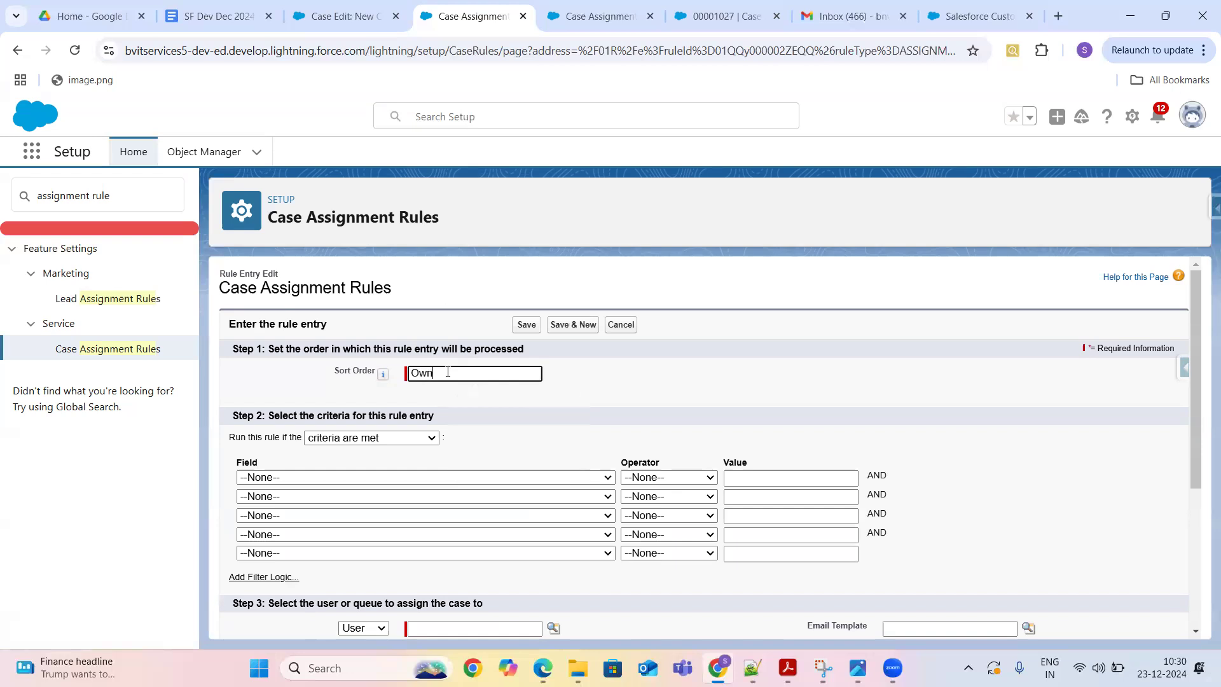
pyautogui.write('er Assignments')
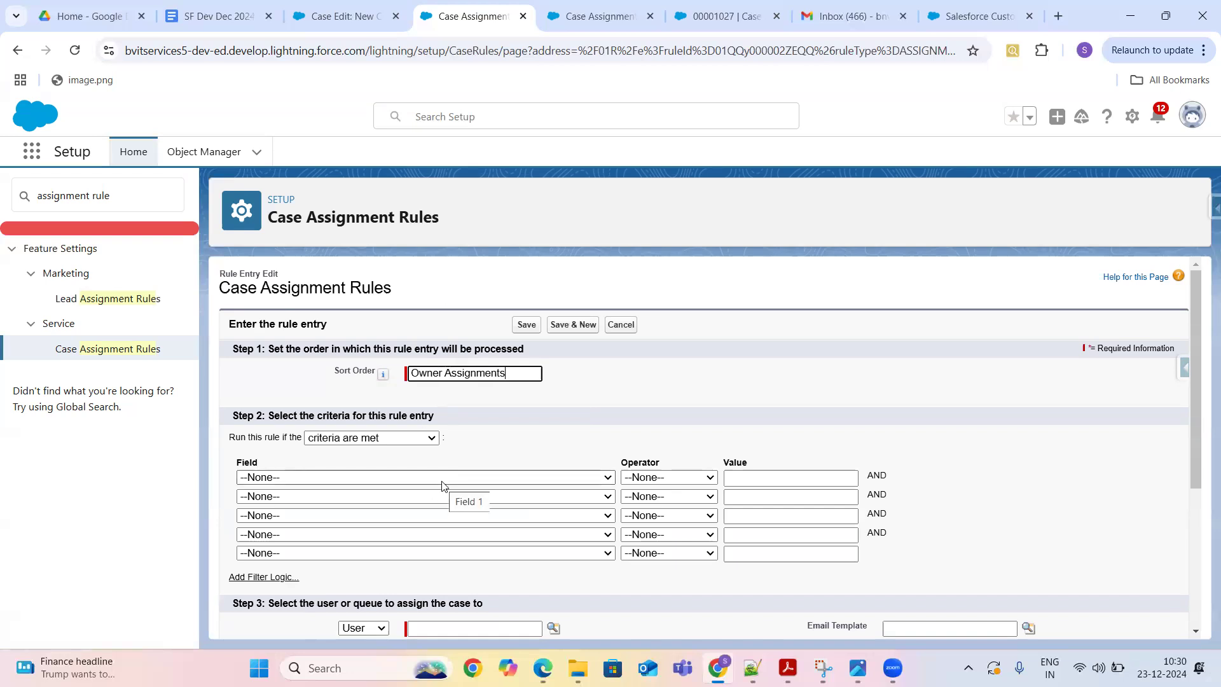
pyautogui.press('BackSpace')
pyautogui.press('BackSpace')
pyautogui.press('BackSpace')
pyautogui.press('BackSpace')
pyautogui.press('BackSpace')
pyautogui.press('BackSpace')
pyautogui.press('BackSpace')
pyautogui.press('BackSpace')
pyautogui.press('BackSpace')
pyautogui.press('BackSpace')
pyautogui.press('BackSpace')
pyautogui.press('BackSpace')
pyautogui.press('BackSpace')
pyautogui.press('BackSpace')
pyautogui.press('BackSpace')
pyautogui.press('BackSpace')
pyautogui.press('BackSpace')
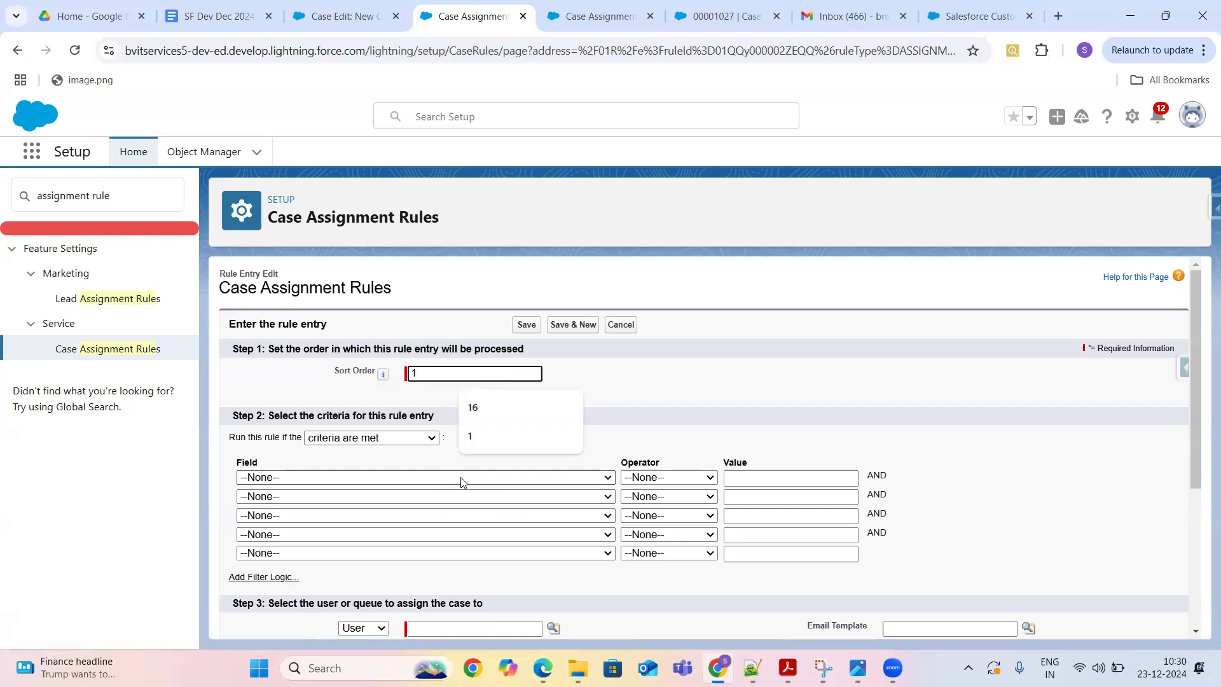
# - Set the first criterion to Case: Subject contains 'Test'
pyautogui.click(460, 478)
pyautogui.press('s')
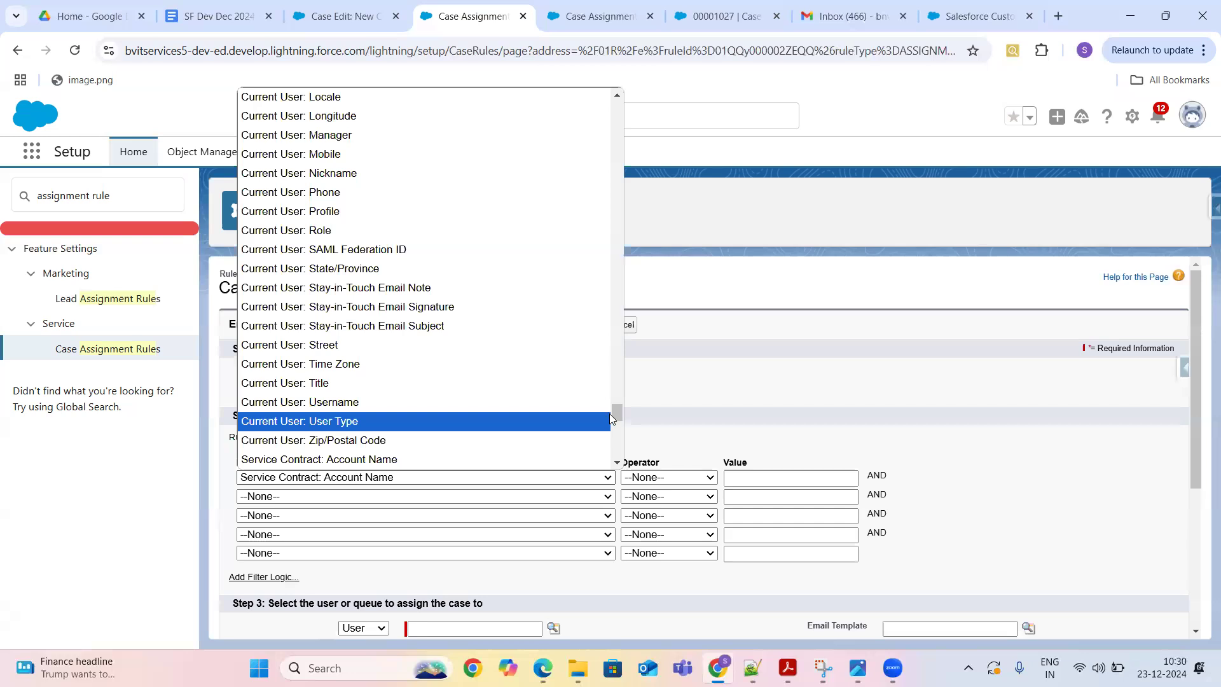
pyautogui.moveTo(617, 361); pyautogui.dragTo(606, 482)
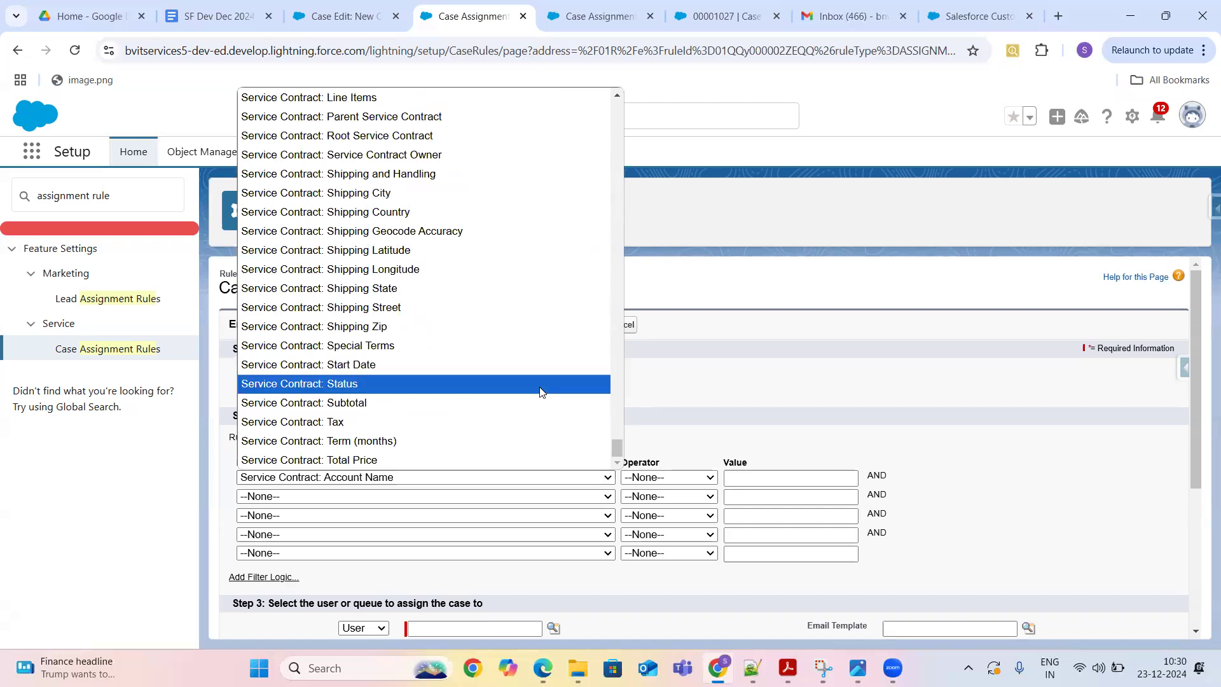
pyautogui.press('c')
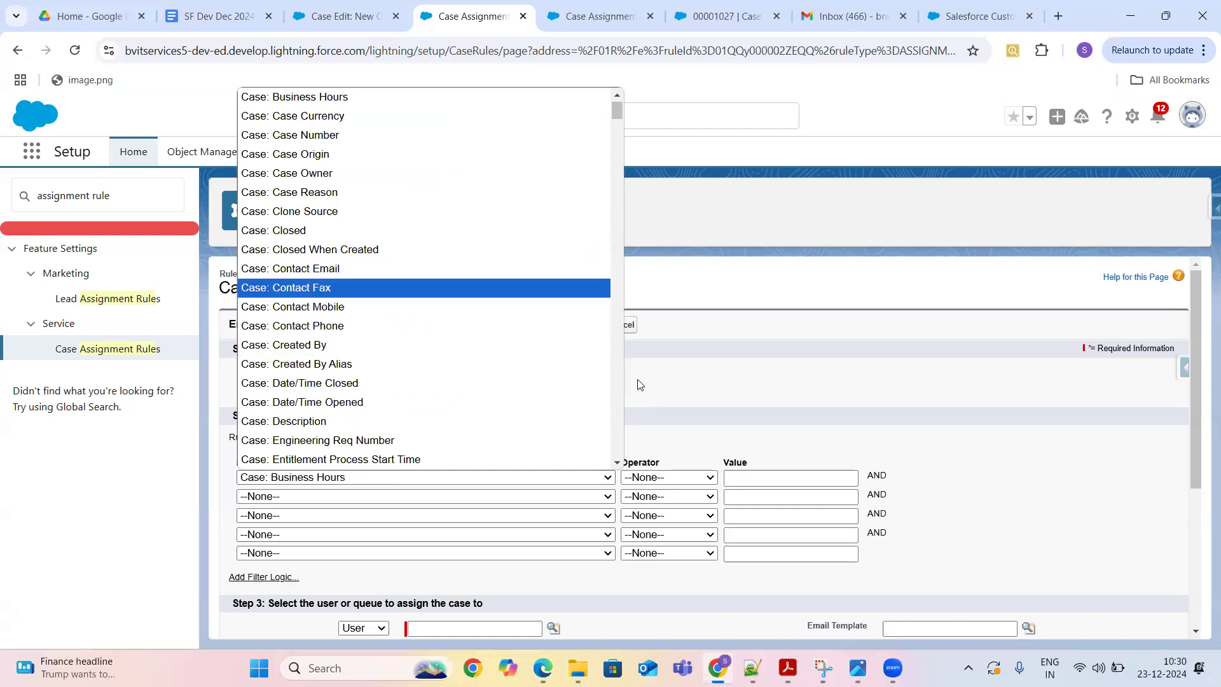
pyautogui.click(616, 463)
pyautogui.click(618, 465)
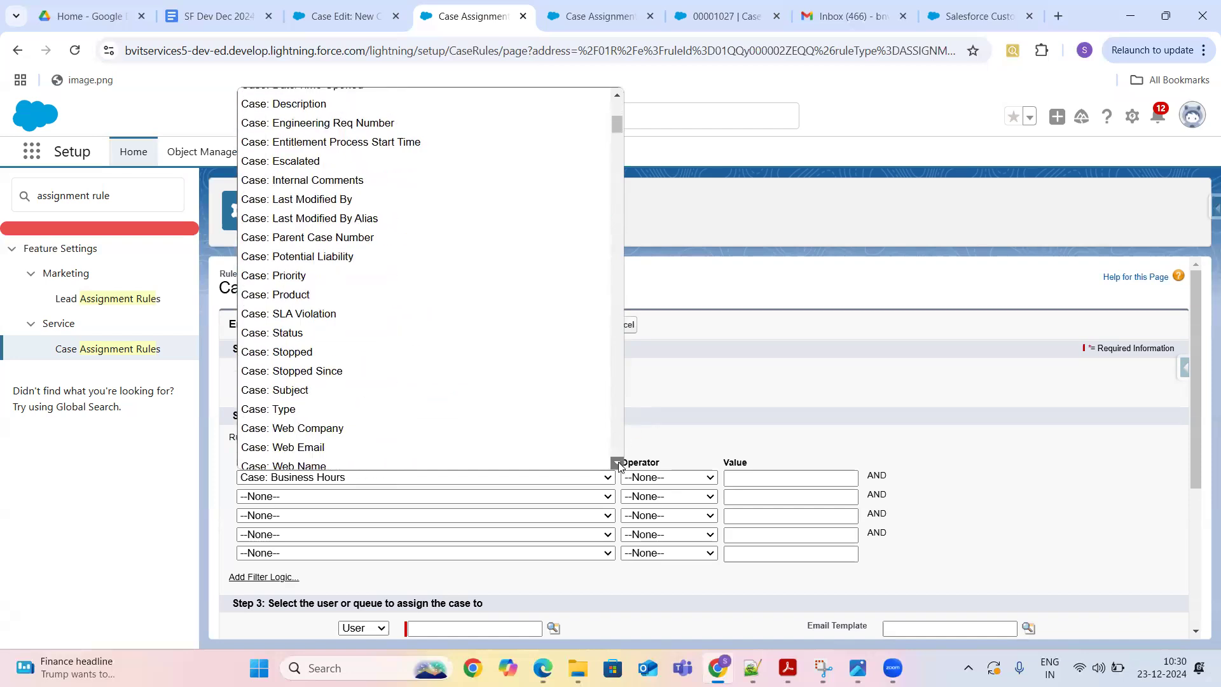
pyautogui.click(314, 384)
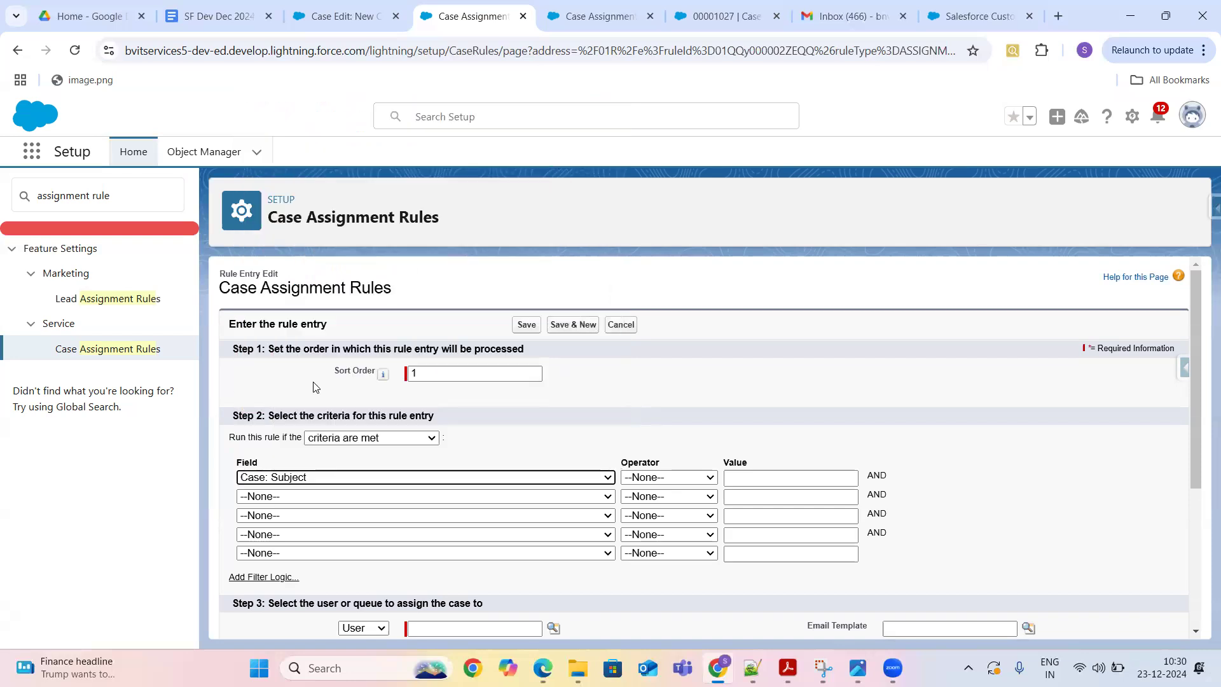
pyautogui.click(665, 478)
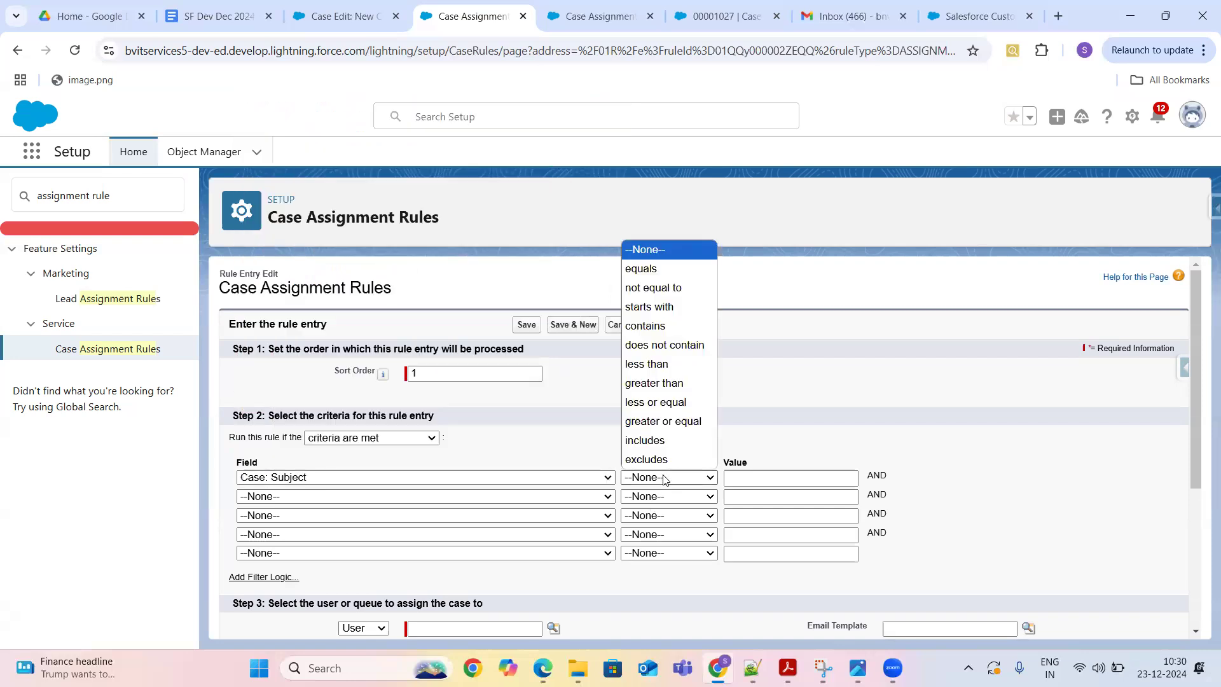
pyautogui.click(653, 328)
pyautogui.click(743, 482)
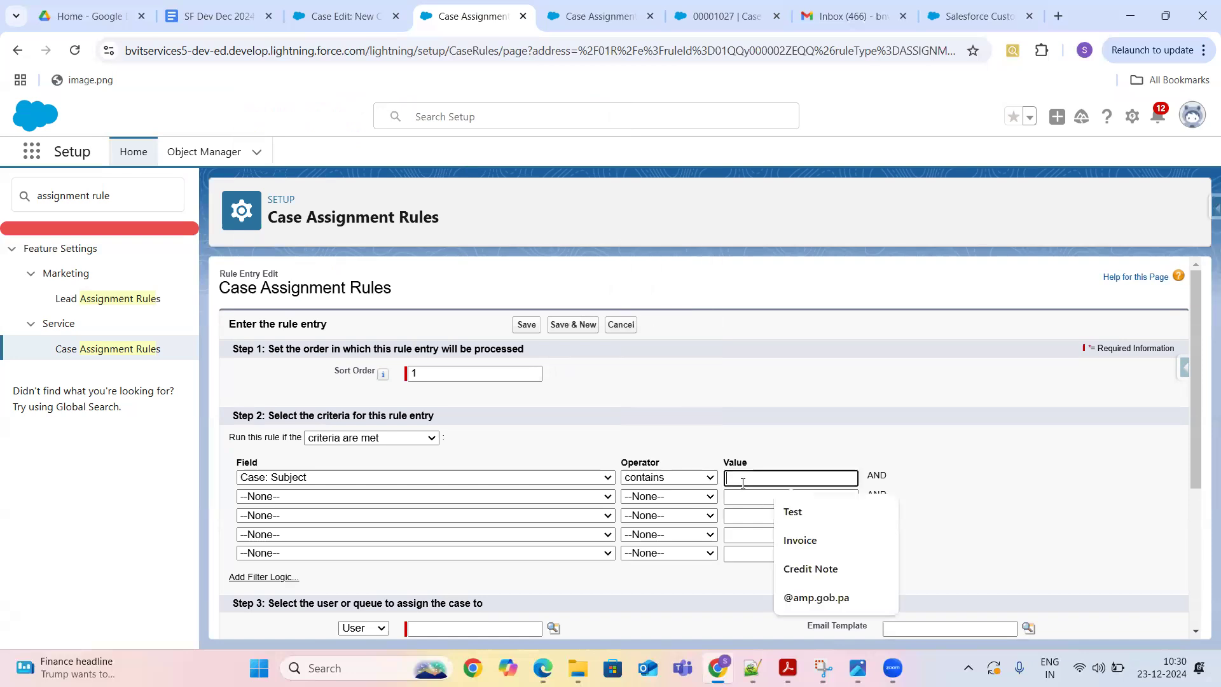
pyautogui.write('Test')
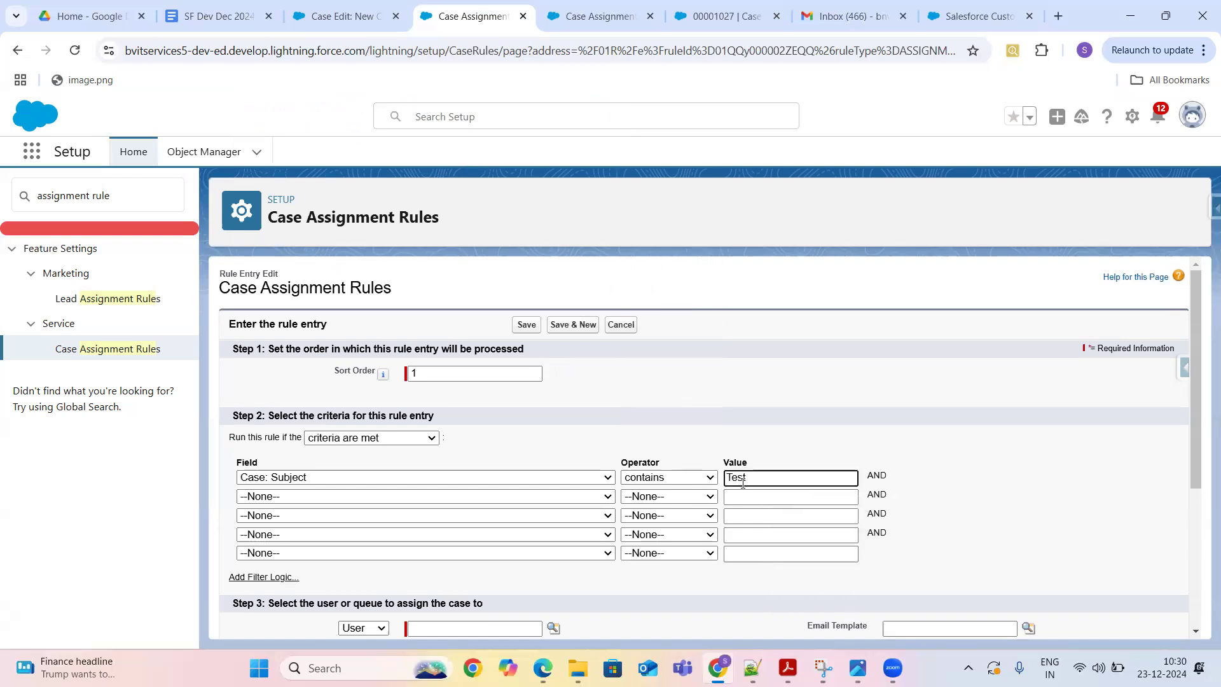
# - Assign matching cases to Standard User 1 through the user lookup and save the entry
pyautogui.click(526, 325)
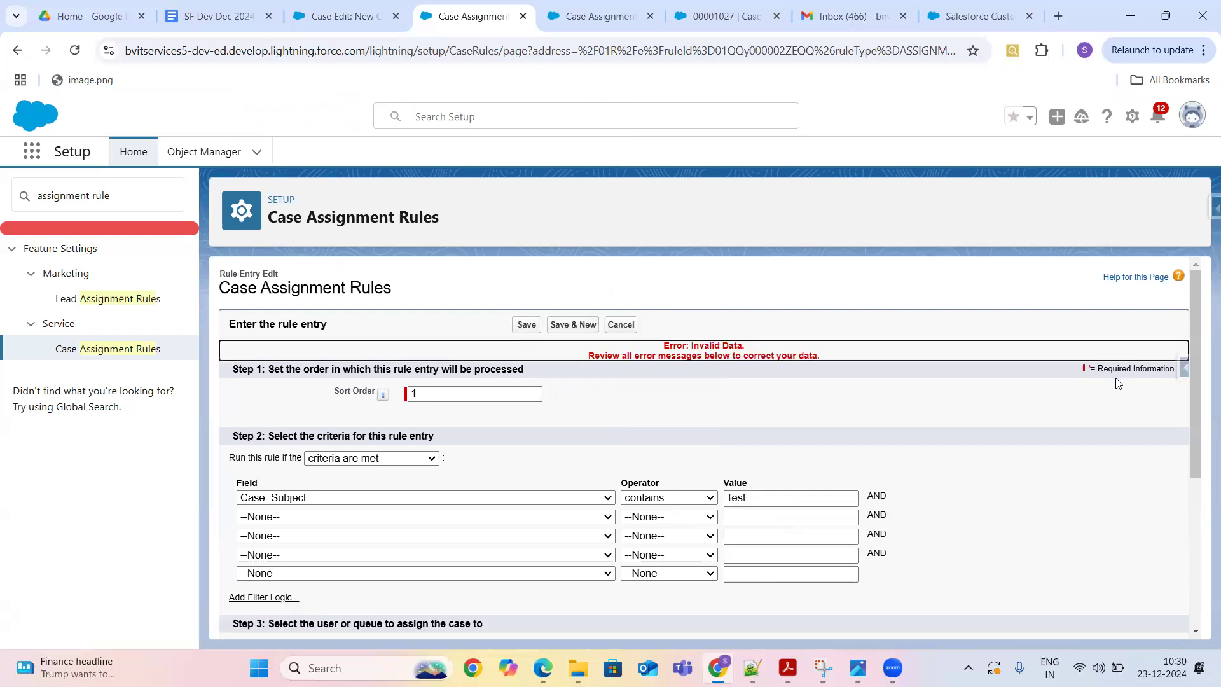
pyautogui.moveTo(1199, 346); pyautogui.dragTo(1199, 493)
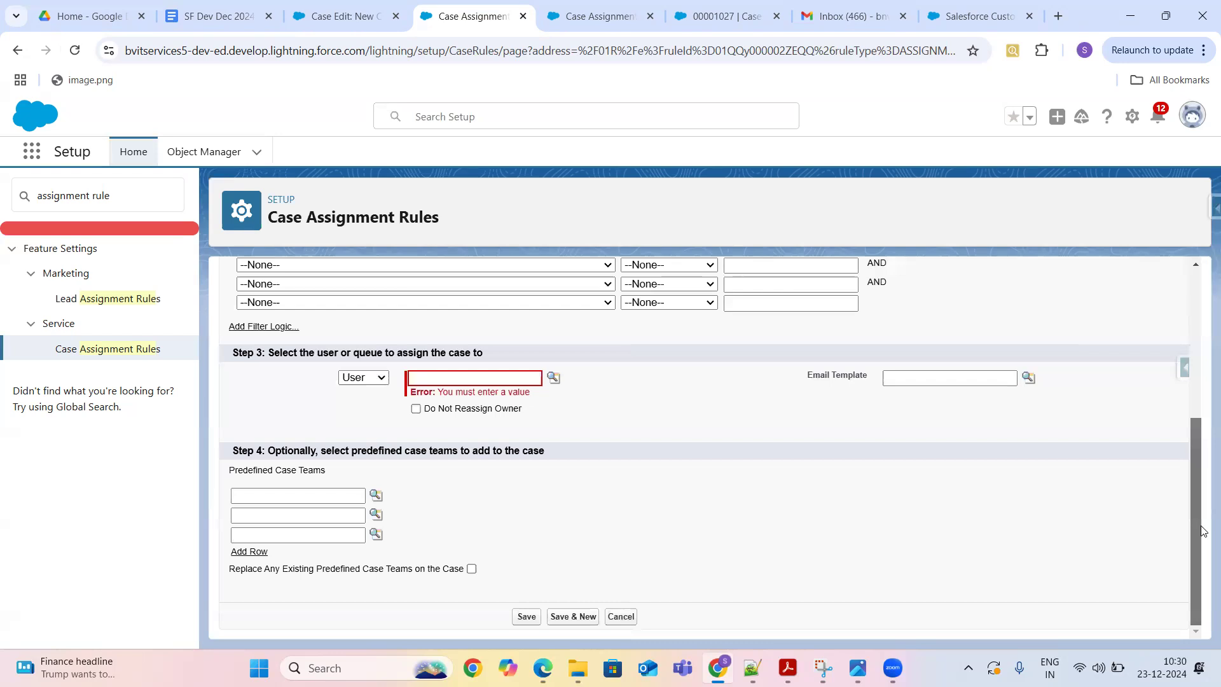
pyautogui.click(552, 378)
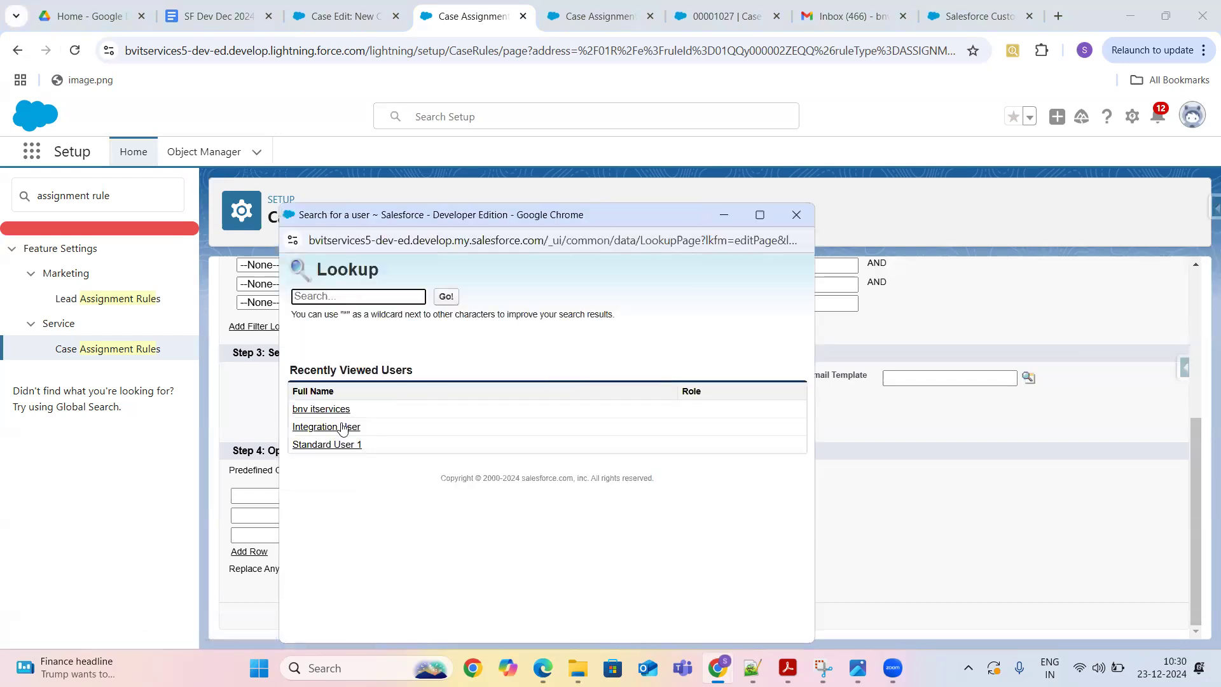
pyautogui.click(329, 444)
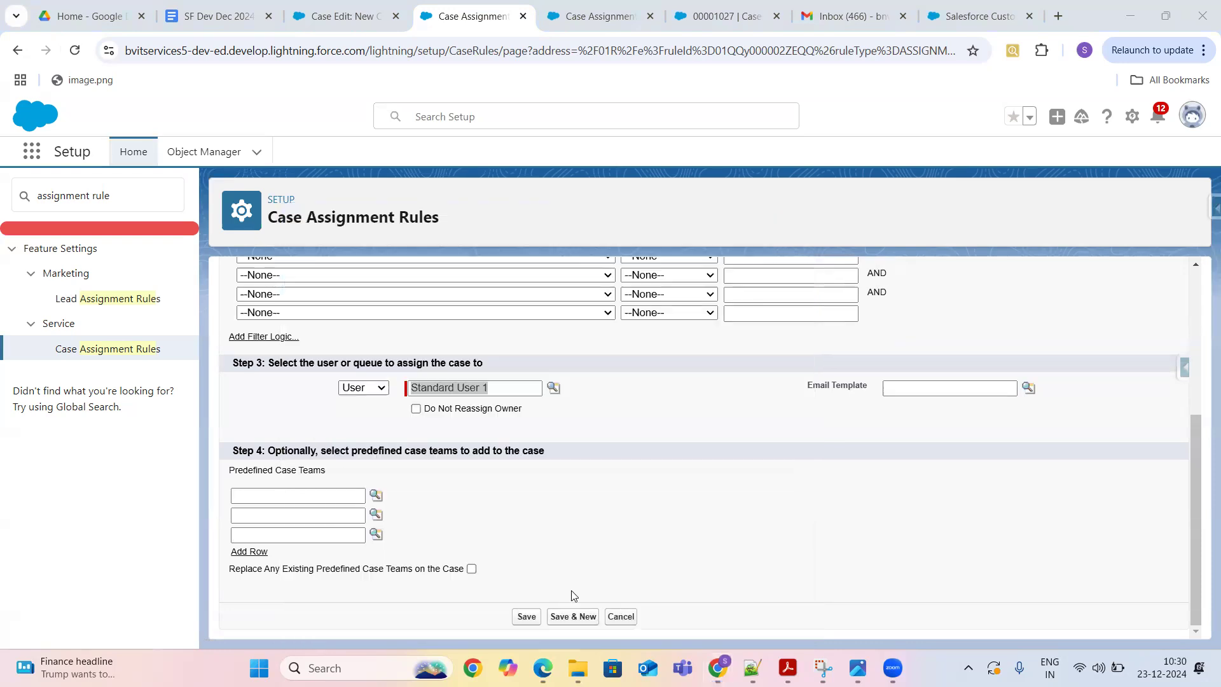
pyautogui.click(525, 616)
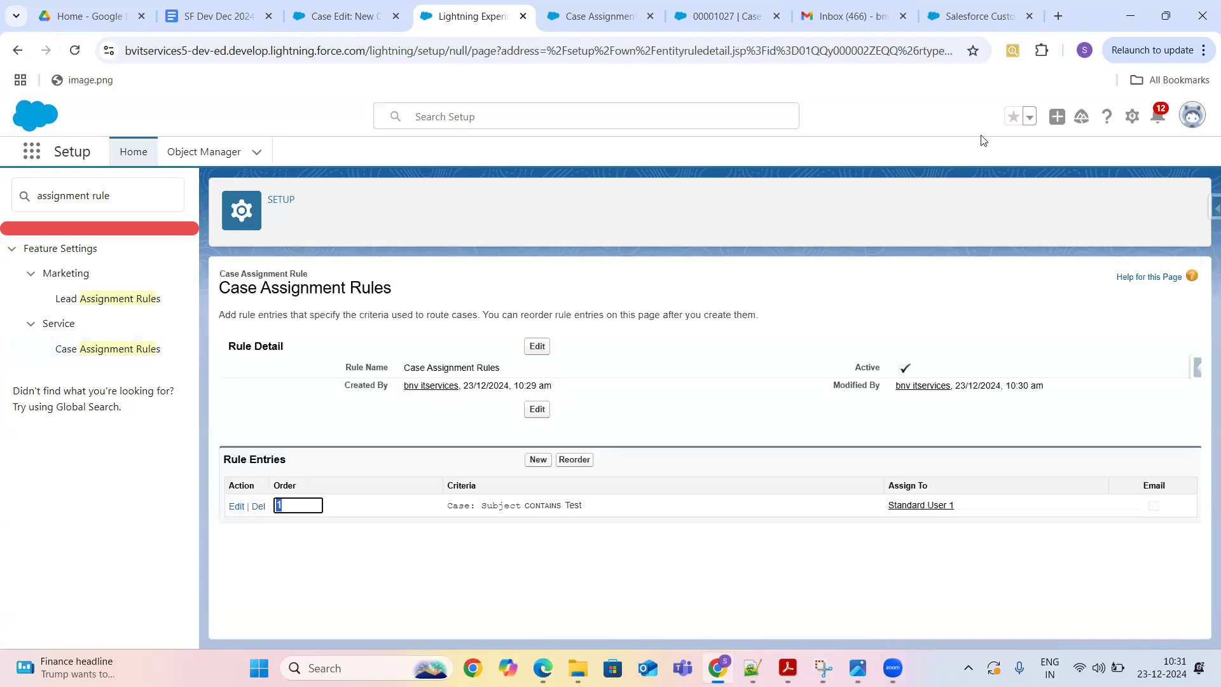
# - Discard the case in progress and start a new case with a recent contact and Phone origin
pyautogui.hotkey('ctrl', '9')
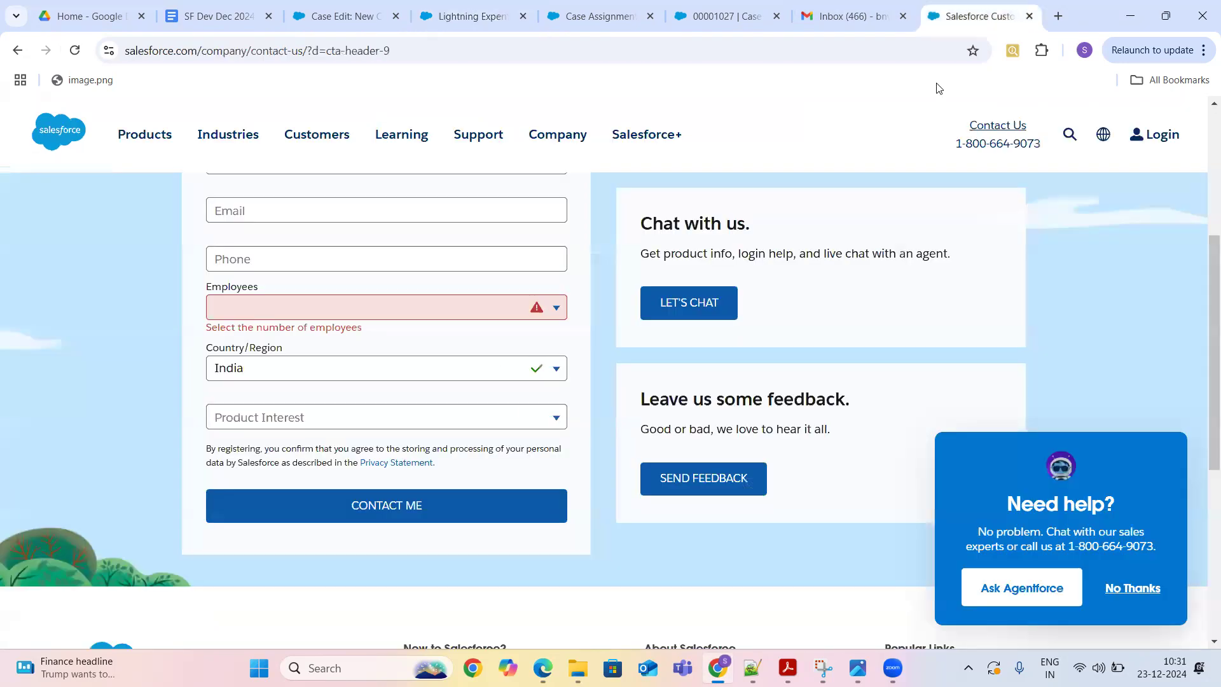
pyautogui.click(417, 32)
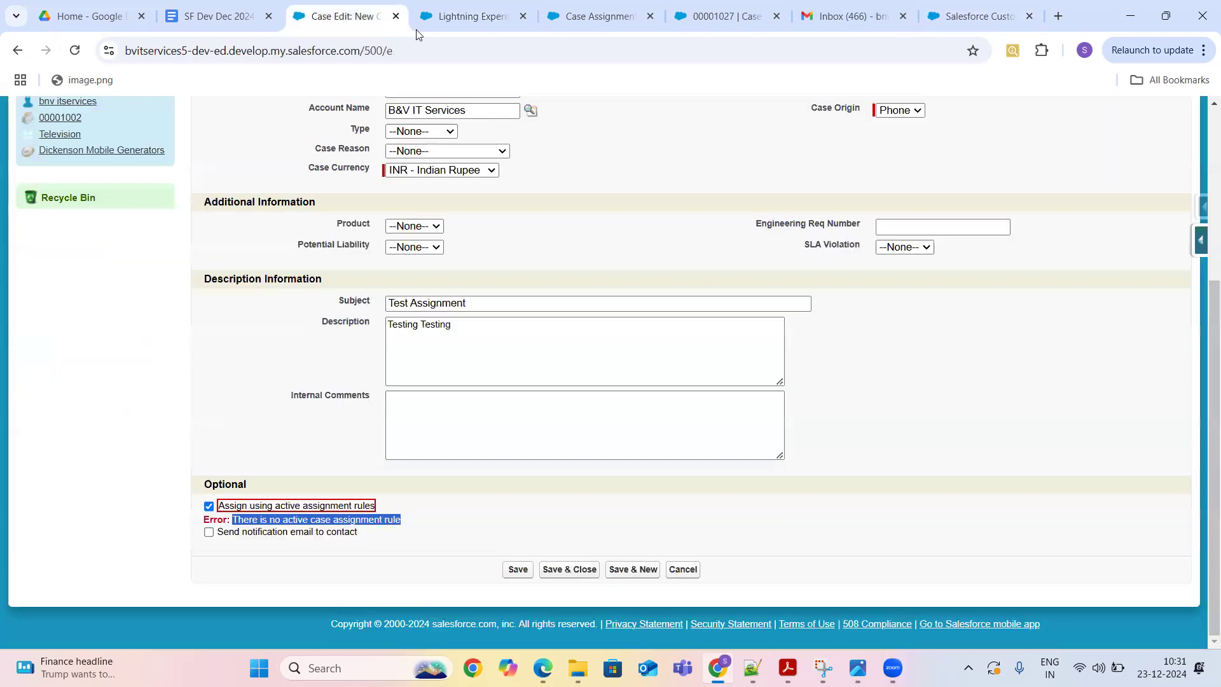
pyautogui.click(682, 569)
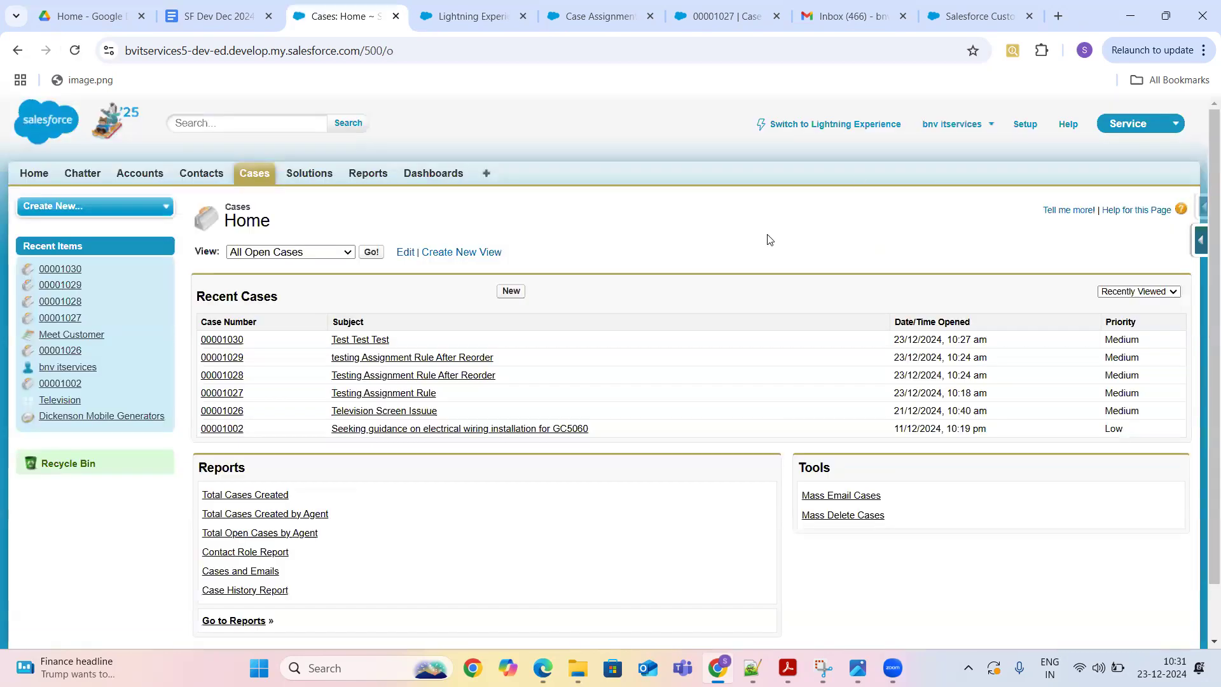
pyautogui.click(509, 296)
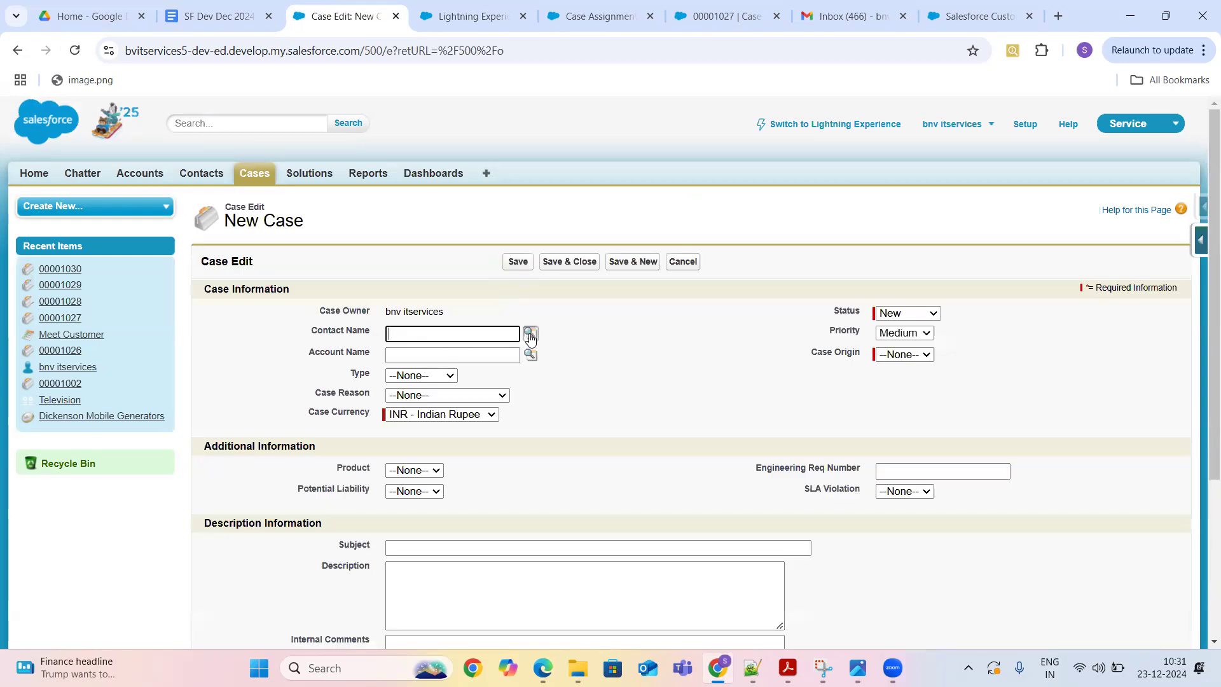
pyautogui.click(531, 335)
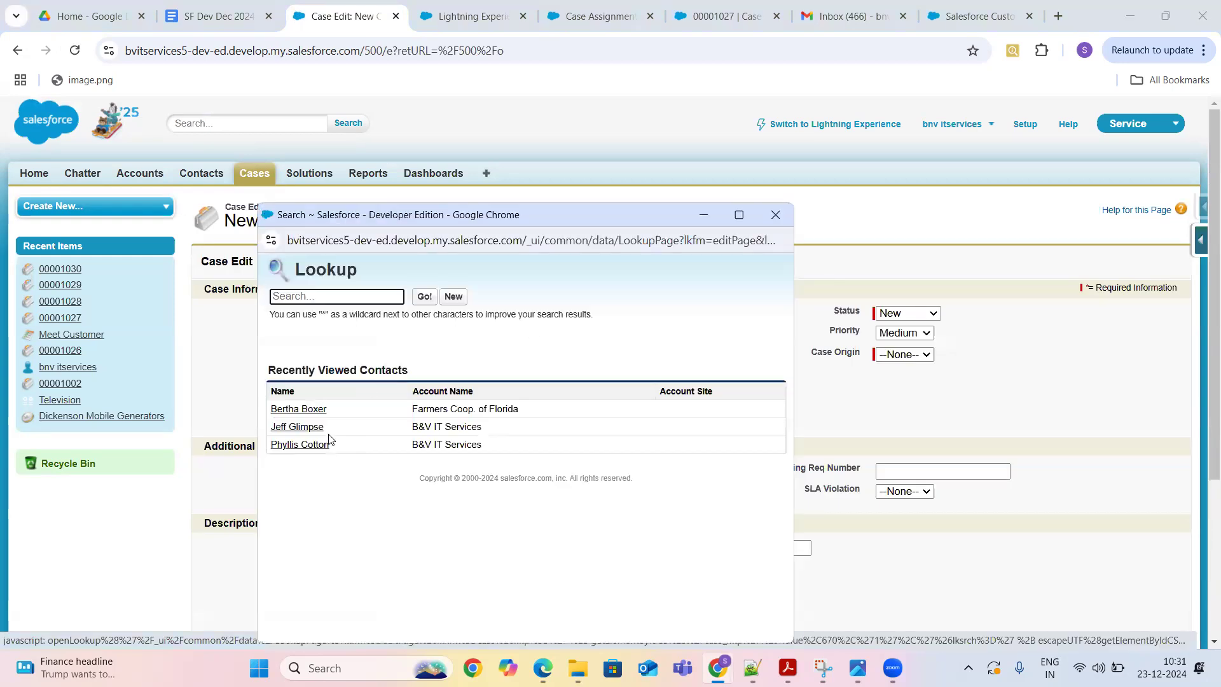
pyautogui.click(308, 427)
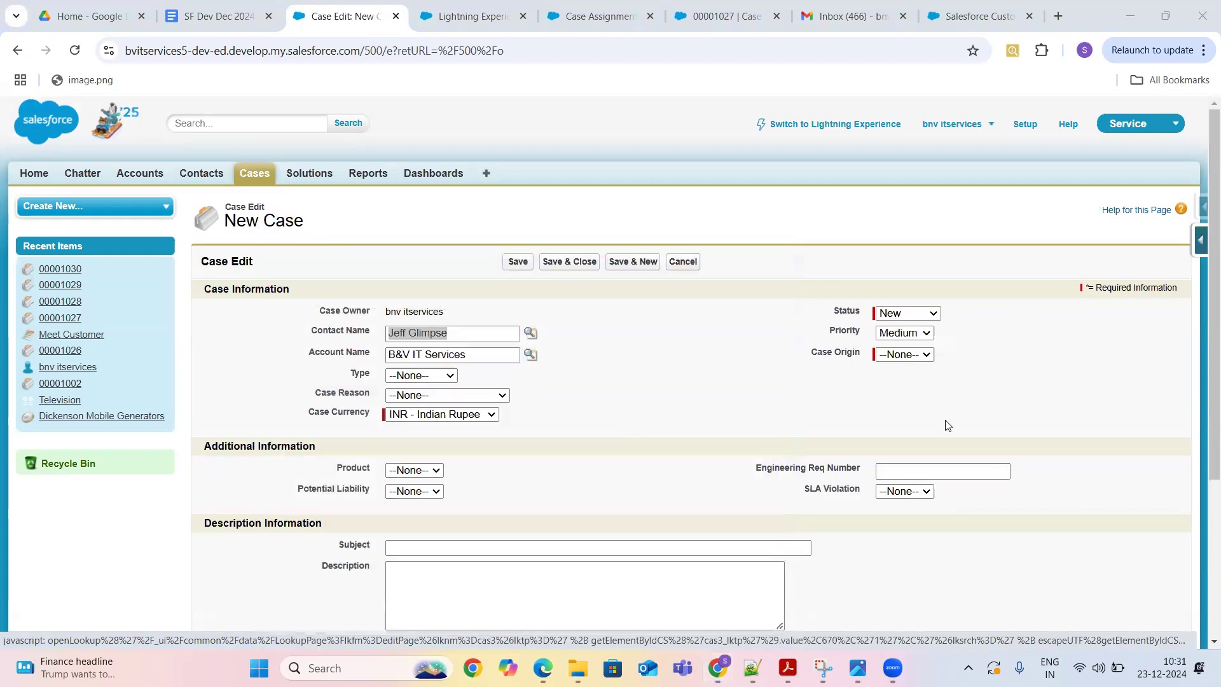
pyautogui.click(916, 361)
pyautogui.click(918, 390)
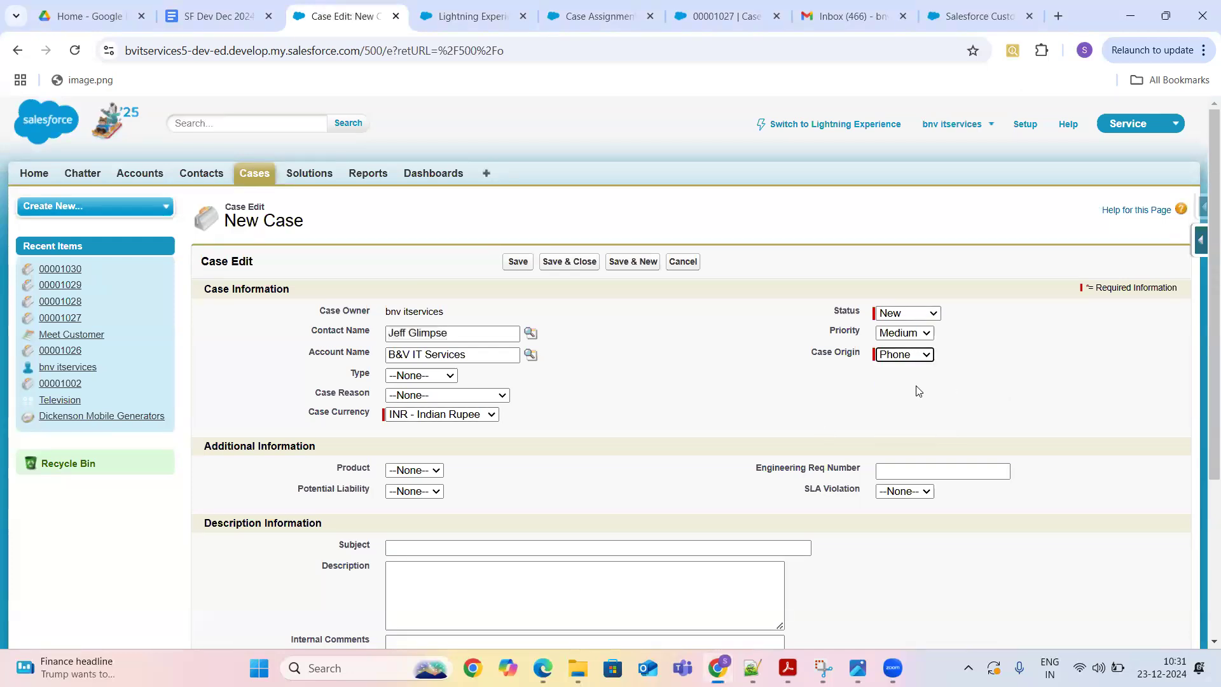
# - Enter subject 'Test Test' and a testing description, tick active assignment rules, and save
pyautogui.moveTo(1202, 241); pyautogui.dragTo(1202, 386)
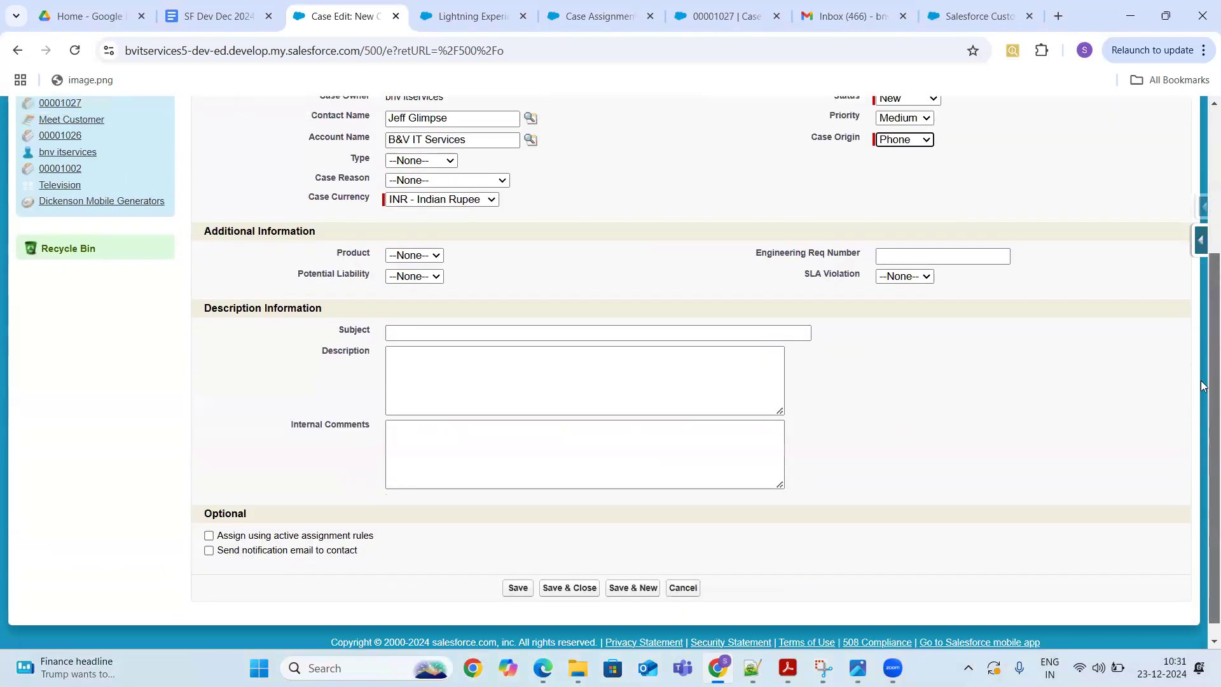
pyautogui.click(795, 335)
pyautogui.write('Test')
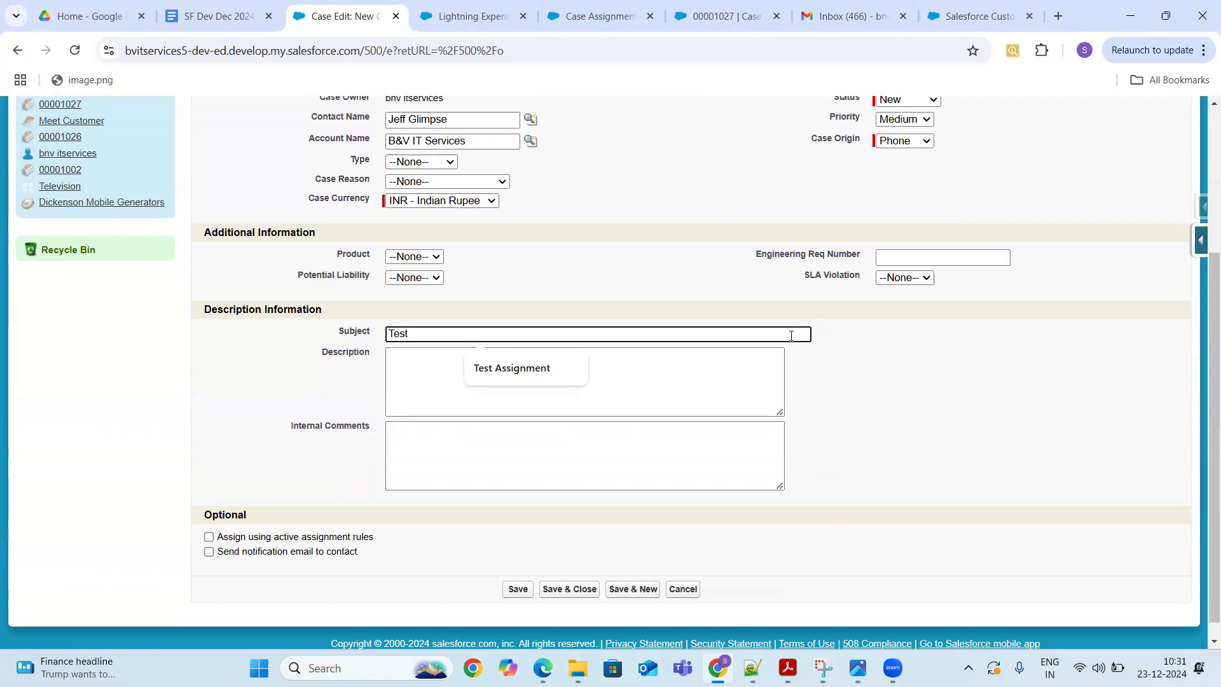
pyautogui.write(' Test')
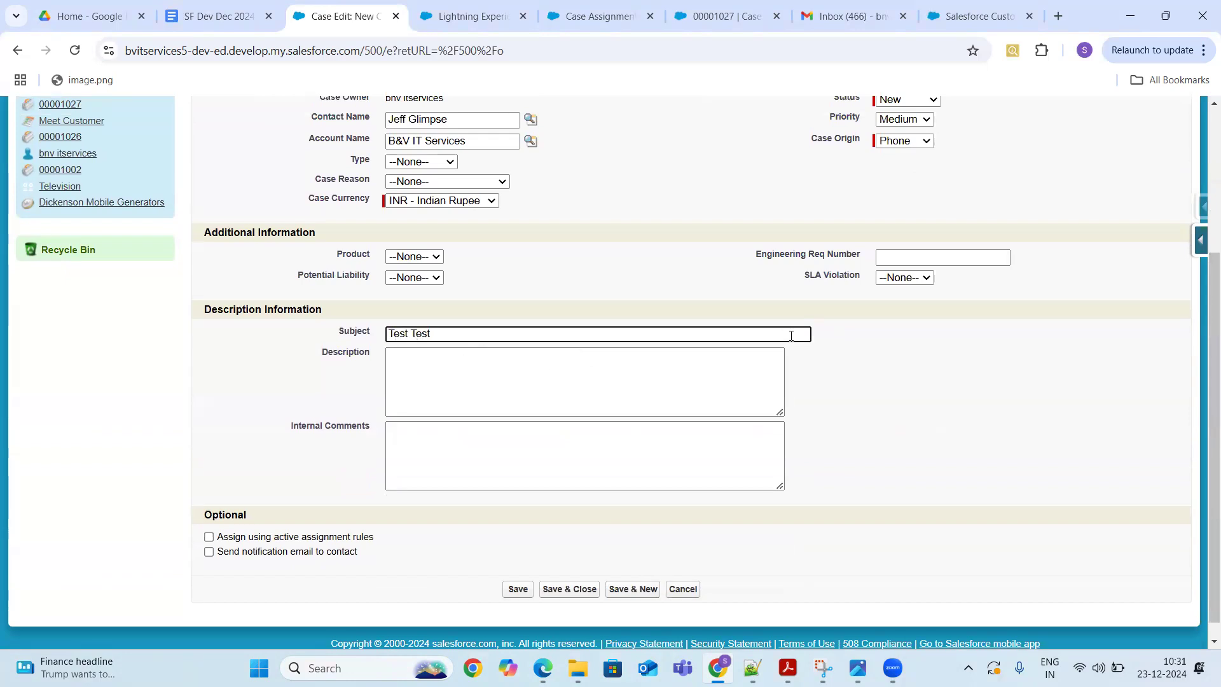
pyautogui.click(549, 378)
pyautogui.write('Tes')
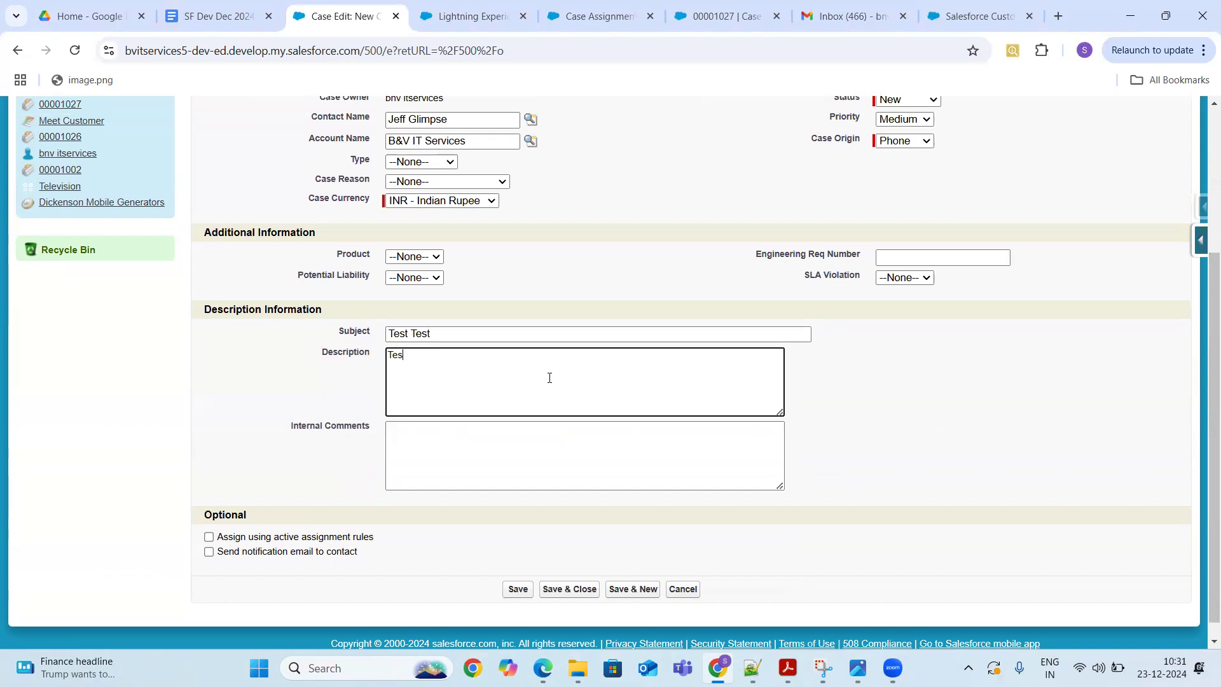
pyautogui.write('ting TEsting')
pyautogui.click(209, 537)
pyautogui.click(520, 590)
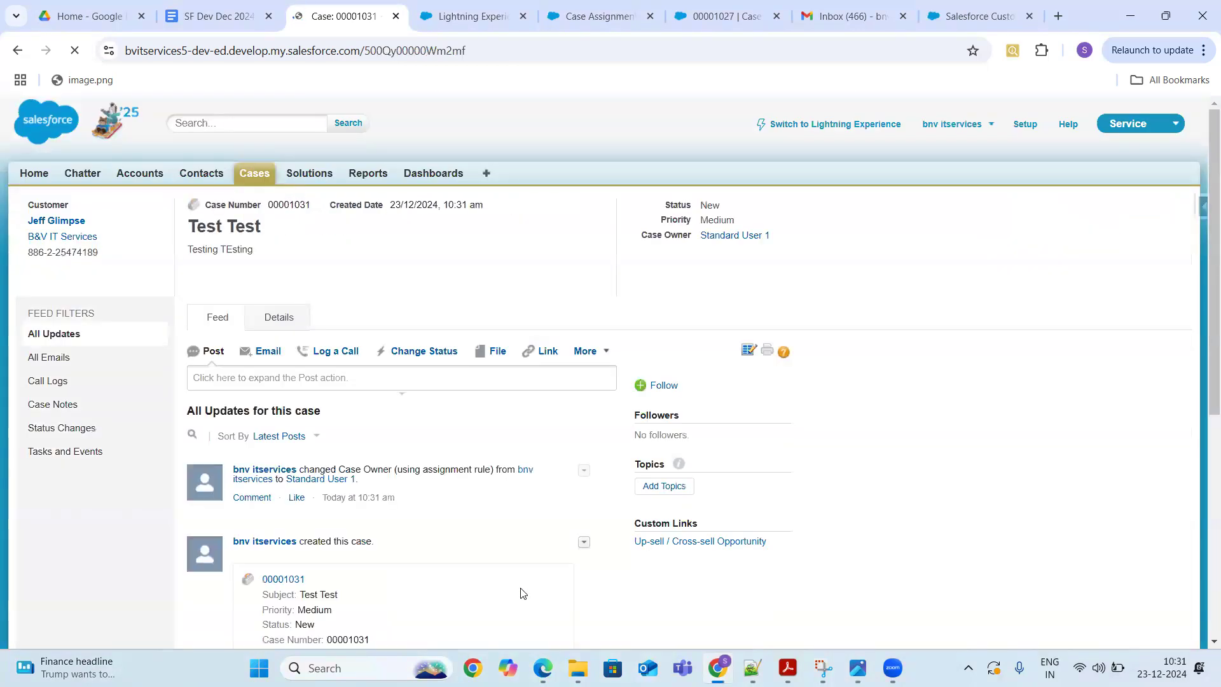
# - Check the case's Details to confirm its new owner, then return to the Setup page
pyautogui.click(288, 320)
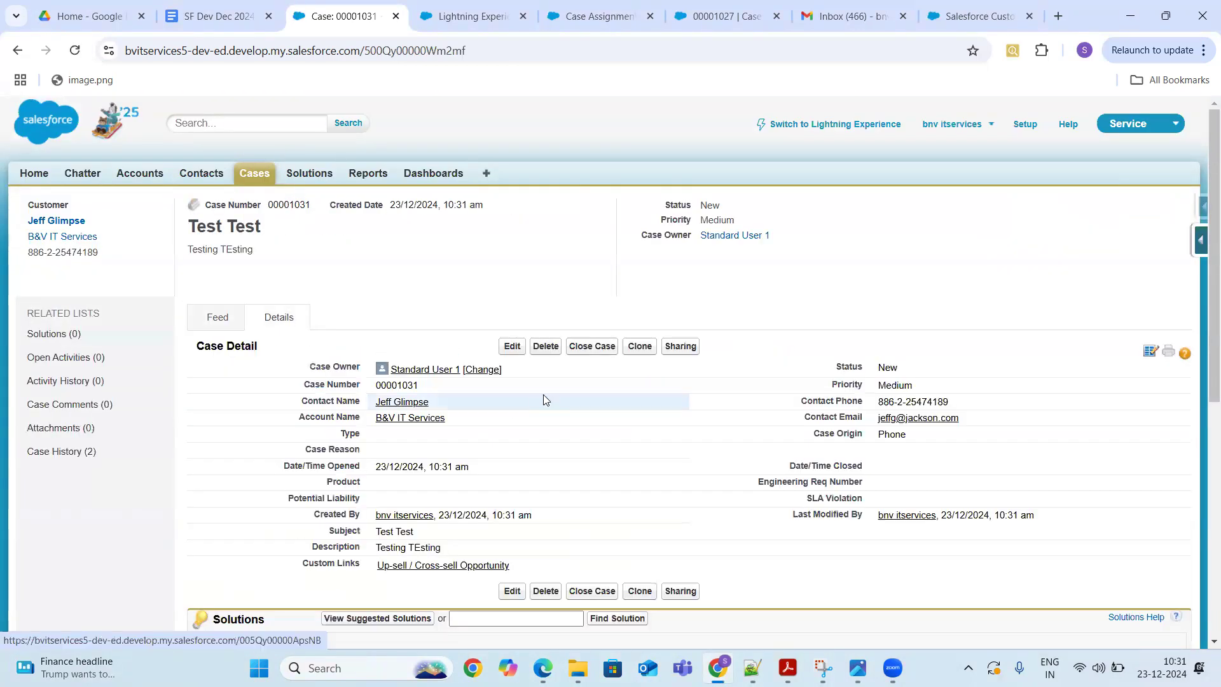
pyautogui.moveTo(525, 378); pyautogui.dragTo(385, 370)
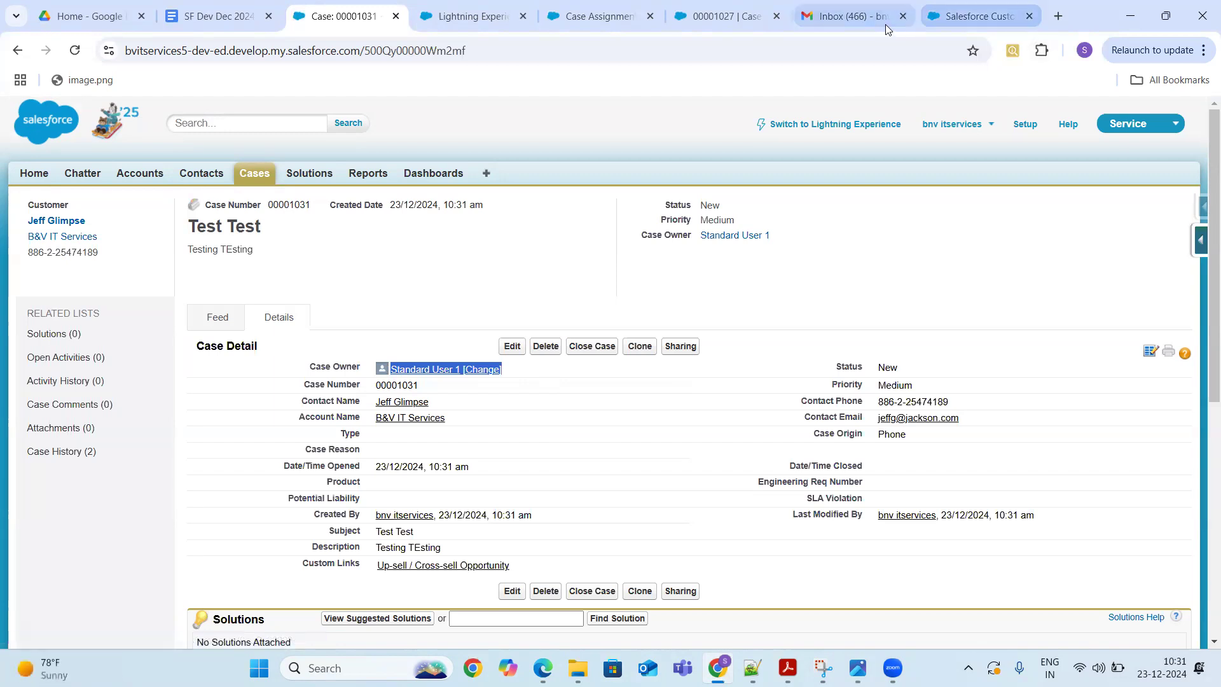
pyautogui.click(960, 21)
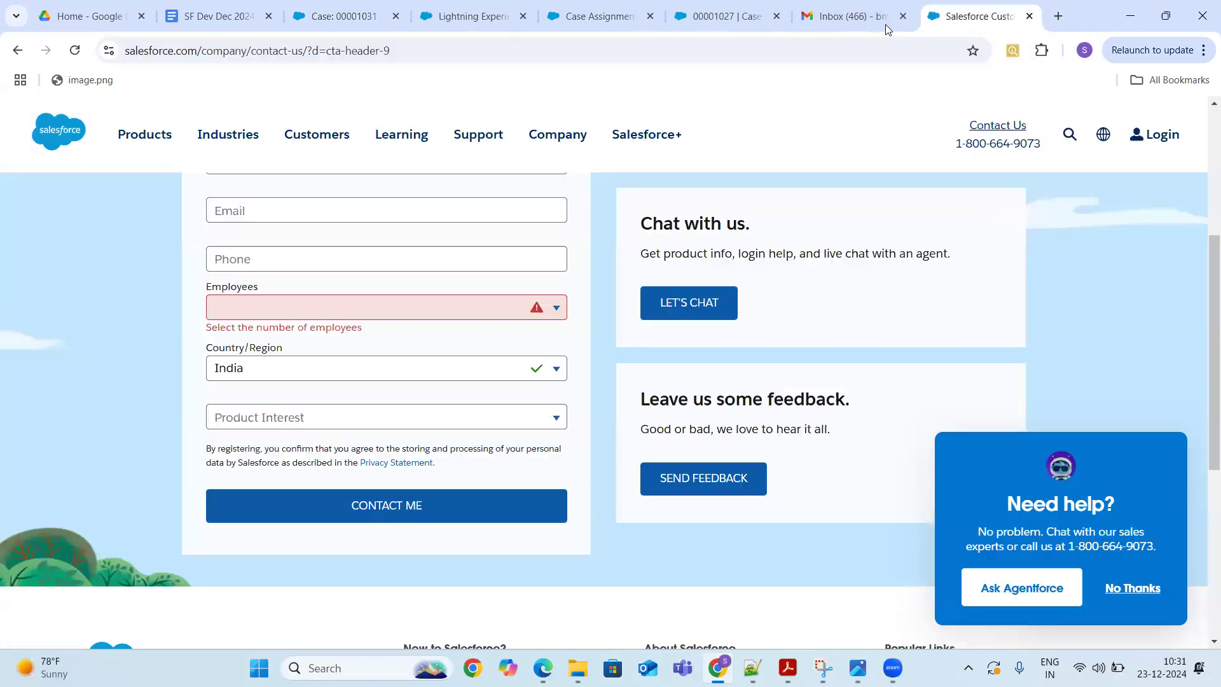
pyautogui.click(410, 25)
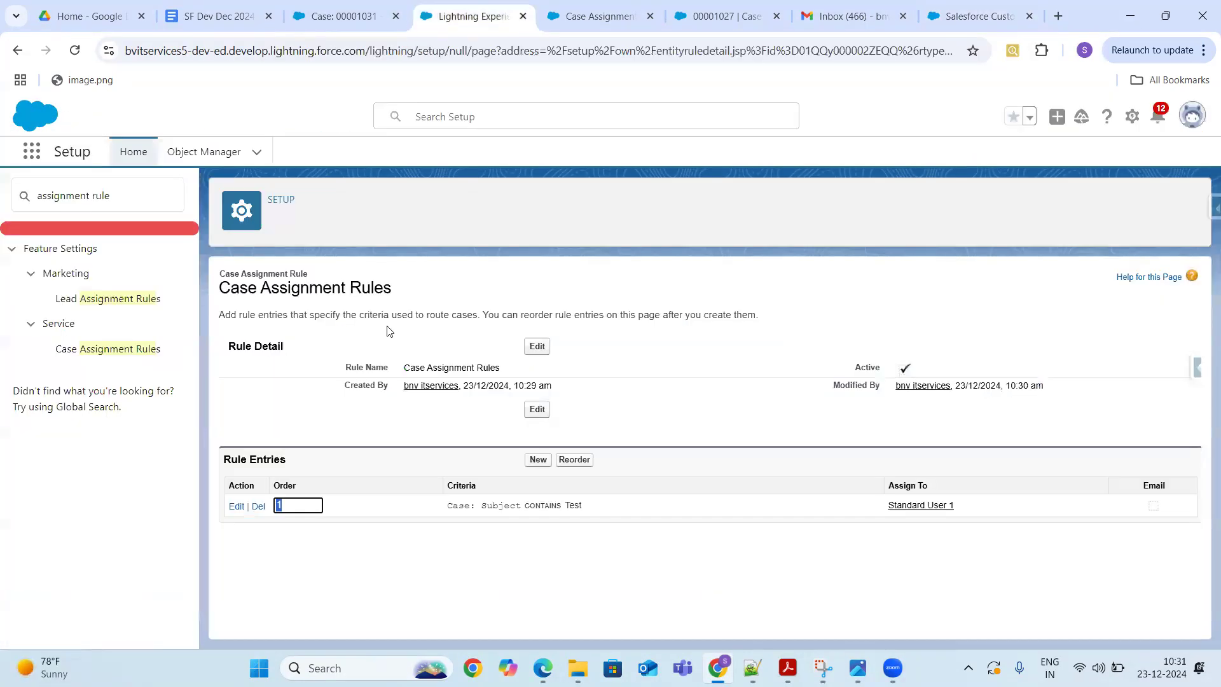
# - Review the Standard rule, then open the Case Assignment Rules rule and start a new entry
pyautogui.click(125, 354)
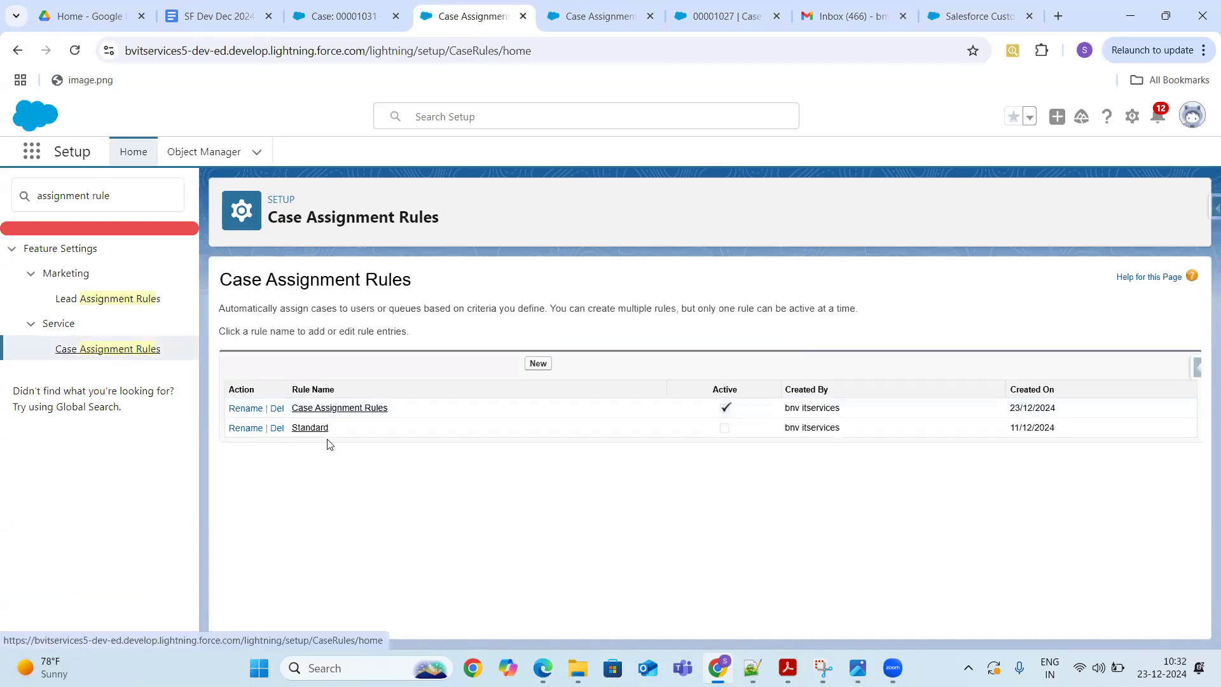
pyautogui.click(314, 430)
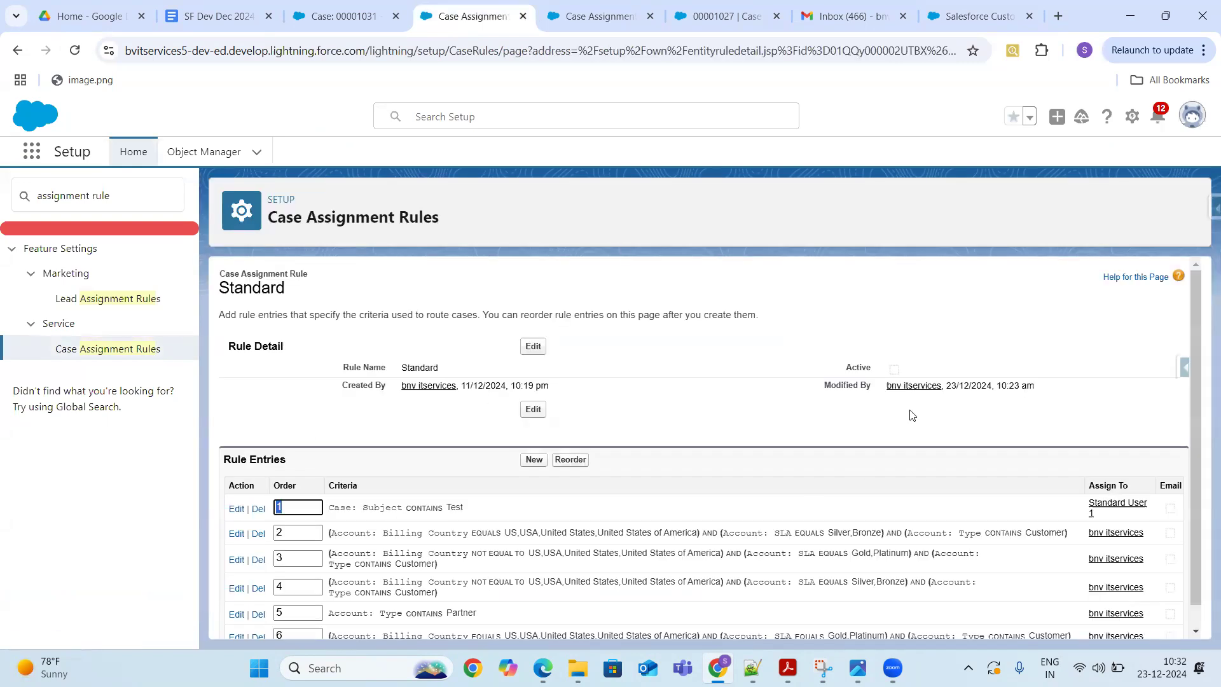
pyautogui.moveTo(1195, 318); pyautogui.dragTo(1201, 472)
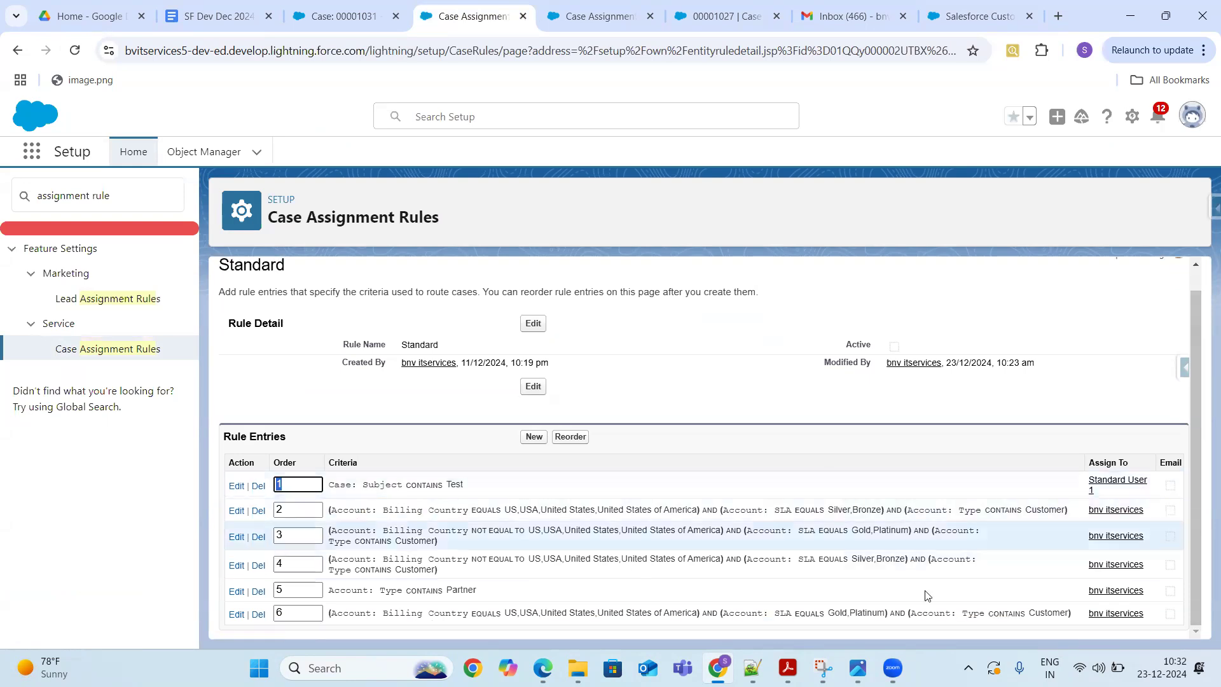
pyautogui.click(102, 348)
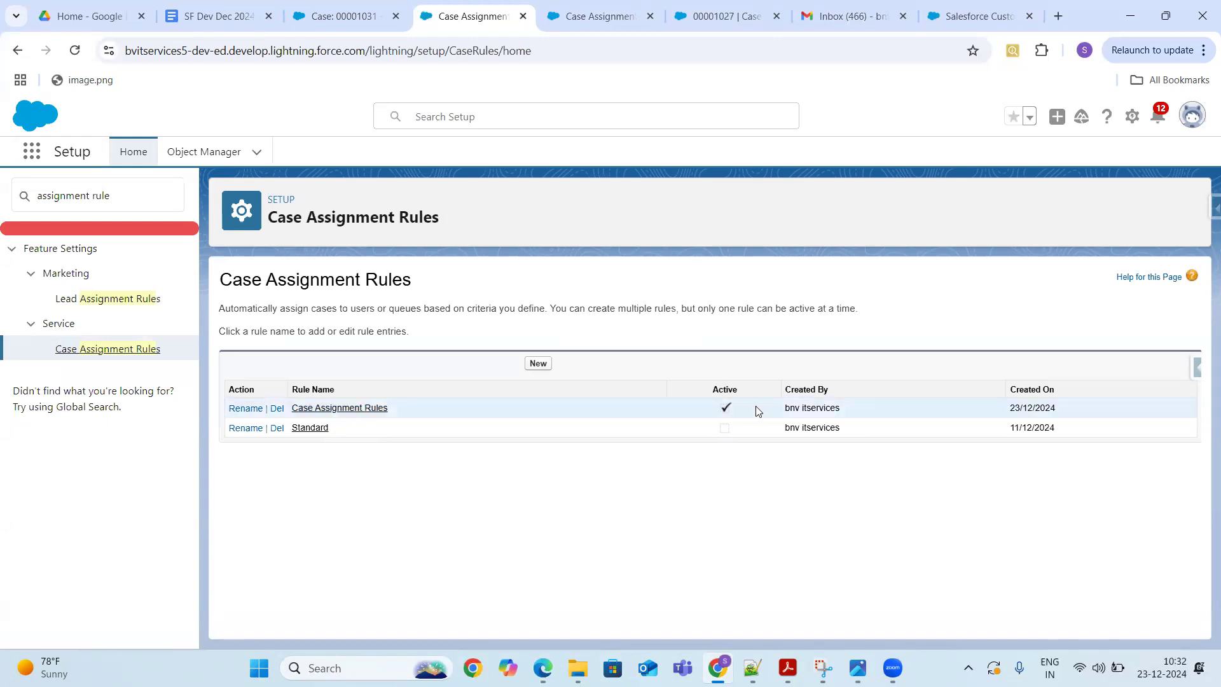
pyautogui.click(355, 409)
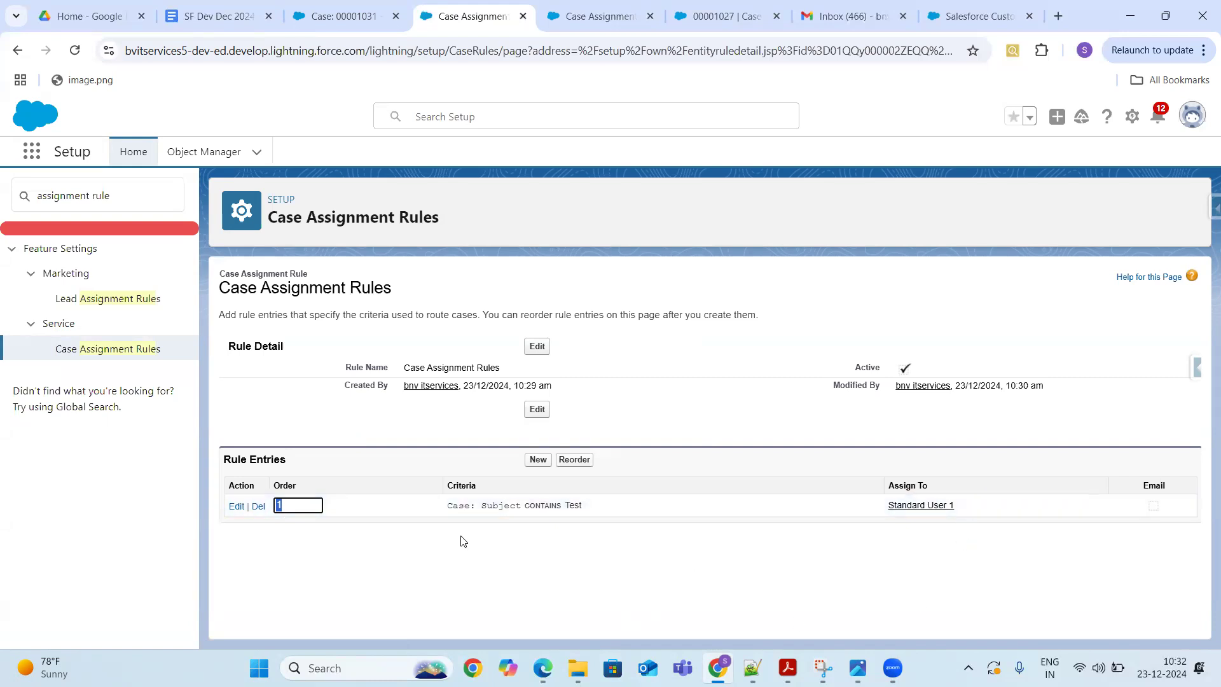
pyautogui.click(533, 464)
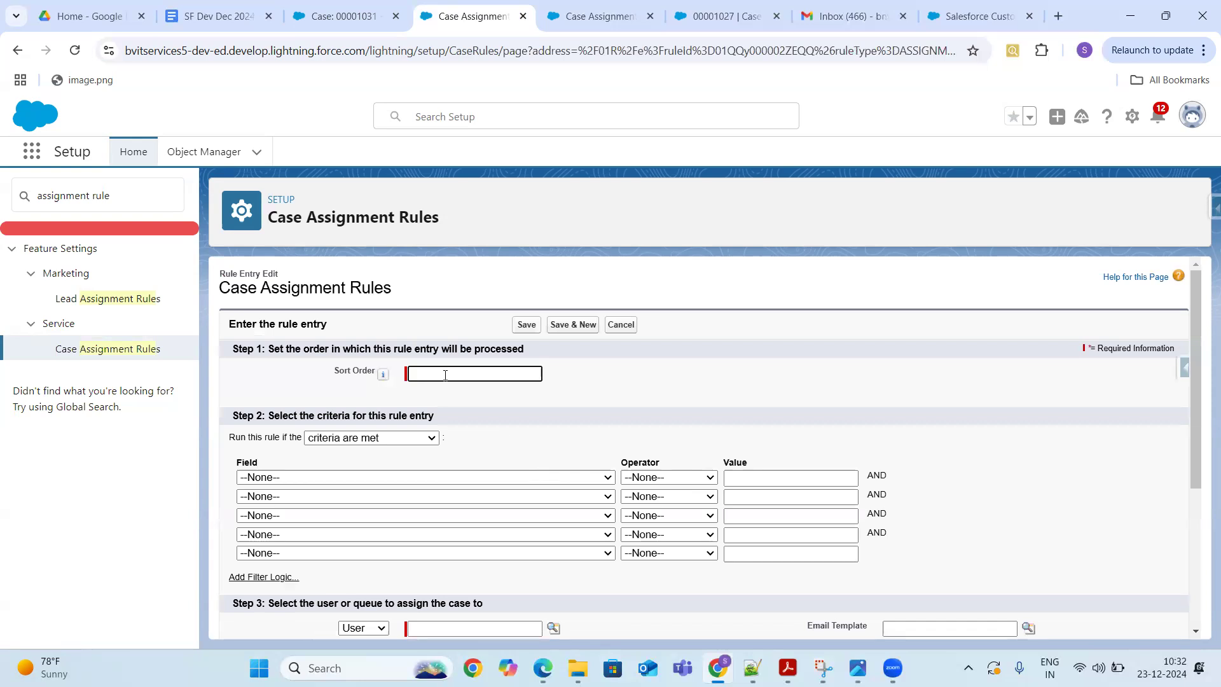
# - Enter sort order 2 and choose Case: Type as the criterion field
pyautogui.click(445, 376)
pyautogui.write('2')
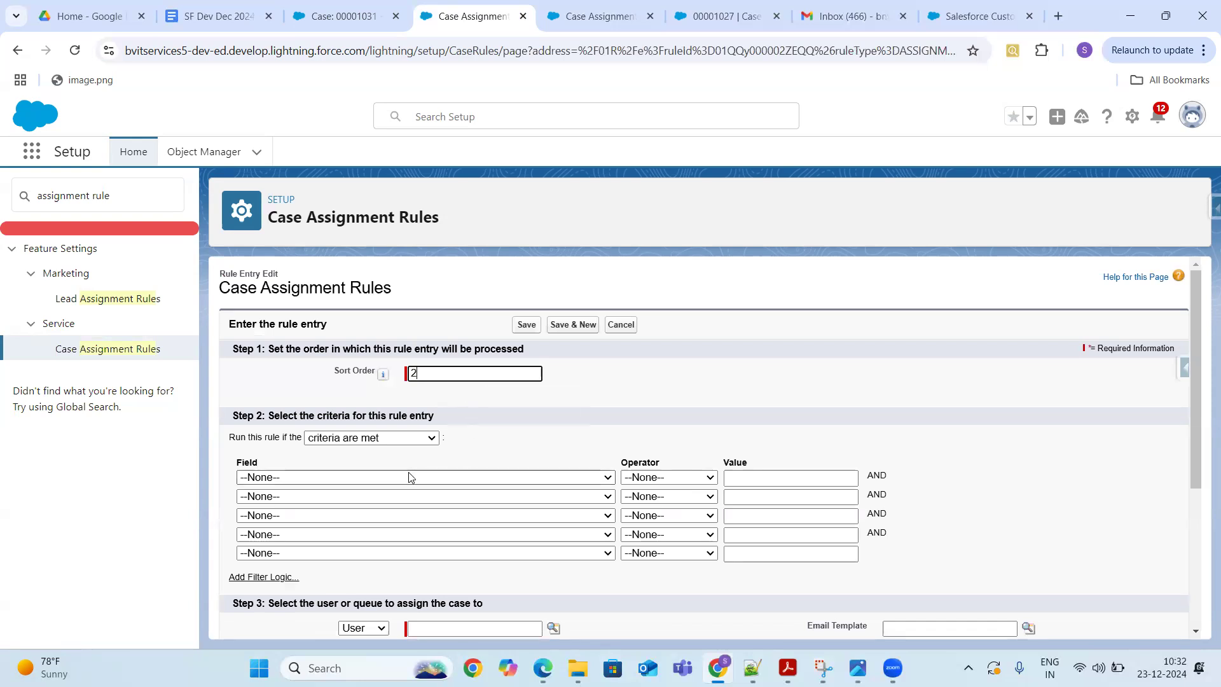
pyautogui.click(409, 477)
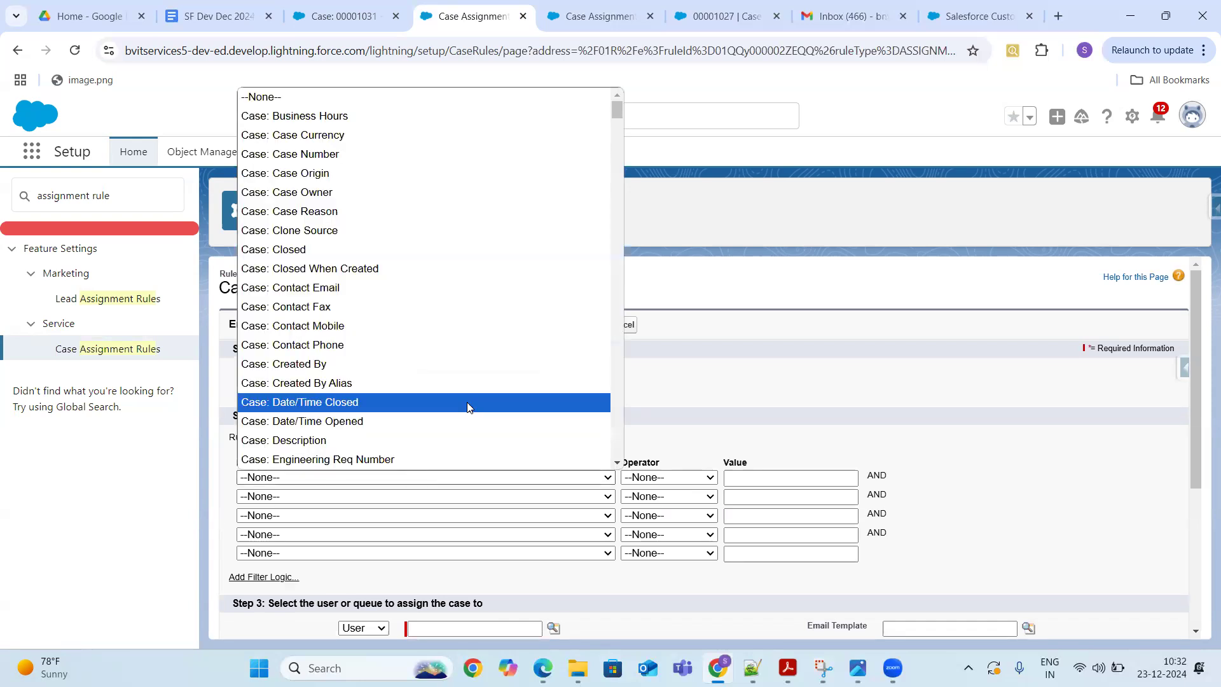
pyautogui.scroll(-15, 614, 459)
pyautogui.scroll(-5, 614, 459)
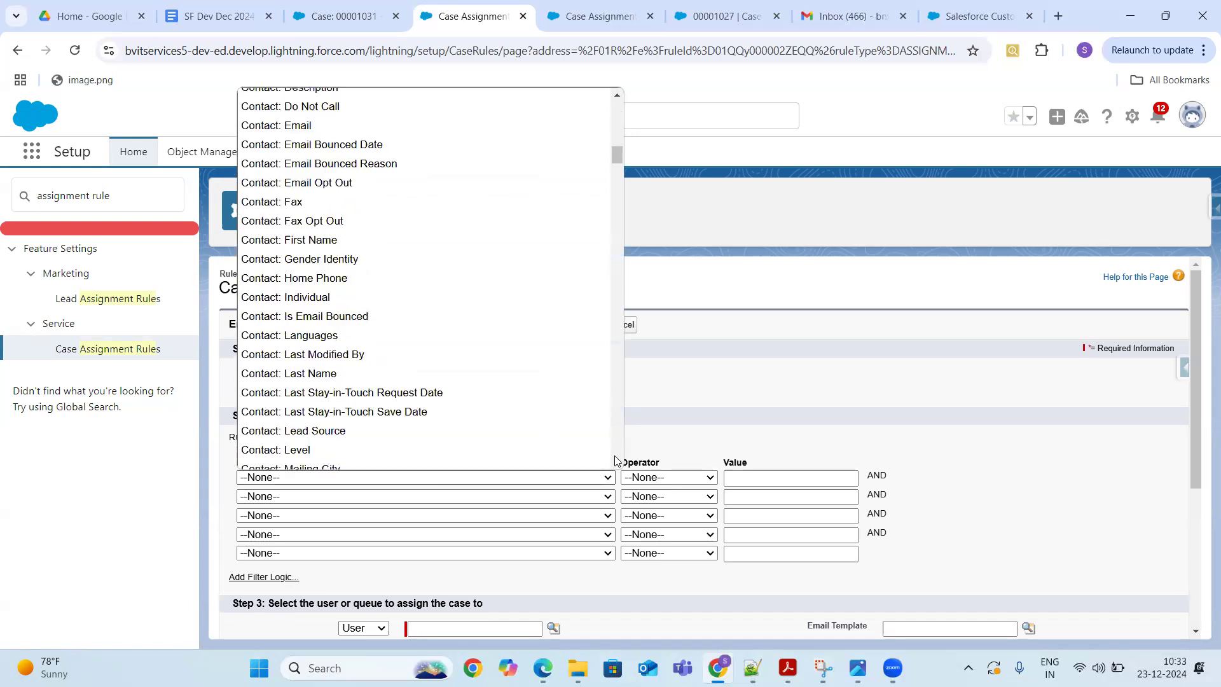
pyautogui.click(614, 95)
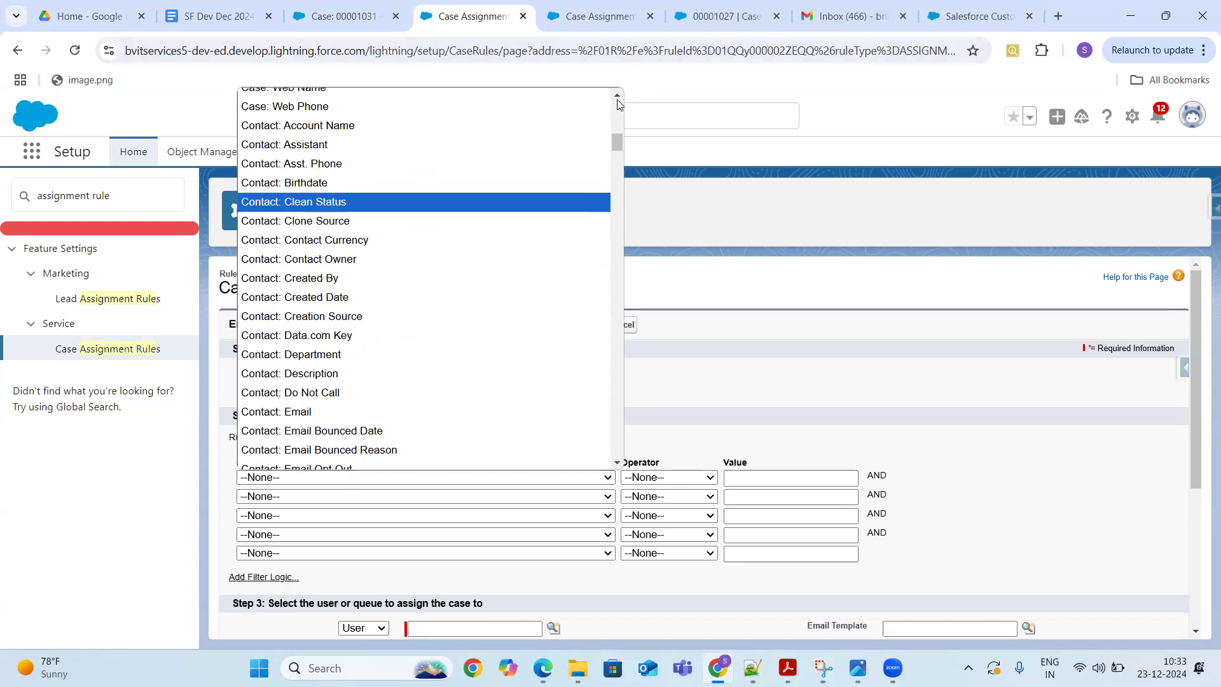
pyautogui.scroll(4, 617, 98)
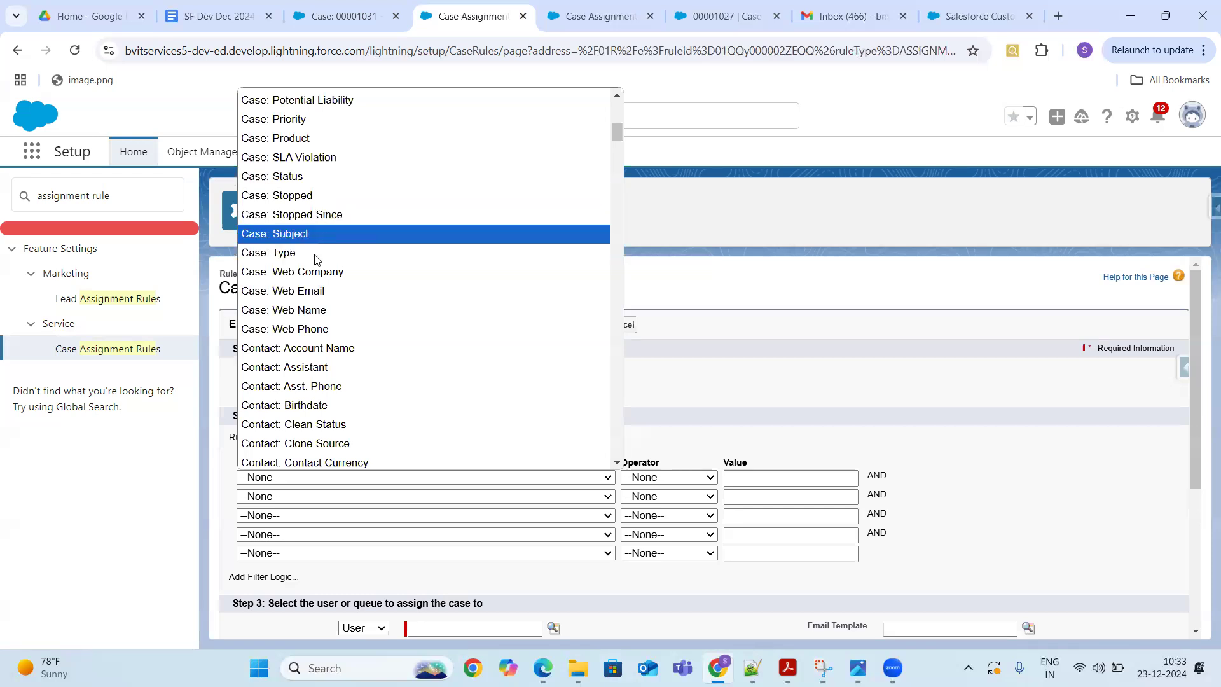
pyautogui.click(313, 253)
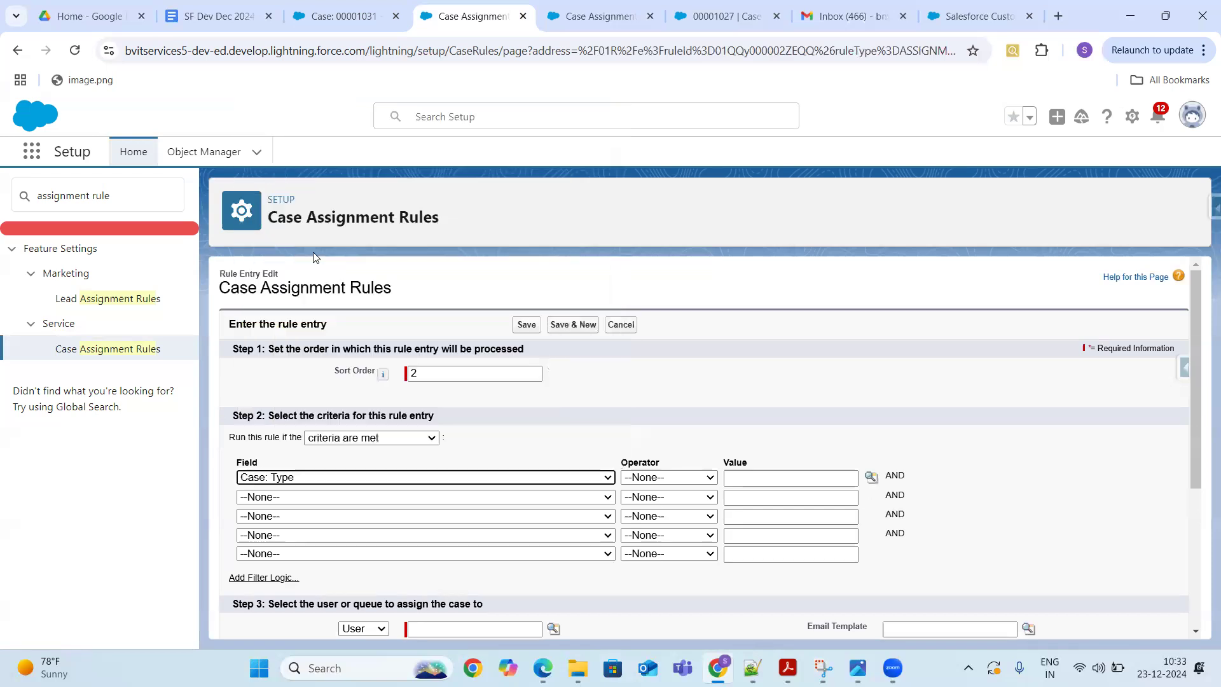
# - Set the operator to equals and insert Mechanical as the value from the lookup
pyautogui.click(693, 478)
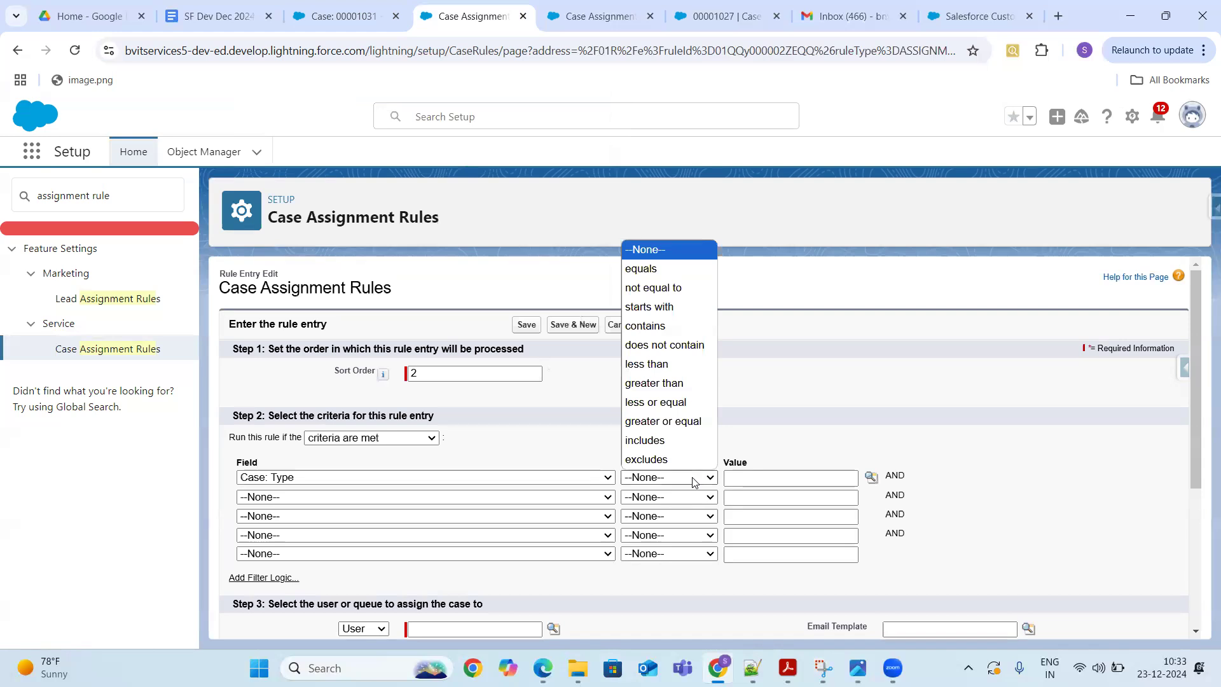
pyautogui.click(659, 266)
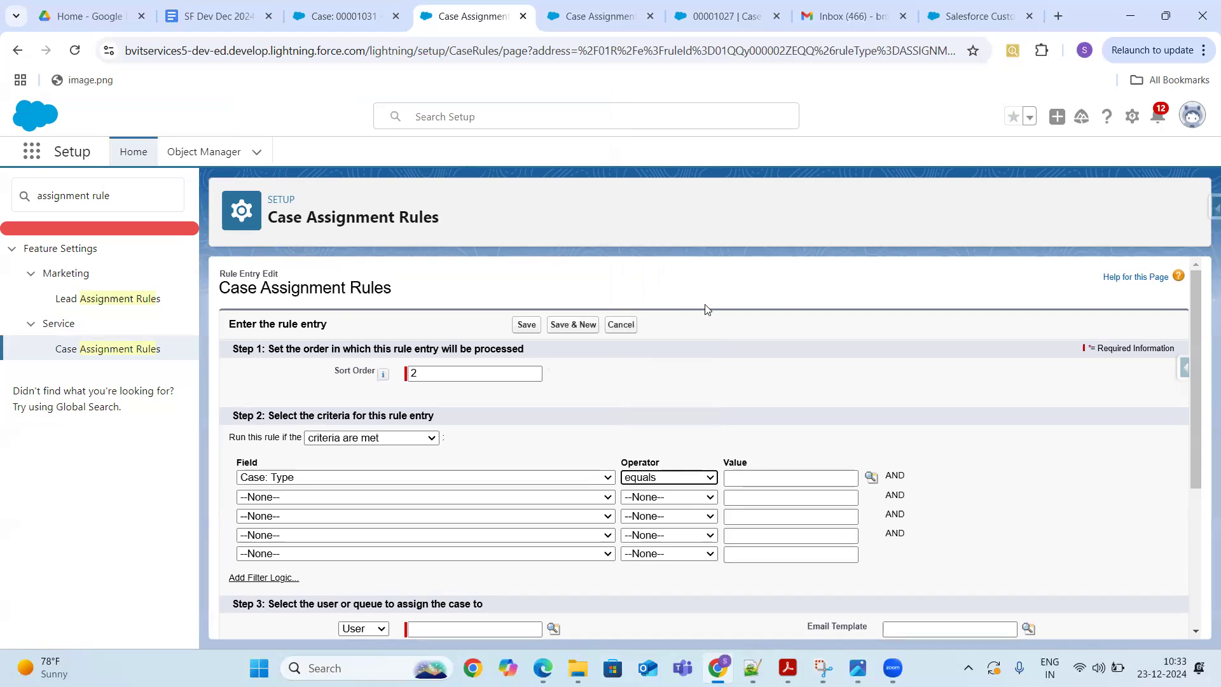
pyautogui.click(871, 479)
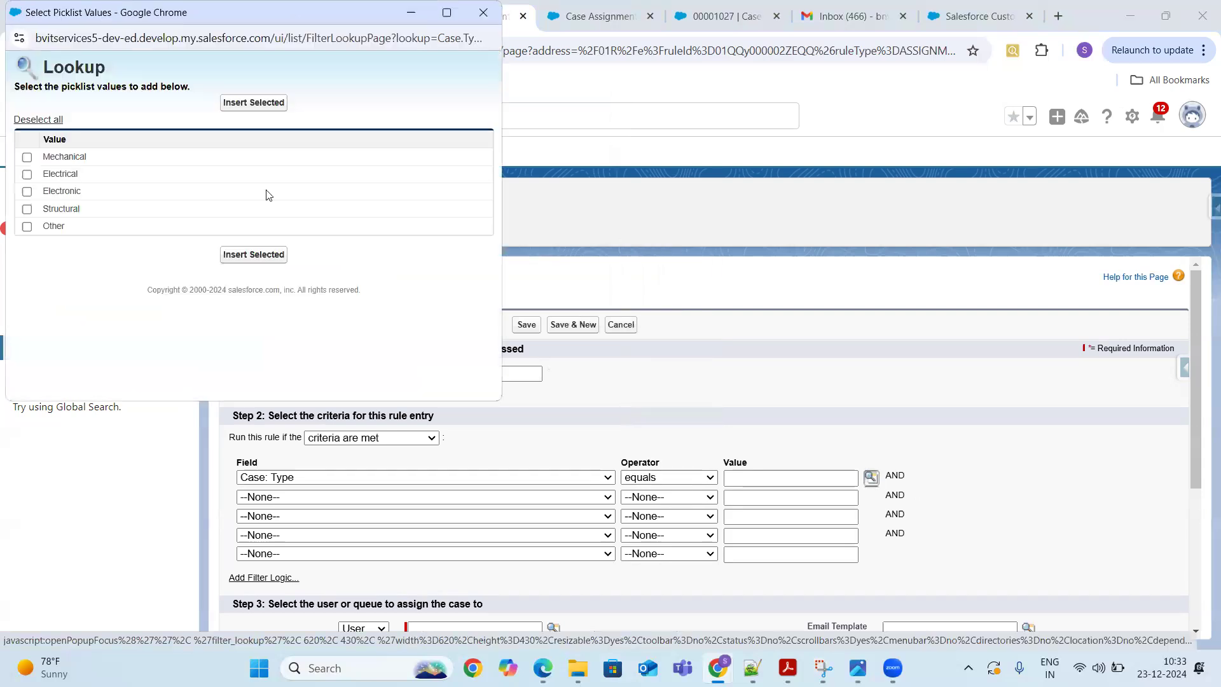
pyautogui.click(27, 157)
pyautogui.click(266, 255)
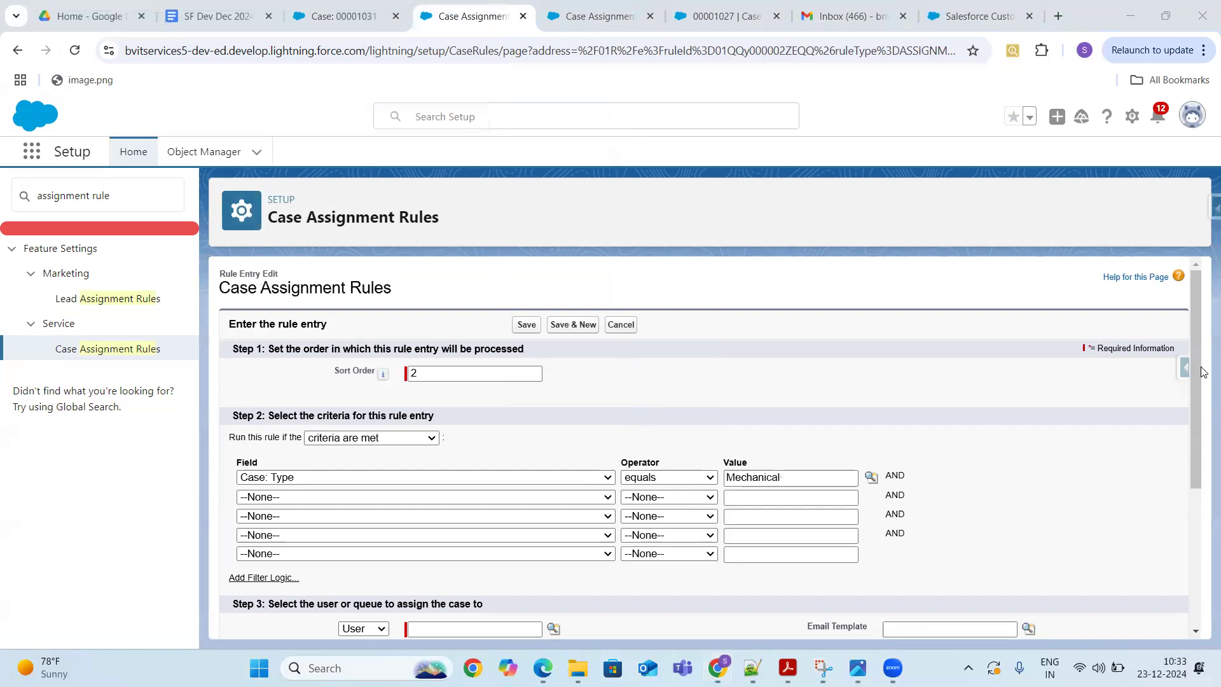
pyautogui.scroll(-4, 1201, 413)
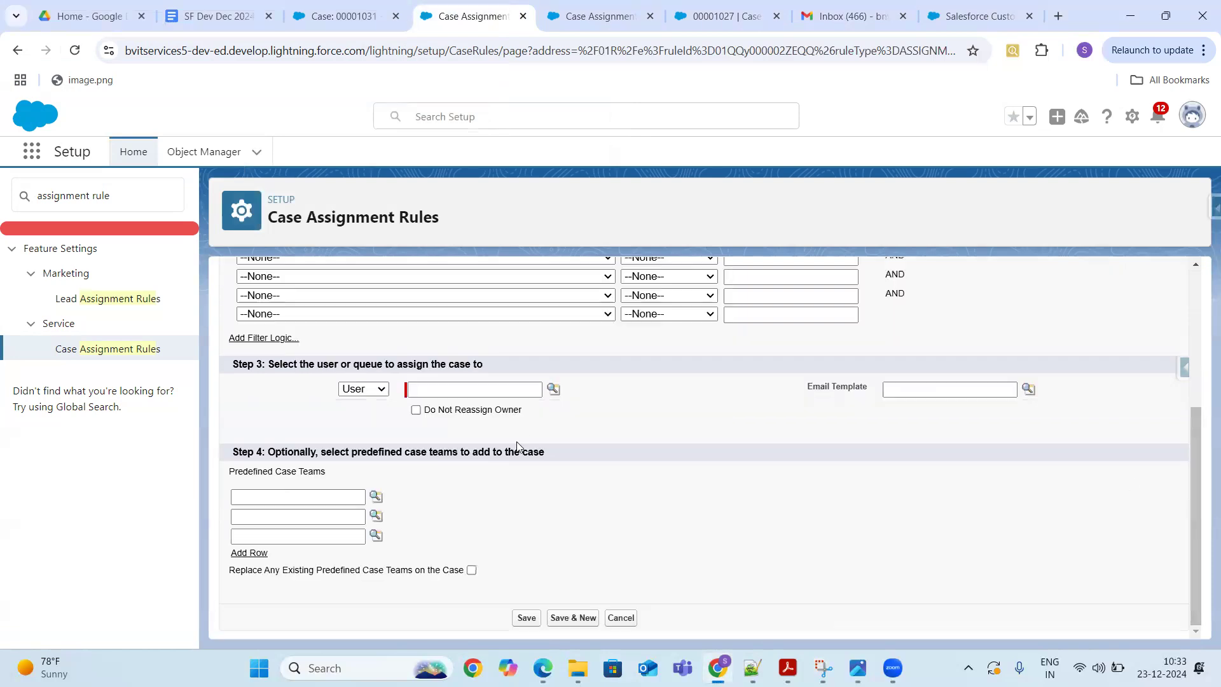
# - Assign matching cases to the Support queue instead of a user and save the entry
pyautogui.click(383, 391)
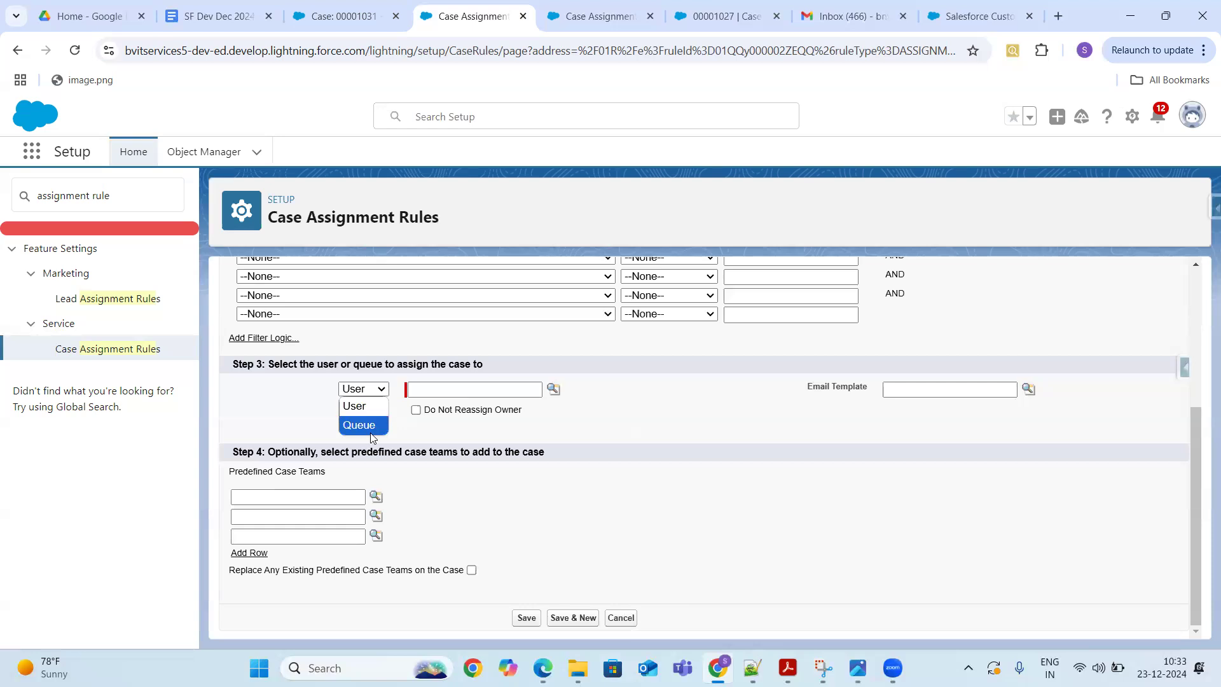
pyautogui.click(364, 425)
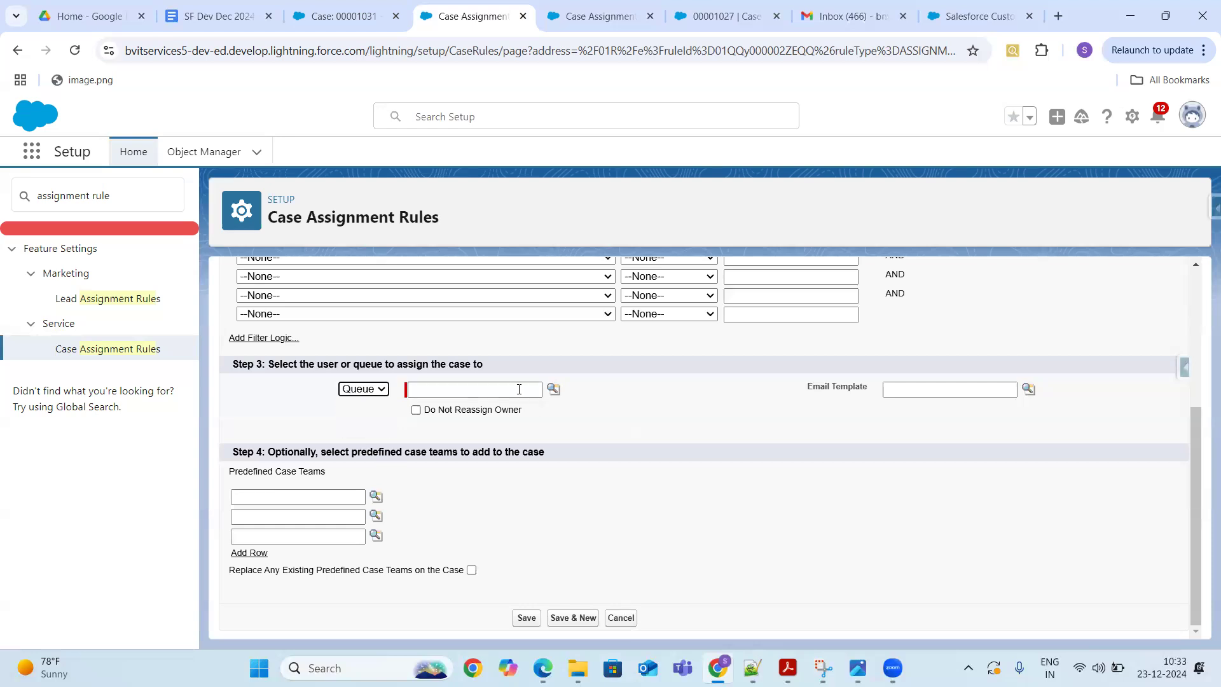
pyautogui.click(541, 390)
pyautogui.click(555, 389)
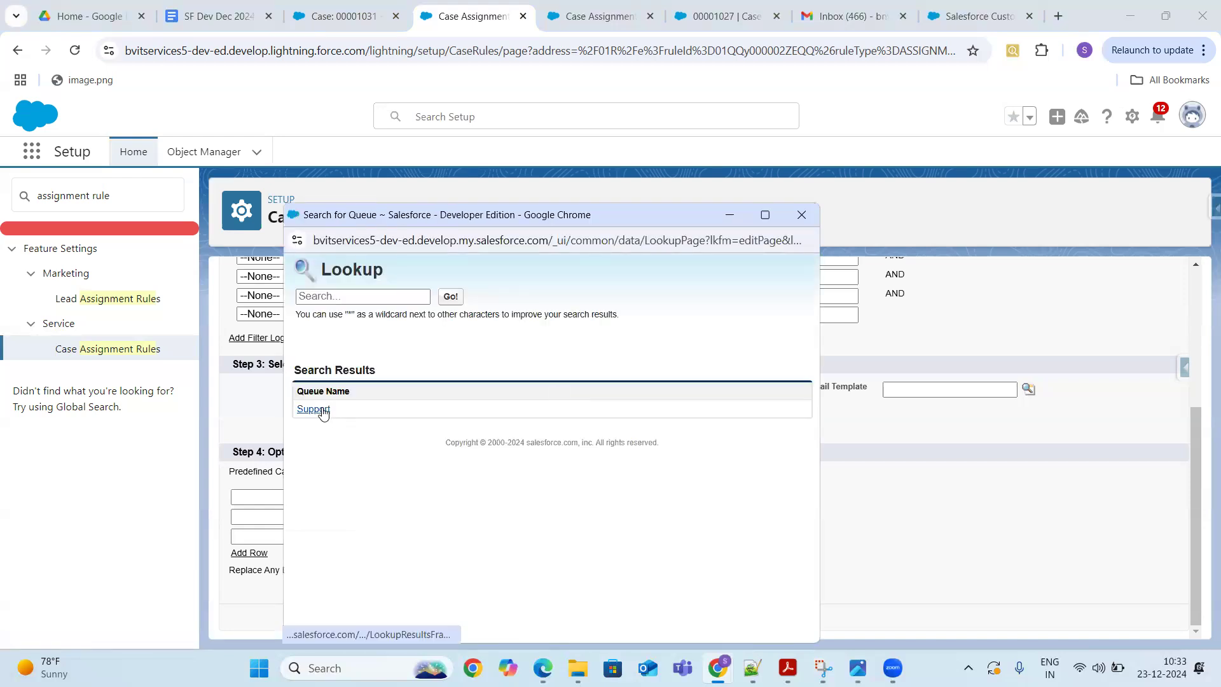
pyautogui.click(322, 411)
pyautogui.moveTo(1196, 512); pyautogui.dragTo(1204, 540)
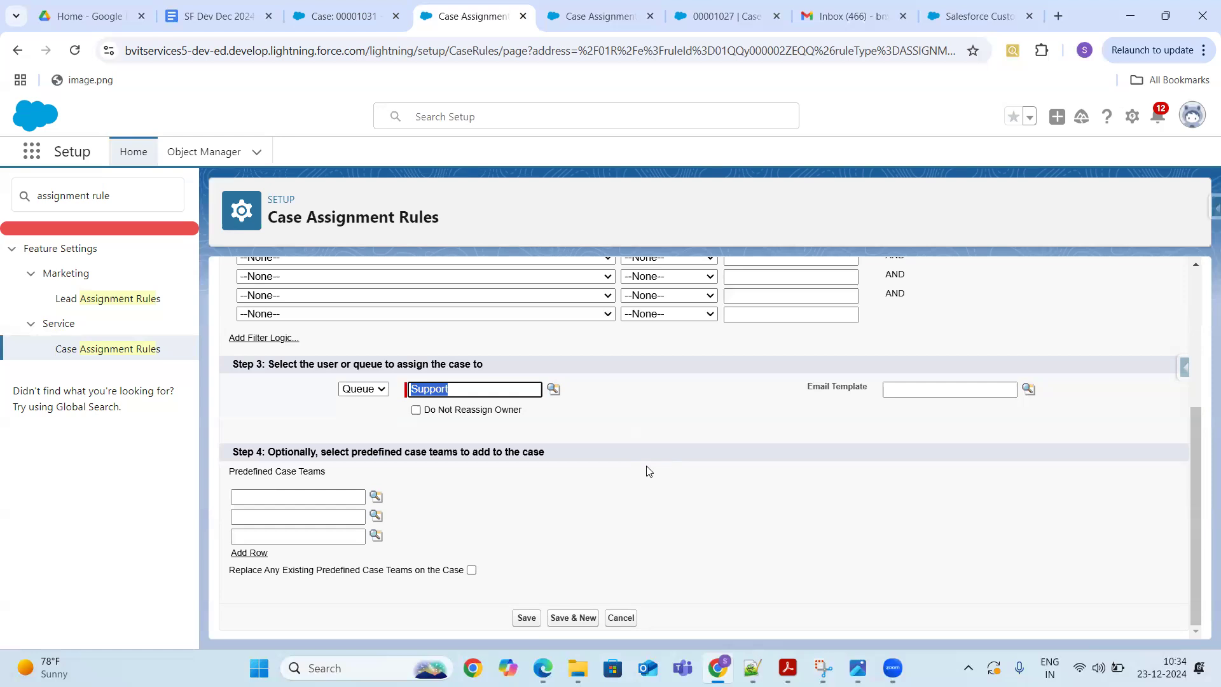
pyautogui.moveTo(1194, 502); pyautogui.dragTo(1202, 388)
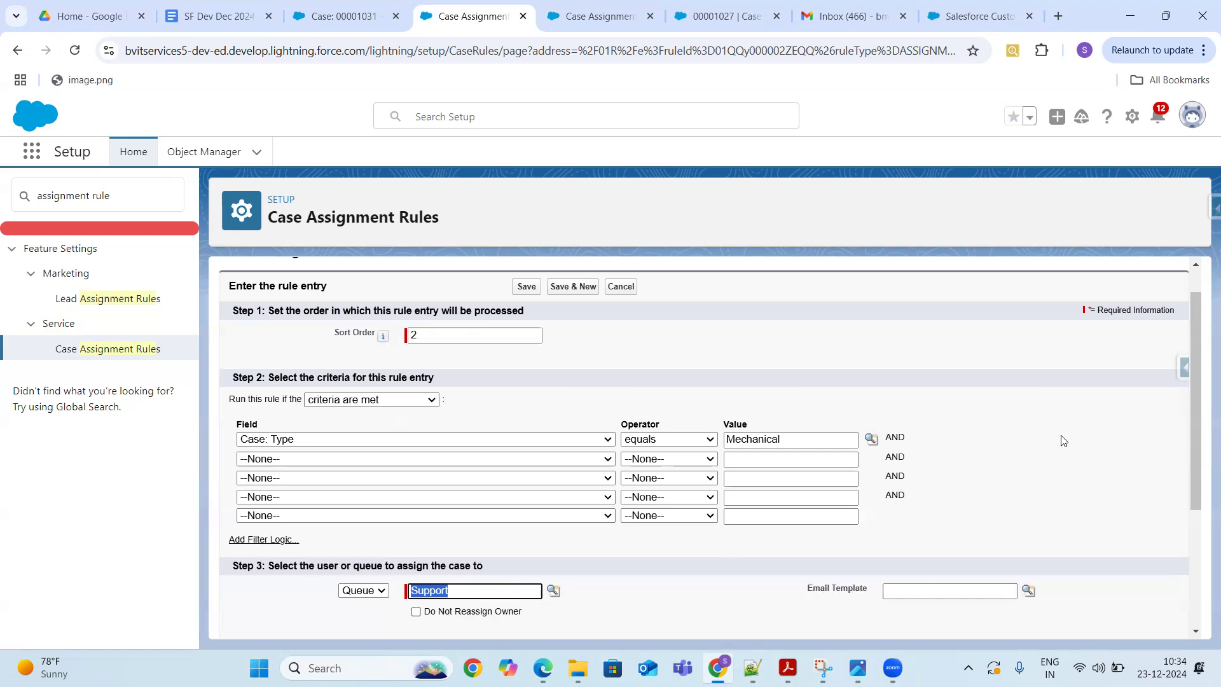
pyautogui.moveTo(1196, 413); pyautogui.dragTo(1201, 526)
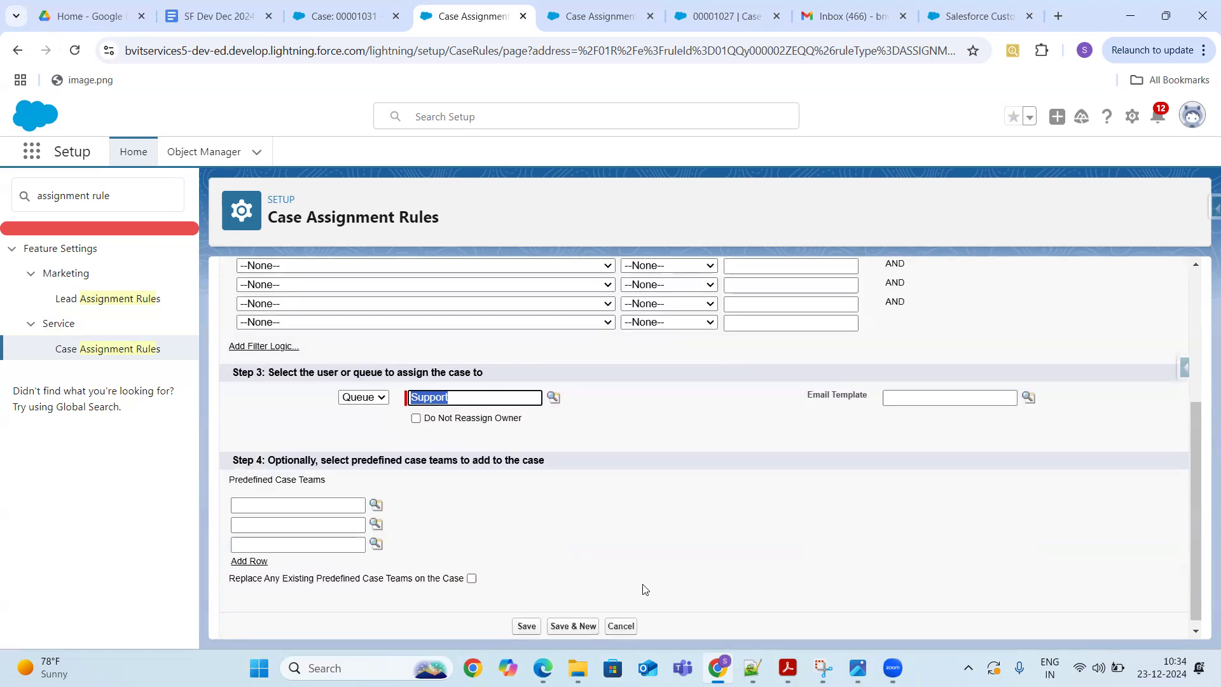
pyautogui.click(526, 627)
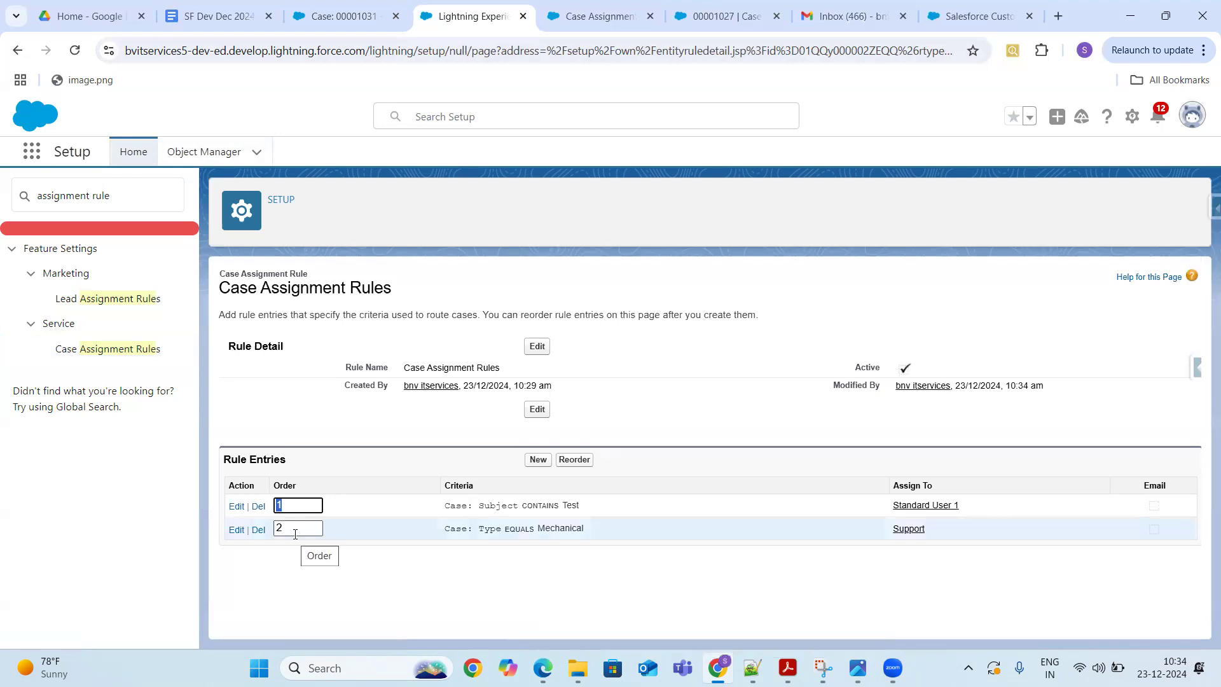
# - Switch the case page to Lightning and start cloning the Test Test case
pyautogui.click(343, 16)
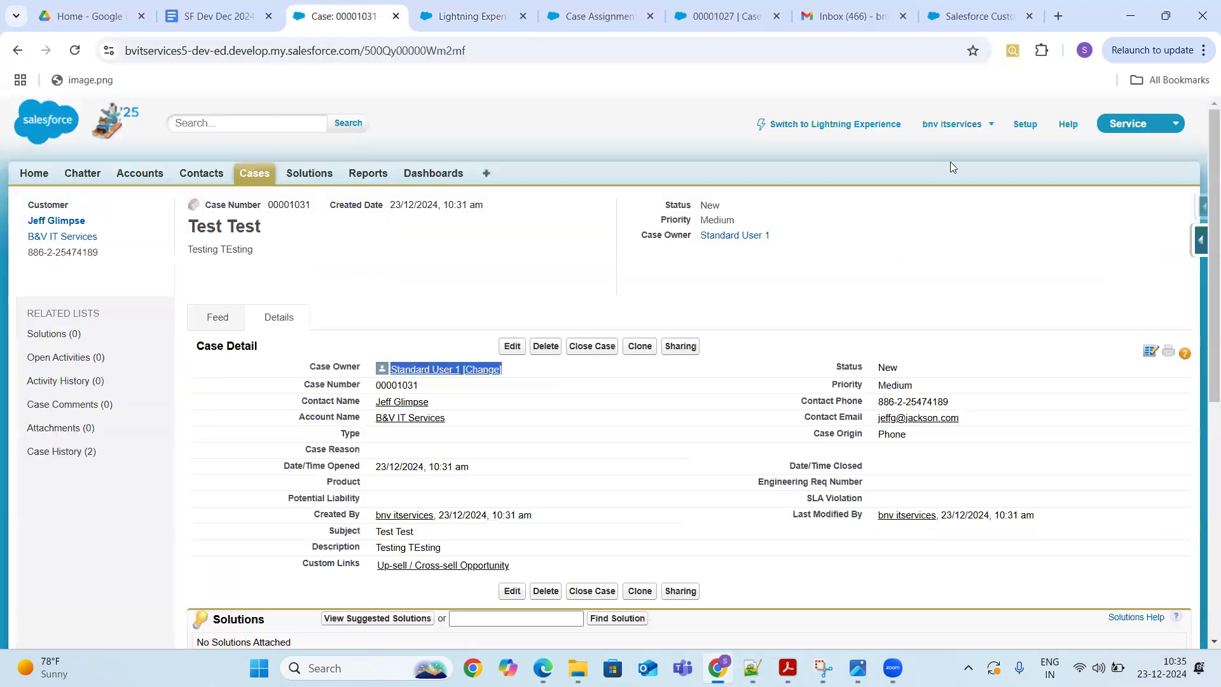
pyautogui.click(863, 126)
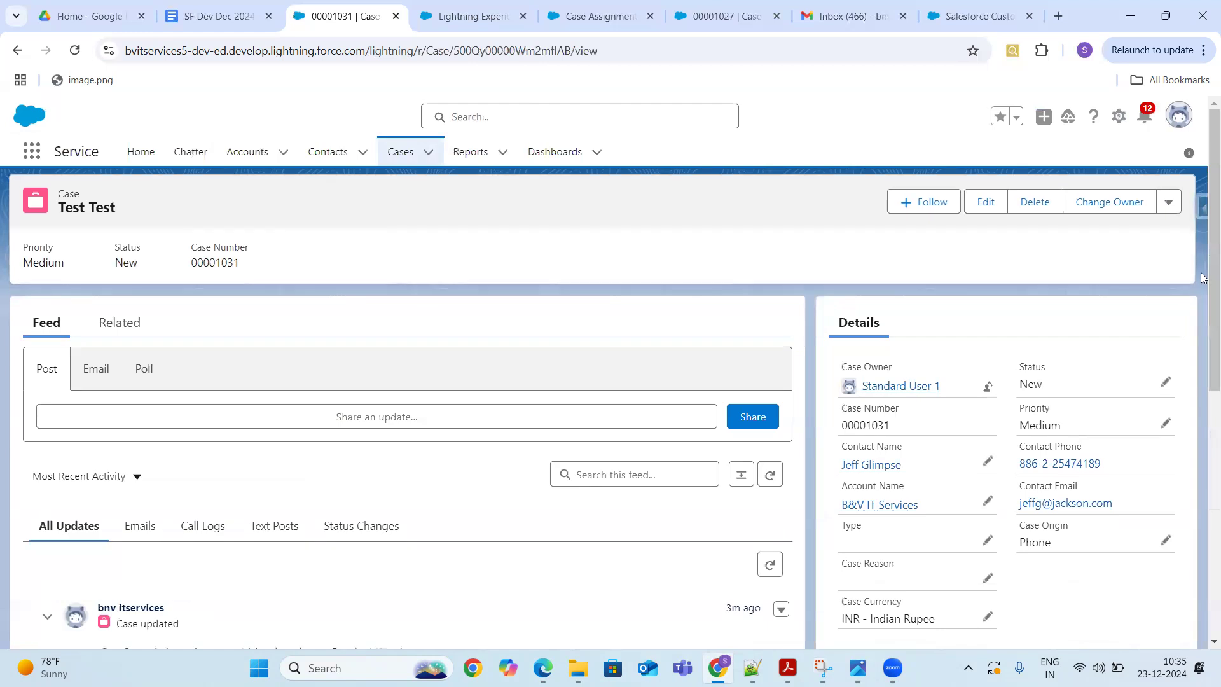
pyautogui.click(1168, 202)
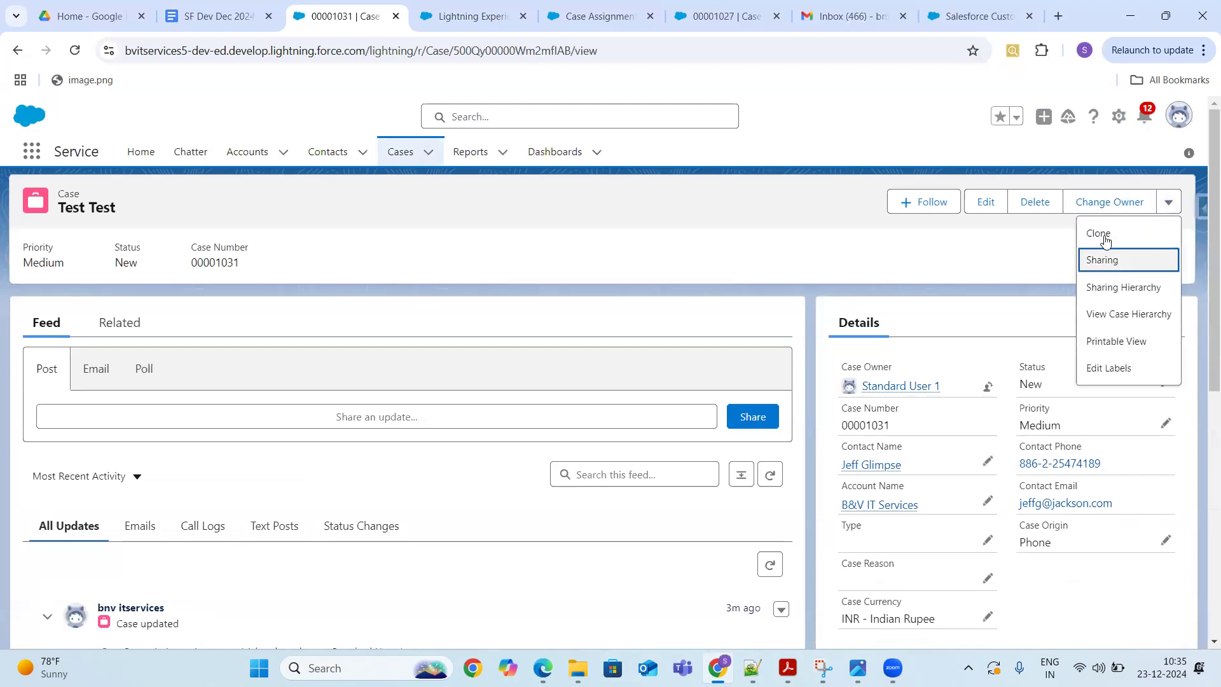
pyautogui.click(1104, 236)
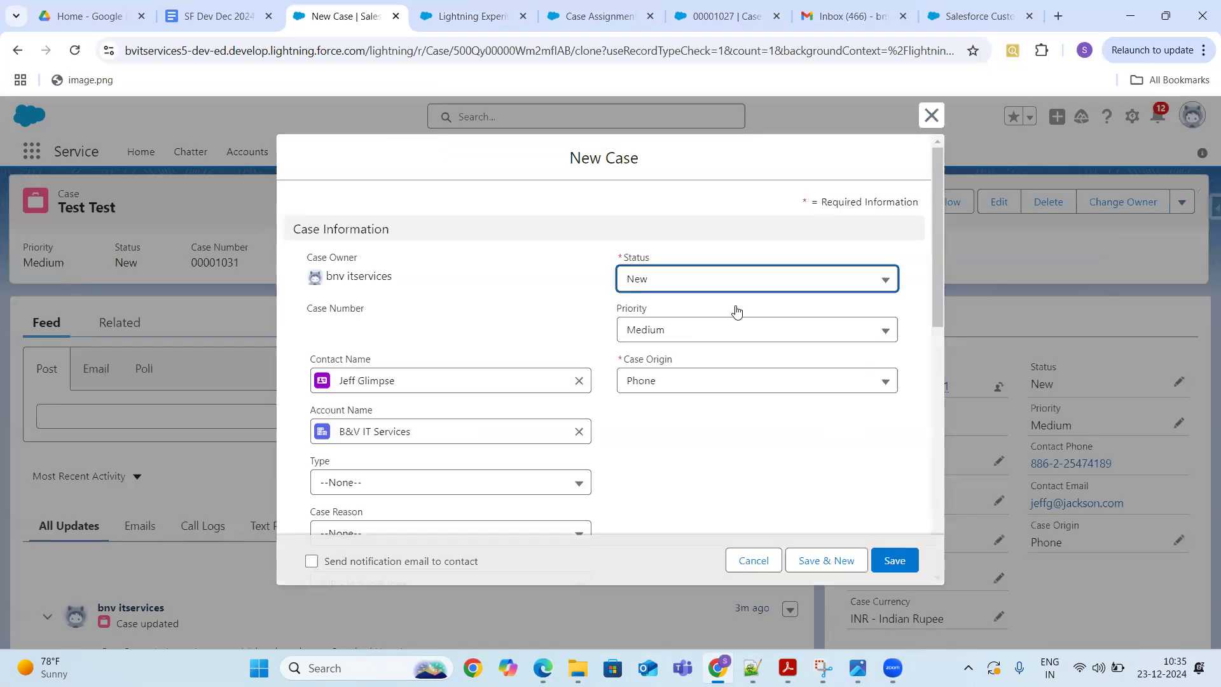
# - Set the clone's Type to Mechanical and save it
pyautogui.click(940, 233)
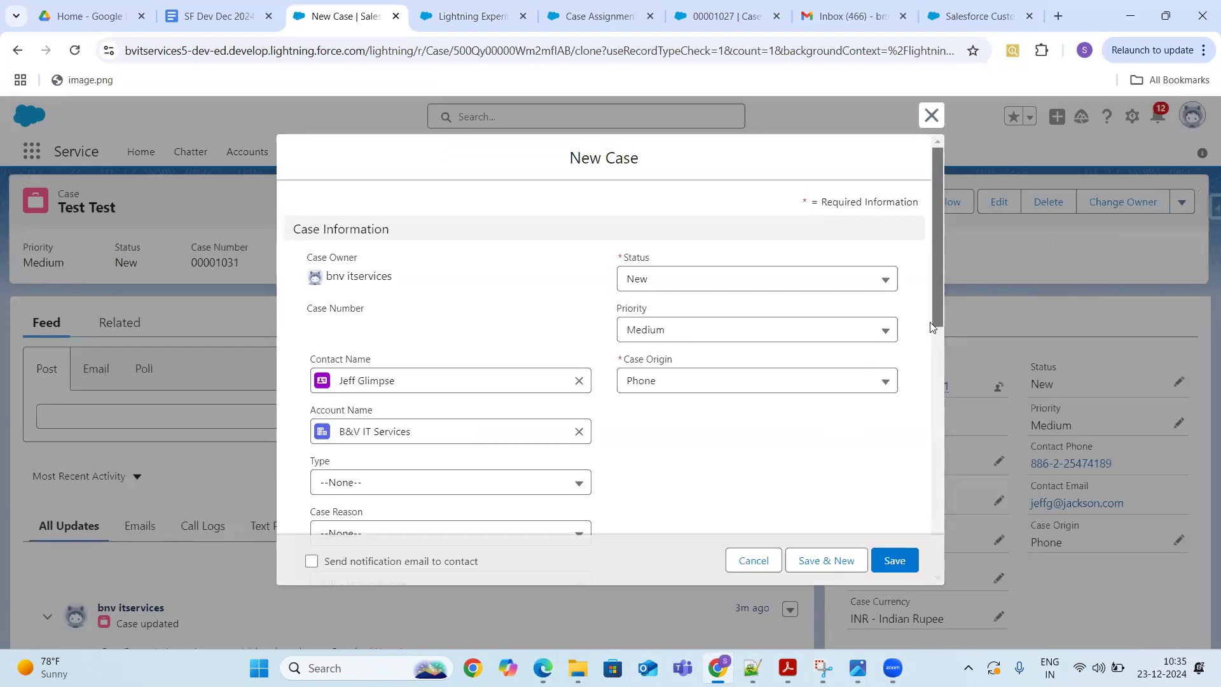
pyautogui.scroll(-3, 725, 199)
pyautogui.click(496, 256)
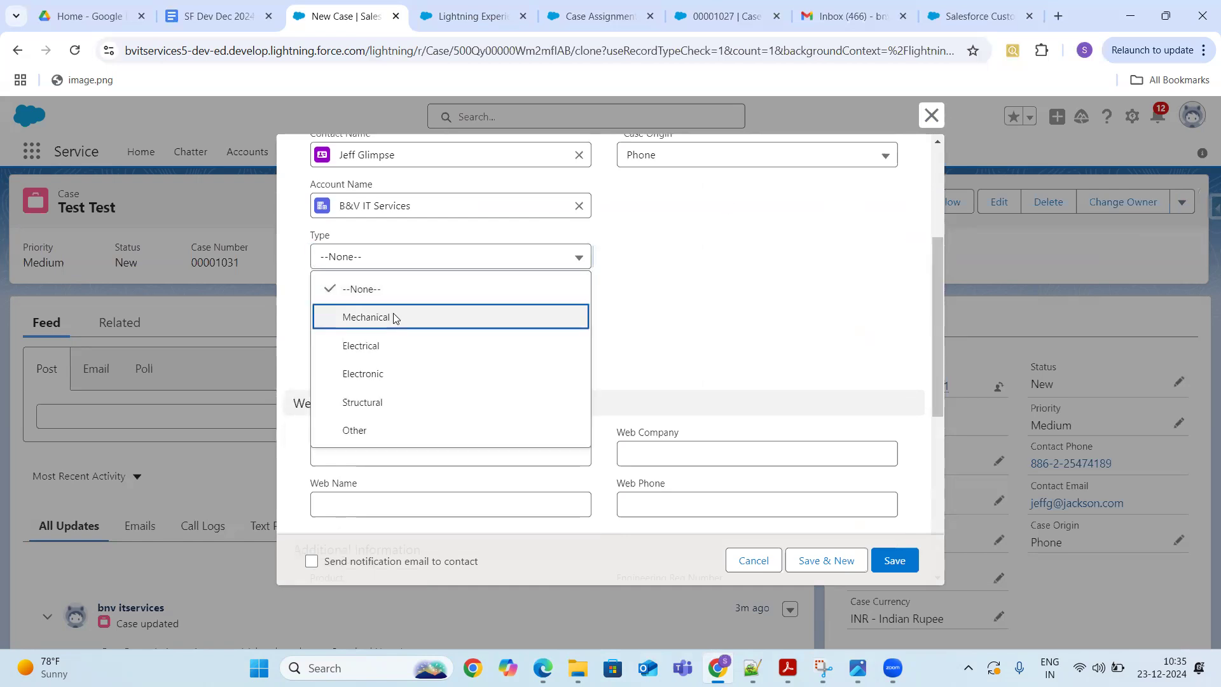
pyautogui.click(394, 317)
pyautogui.moveTo(937, 318); pyautogui.dragTo(933, 456)
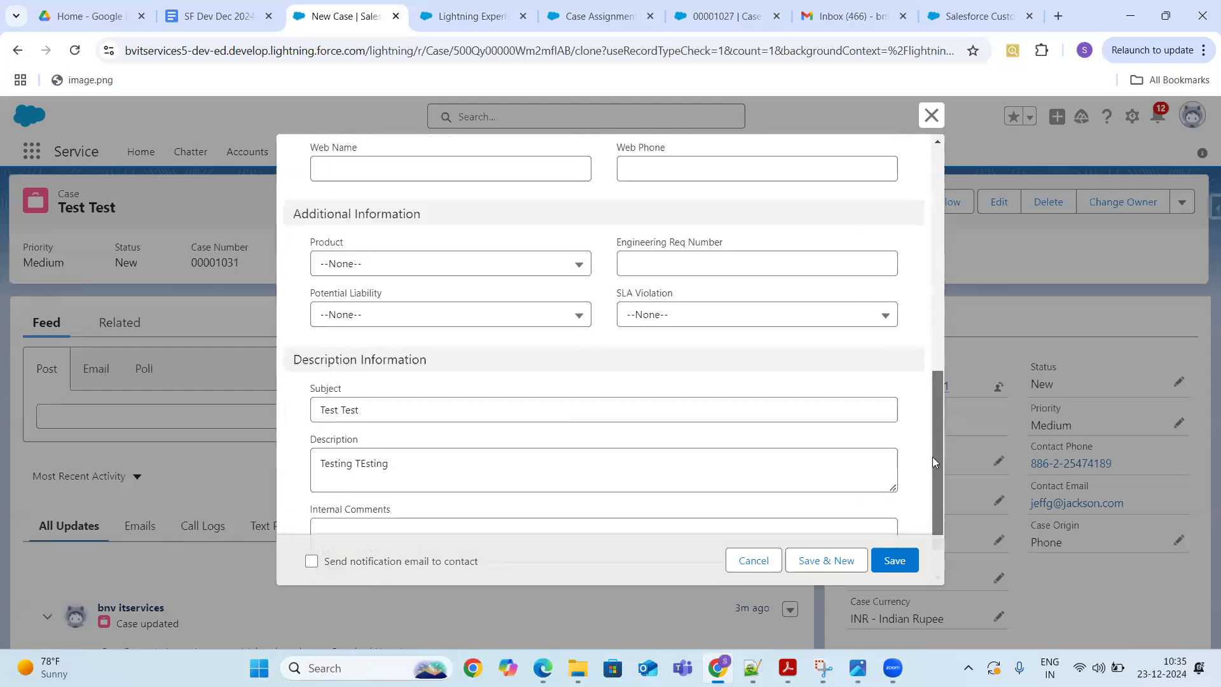
pyautogui.scroll(-1, 932, 456)
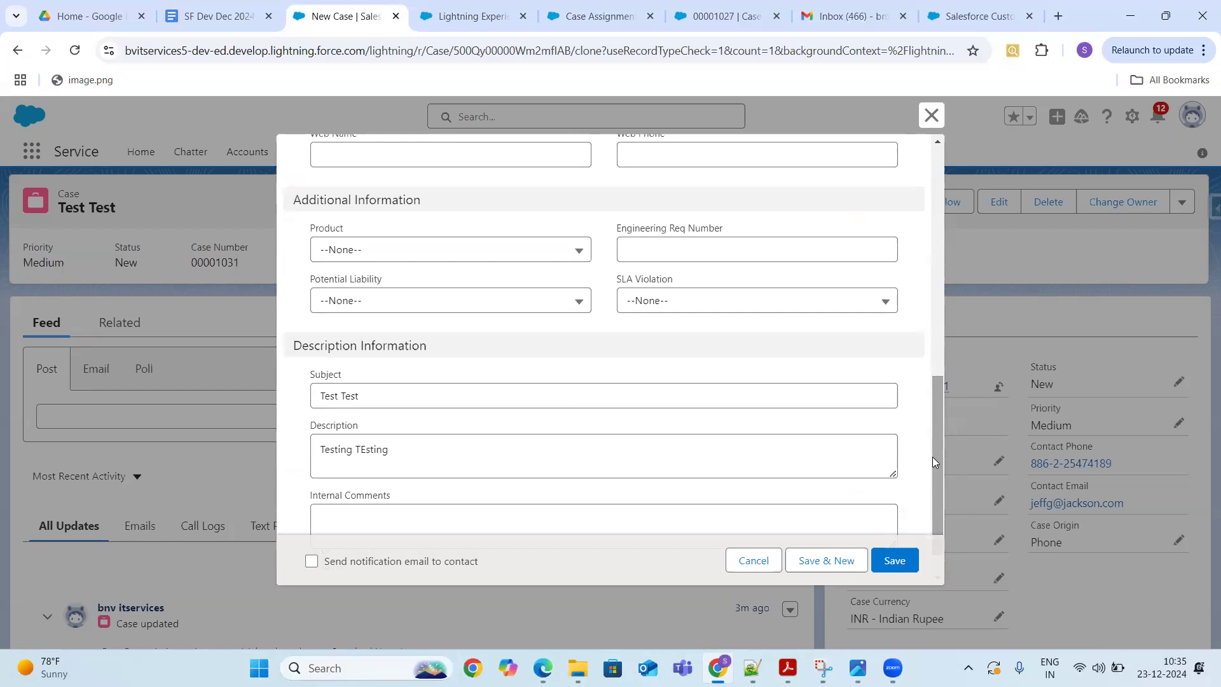
pyautogui.moveTo(932, 456); pyautogui.dragTo(958, 457)
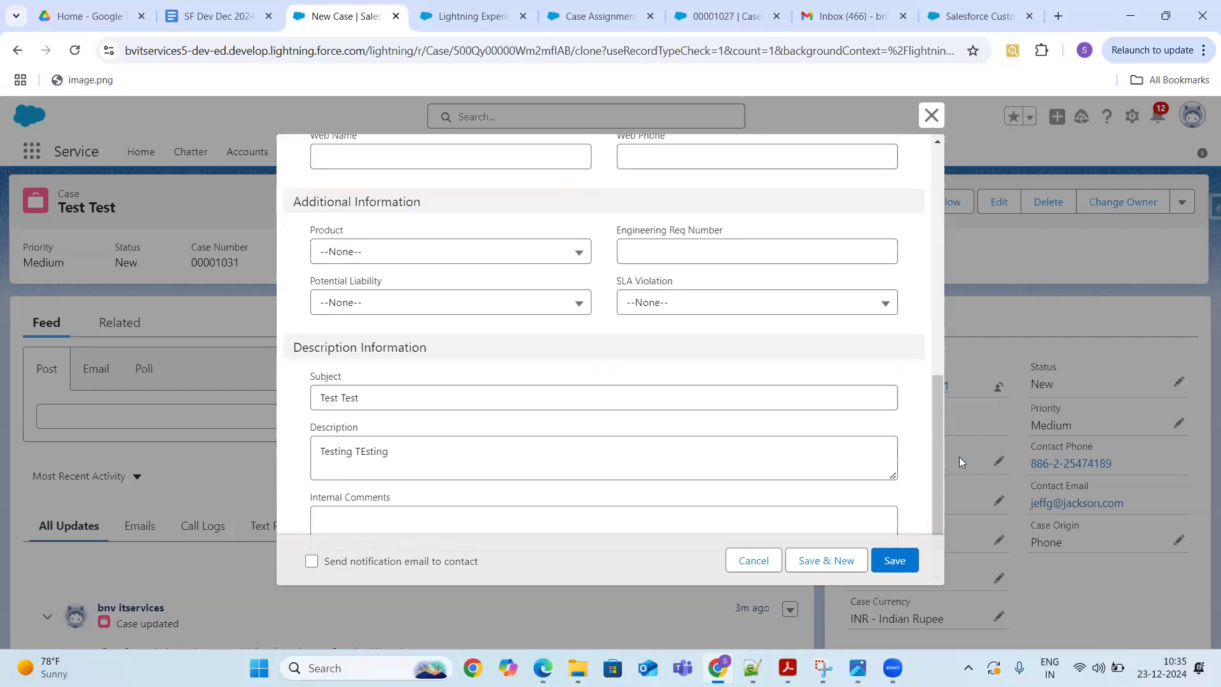
pyautogui.click(894, 560)
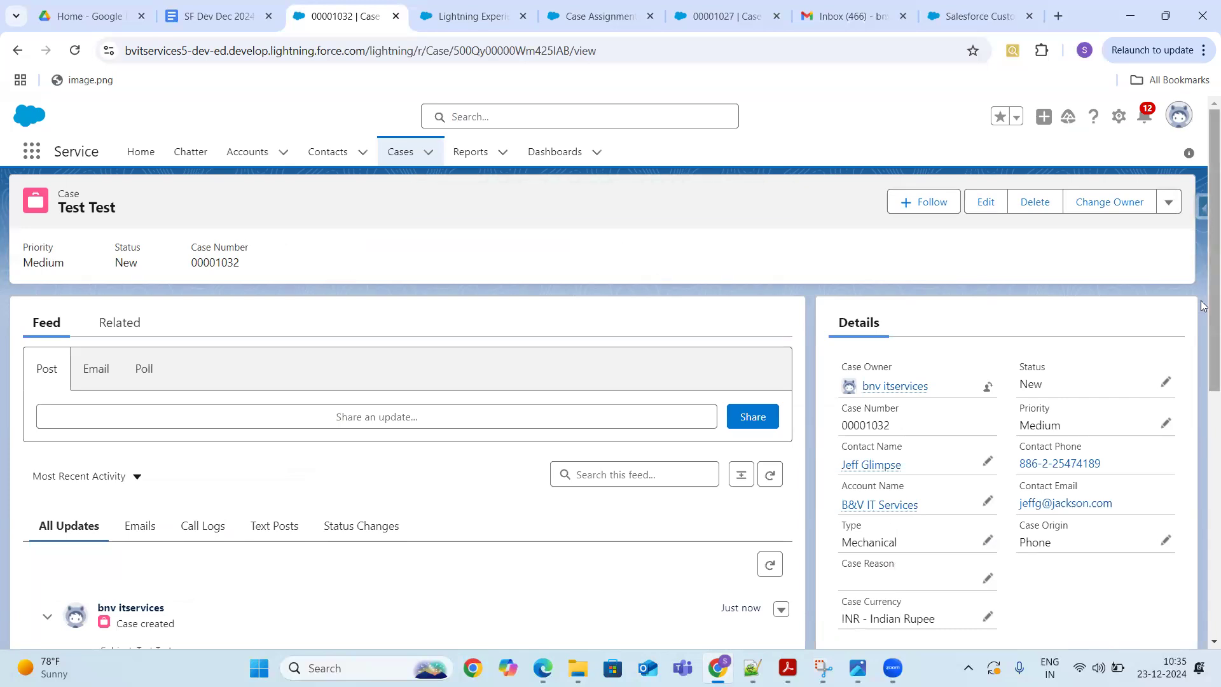
# - Switch to Salesforce Classic and open the newest Test Test case from the Cases home
pyautogui.moveTo(1203, 305); pyautogui.dragTo(1203, 234)
pyautogui.moveTo(1204, 255)
pyautogui.mouseDown()
pyautogui.moveTo(1203, 499)
pyautogui.moveTo(1202, 234)
pyautogui.mouseUp()
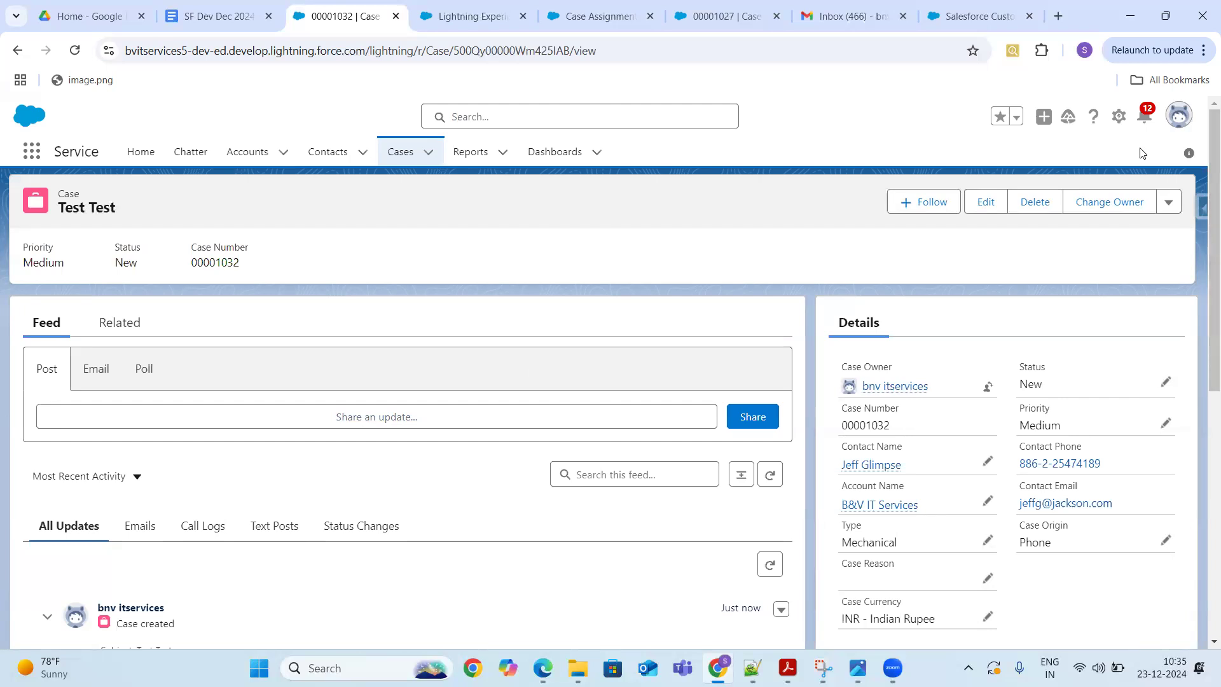
pyautogui.click(1176, 119)
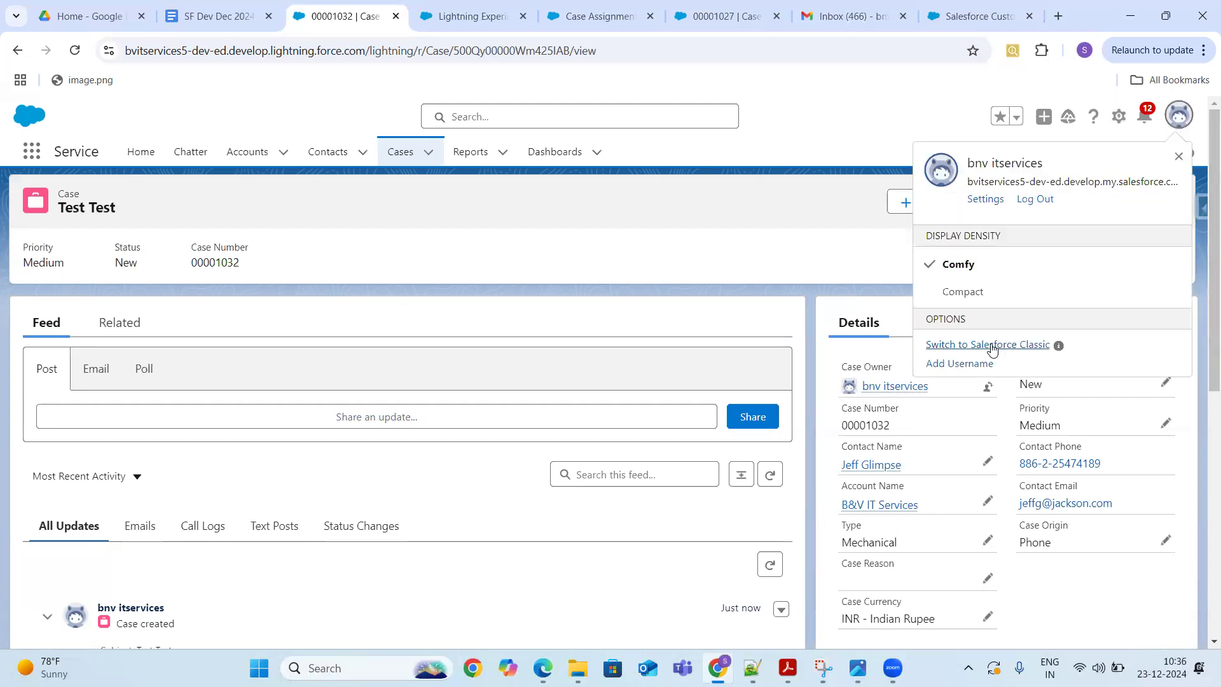
pyautogui.click(991, 345)
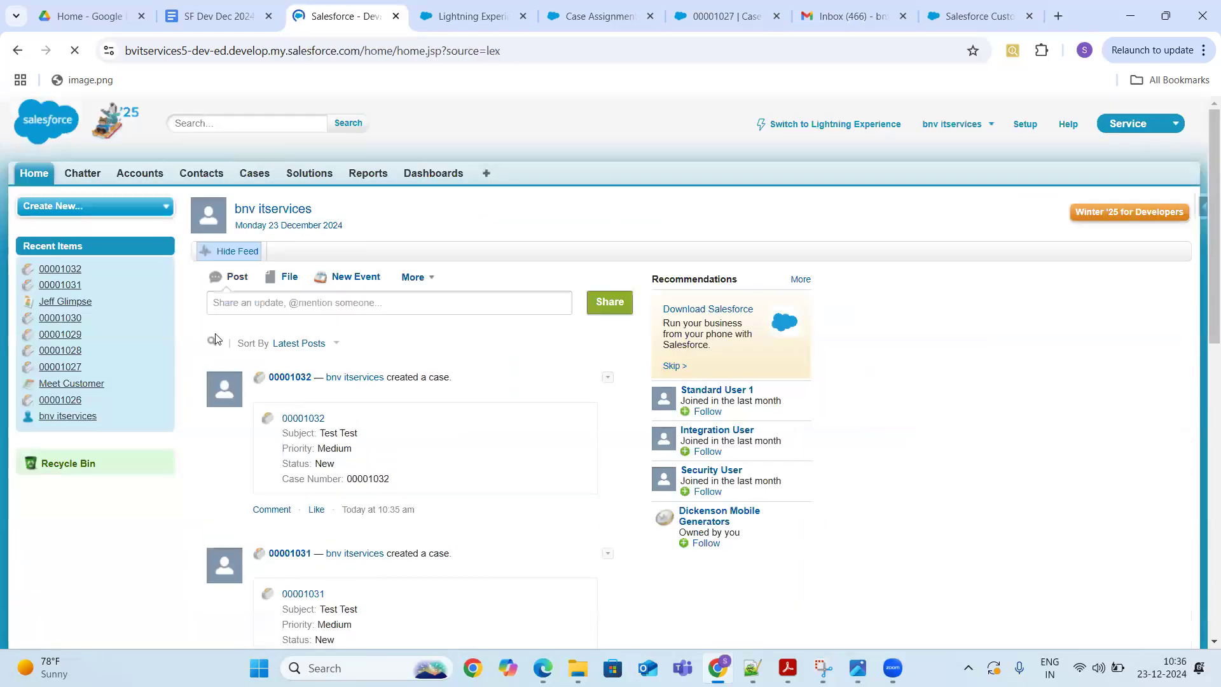
pyautogui.click(255, 180)
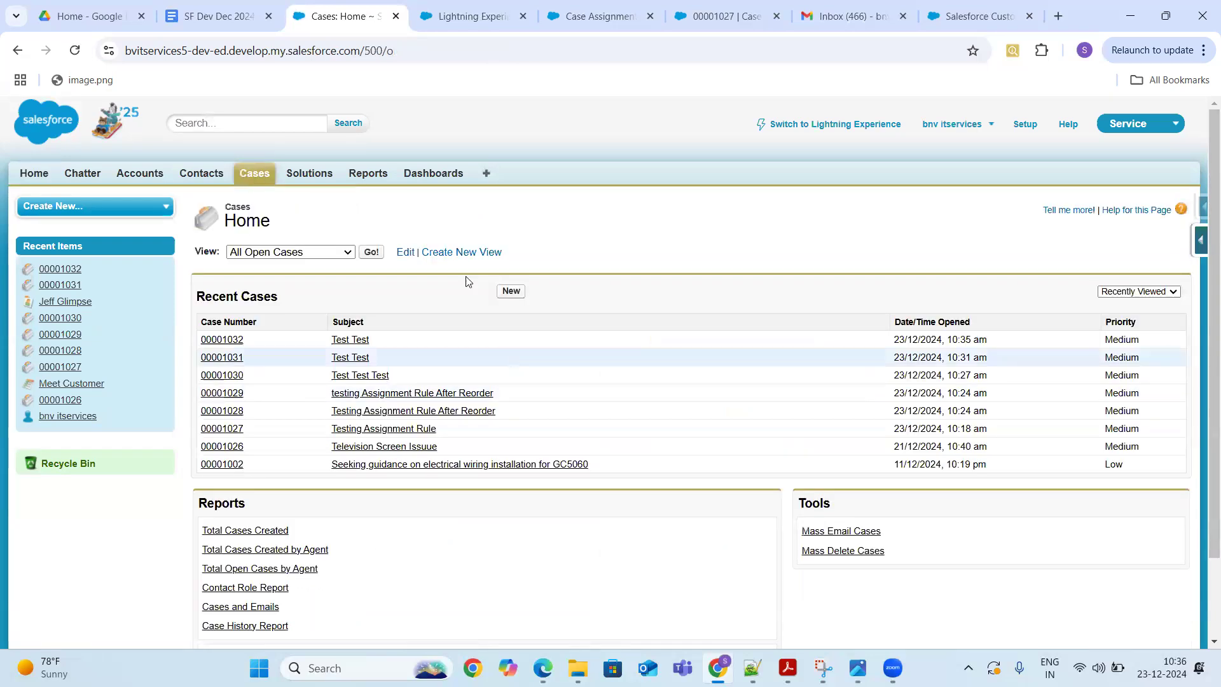
pyautogui.click(222, 340)
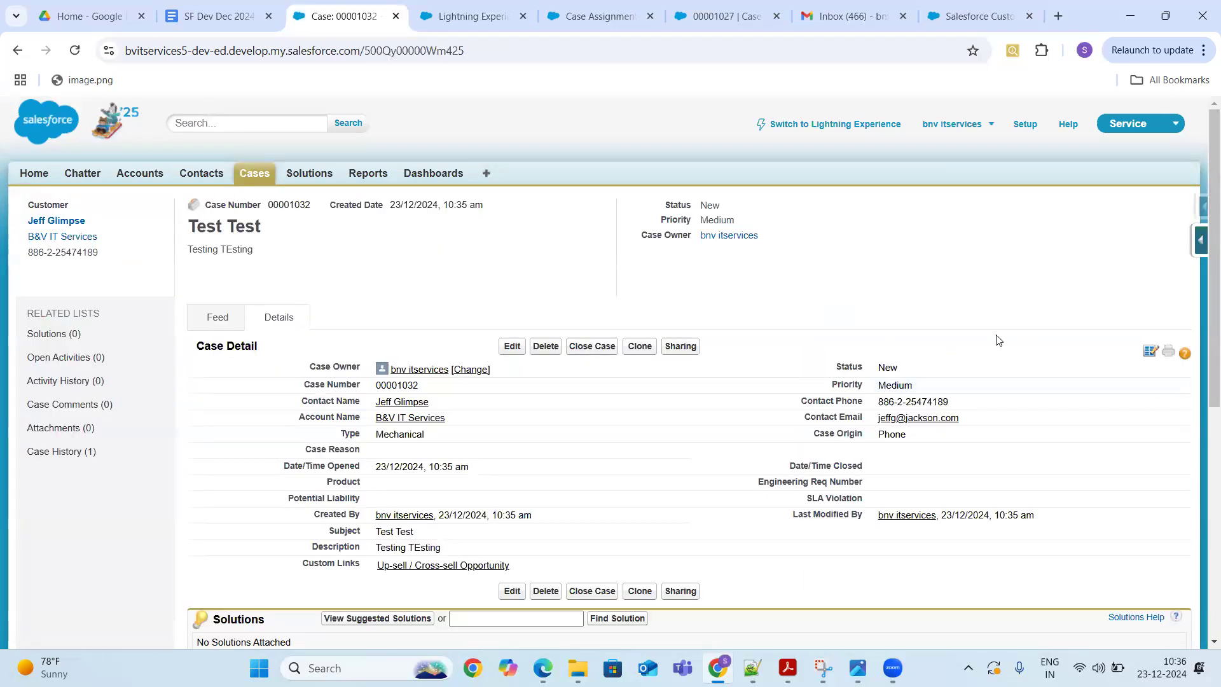
# - Clone the case with 'Assign using active assignment rules' ticked and save it
pyautogui.click(639, 347)
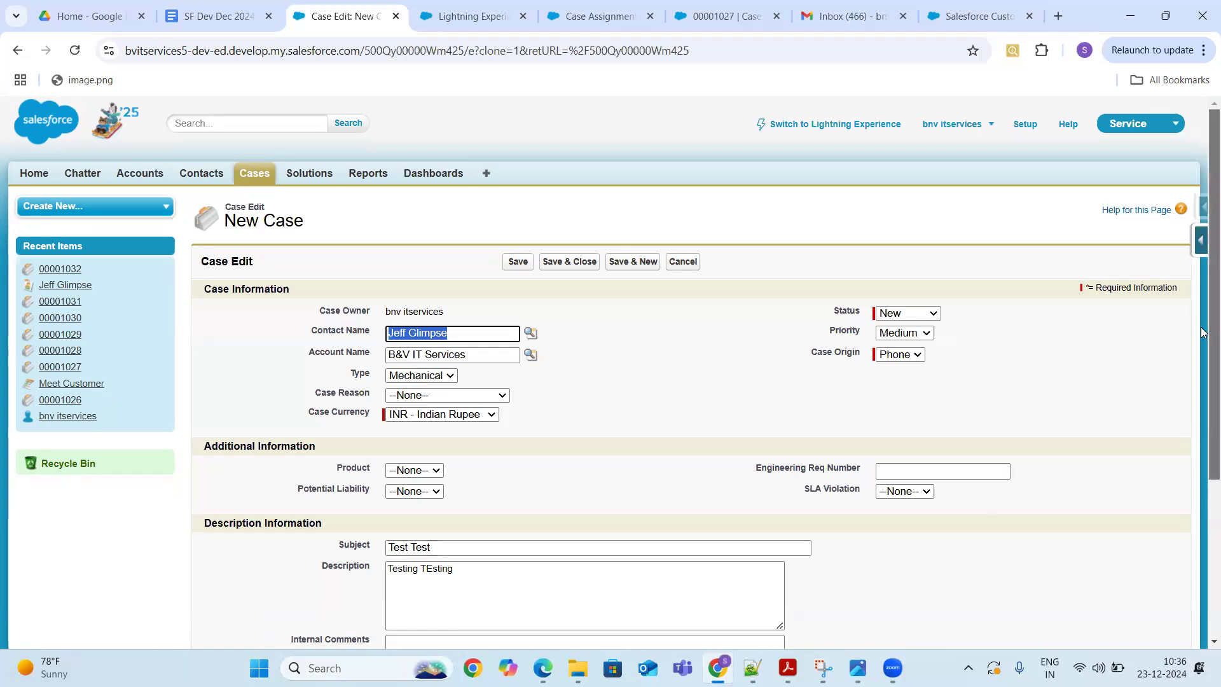
pyautogui.moveTo(1202, 332); pyautogui.dragTo(1203, 386)
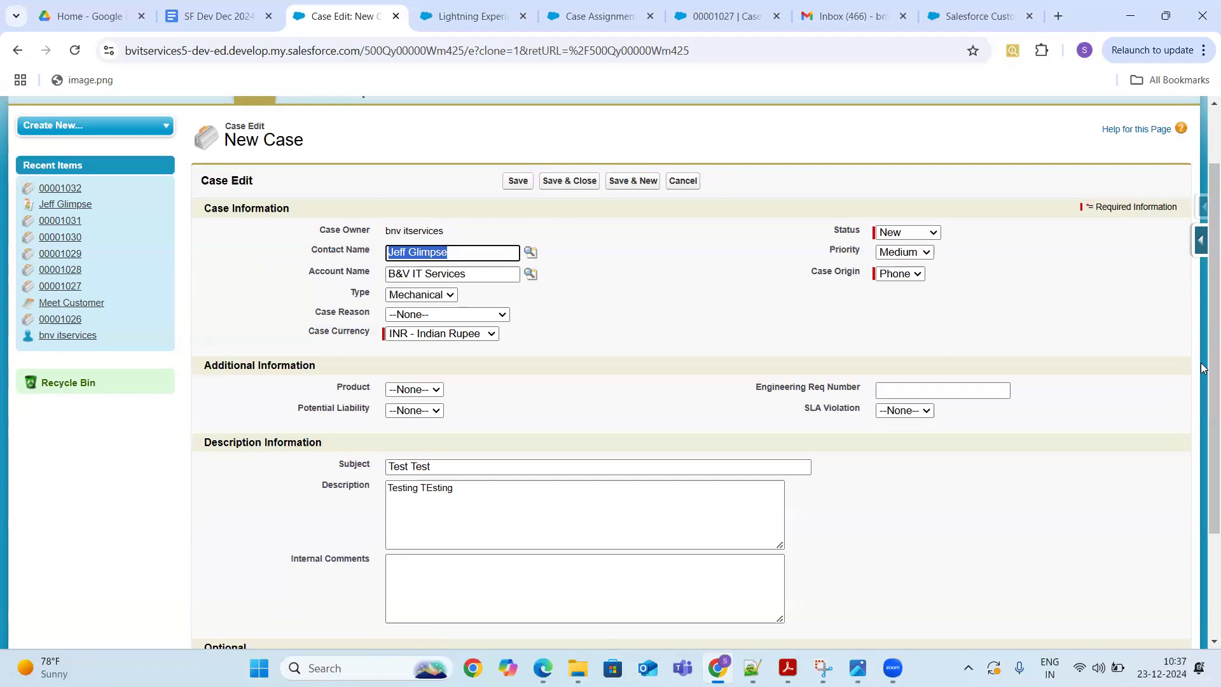
pyautogui.moveTo(1202, 382); pyautogui.dragTo(1202, 480)
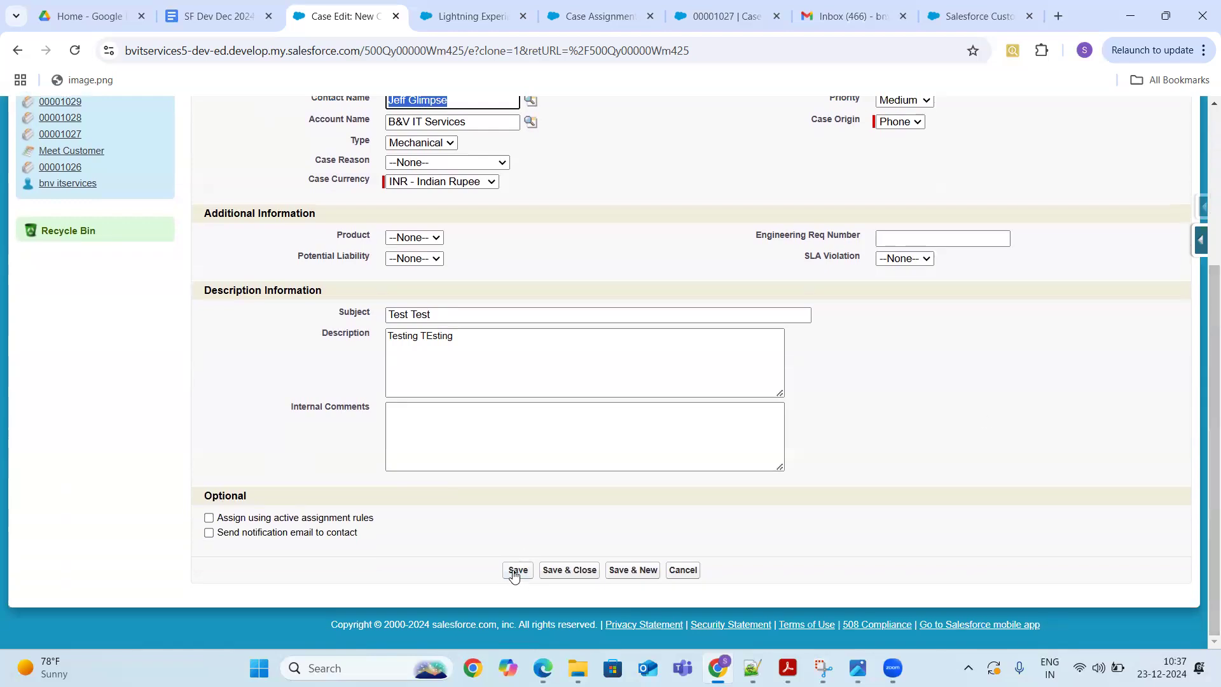
pyautogui.click(208, 518)
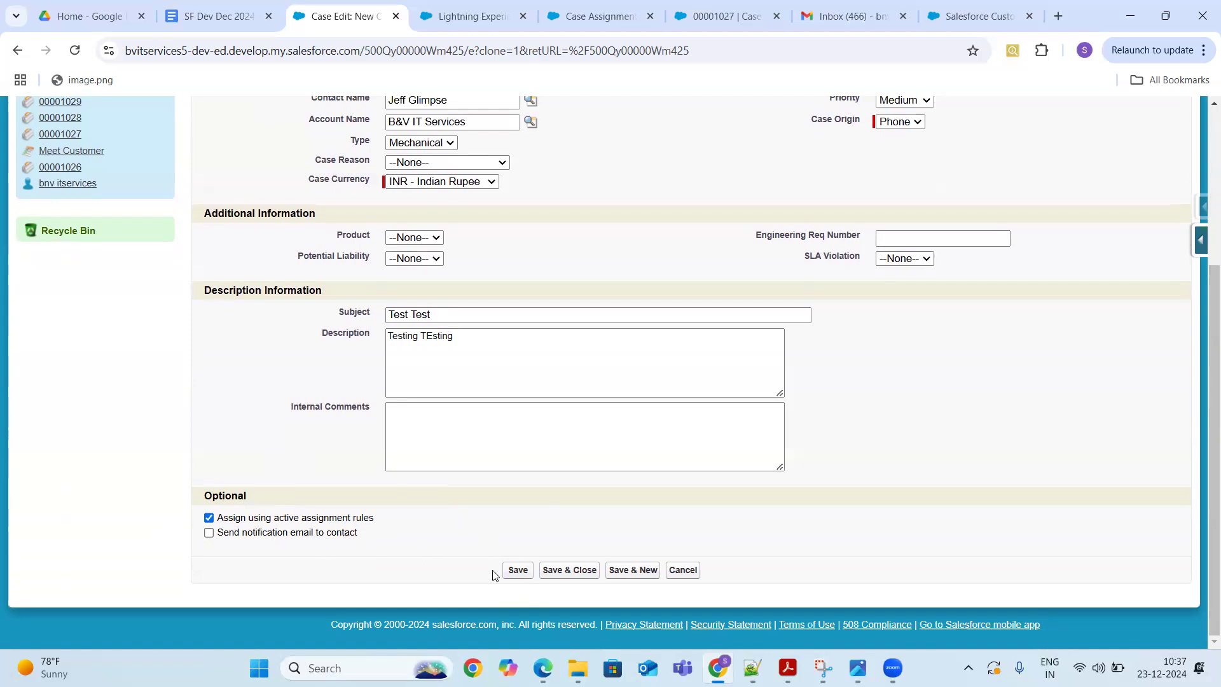
pyautogui.click(516, 570)
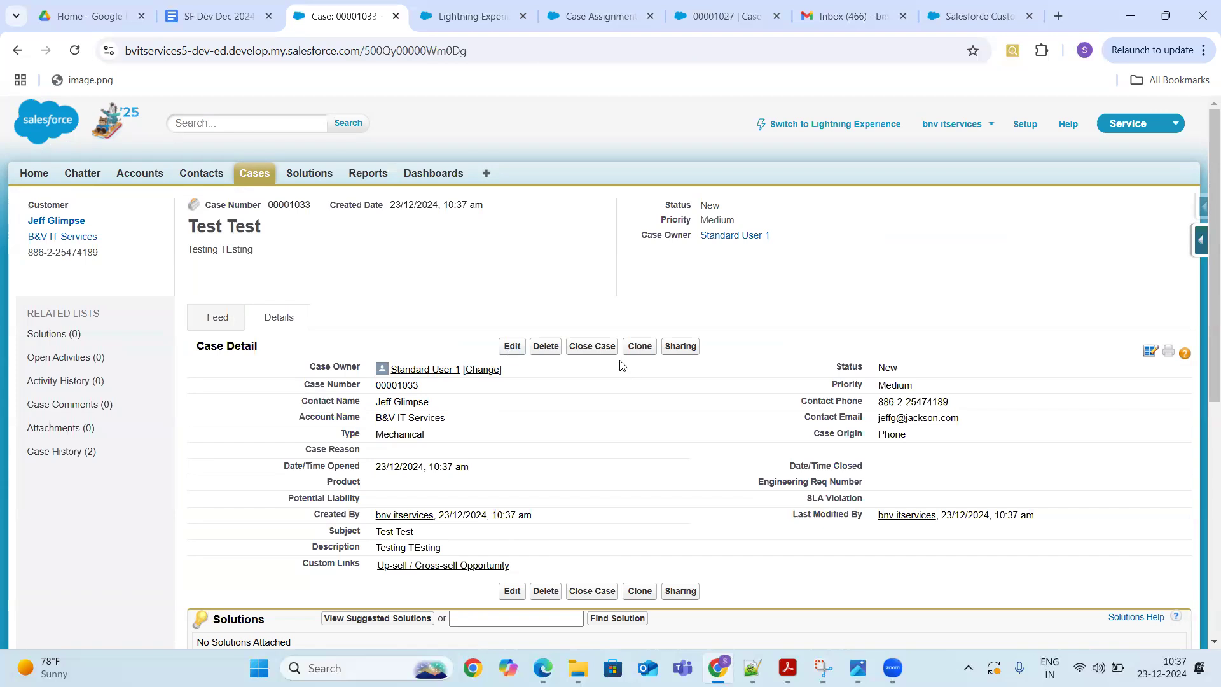
# - Clone it again, change the subject to 'dasfjshdlkf dsajkfh', and save
pyautogui.click(640, 347)
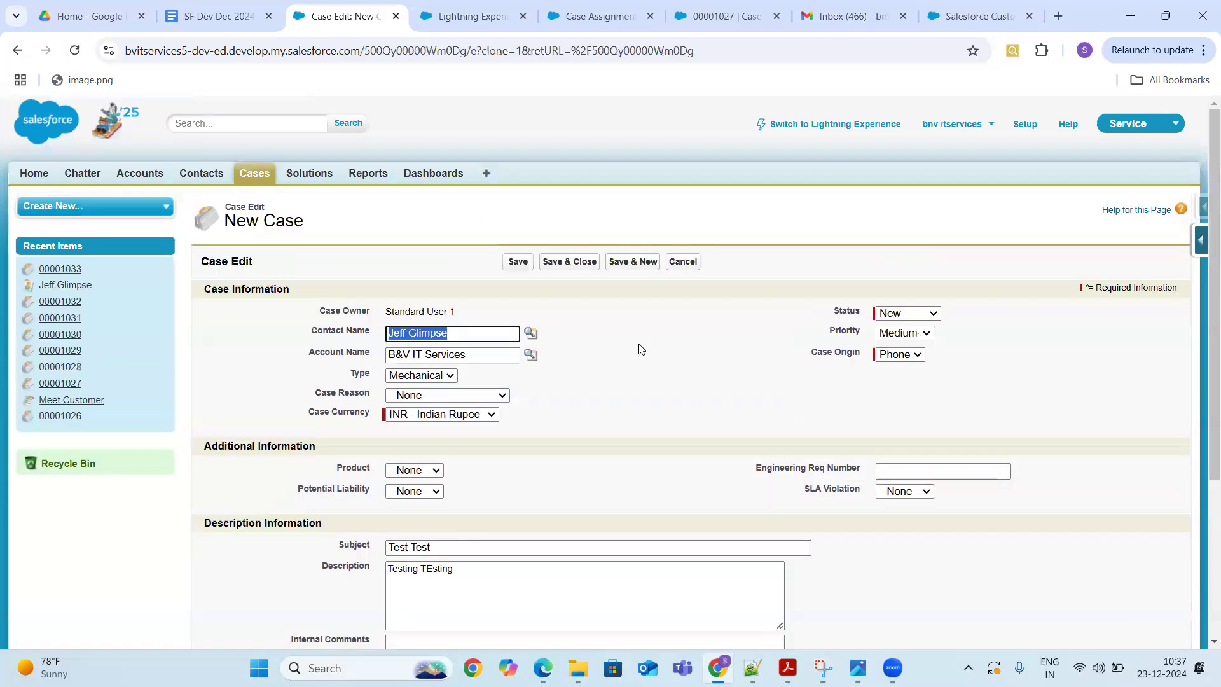
pyautogui.click(441, 548)
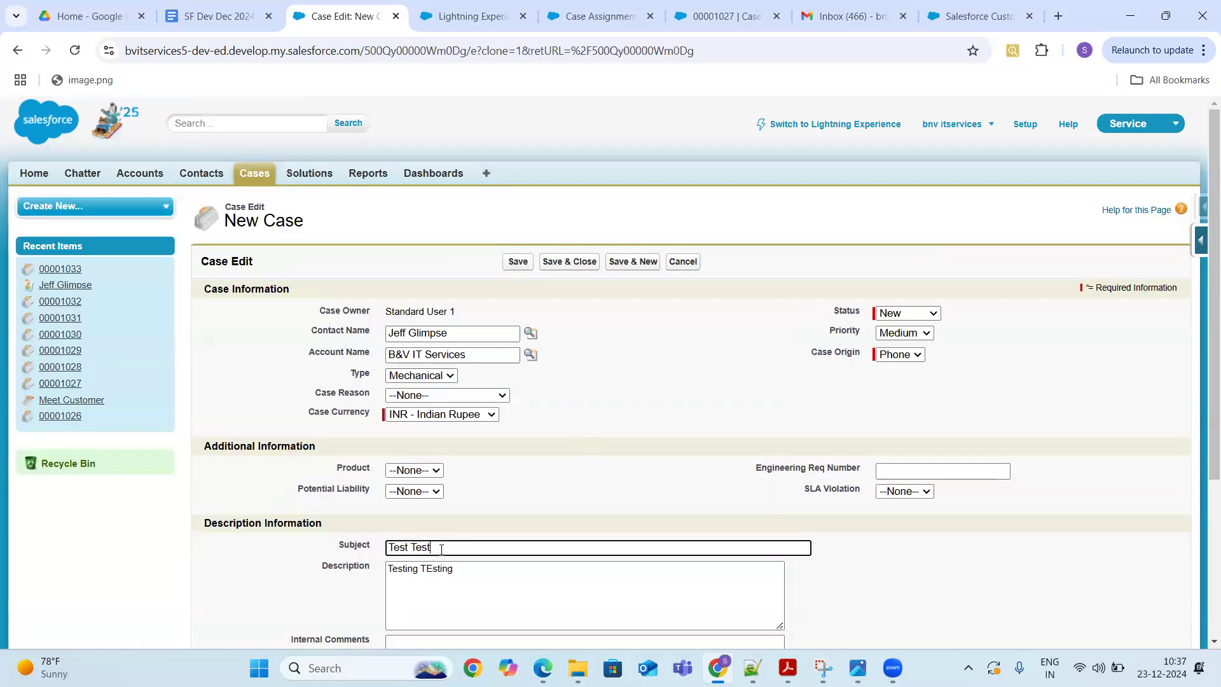
pyautogui.press('BackSpace')
pyautogui.press('BackSpace')
pyautogui.press('BackSpace')
pyautogui.press('BackSpace')
pyautogui.press('BackSpace')
pyautogui.press('BackSpace')
pyautogui.press('BackSpace')
pyautogui.press('BackSpace')
pyautogui.press('BackSpace')
pyautogui.write('dasfjshdlkf dsajkfh')
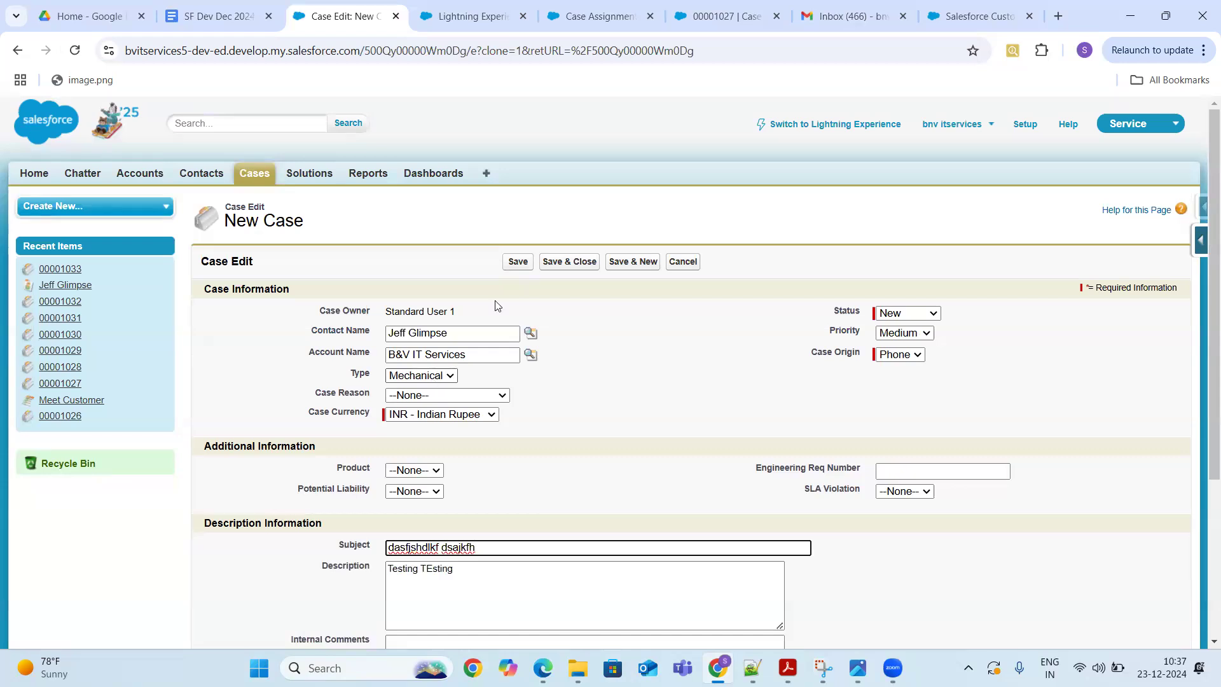
pyautogui.click(516, 262)
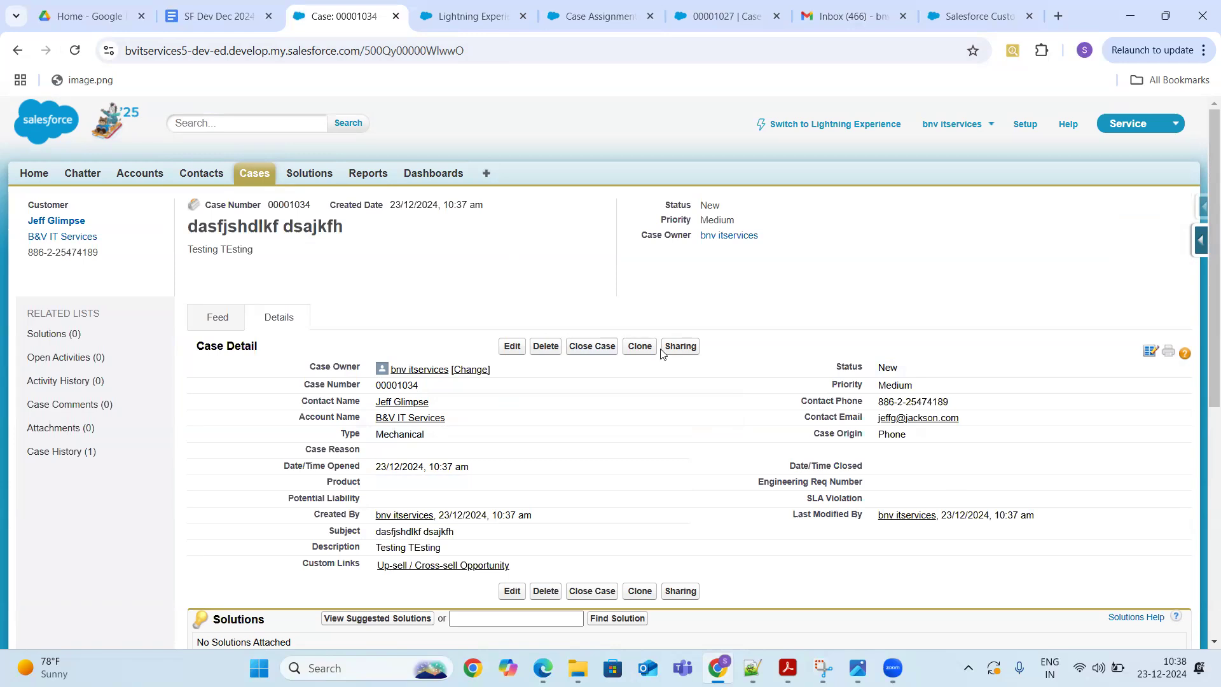
# - Clone the renamed Mechanical case with active assignment rules applied, then confirm its Case Owner is Support
pyautogui.click(640, 348)
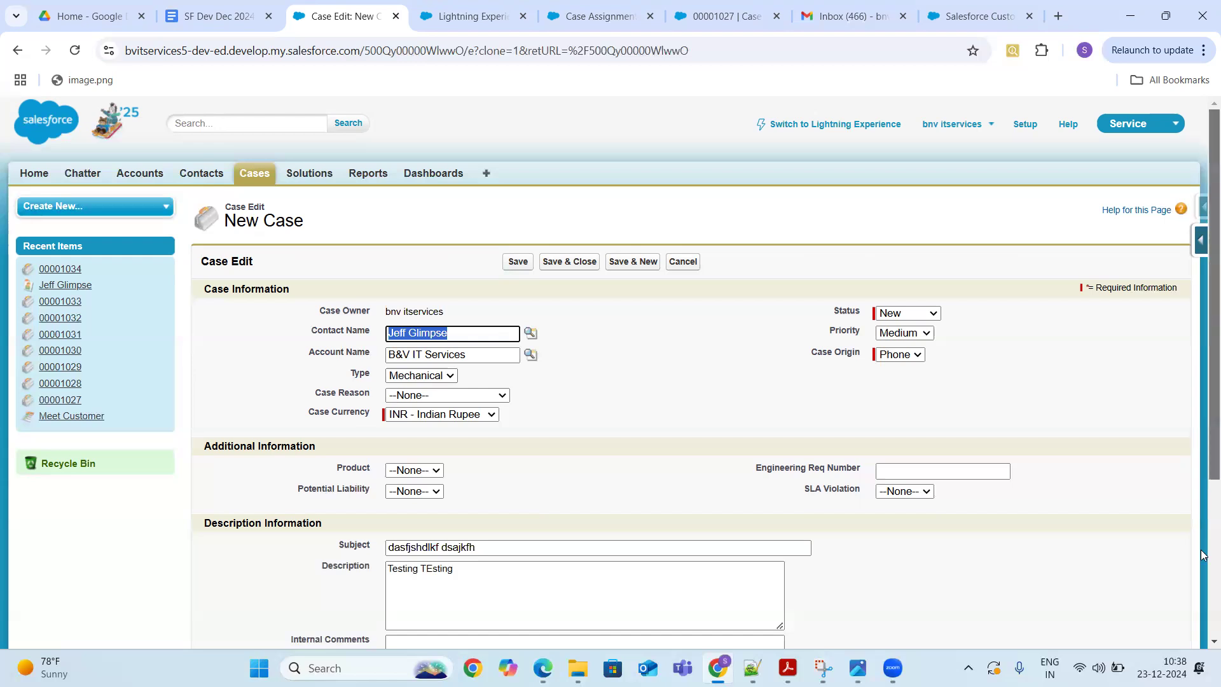
pyautogui.scroll(-3, 786, 375)
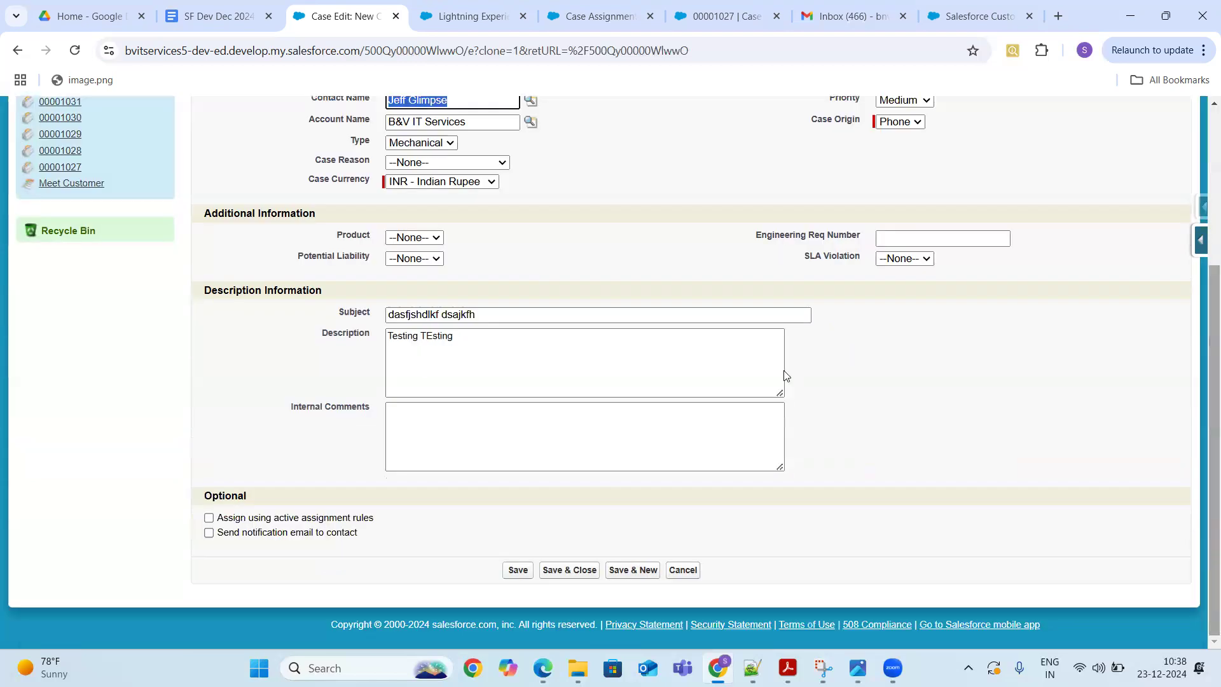
pyautogui.click(209, 518)
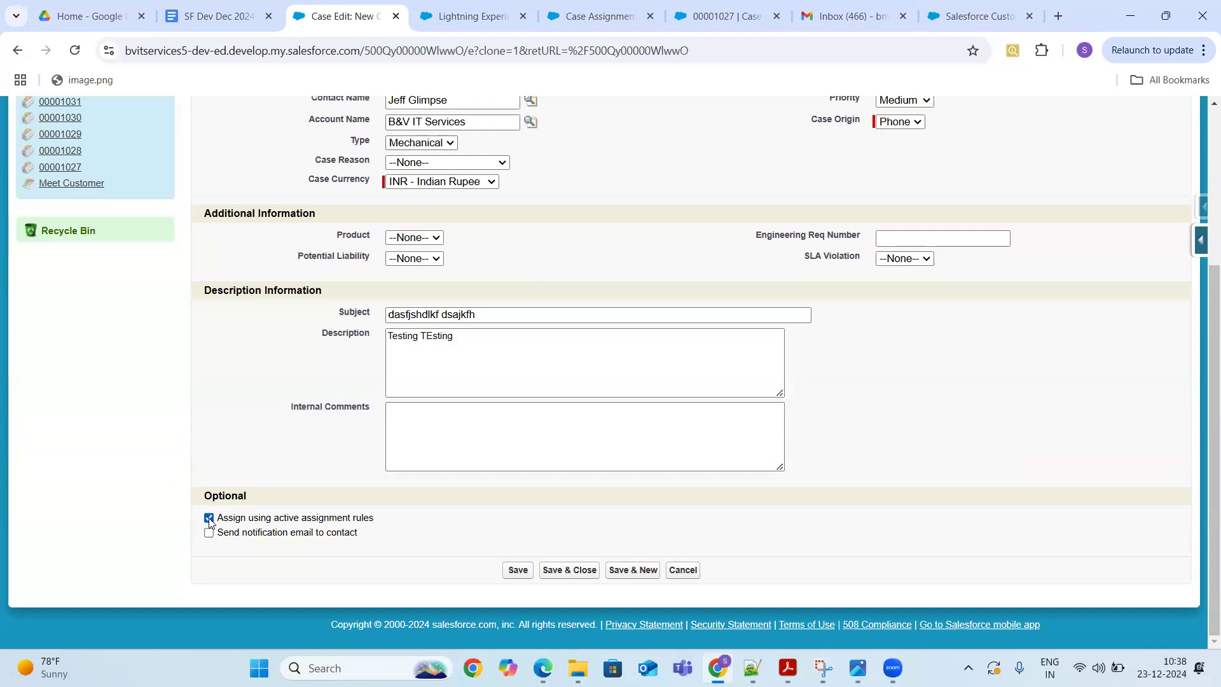
pyautogui.click(518, 571)
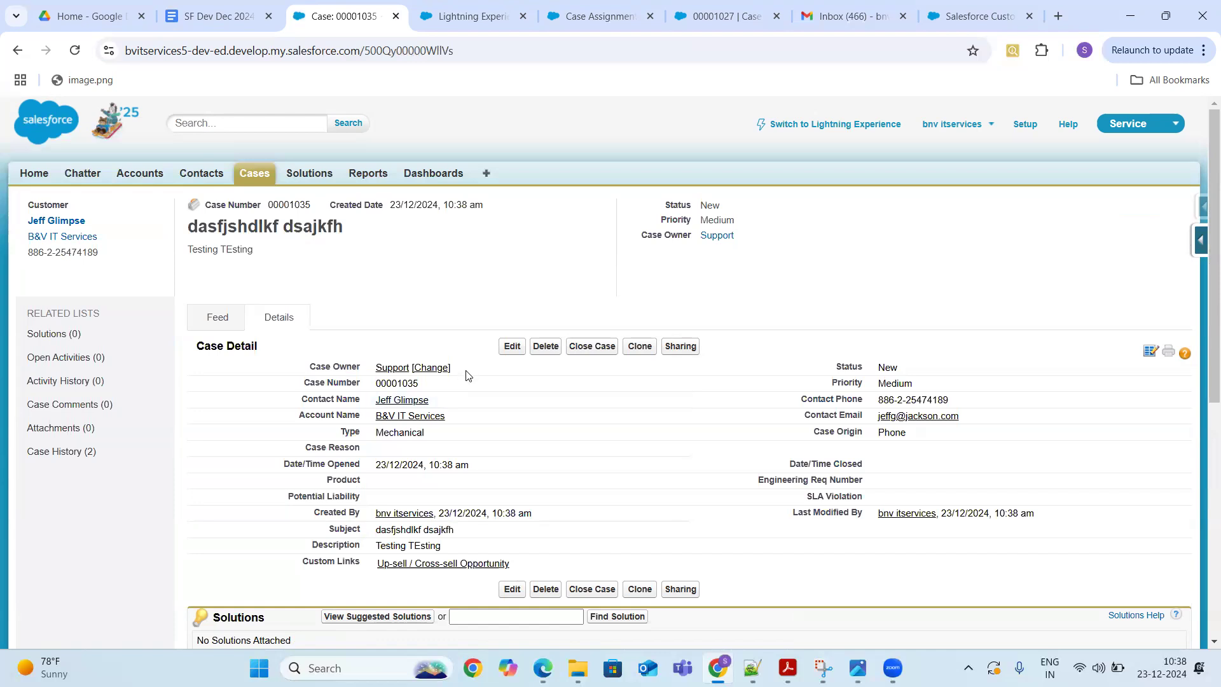
pyautogui.moveTo(468, 375); pyautogui.dragTo(301, 371)
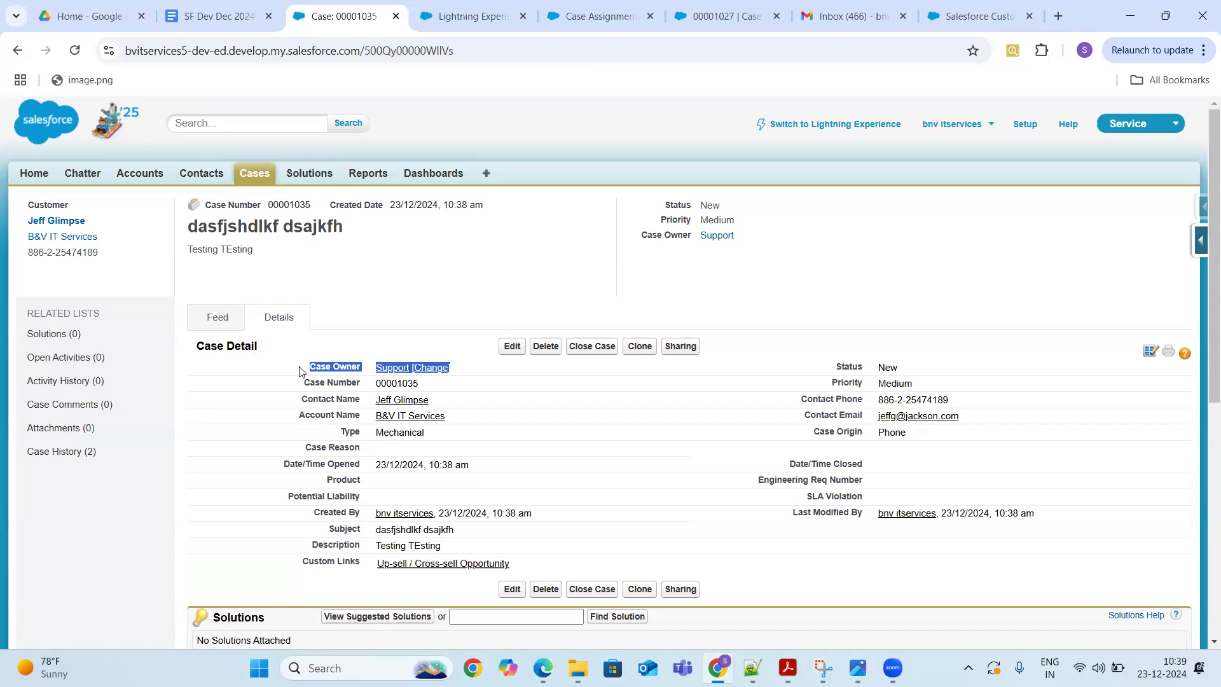
pyautogui.moveTo(1205, 291); pyautogui.dragTo(1203, 335)
# - Narrow Setup Quick Find to 'assignment' and open the Salesforce Scheduler Assignment Policies page
pyautogui.click(979, 17)
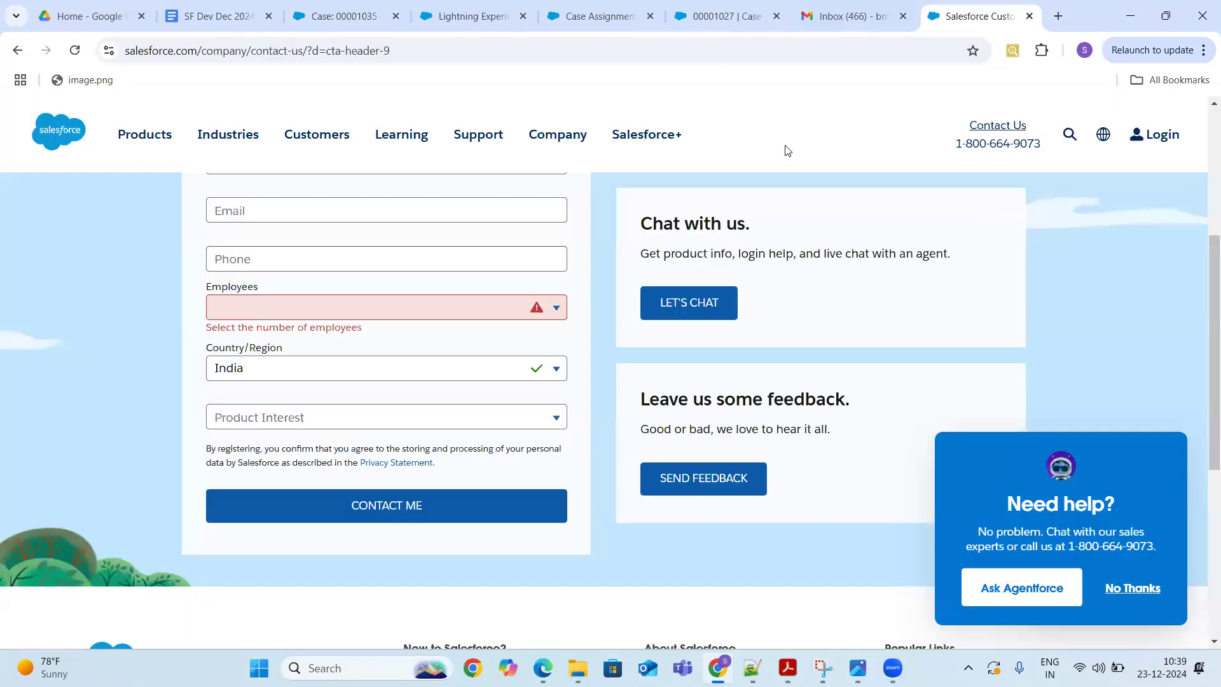
pyautogui.click(473, 16)
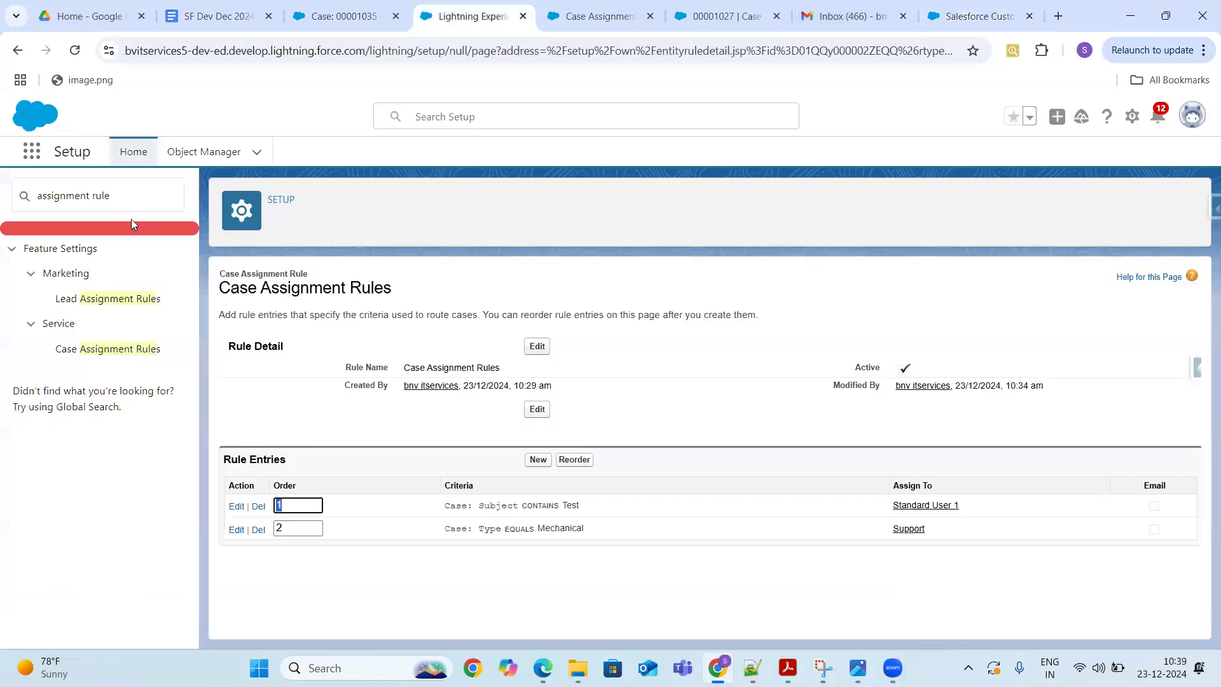
pyautogui.click(136, 204)
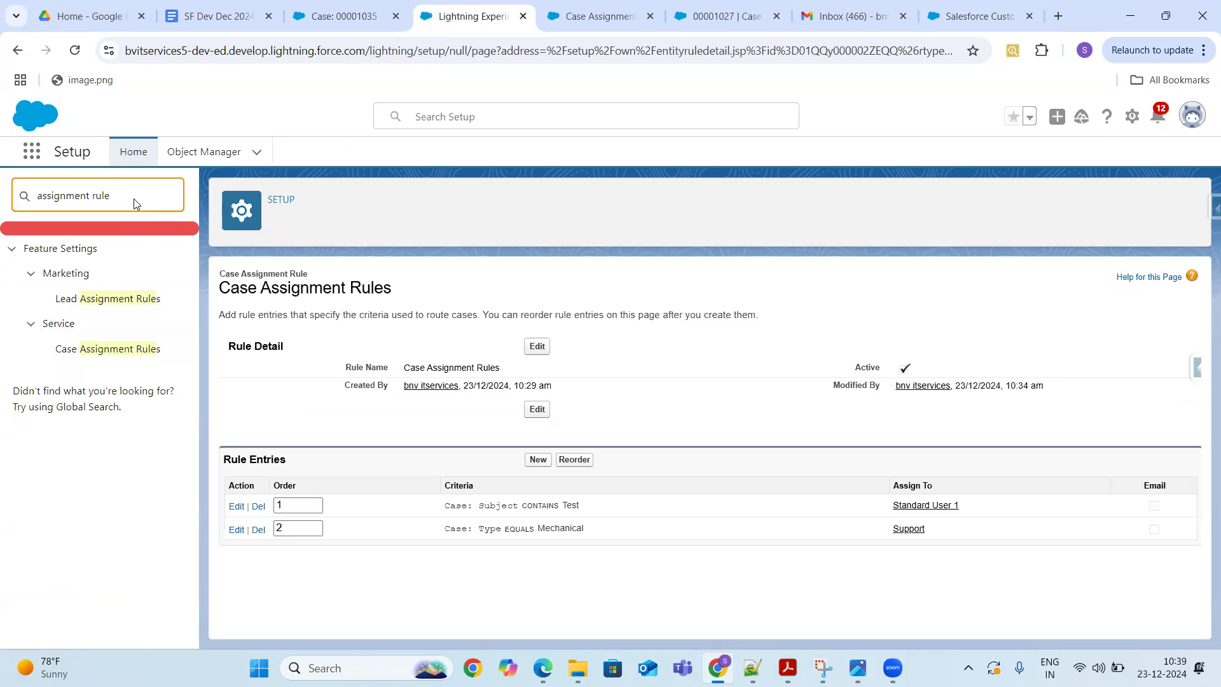
pyautogui.press('BackSpace')
pyautogui.press('BackSpace')
pyautogui.press('BackSpace')
pyautogui.press('BackSpace')
pyautogui.press('BackSpace')
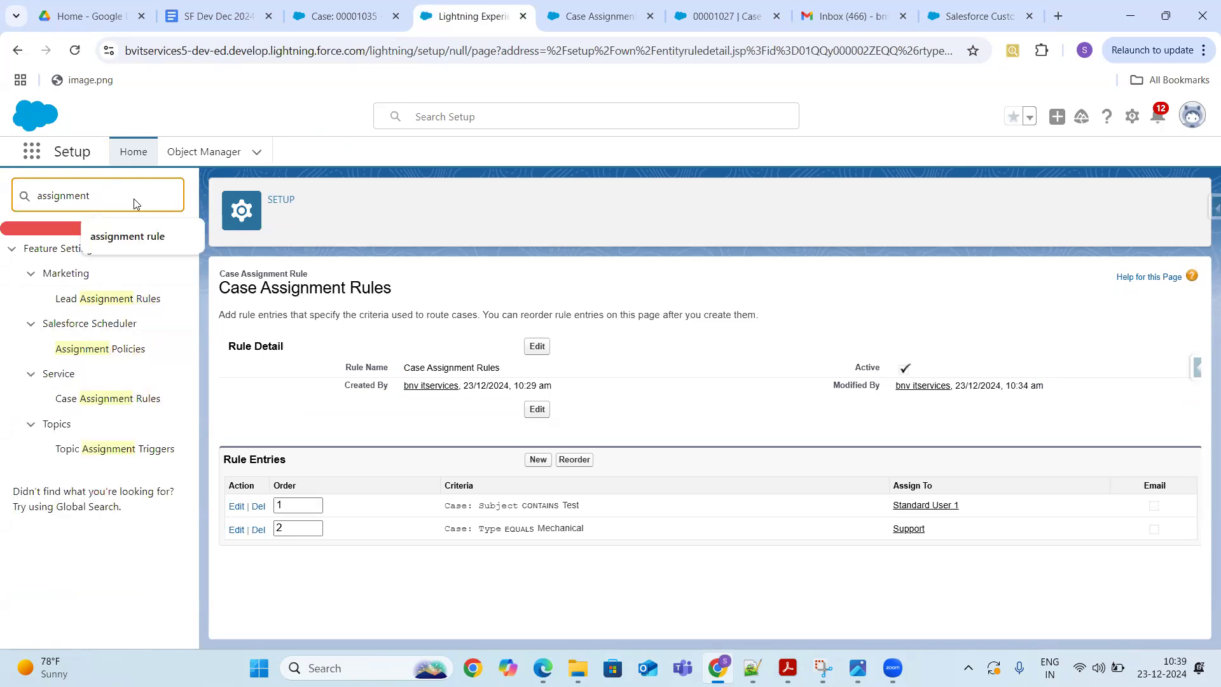
pyautogui.click(119, 351)
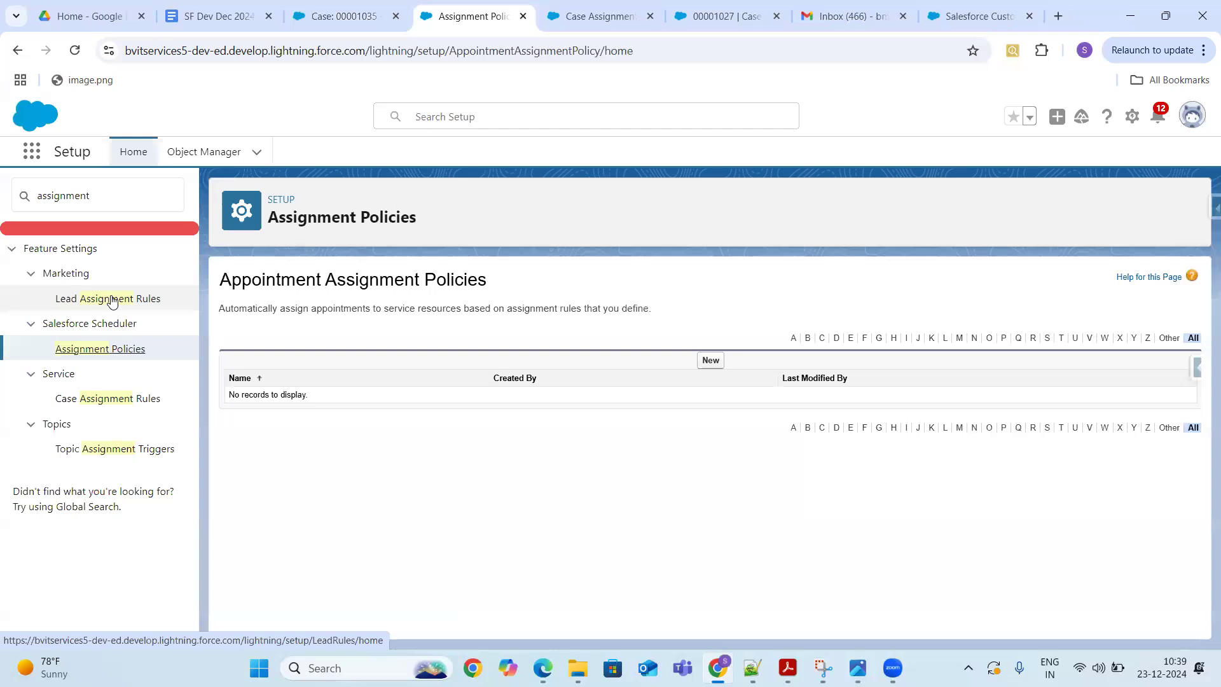
pyautogui.click(1058, 11)
# - Search Google for 'assignment rules not firing in lightning'
pyautogui.click(569, 328)
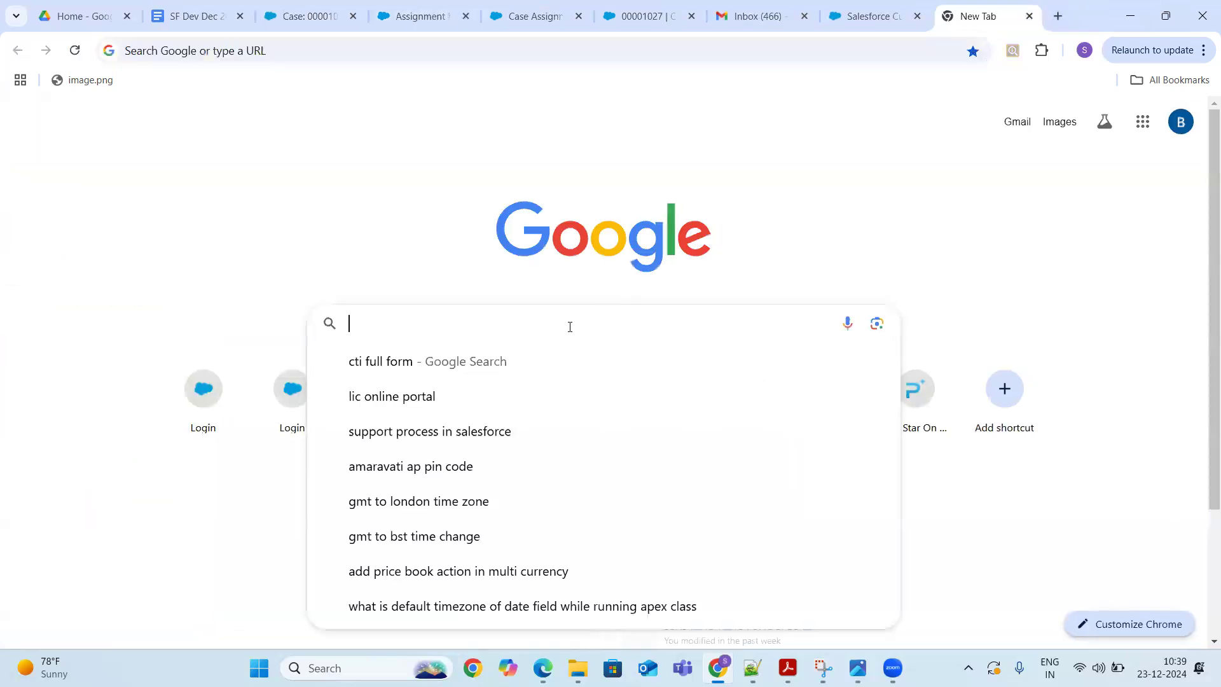
pyautogui.write('assign')
pyautogui.write('m')
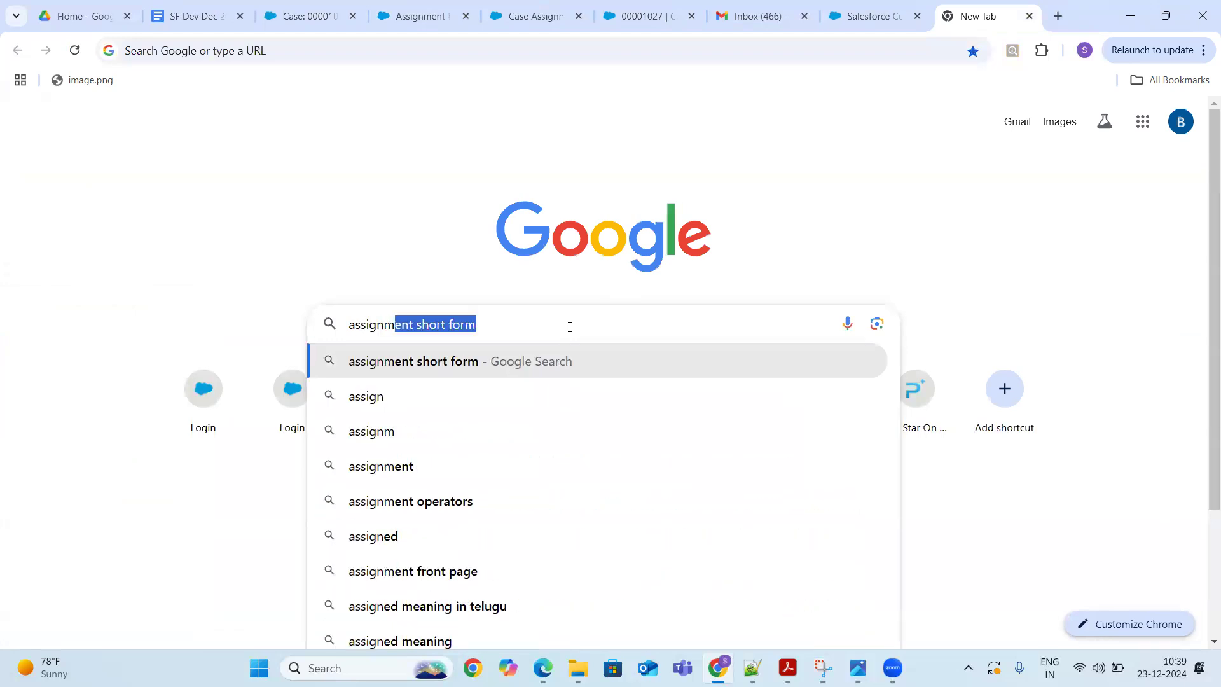
pyautogui.write('ent rules no')
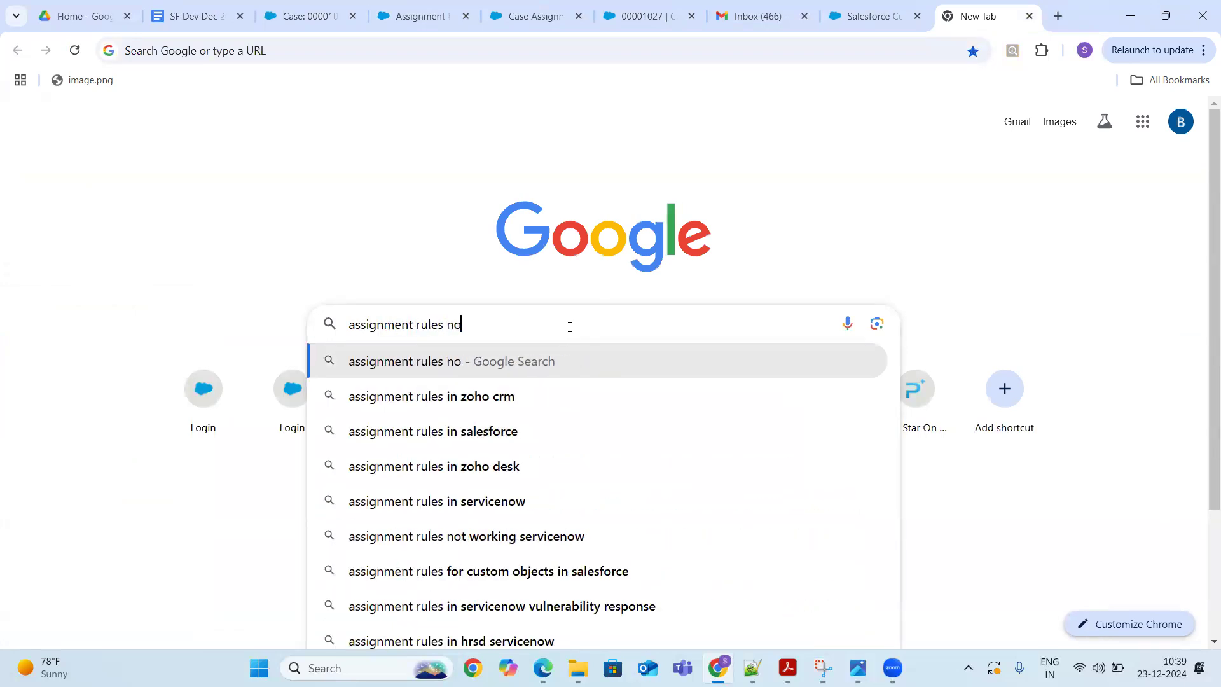
pyautogui.write('t firing in lightning')
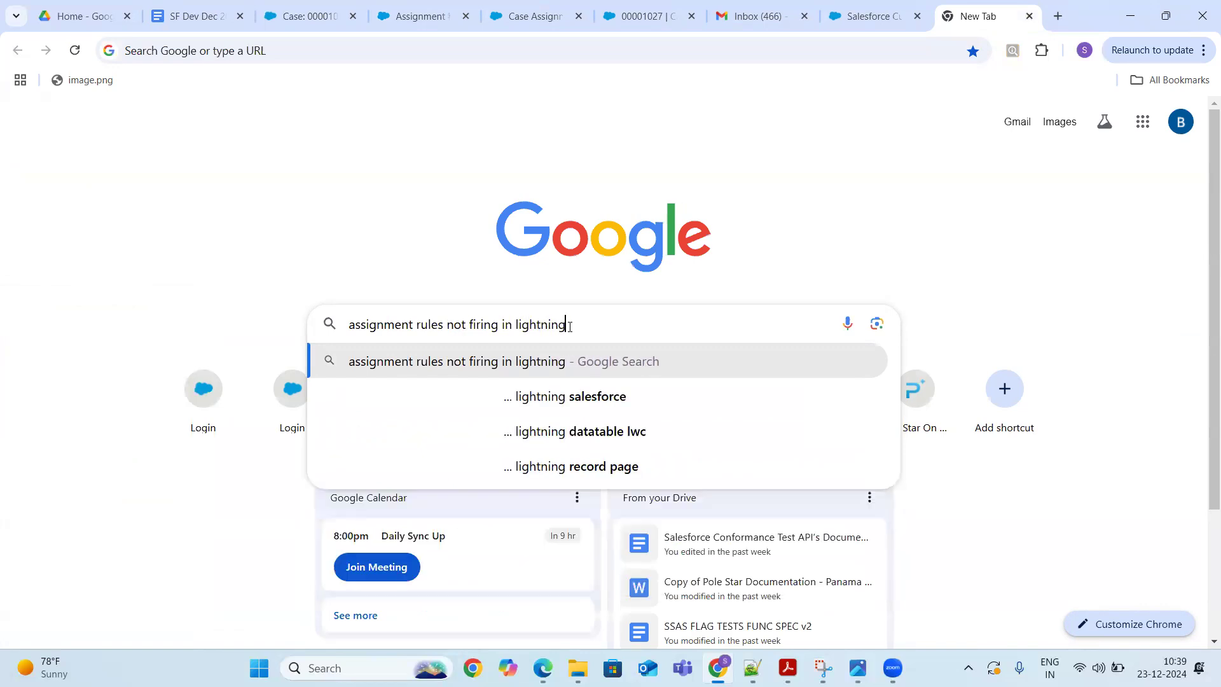
pyautogui.press('Return')
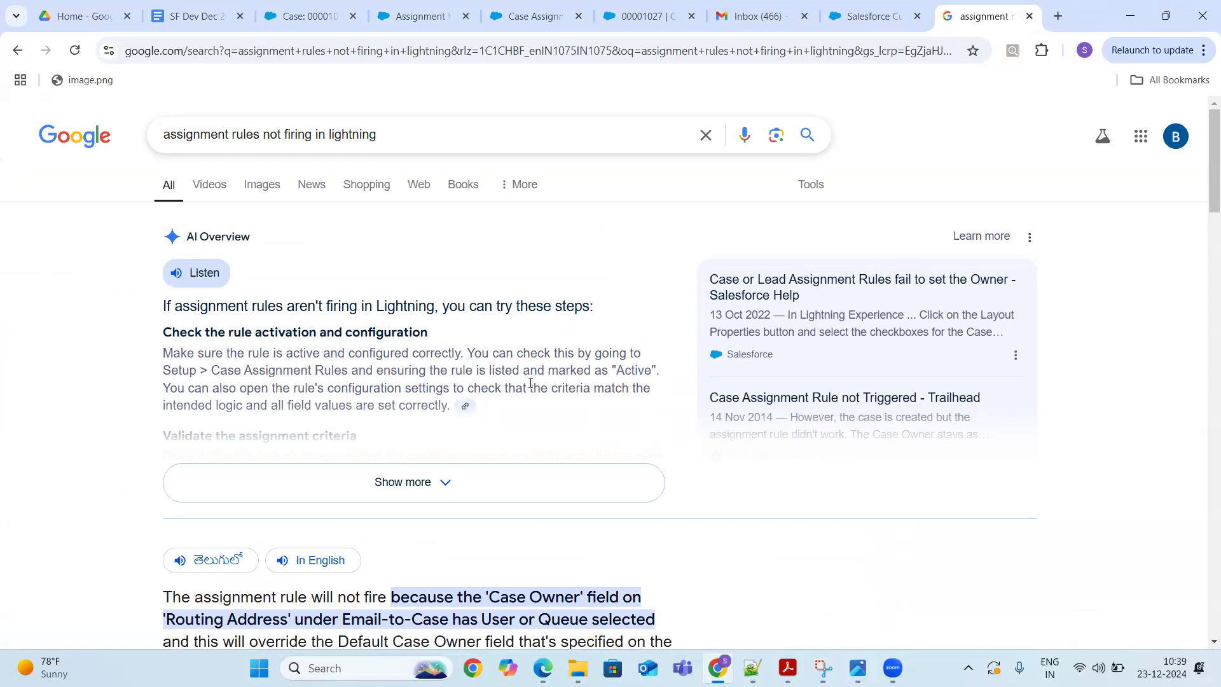
# - Expand the full AI Overview and highlight the 'Force the assignment rule to run' heading
pyautogui.click(429, 485)
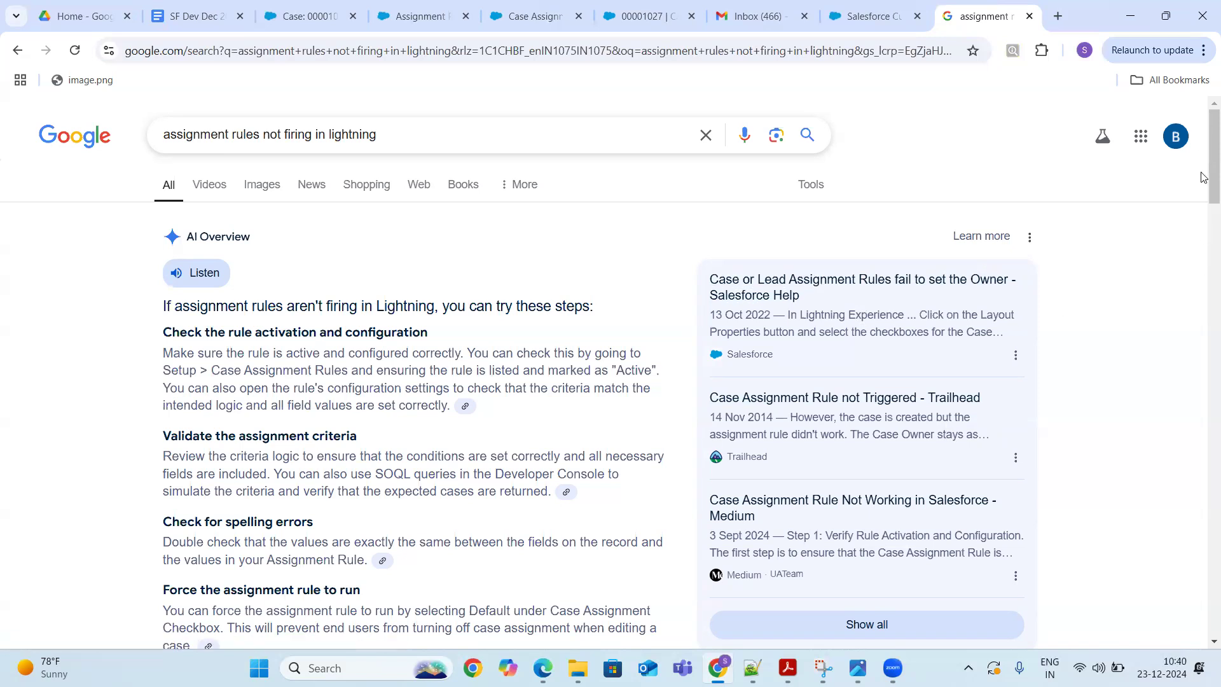
pyautogui.scroll(-2, 1204, 201)
pyautogui.scroll(-2, 1203, 202)
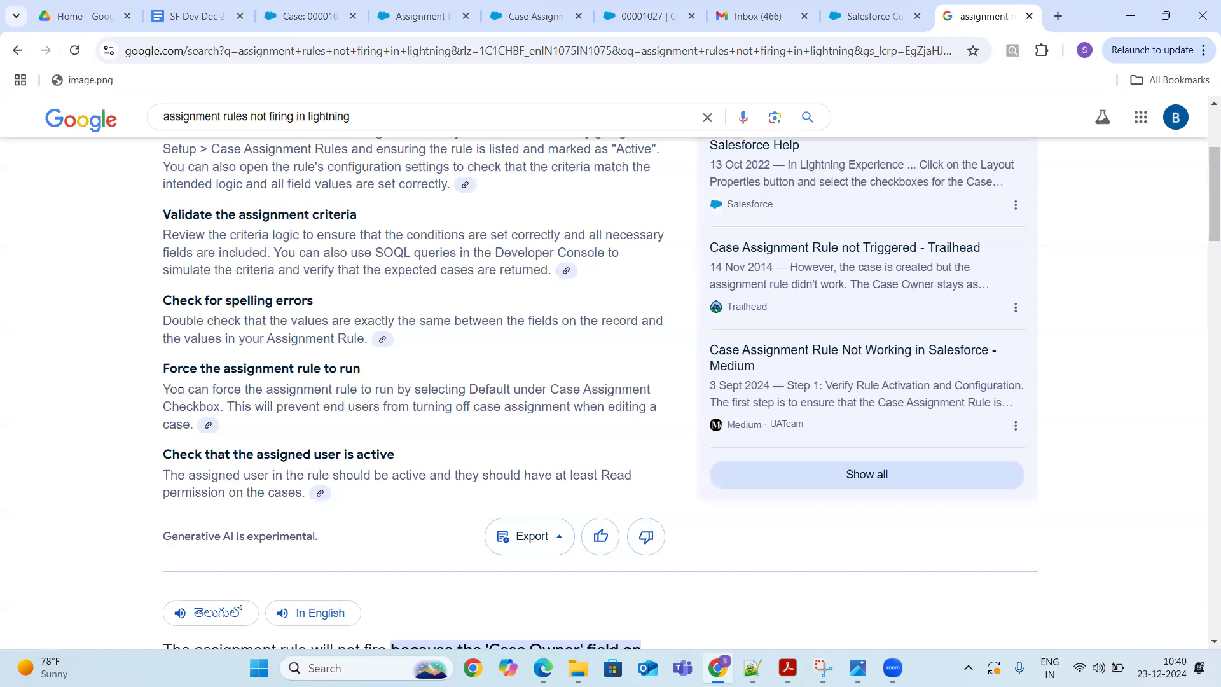
pyautogui.moveTo(164, 375); pyautogui.dragTo(390, 380)
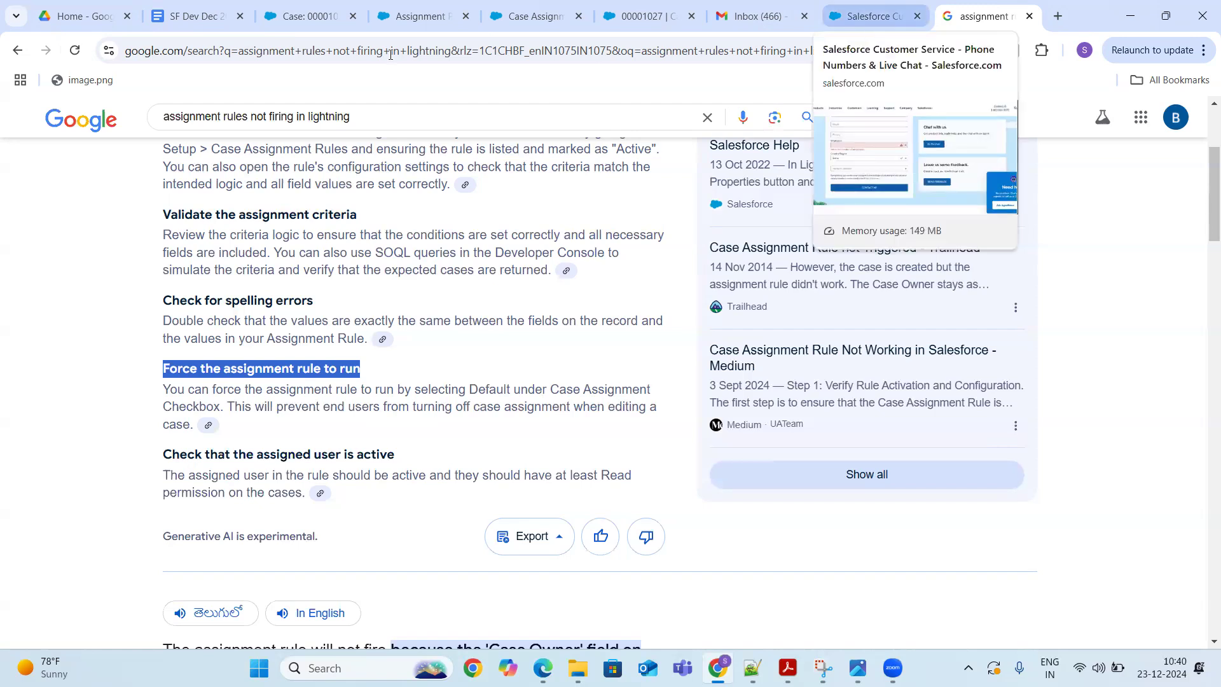
# - Search Setup Quick Find for 'case' and open Case Assignment Rules
pyautogui.click(416, 15)
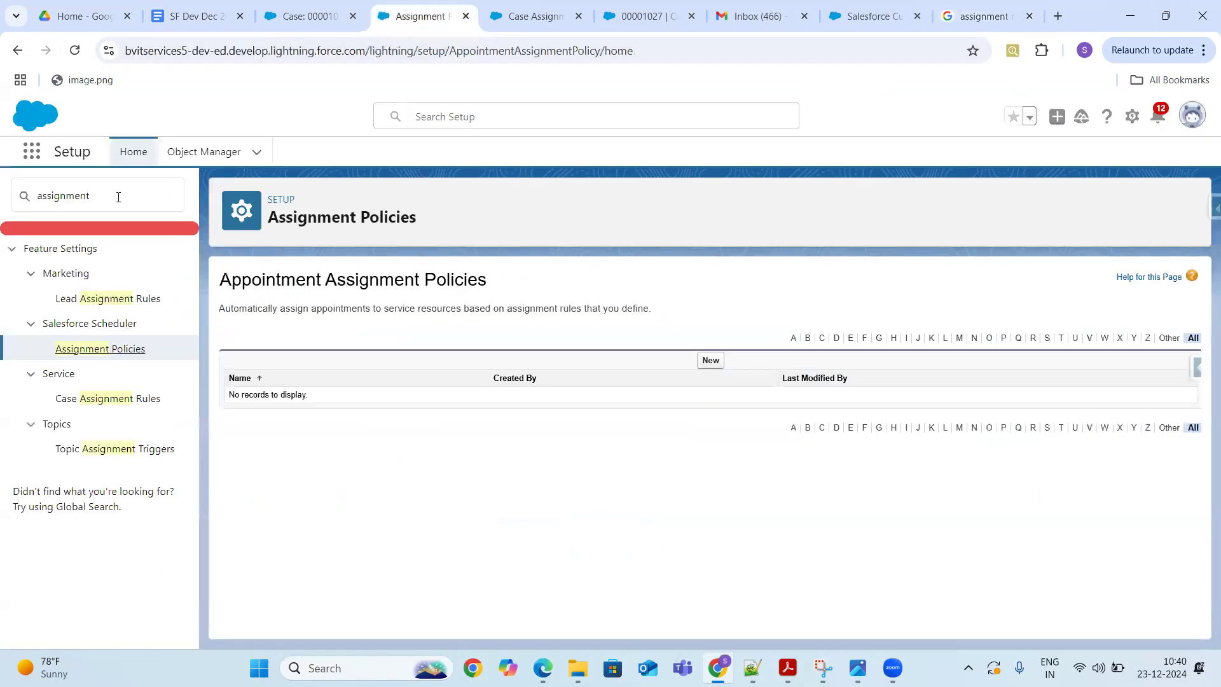
pyautogui.click(118, 195)
pyautogui.press('BackSpace')
pyautogui.press('BackSpace')
pyautogui.press('BackSpace')
pyautogui.press('BackSpace')
pyautogui.press('BackSpace')
pyautogui.press('BackSpace')
pyautogui.press('BackSpace')
pyautogui.press('BackSpace')
pyautogui.press('BackSpace')
pyautogui.press('BackSpace')
pyautogui.write('case')
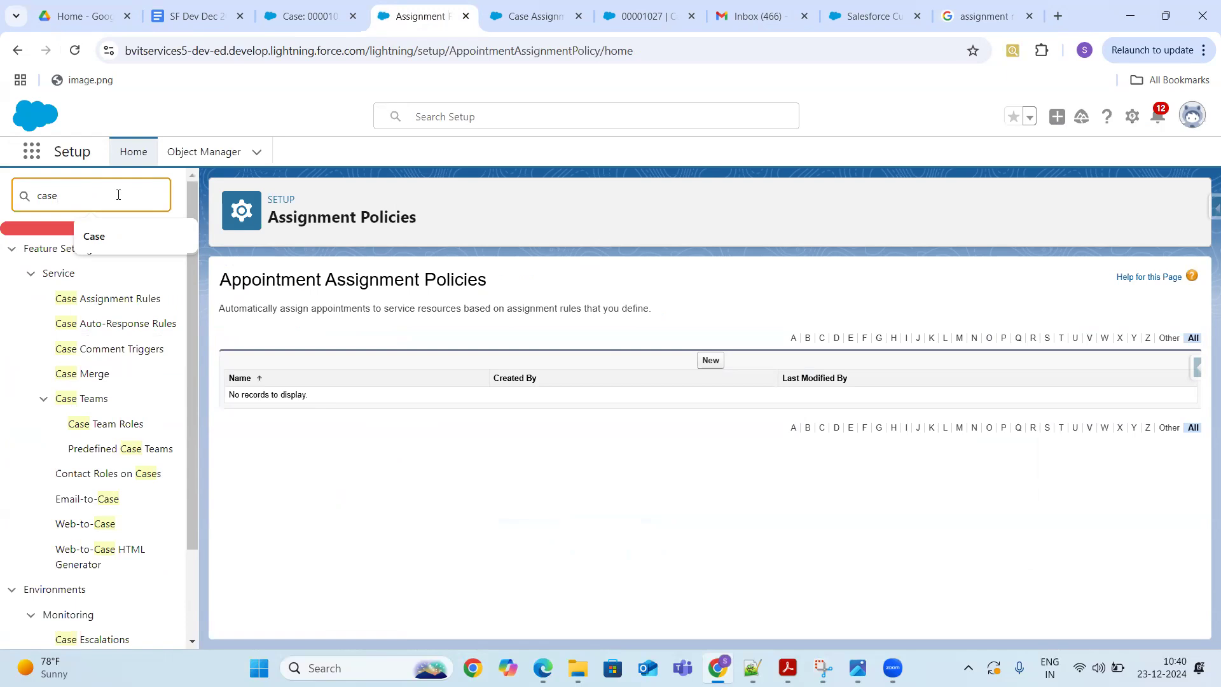
pyautogui.click(127, 302)
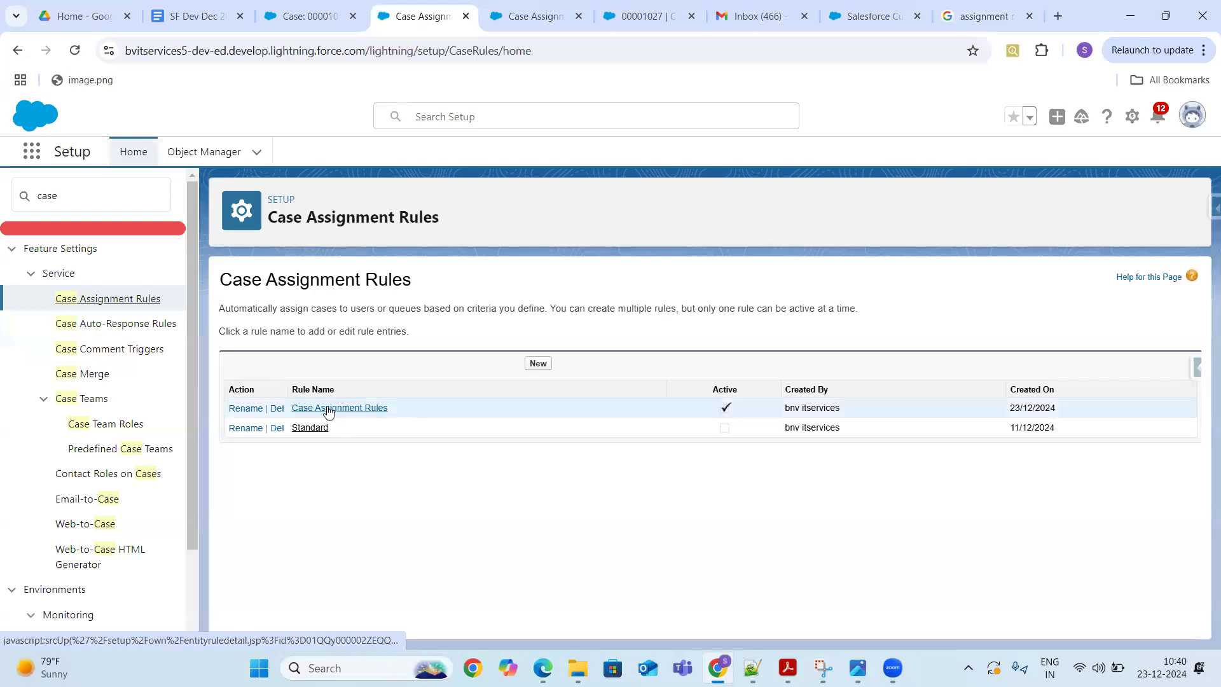
# - Open the assignment rule, enter Edit and cancel without changes, then return to the Google results
pyautogui.click(328, 408)
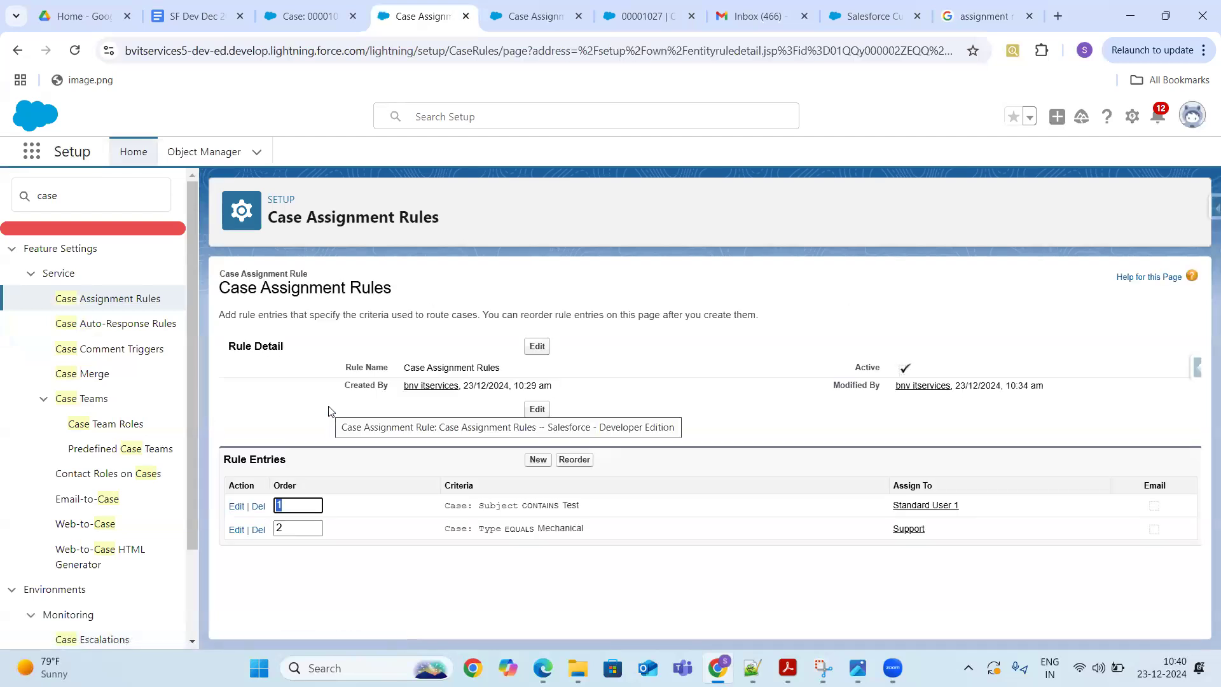
pyautogui.click(537, 346)
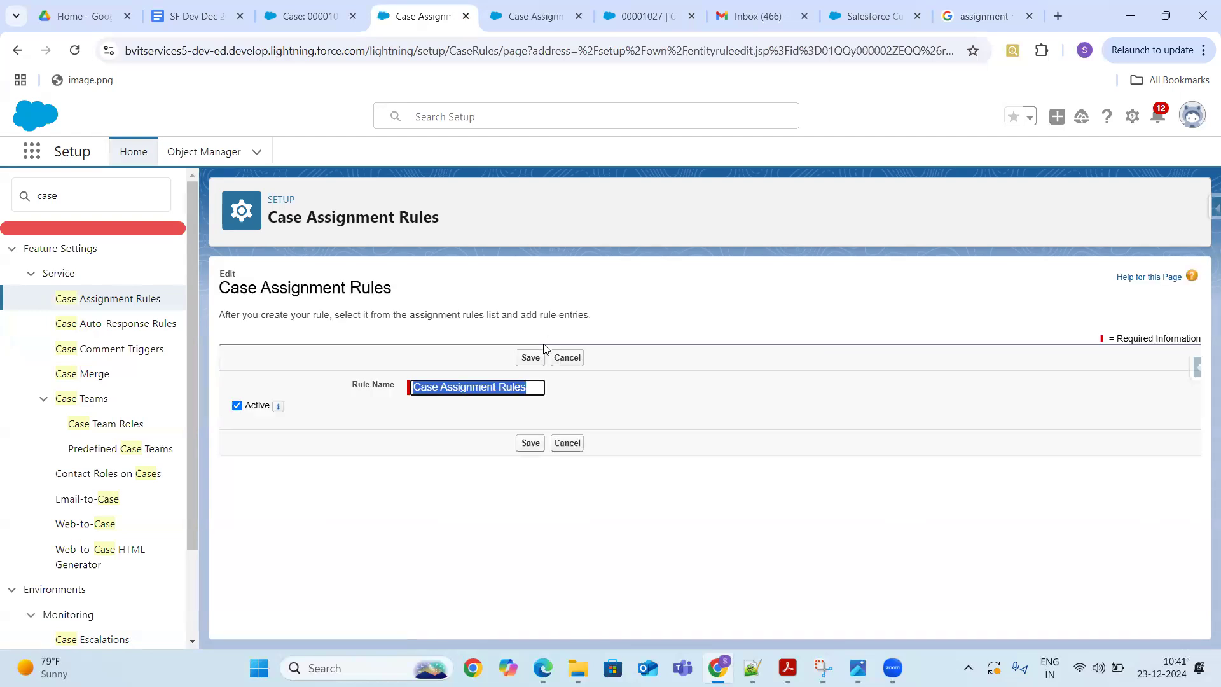
pyautogui.click(567, 358)
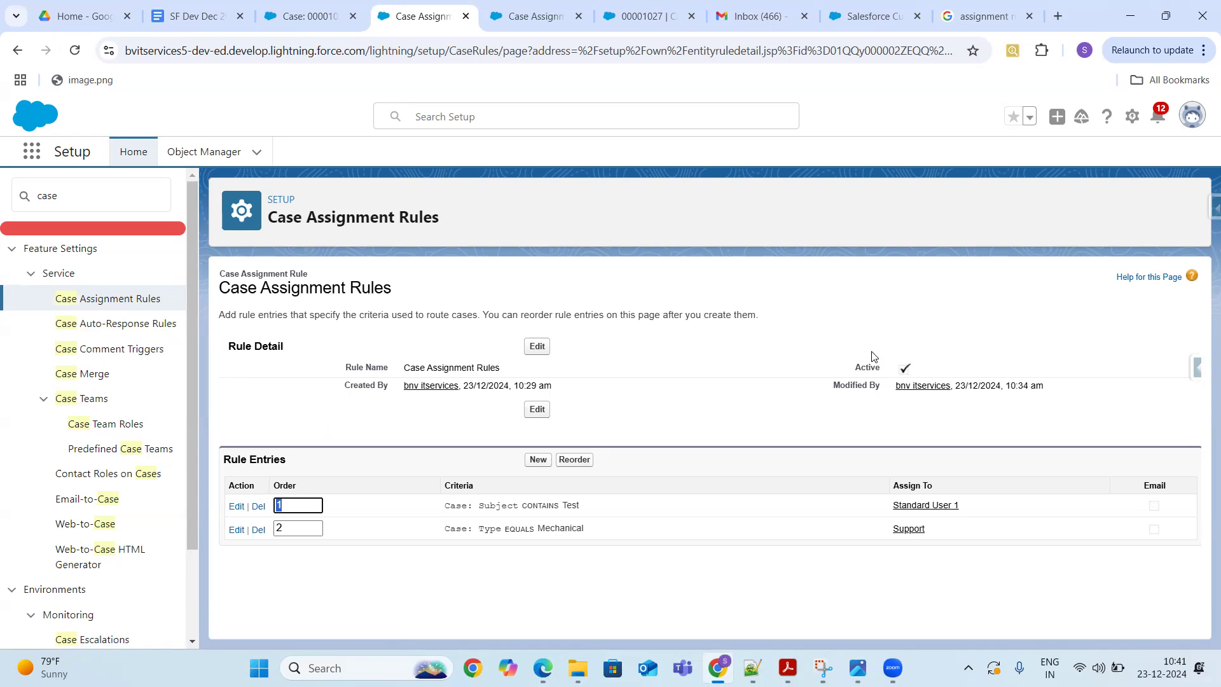
pyautogui.click(1004, 32)
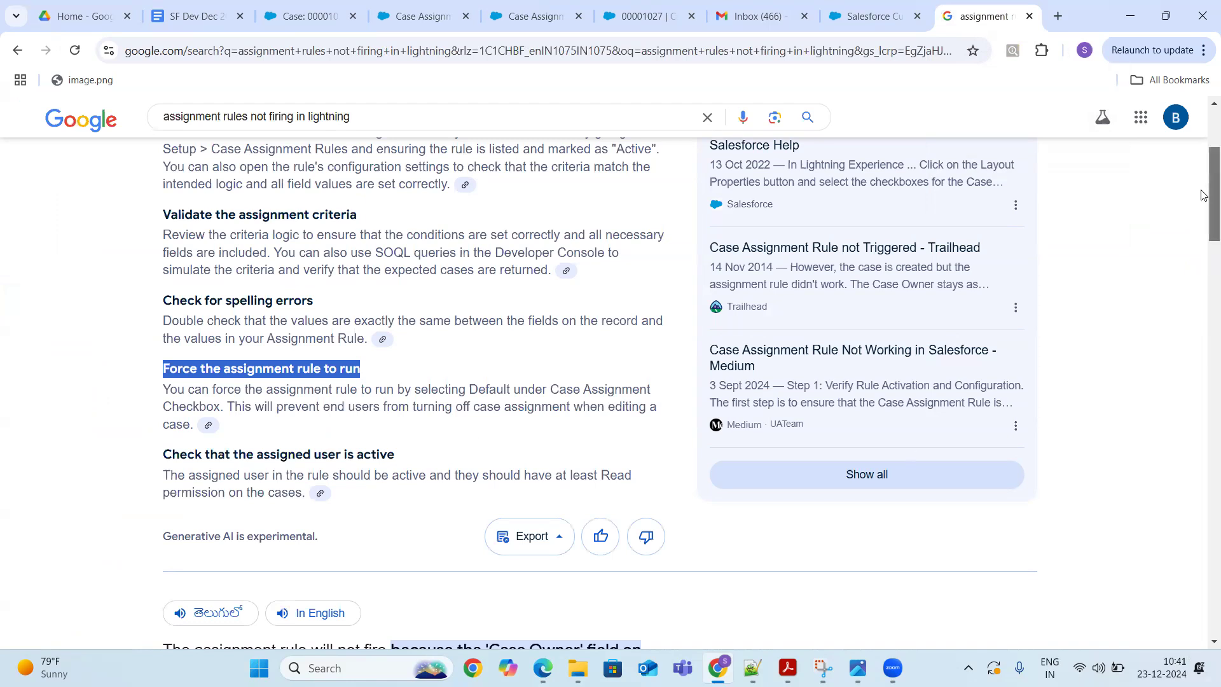
# - Open the Salesforce Help article on Email-to-Case assignment rules and scroll to its Resolution
pyautogui.moveTo(1204, 195); pyautogui.dragTo(1204, 268)
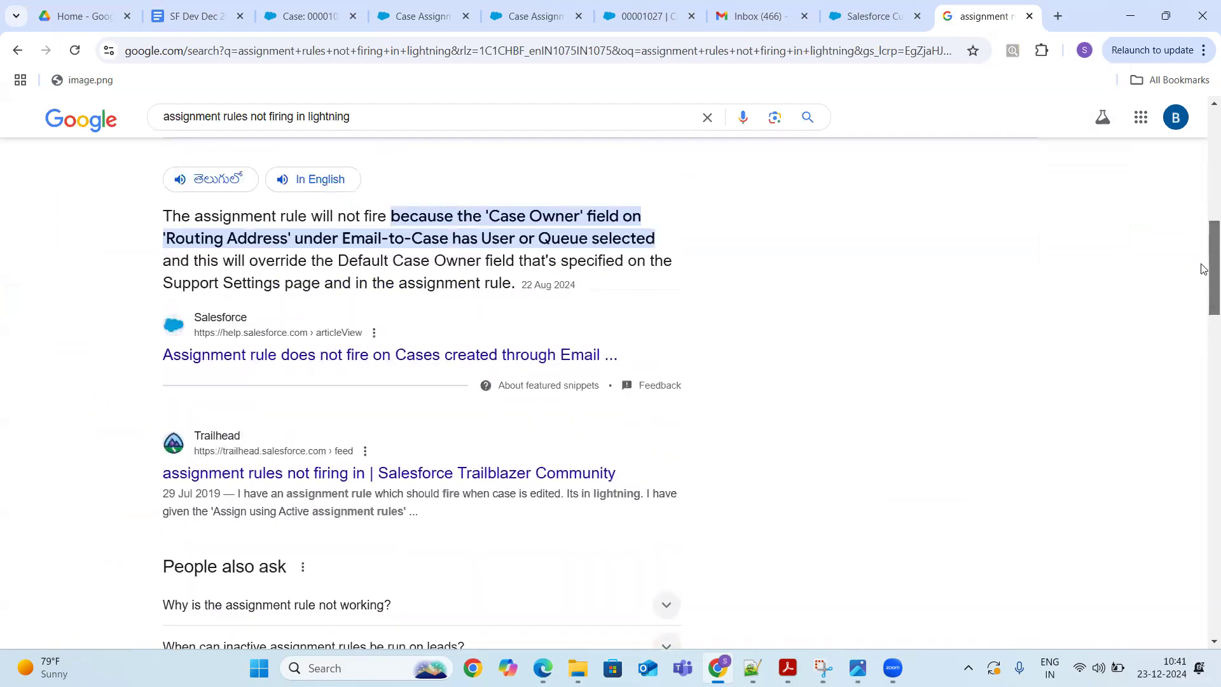
pyautogui.click(419, 357)
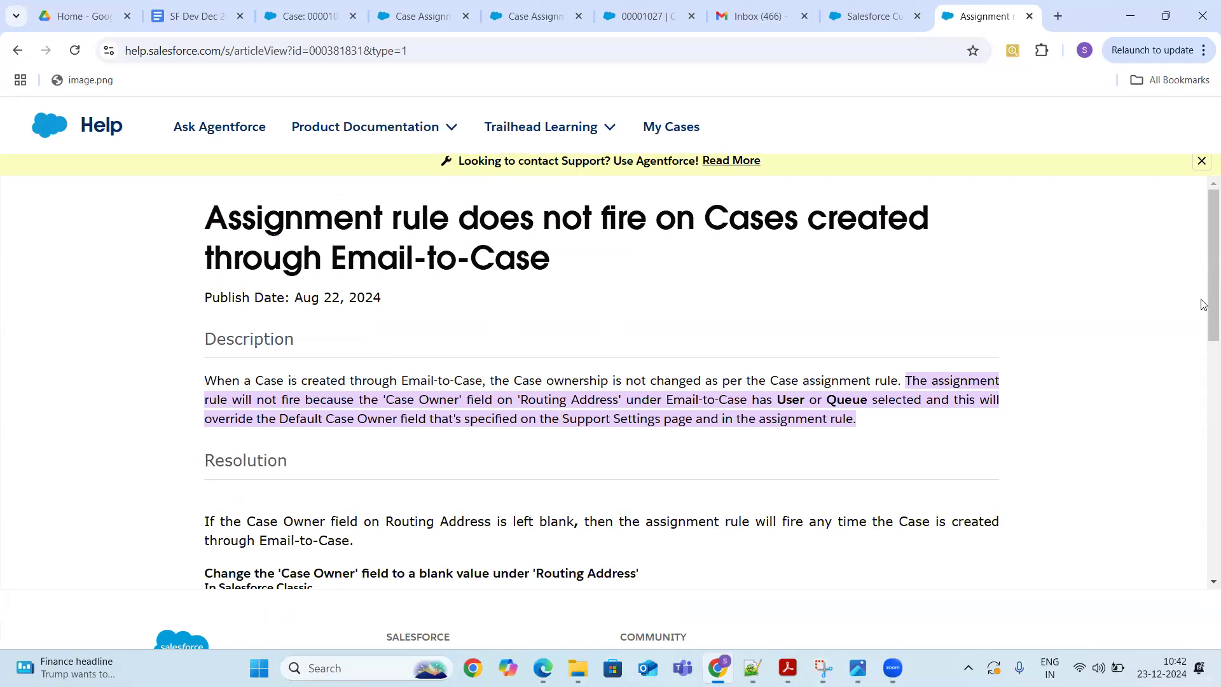
pyautogui.moveTo(1203, 256); pyautogui.dragTo(1204, 375)
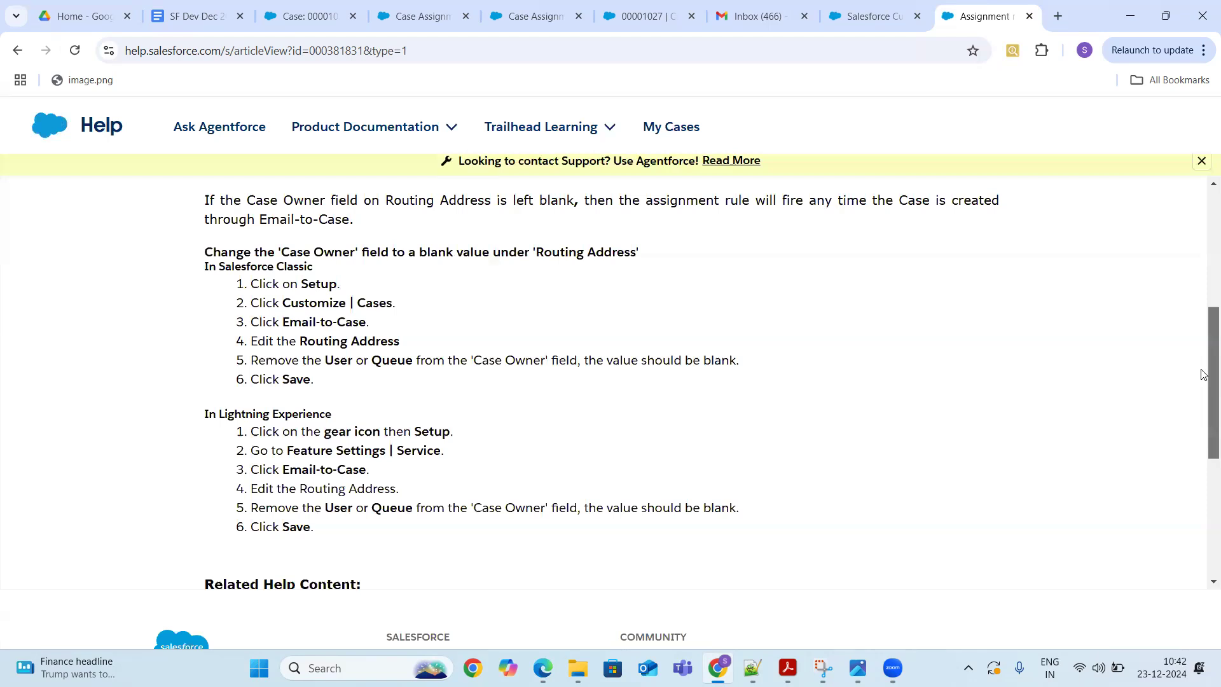
pyautogui.moveTo(1204, 376); pyautogui.dragTo(1203, 389)
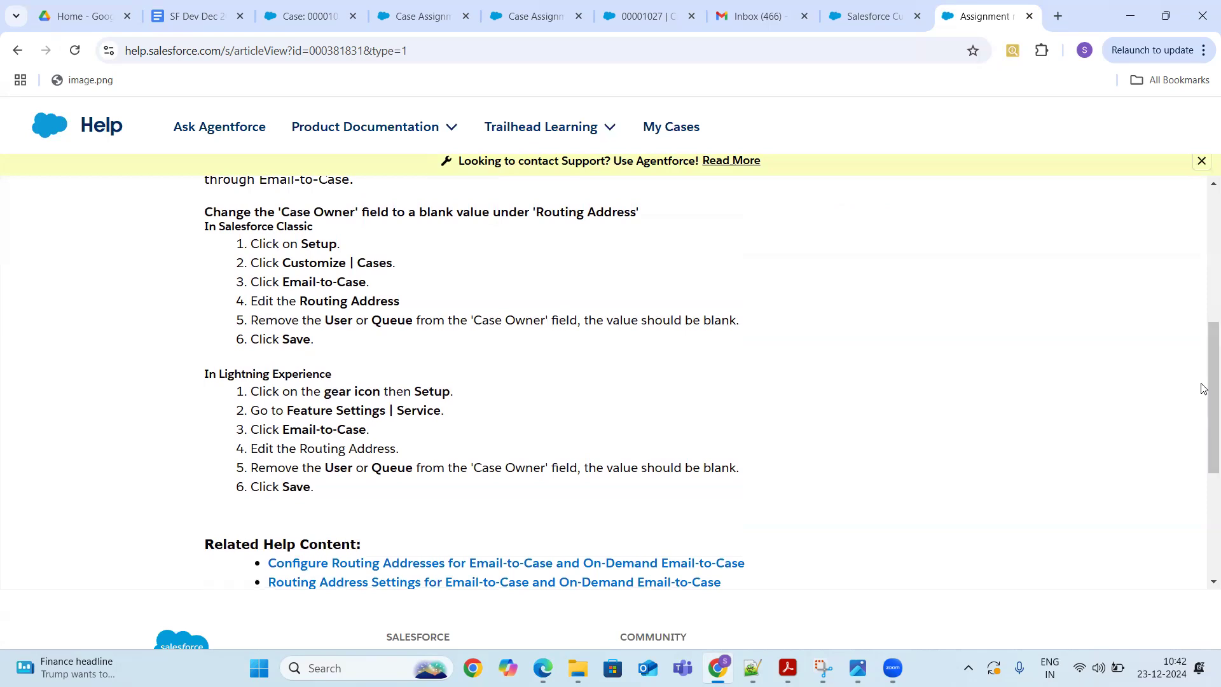
# - Highlight the Lightning Experience fix steps, including Edit the Routing Address, then switch to the case tab
pyautogui.moveTo(396, 410); pyautogui.dragTo(483, 423)
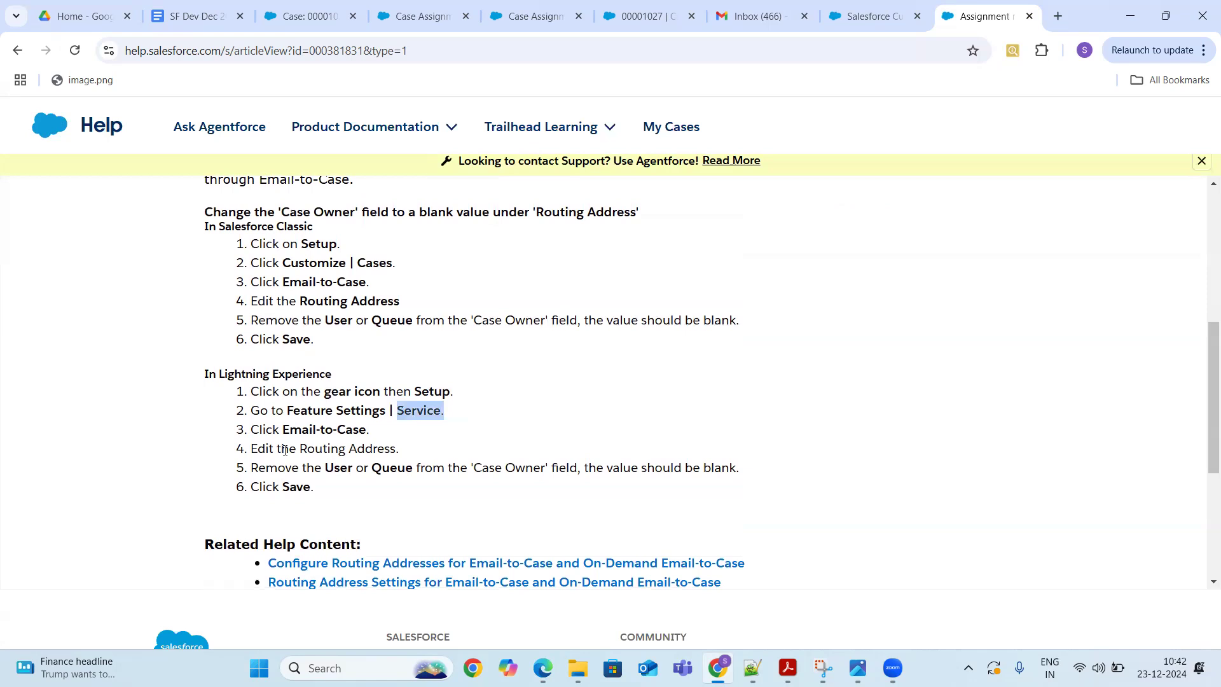
pyautogui.moveTo(254, 449); pyautogui.dragTo(410, 450)
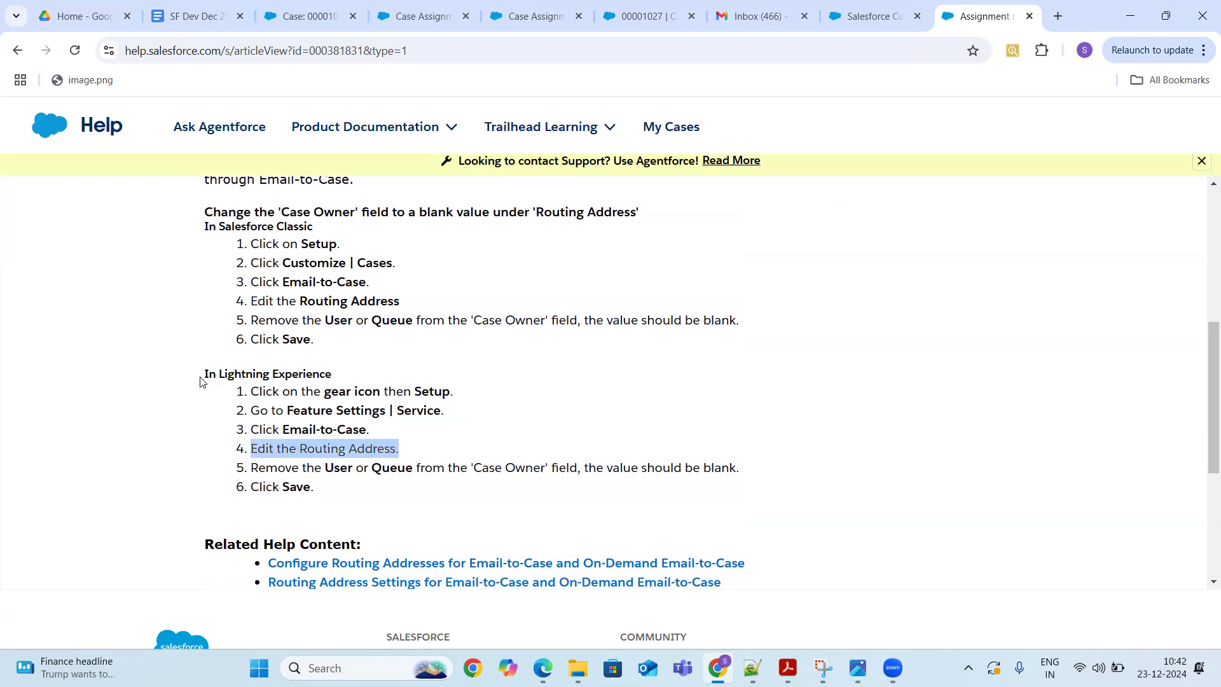
pyautogui.moveTo(204, 374); pyautogui.dragTo(370, 488)
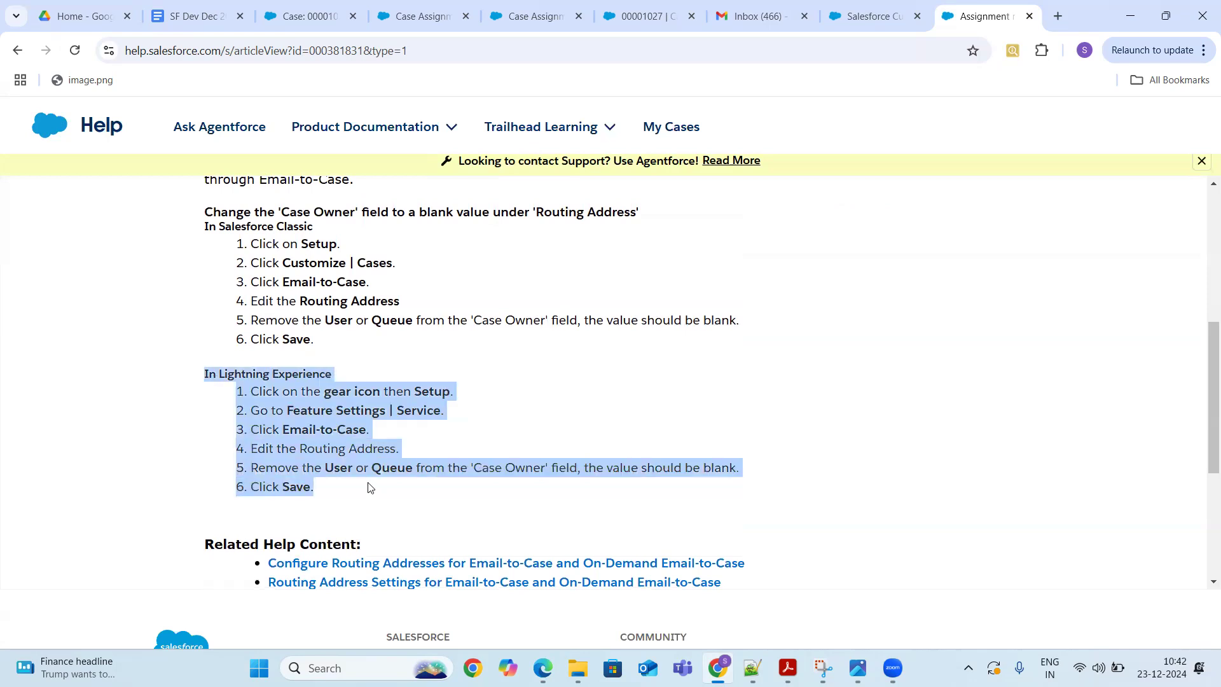
pyautogui.click(301, 16)
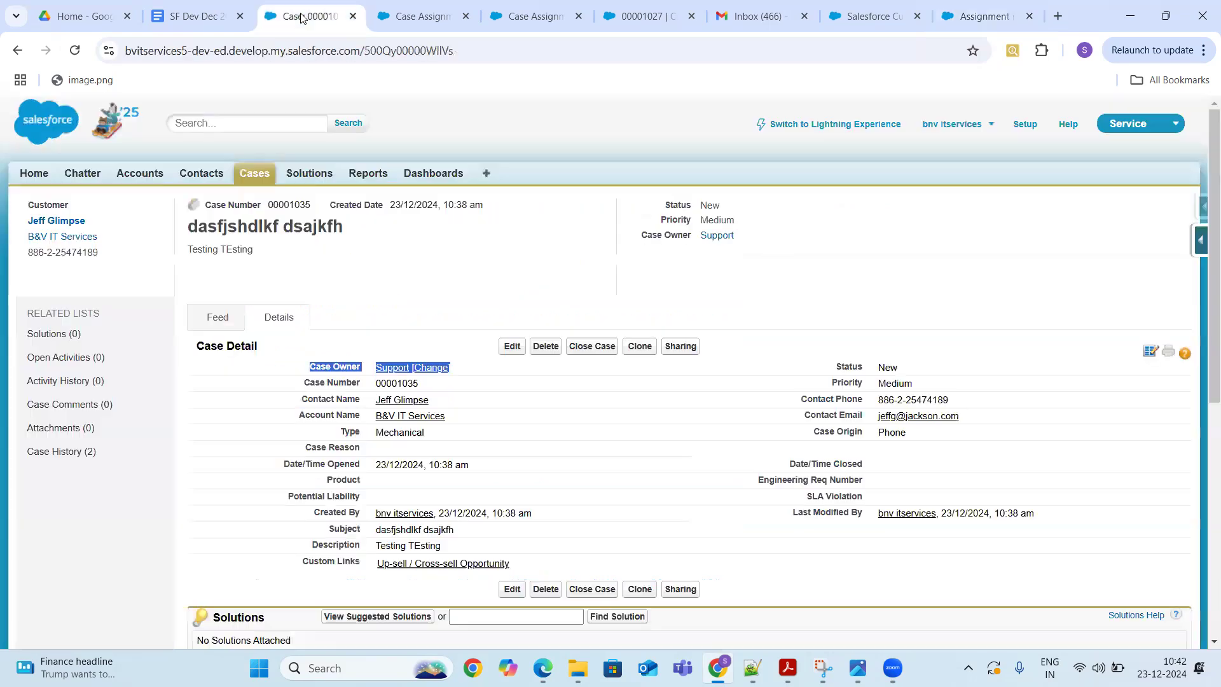
# - Switch Setup from Classic to the Lightning Experience Setup Home
pyautogui.click(1024, 125)
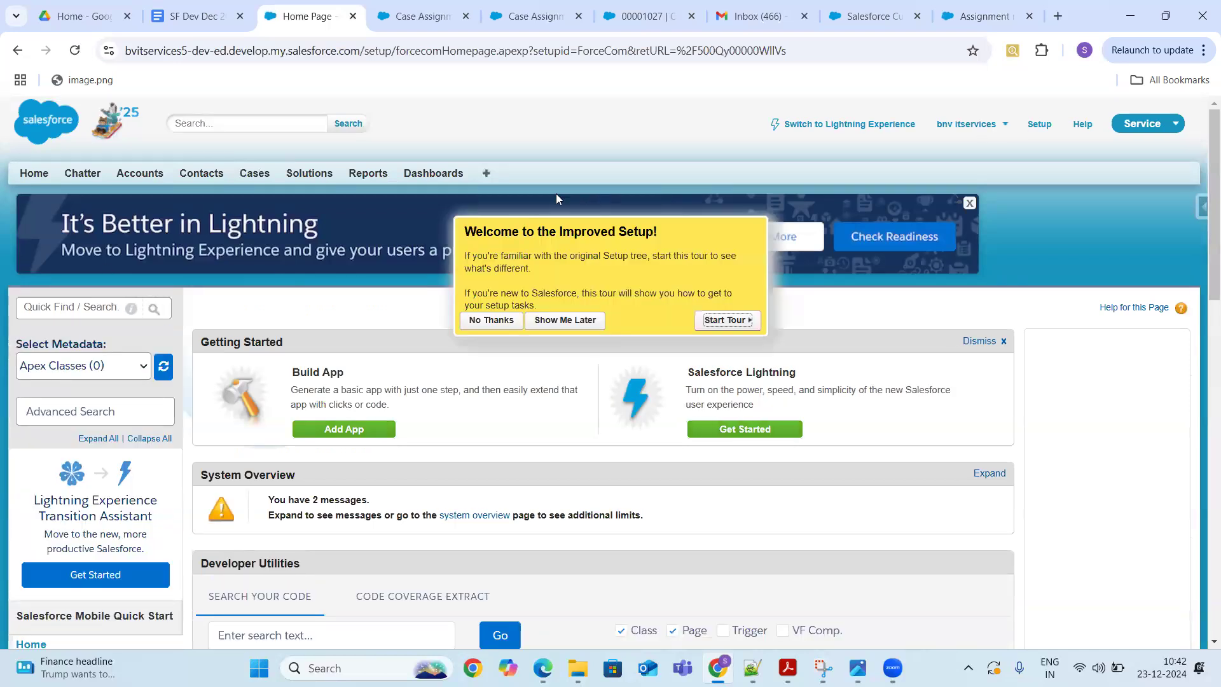
pyautogui.click(837, 123)
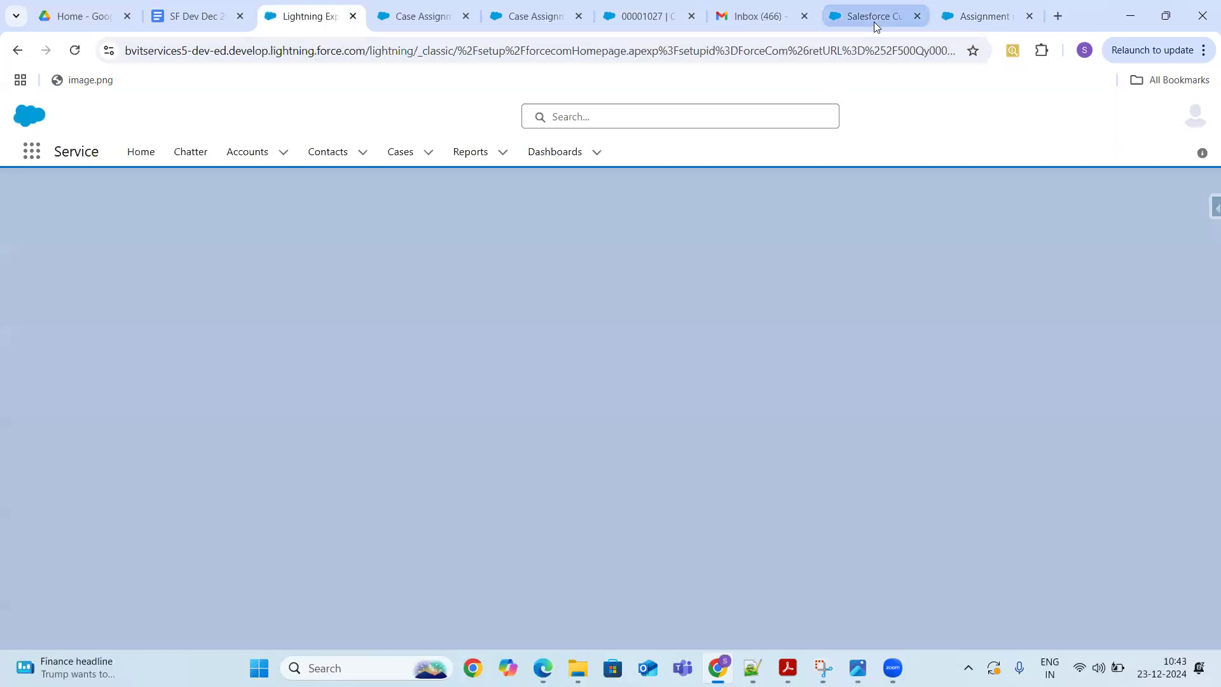
pyautogui.click(874, 21)
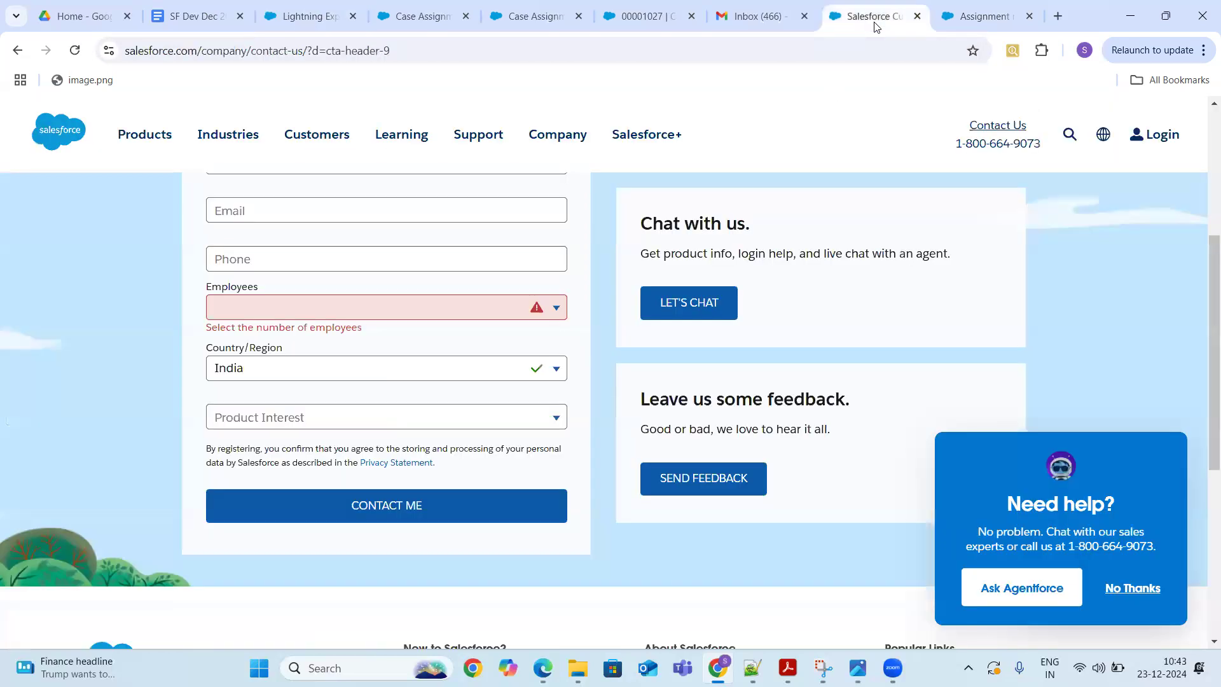
pyautogui.hotkey('ctrl', 'Tab')
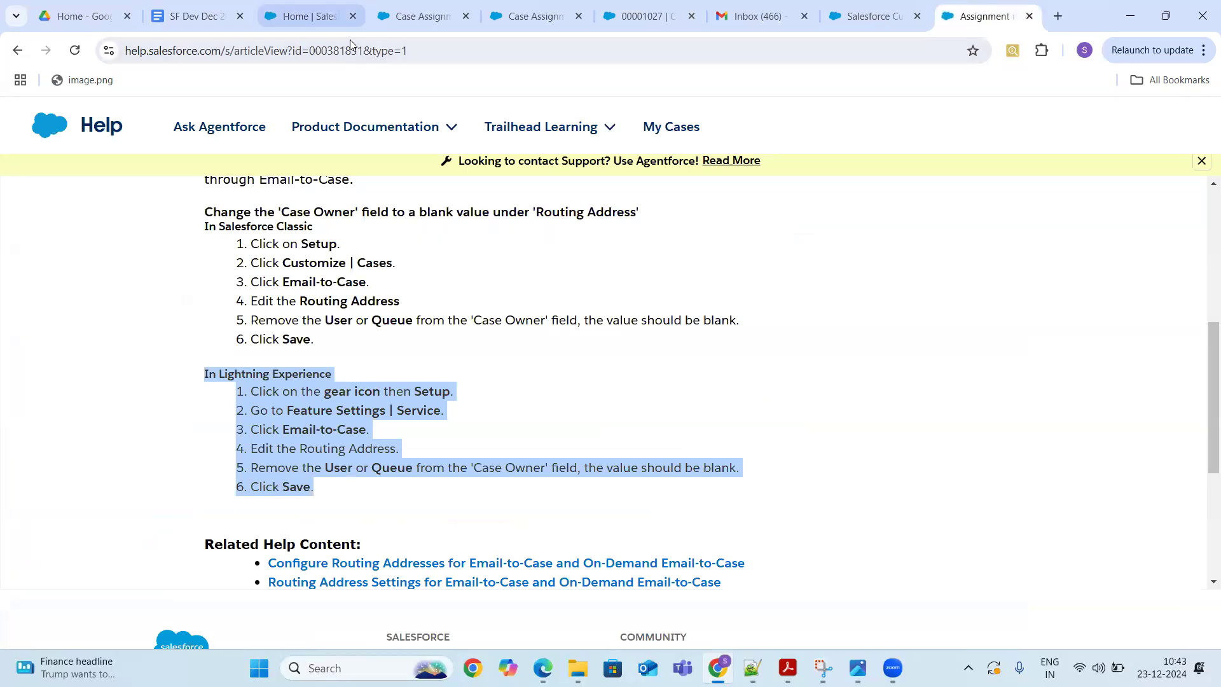
pyautogui.click(306, 15)
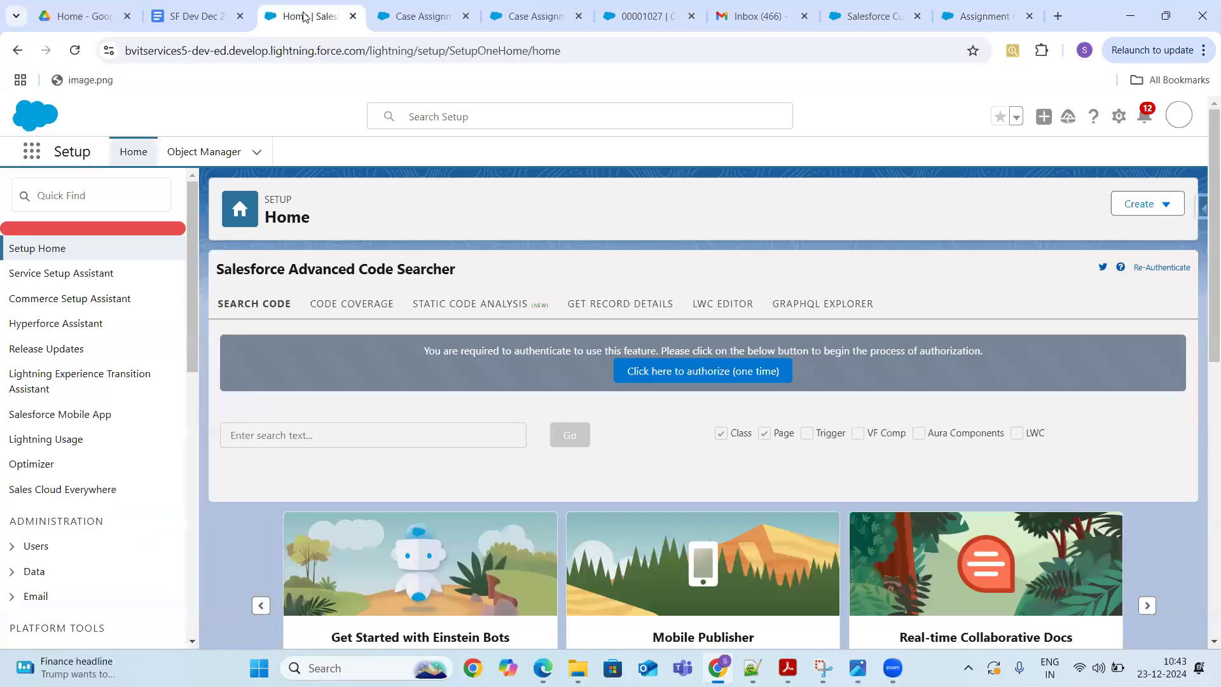
# - Search Quick Find for 'feat', review Case Assignment Rules, and jump back to the Help article
pyautogui.click(121, 194)
pyautogui.write('fe')
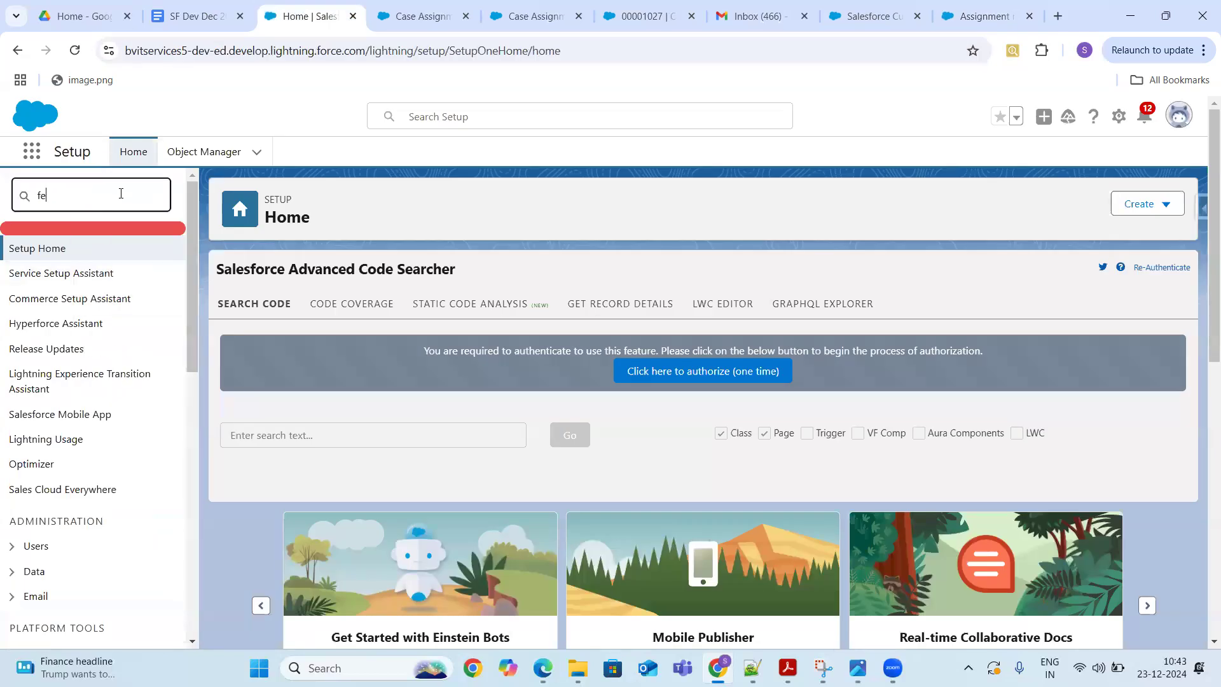
pyautogui.write('at')
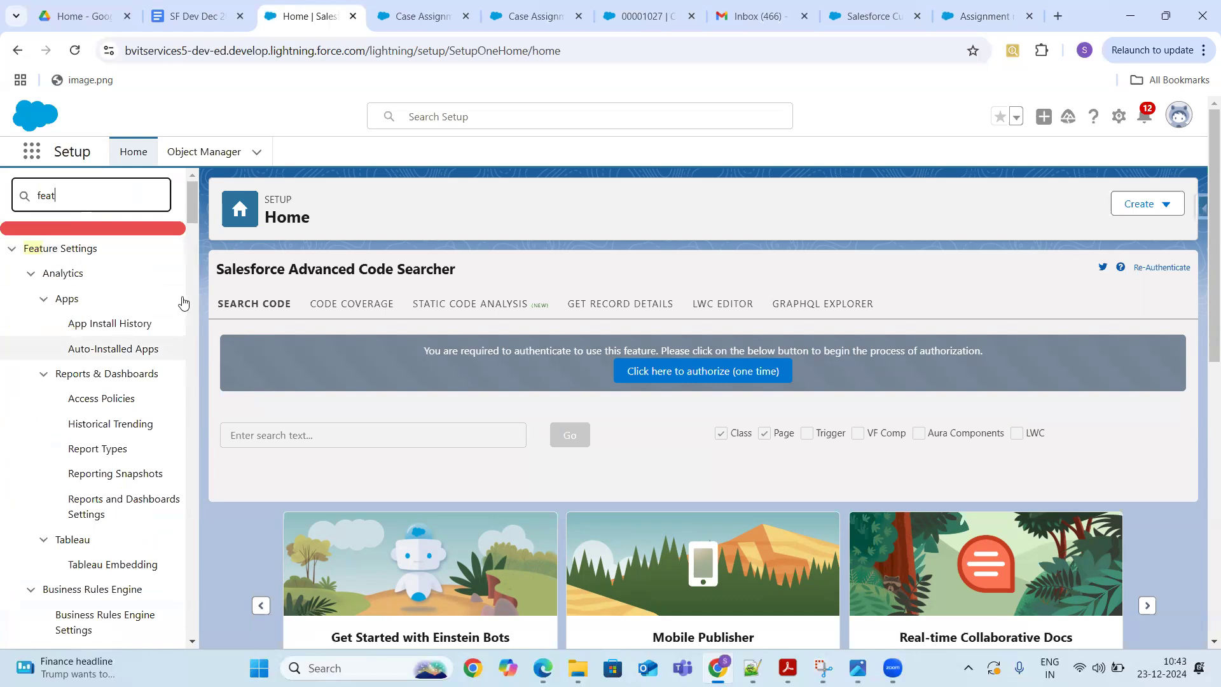
pyautogui.moveTo(192, 201); pyautogui.dragTo(204, 488)
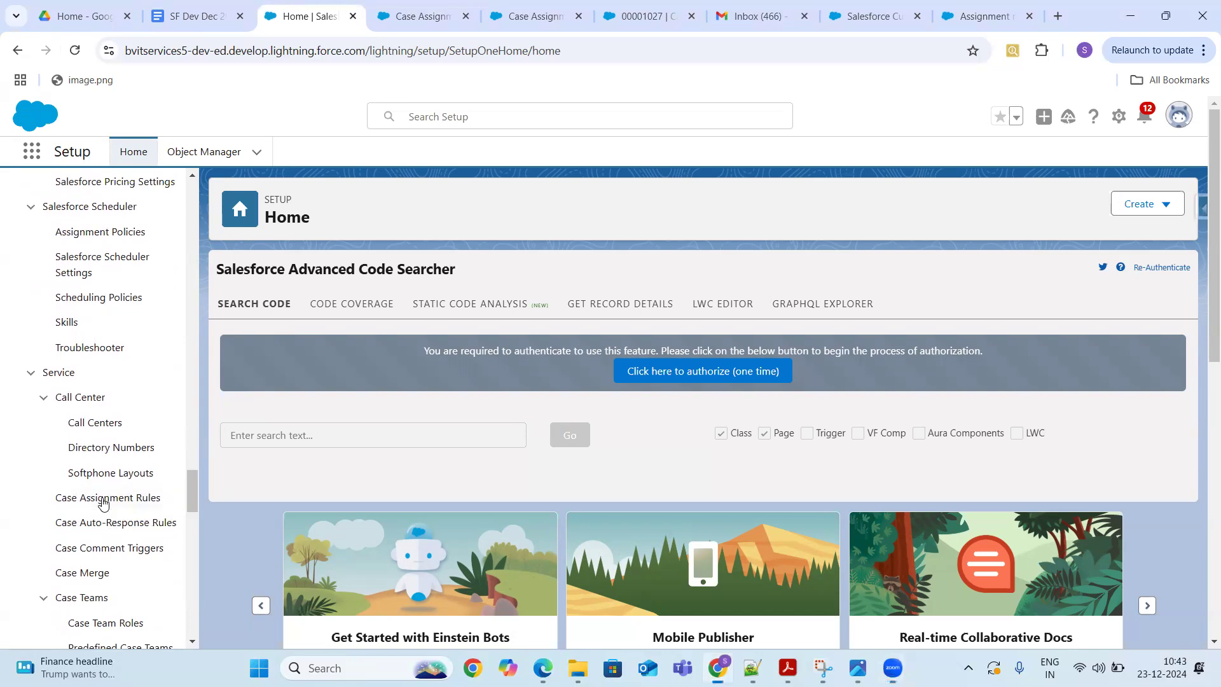
pyautogui.click(432, 23)
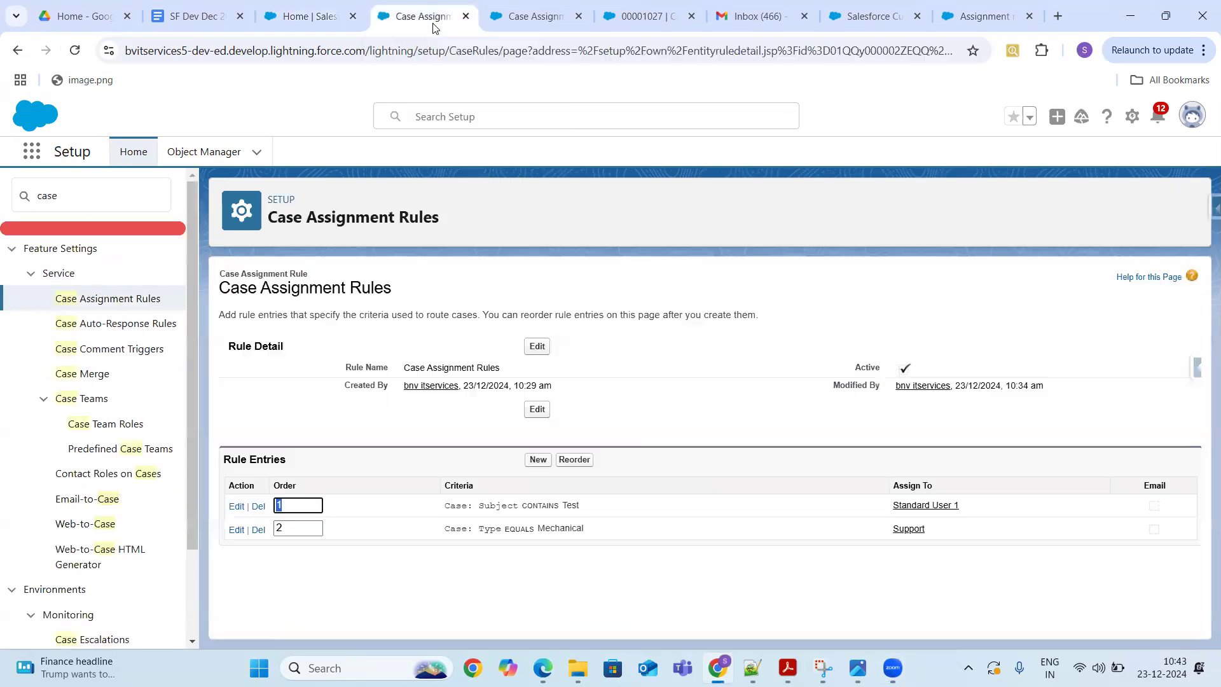
pyautogui.hotkey('ctrl', '9')
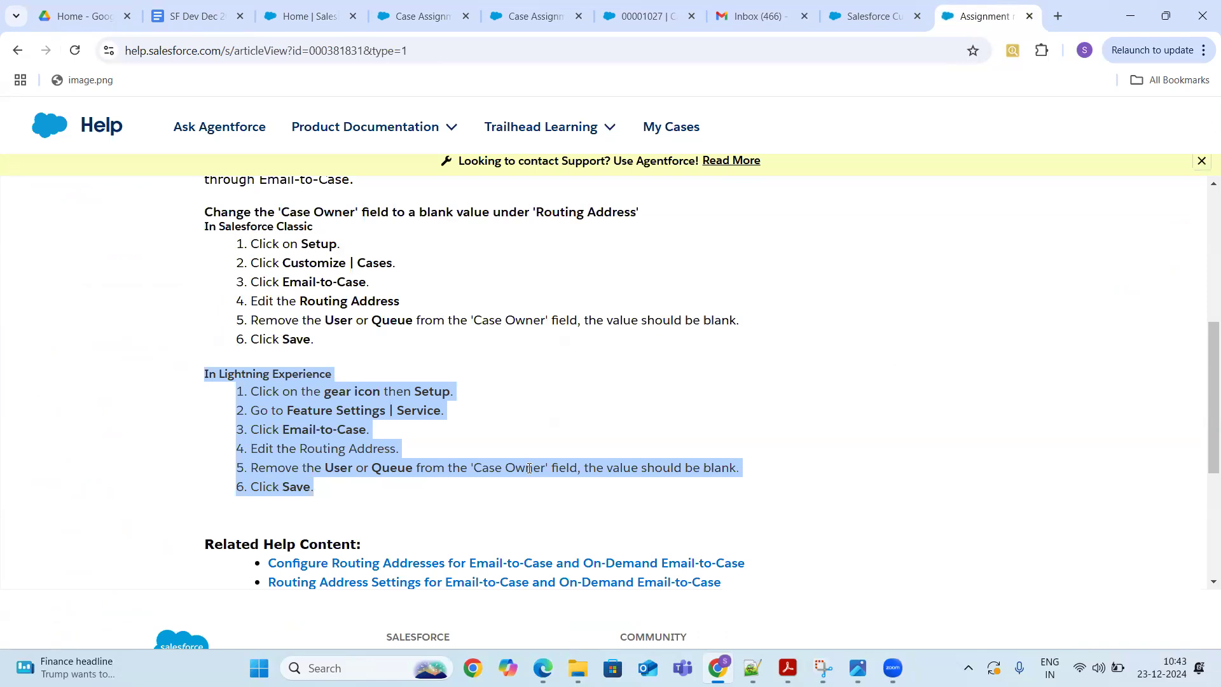
# - Scroll the Email-to-Case Help article back up to its title and return to Lightning Setup Home
pyautogui.moveTo(1203, 393); pyautogui.dragTo(1204, 270)
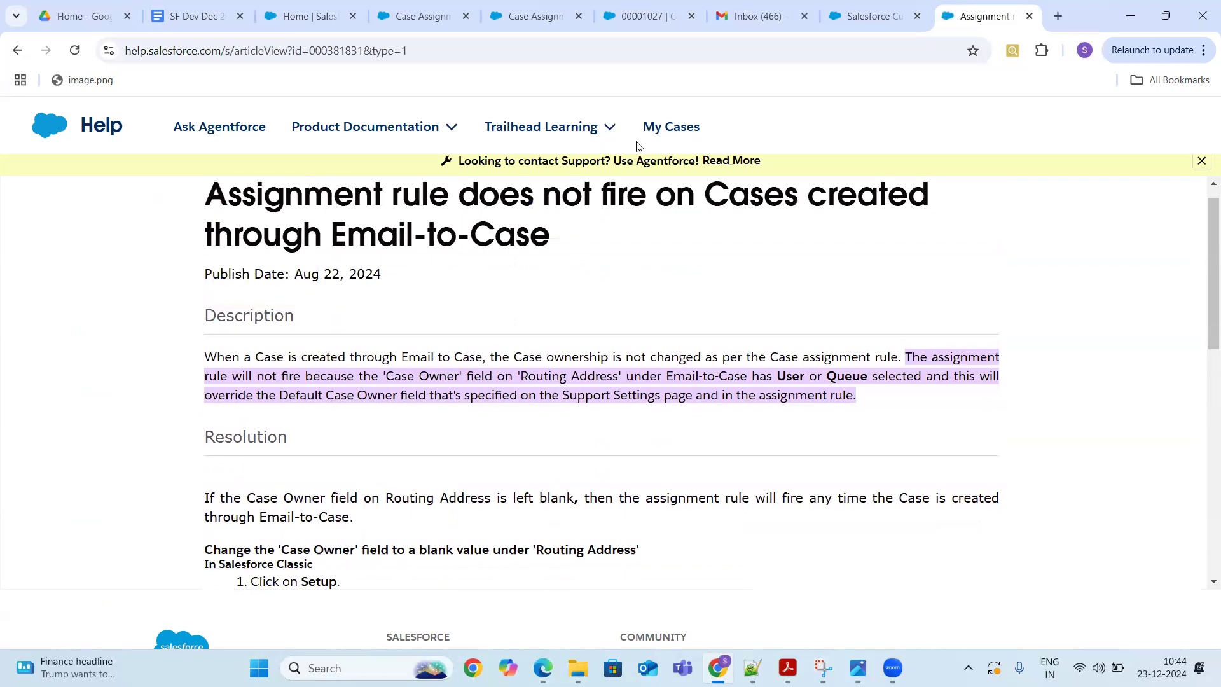
pyautogui.click(310, 19)
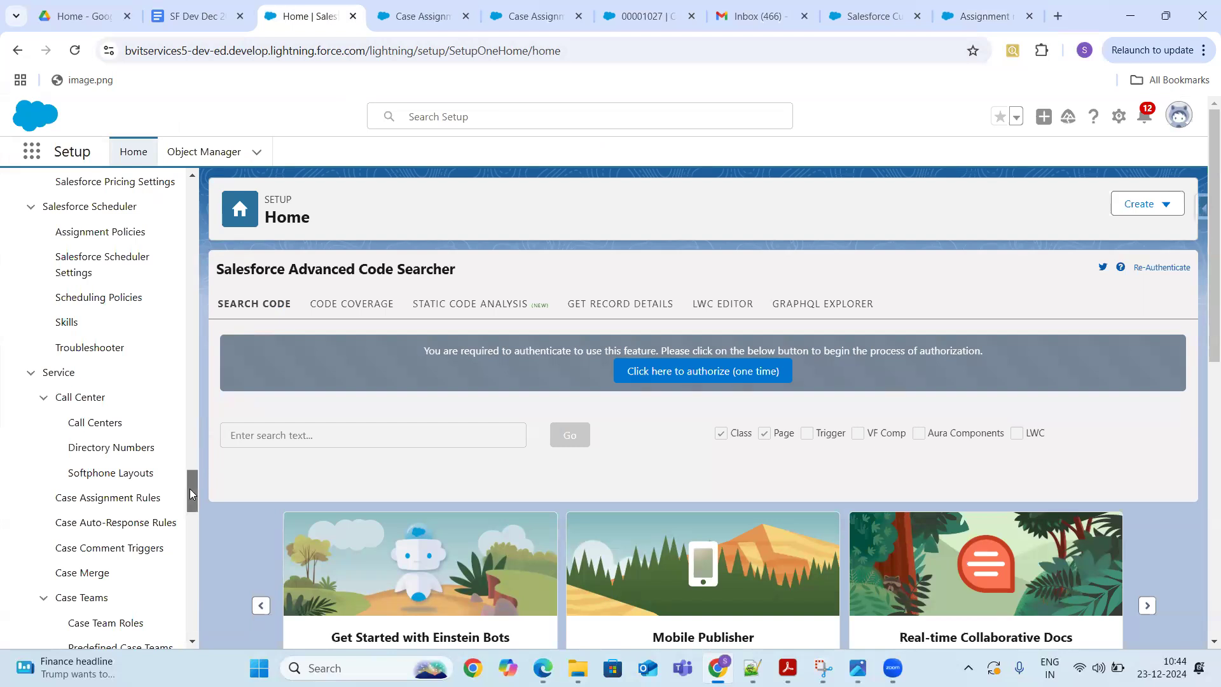
# - Search Quick Find for 'email-t', open Email-to-Case settings, and scroll to the B&V Support routing address
pyautogui.write('feat')
pyautogui.click(89, 201)
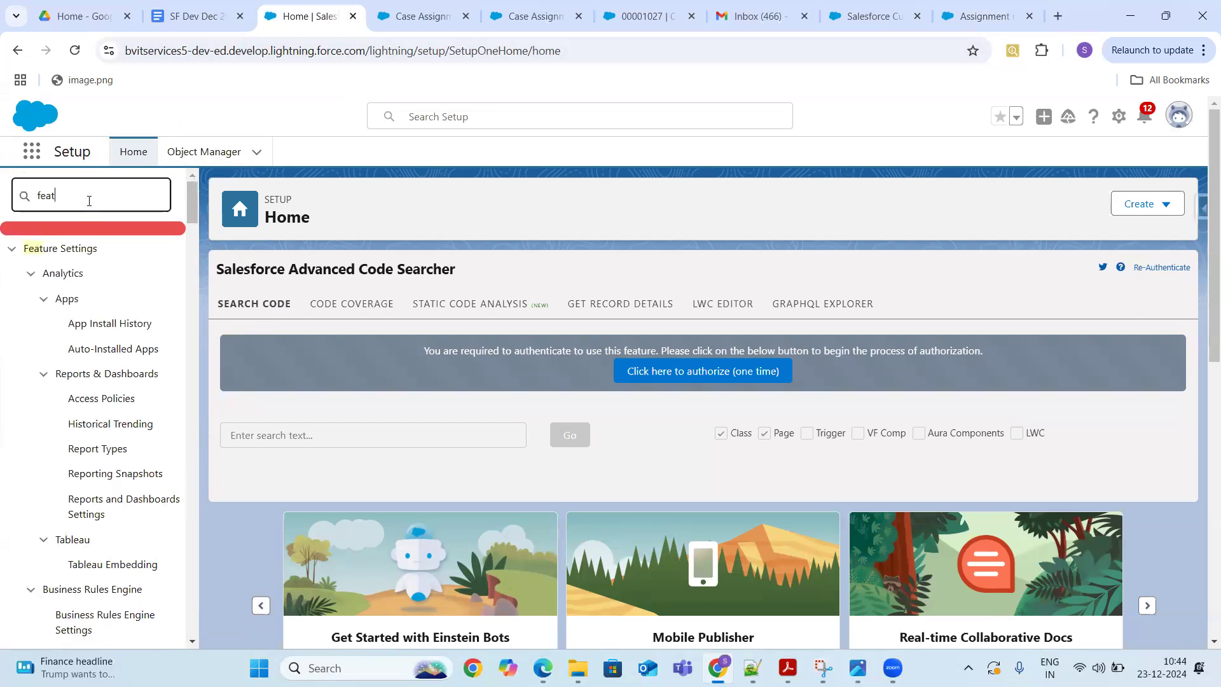
pyautogui.press('BackSpace')
pyautogui.press('BackSpace')
pyautogui.press('BackSpace')
pyautogui.press('BackSpace')
pyautogui.write('emai')
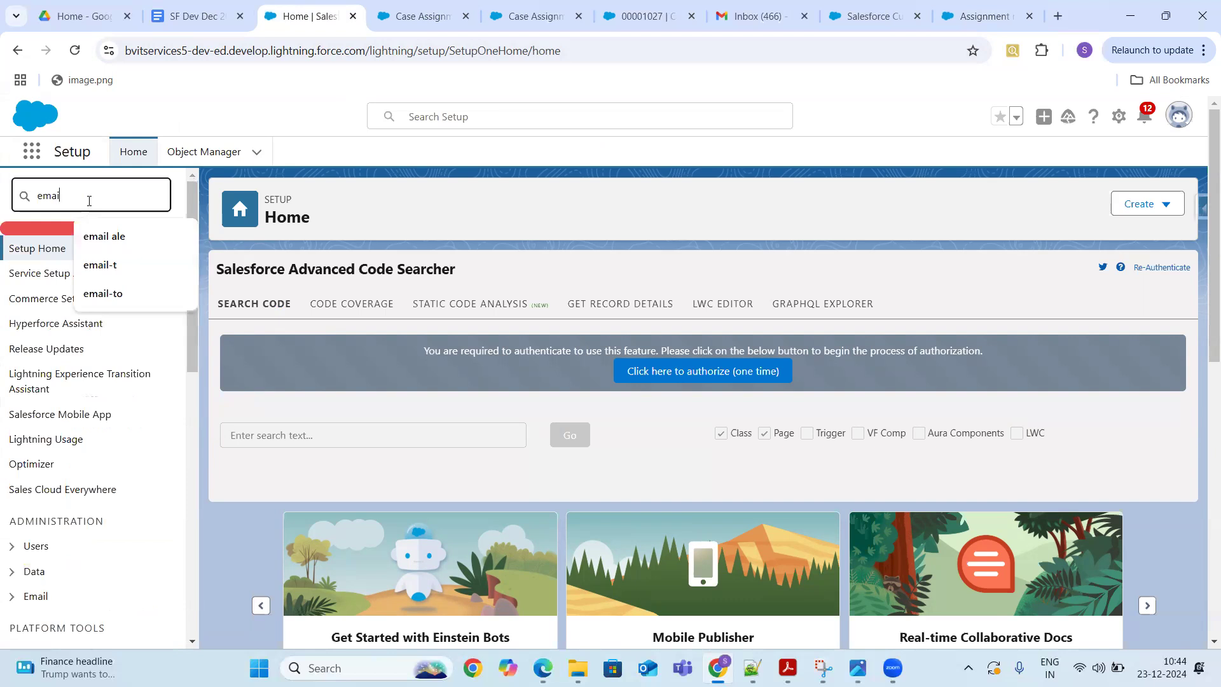
pyautogui.write('l-t')
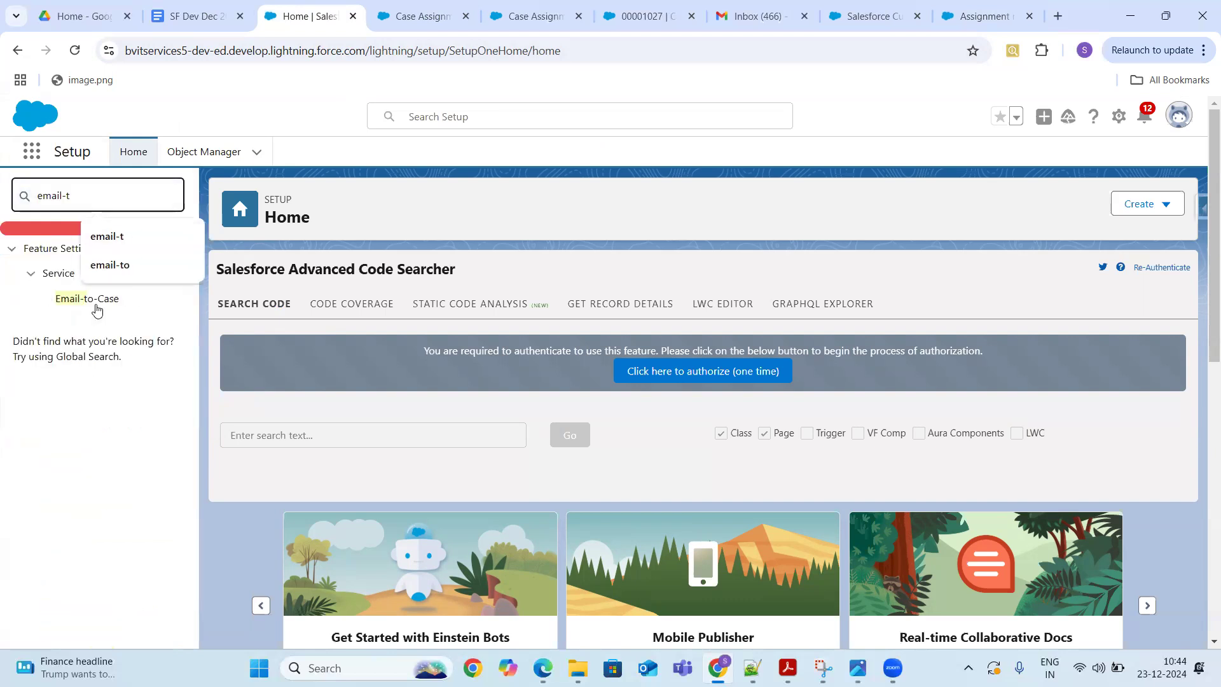
pyautogui.click(97, 301)
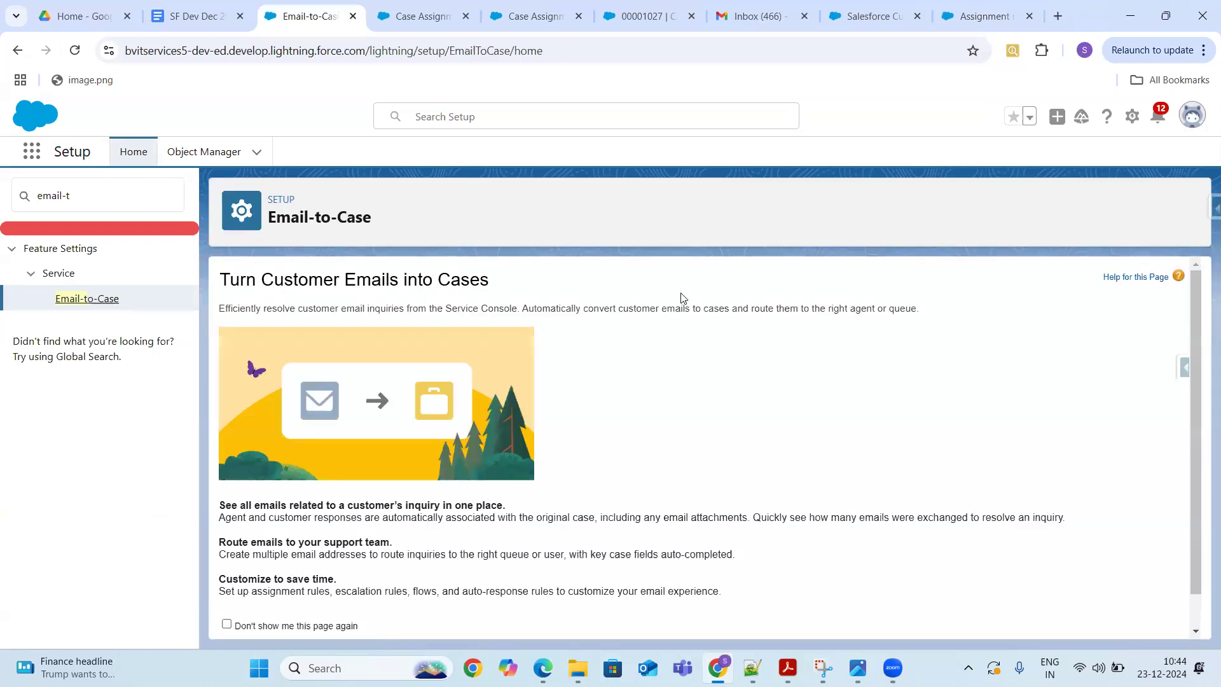
pyautogui.scroll(-1, 1192, 318)
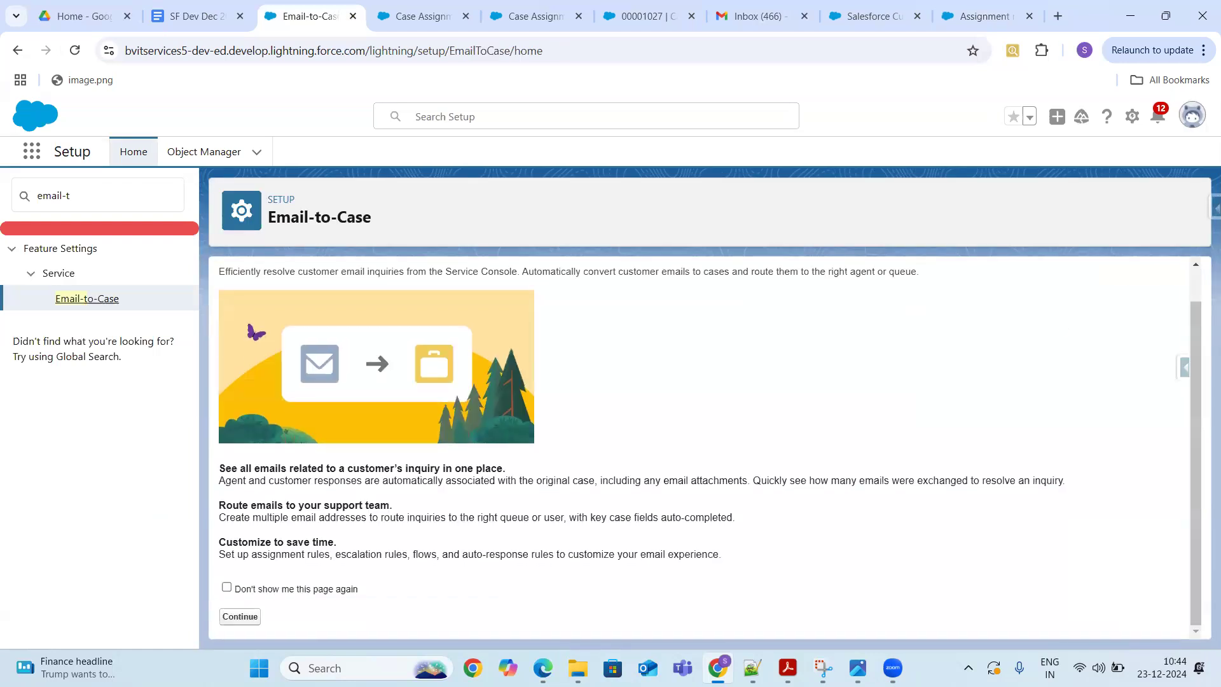
pyautogui.click(240, 617)
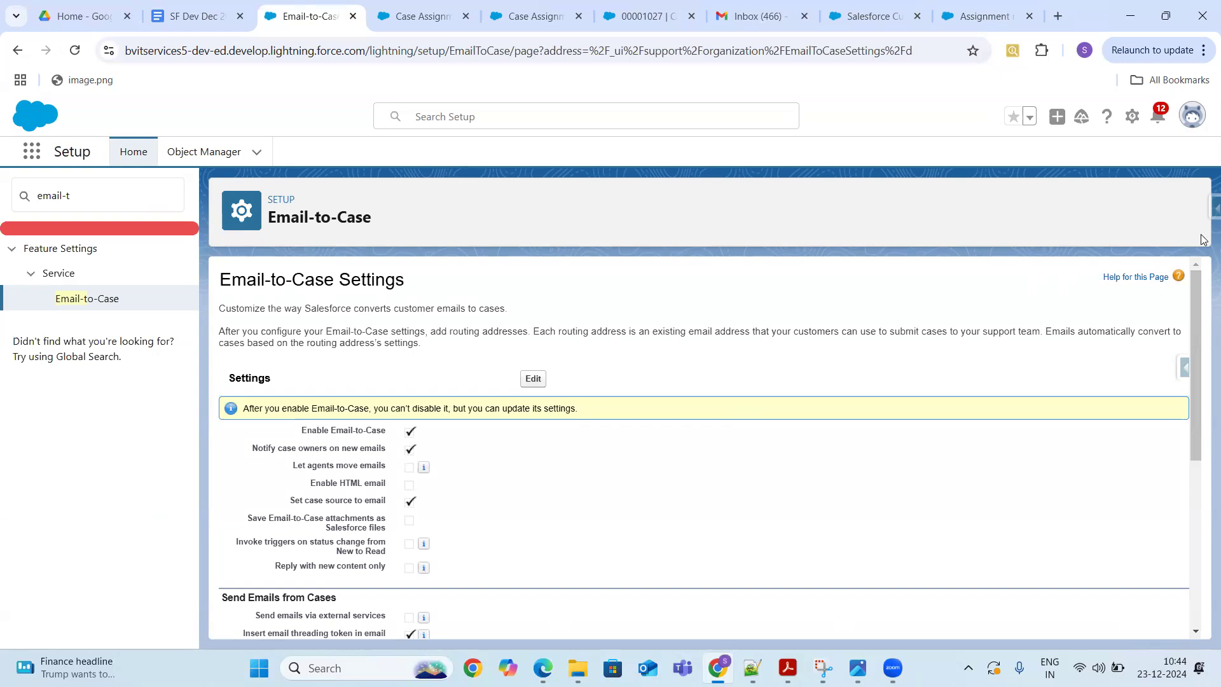
pyautogui.moveTo(1199, 319); pyautogui.dragTo(1203, 488)
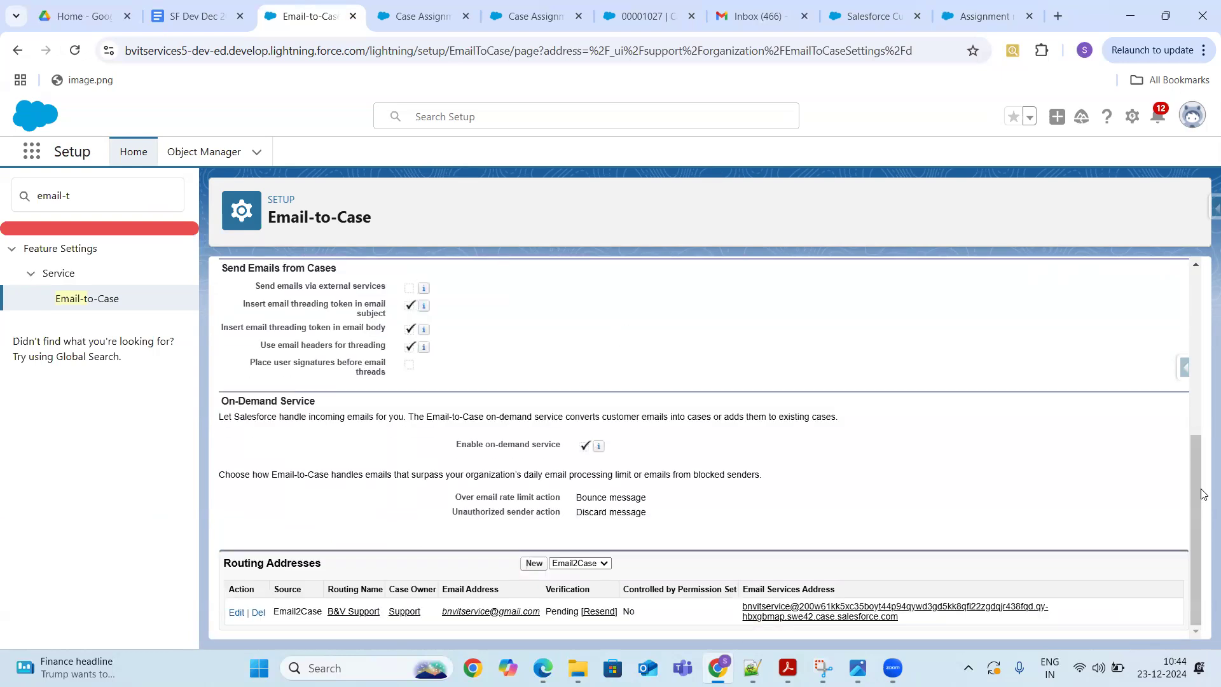
# - Remove Support as Case Owner on the B&V Support routing address, switch owner type to User, and save
pyautogui.click(236, 613)
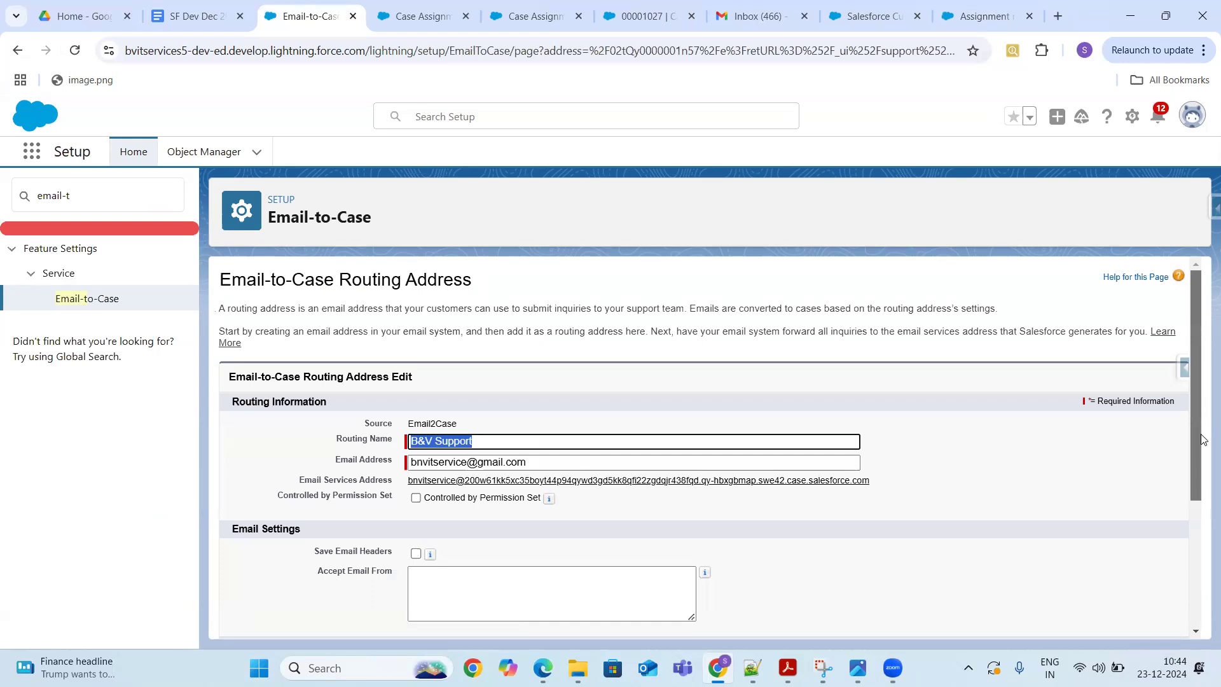
pyautogui.moveTo(1198, 341); pyautogui.dragTo(1201, 521)
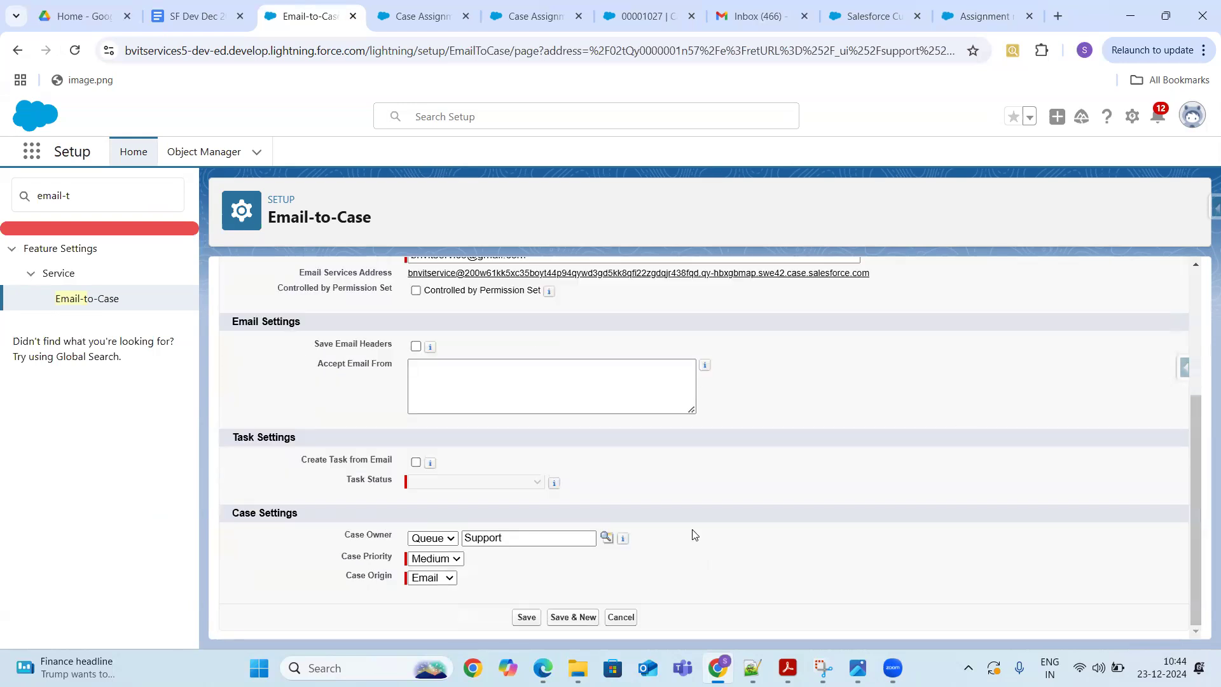
pyautogui.click(535, 538)
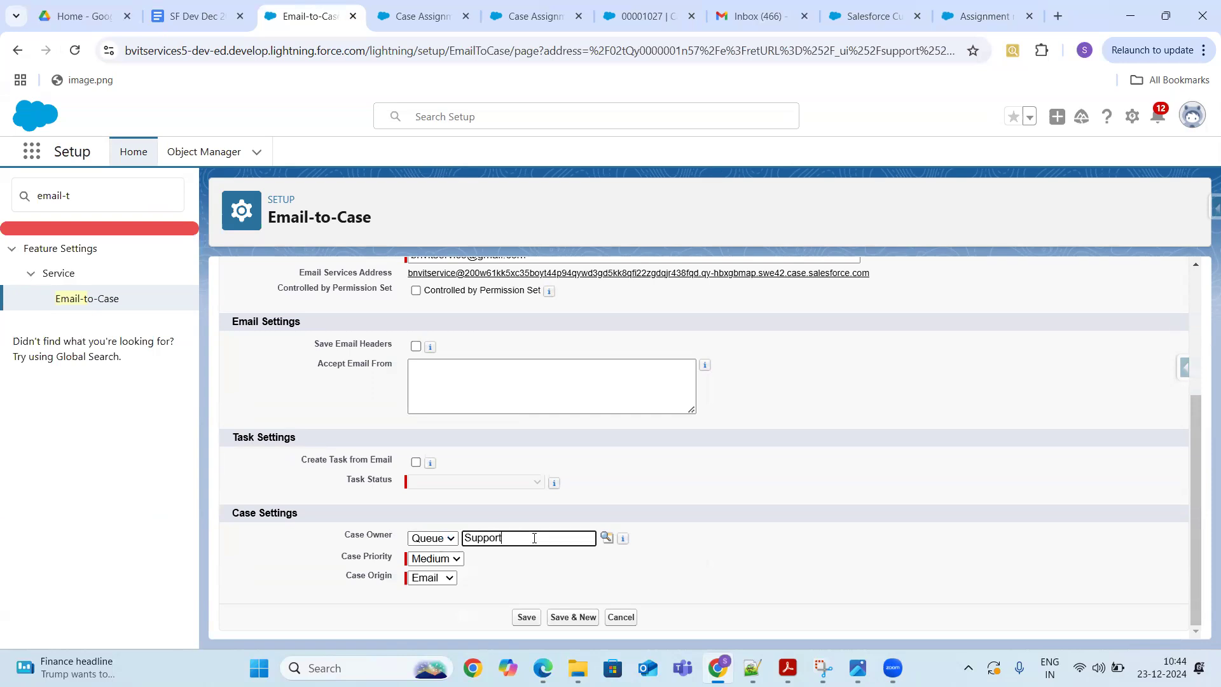
pyautogui.press('BackSpace')
pyautogui.press('BackSpace')
pyautogui.press('BackSpace')
pyautogui.press('BackSpace')
pyautogui.press('BackSpace')
pyautogui.press('BackSpace')
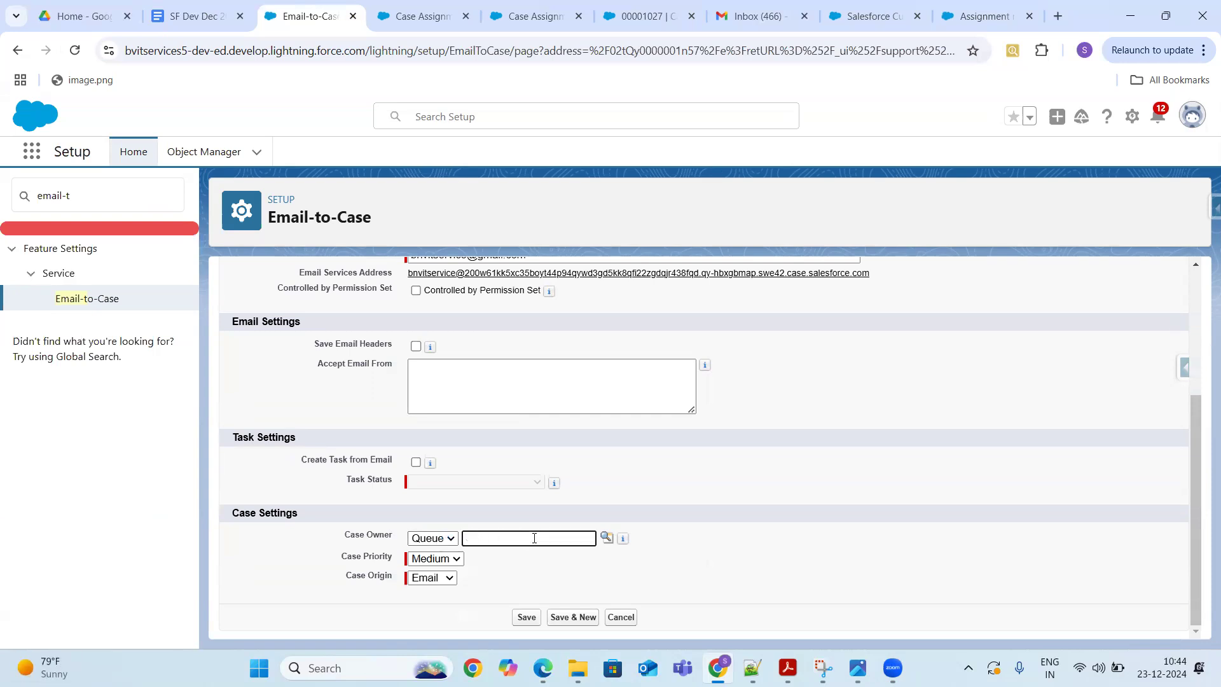
pyautogui.click(439, 540)
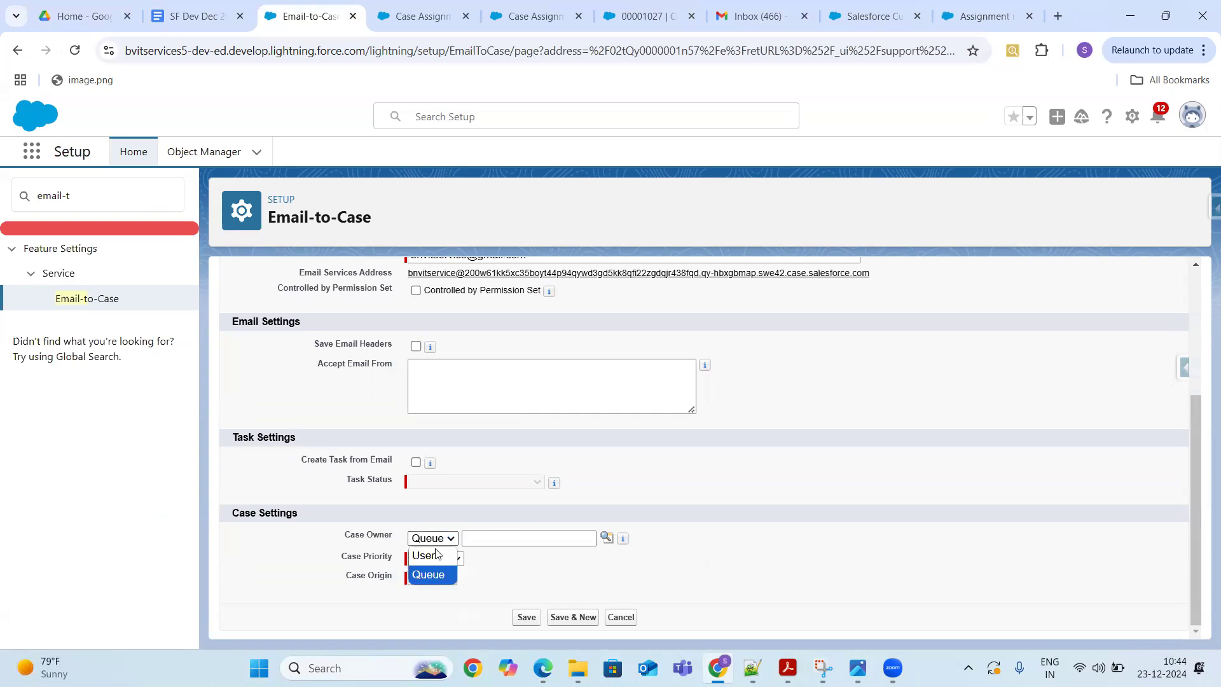
pyautogui.click(438, 559)
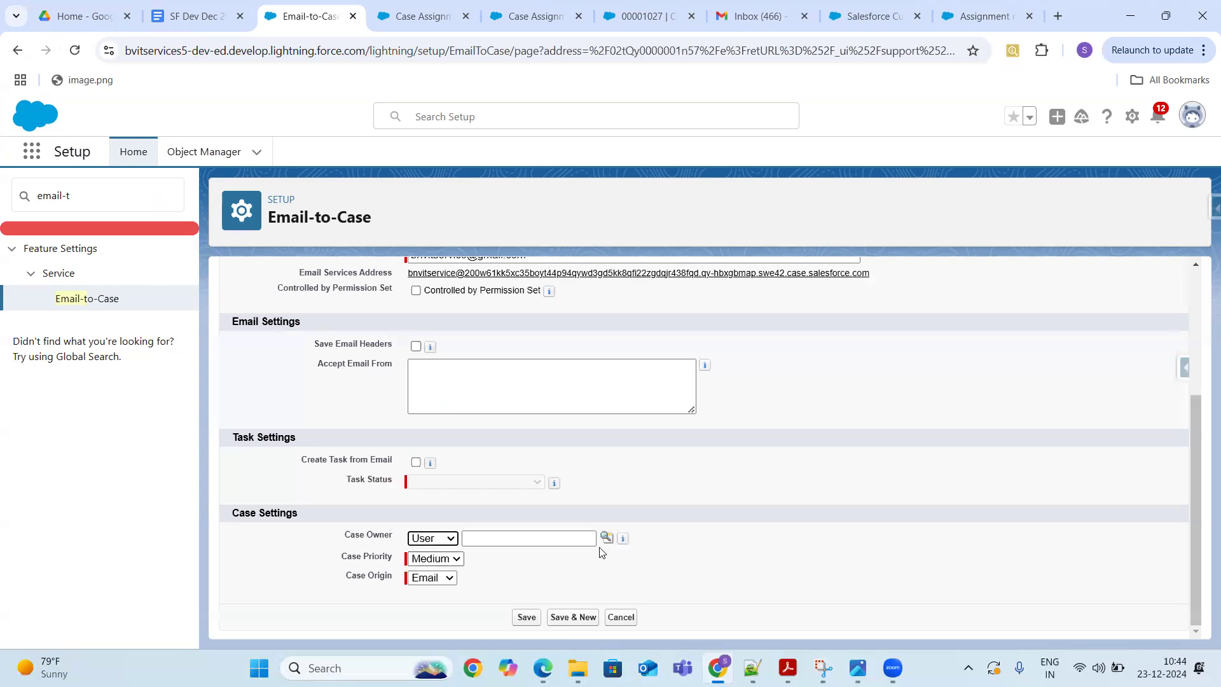
pyautogui.click(528, 618)
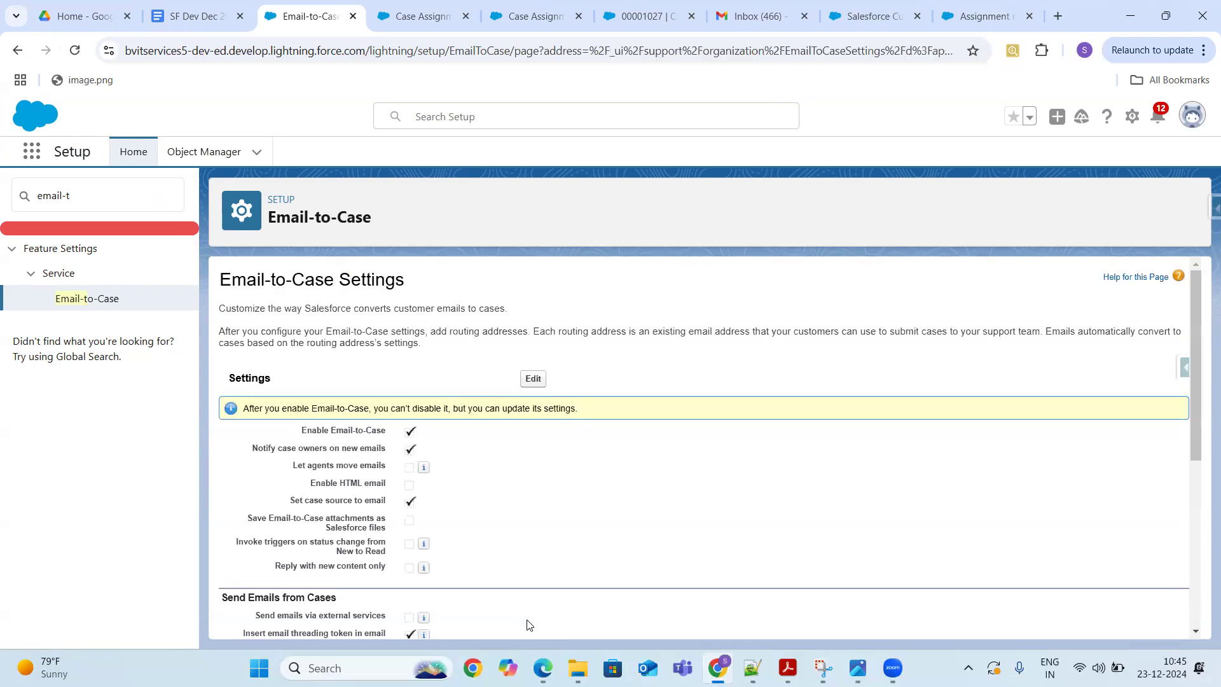
pyautogui.moveTo(1200, 322); pyautogui.dragTo(1202, 562)
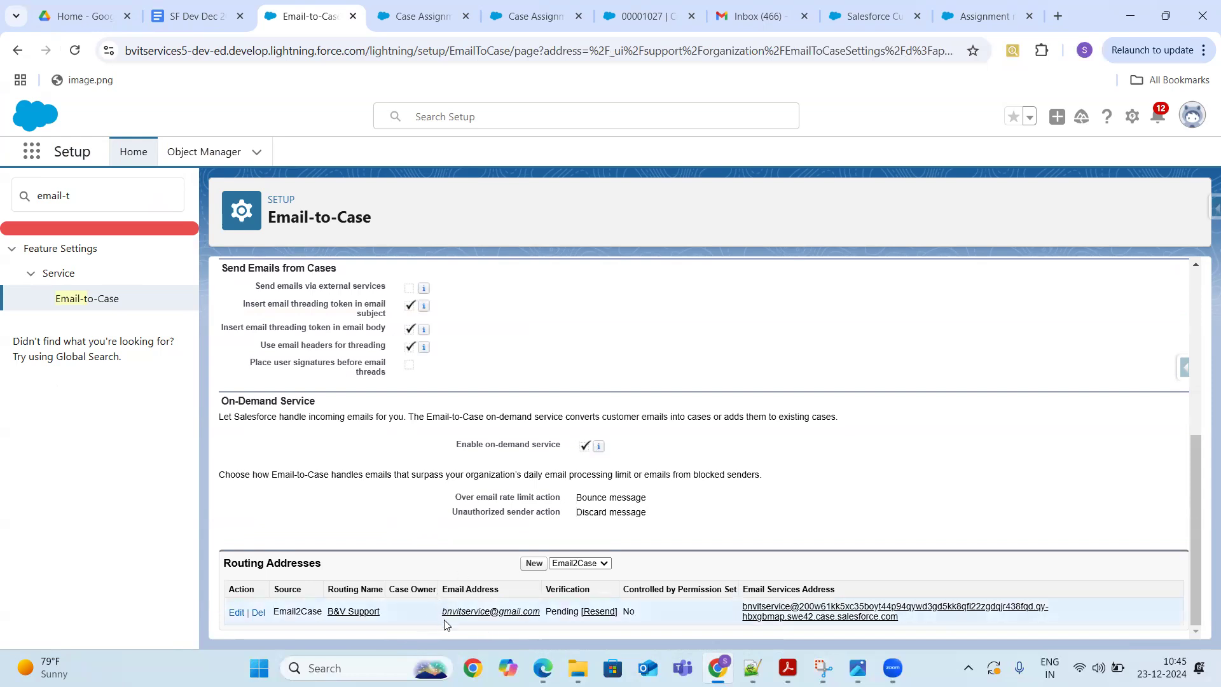
pyautogui.moveTo(445, 611); pyautogui.dragTo(544, 612)
# - Open the Service app's Cases list and start a new case
pyautogui.click(33, 158)
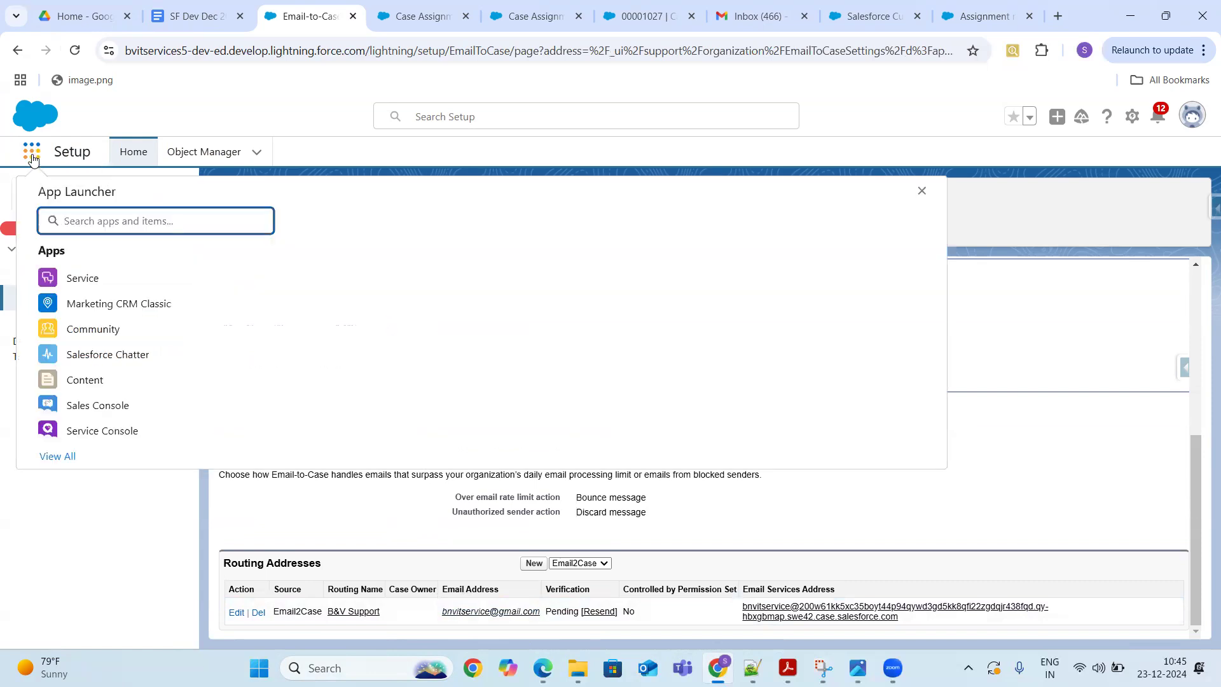
pyautogui.write('Servce')
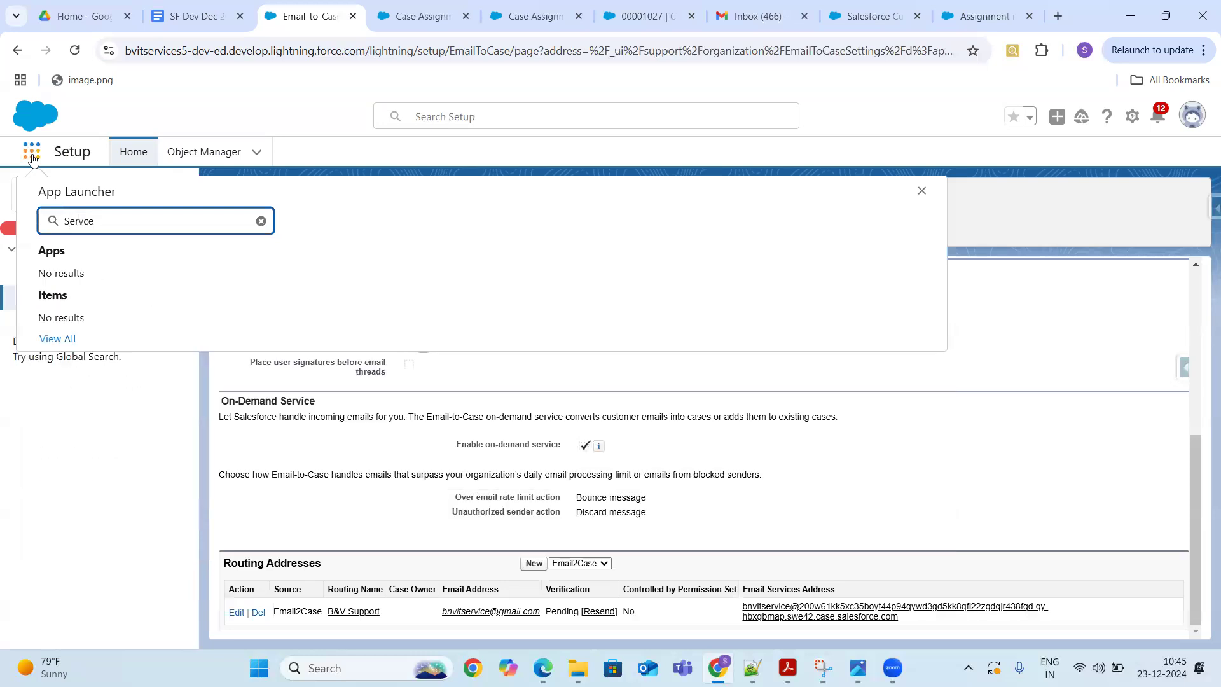
pyautogui.press('BackSpace')
pyautogui.press('BackSpace')
pyautogui.click(75, 280)
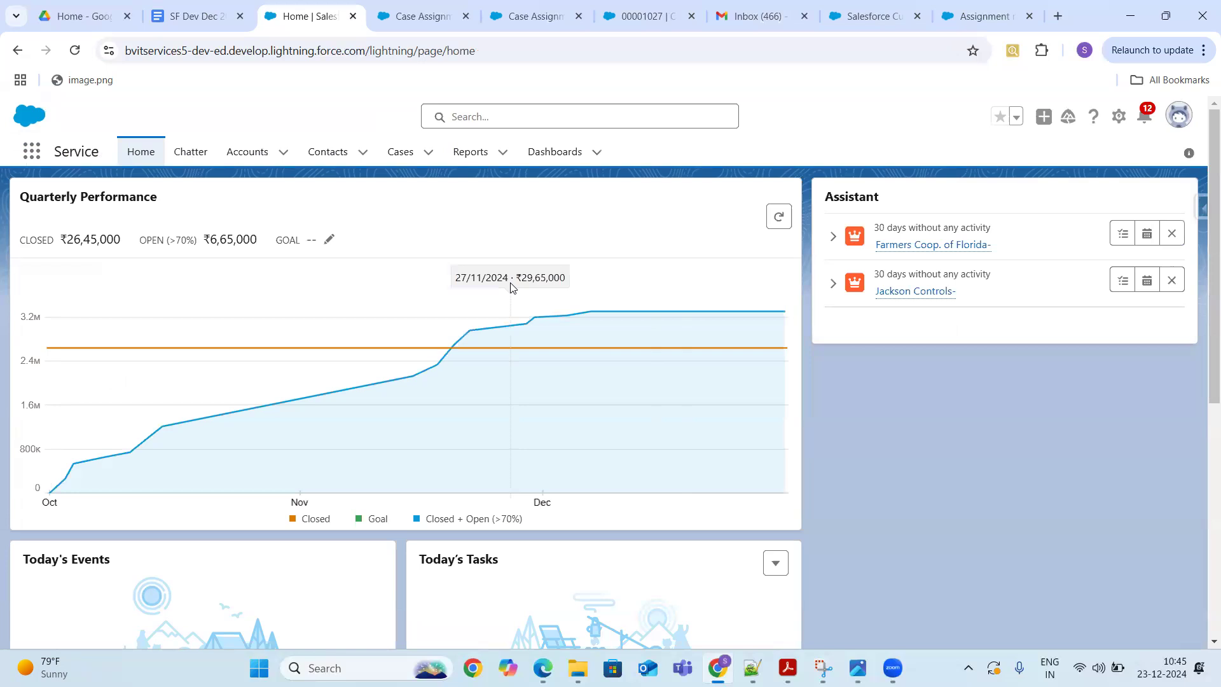
pyautogui.click(402, 164)
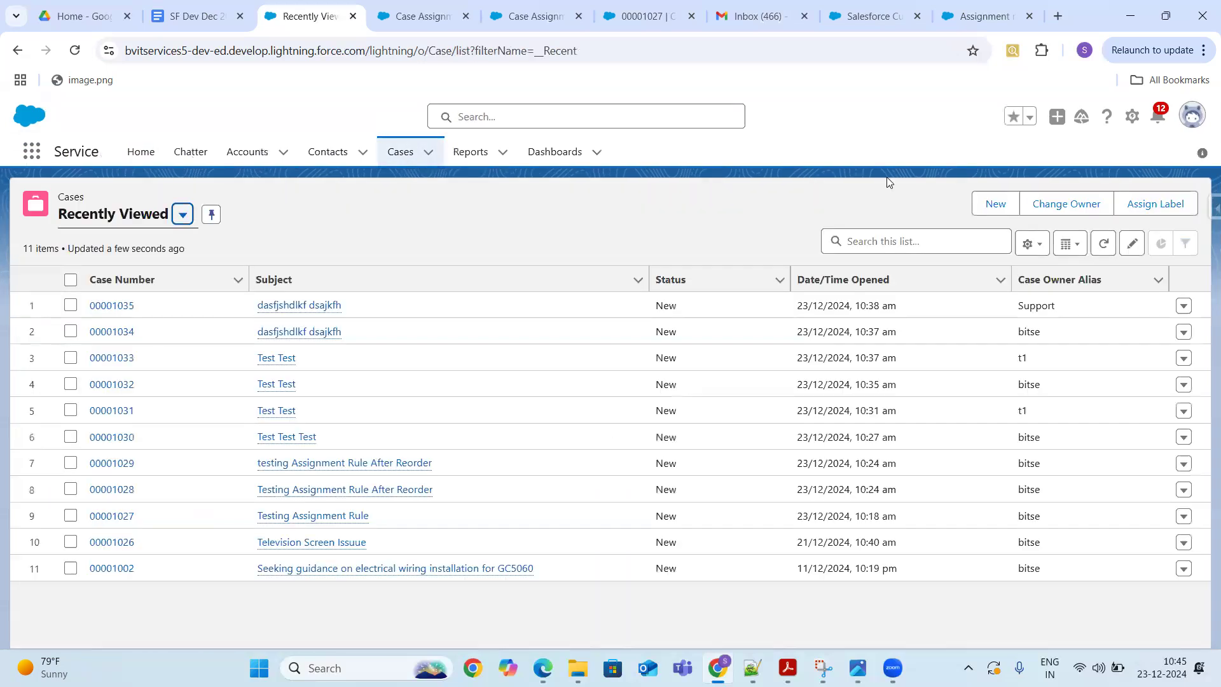
pyautogui.click(996, 204)
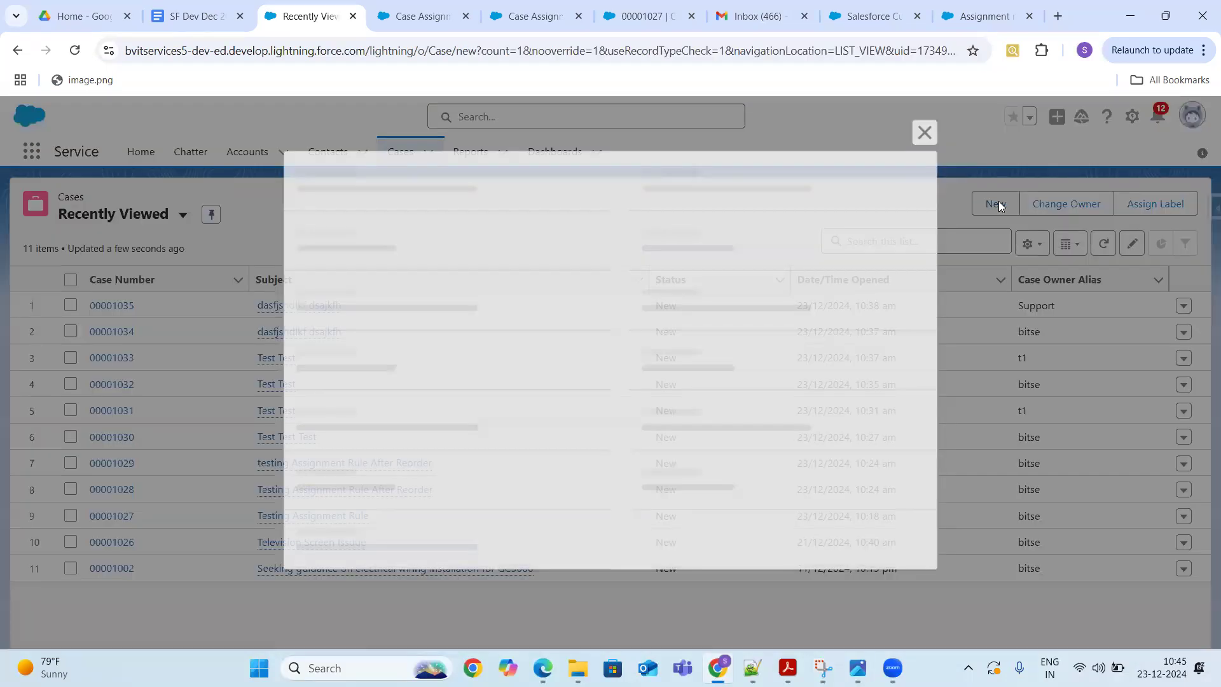
# - Choose a recent contact, set Case Origin to Phone and Type to Mechanical
pyautogui.click(577, 381)
pyautogui.click(409, 450)
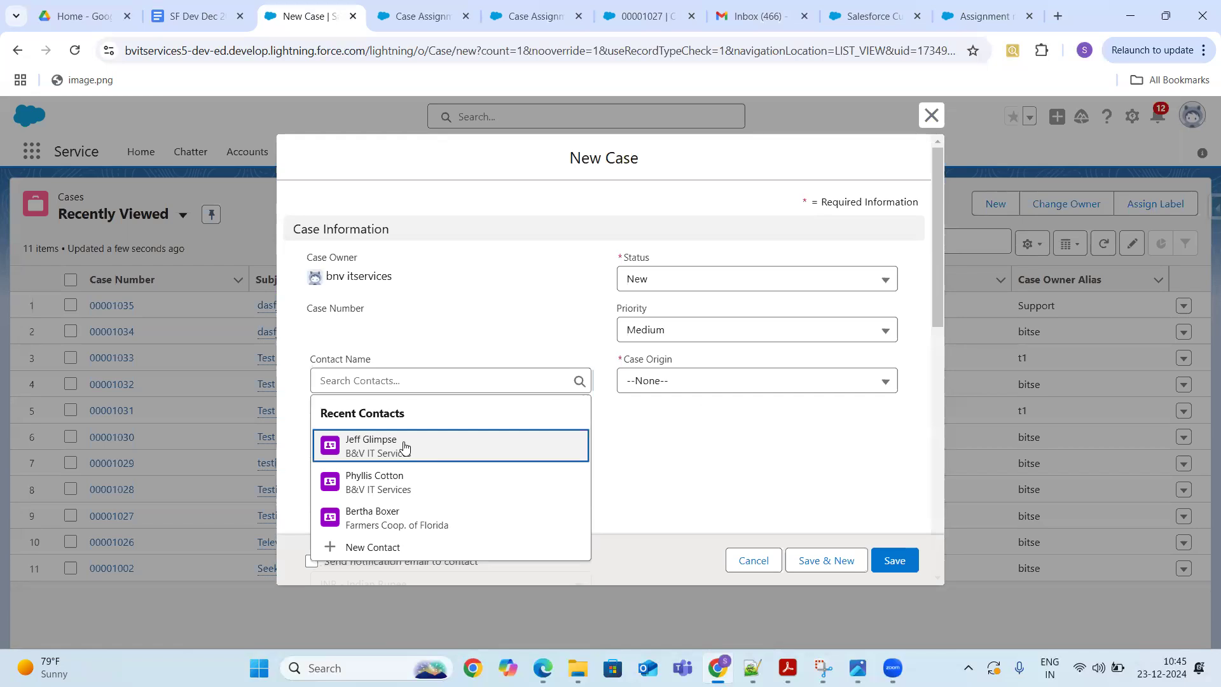
pyautogui.click(691, 387)
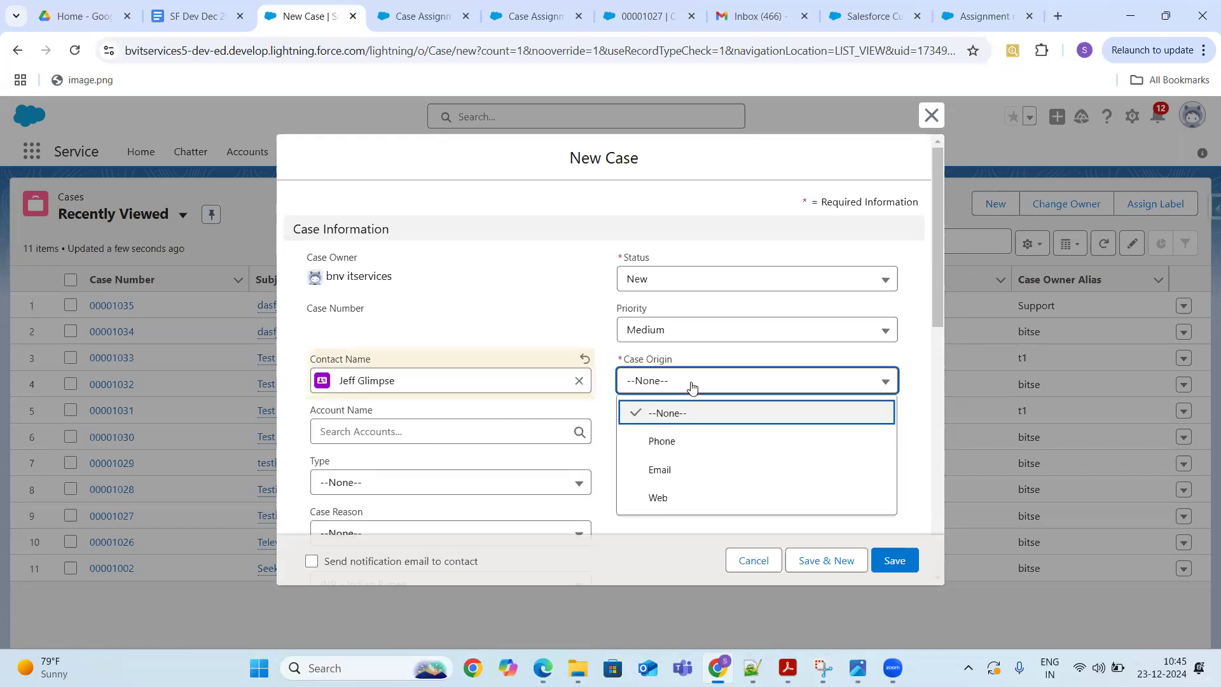
pyautogui.click(671, 448)
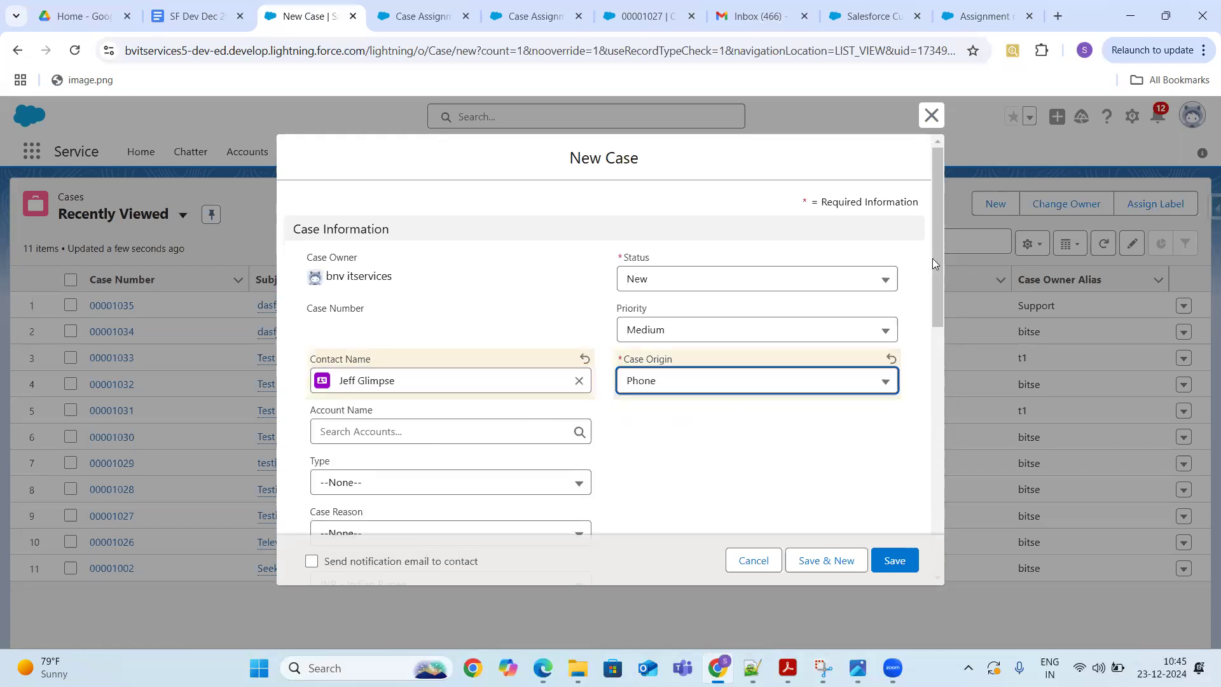
pyautogui.moveTo(932, 260); pyautogui.dragTo(946, 341)
pyautogui.click(479, 278)
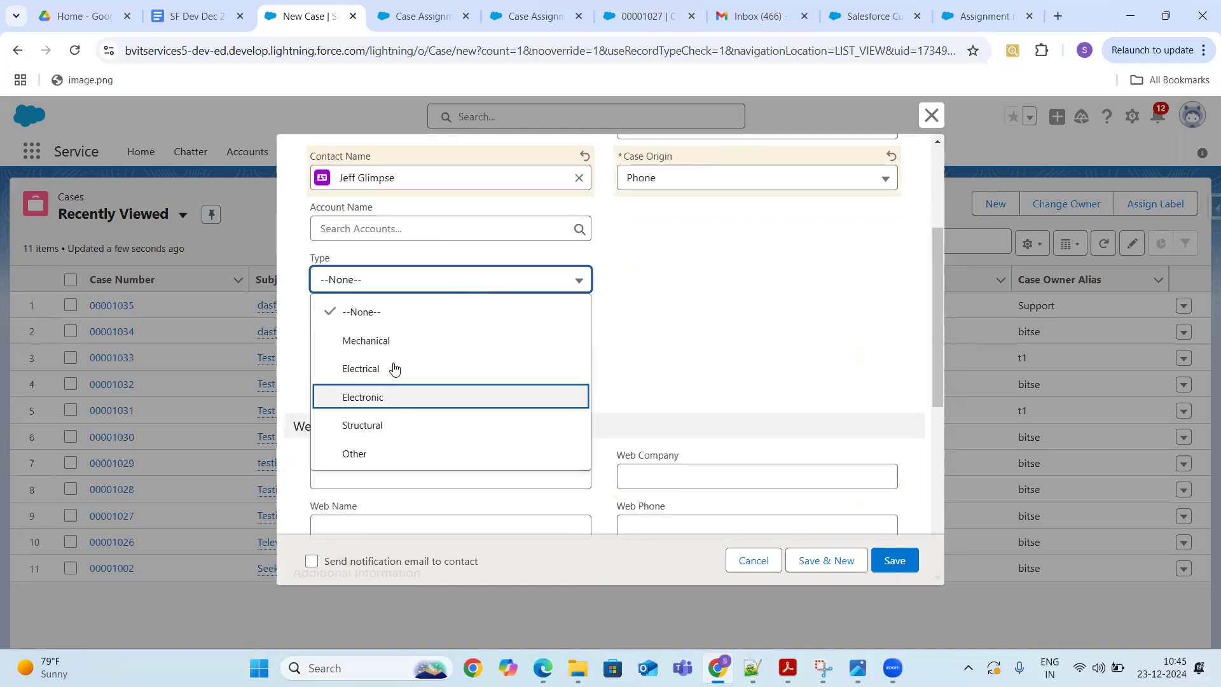
pyautogui.click(397, 343)
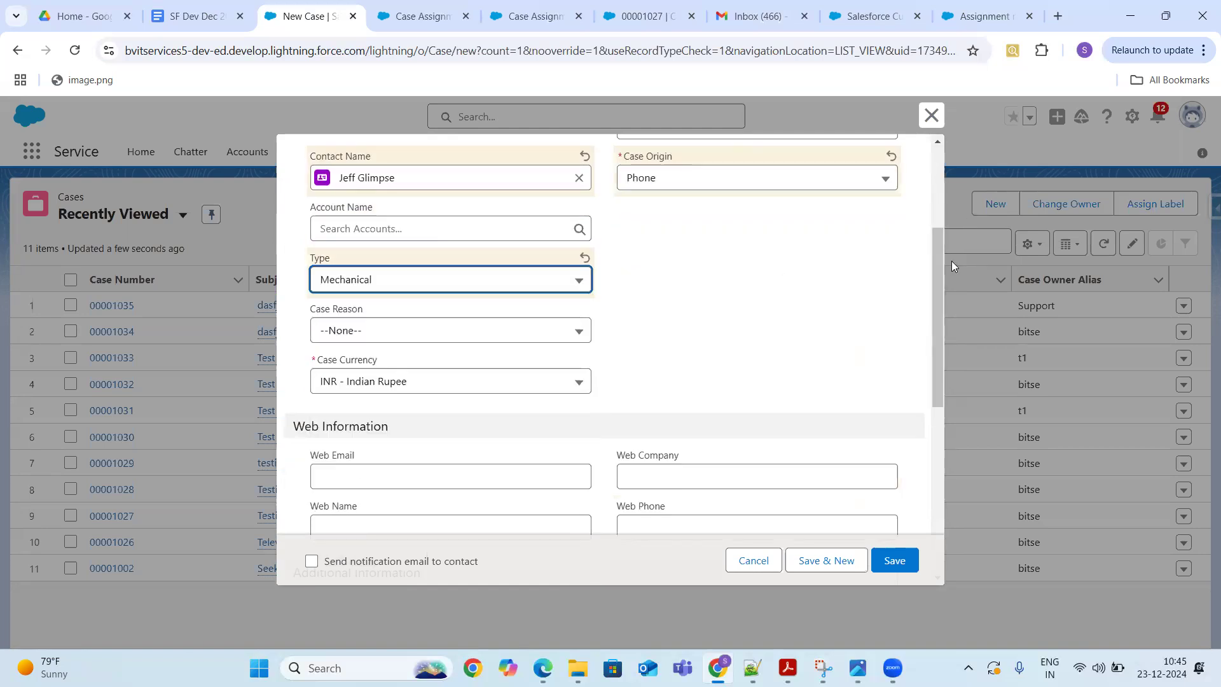
pyautogui.moveTo(934, 264); pyautogui.dragTo(949, 433)
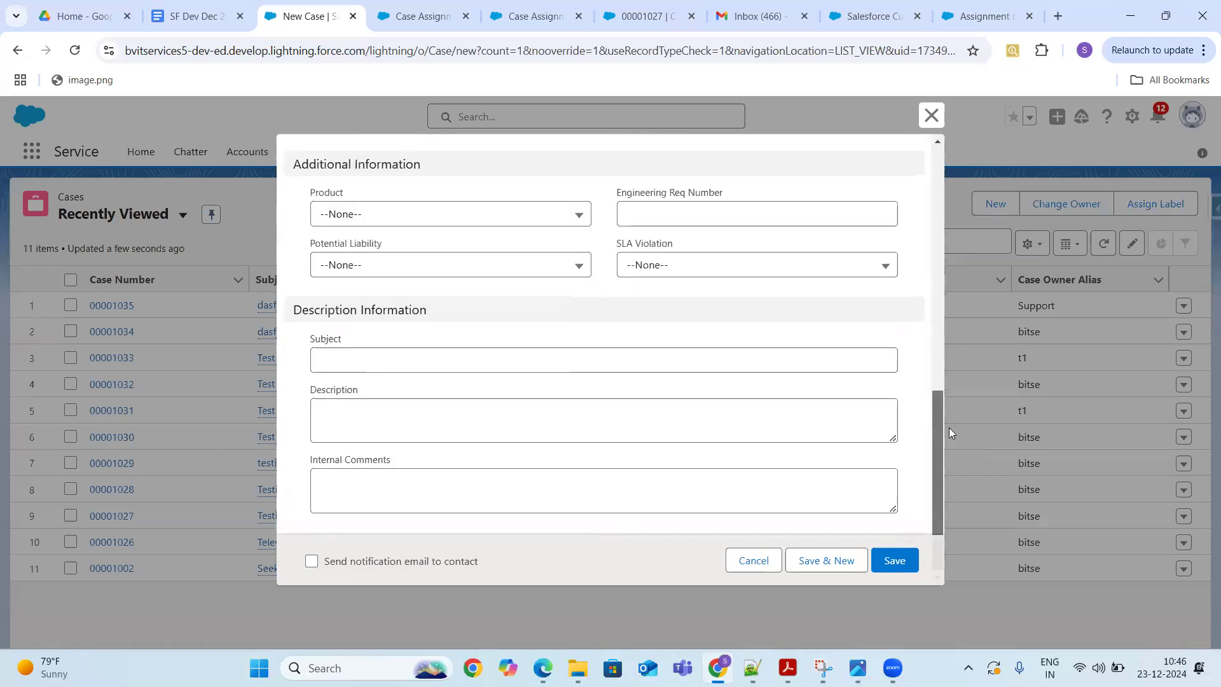
# - Enter subject 'Rules checking' and description 'Rules', then save the case
pyautogui.click(495, 367)
pyautogui.write('T')
pyautogui.press('BackSpace')
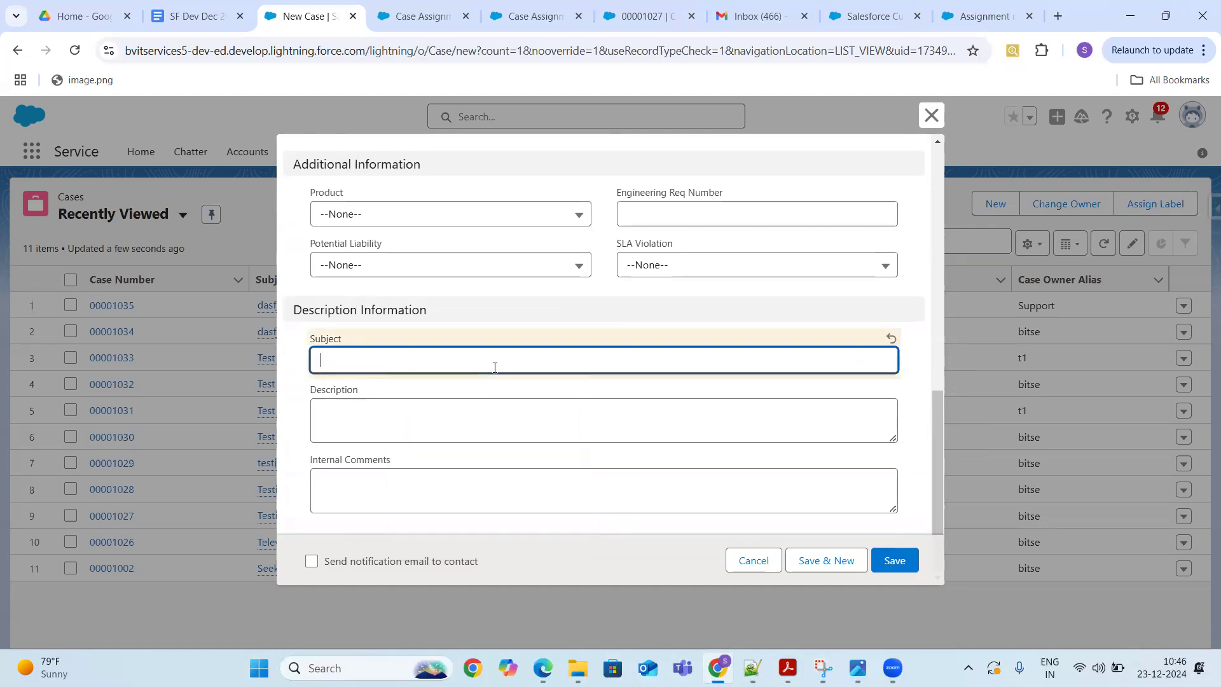
pyautogui.write('Rules')
pyautogui.write('c')
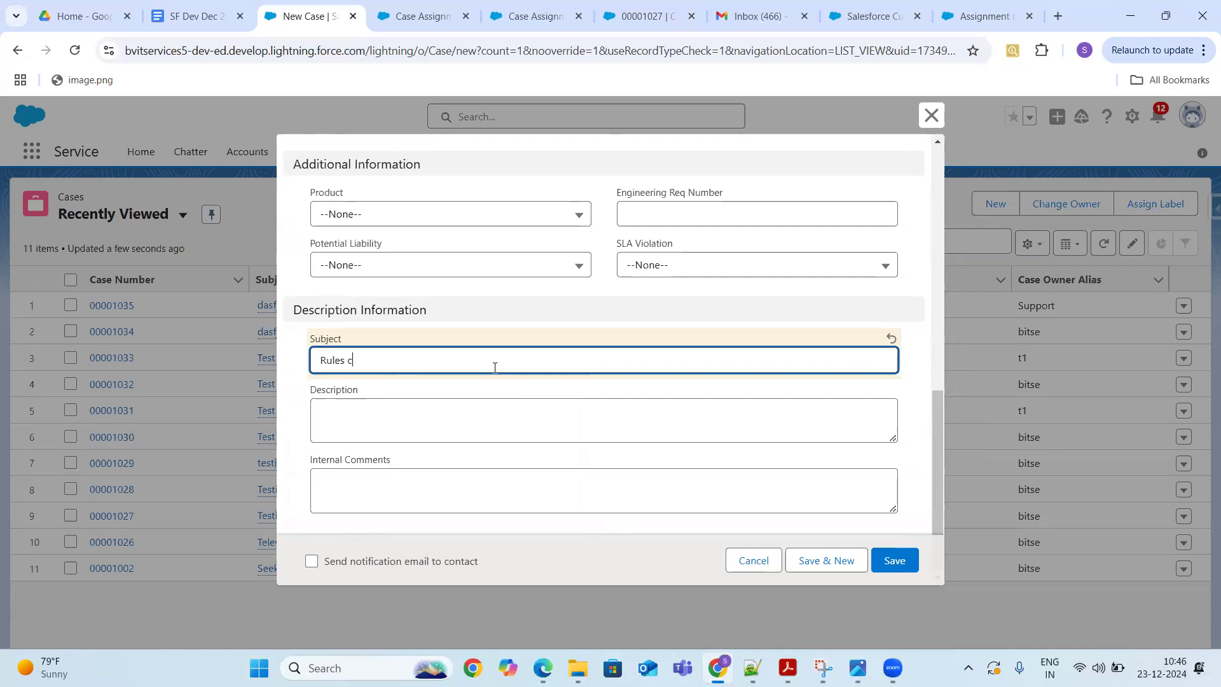
pyautogui.write('hecking')
pyautogui.click(488, 427)
pyautogui.write('Rule')
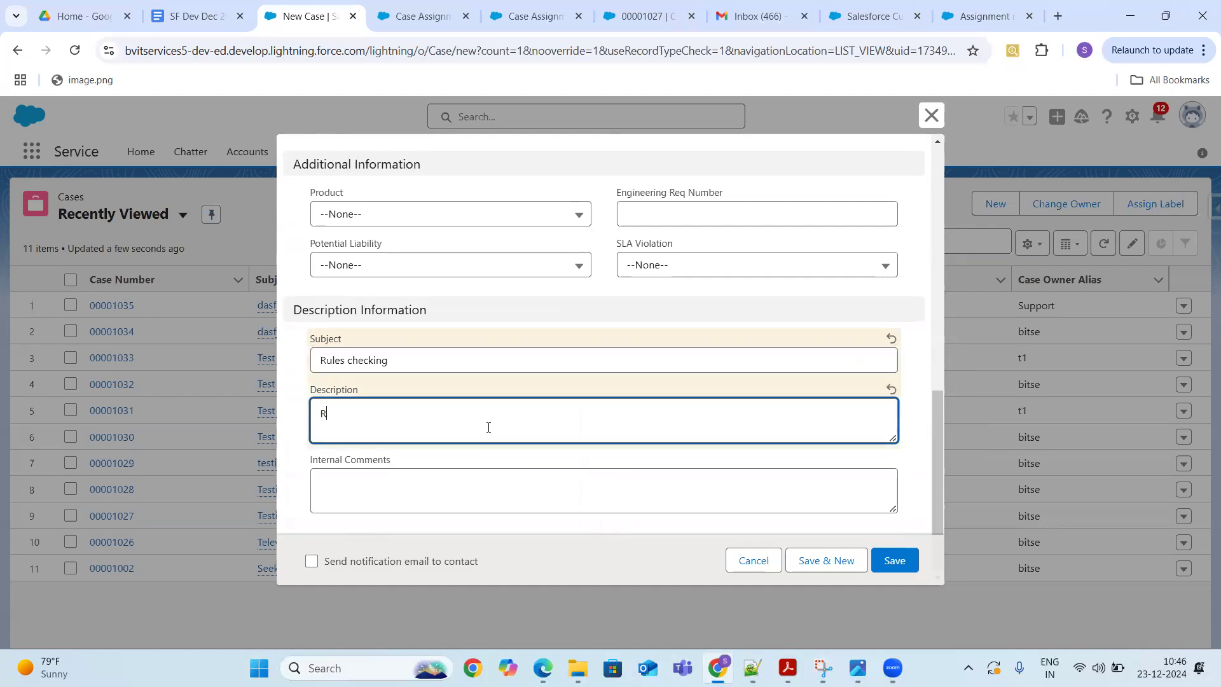
pyautogui.write('s')
pyautogui.click(895, 561)
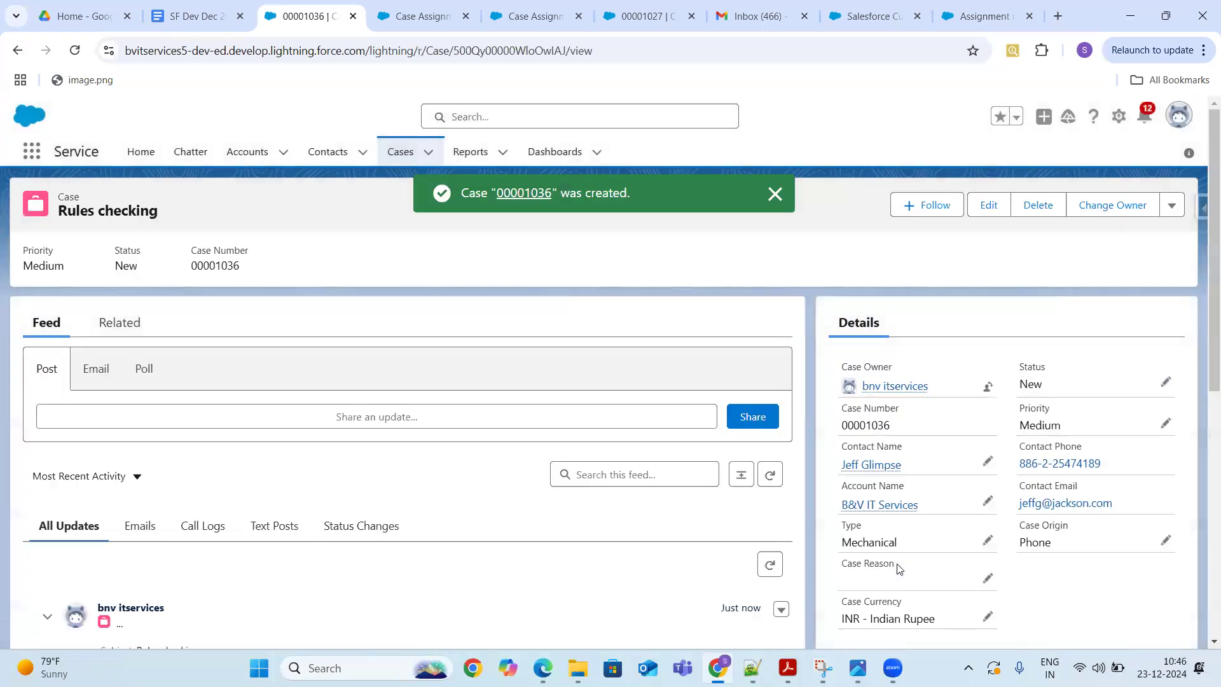
pyautogui.moveTo(953, 387); pyautogui.dragTo(805, 370)
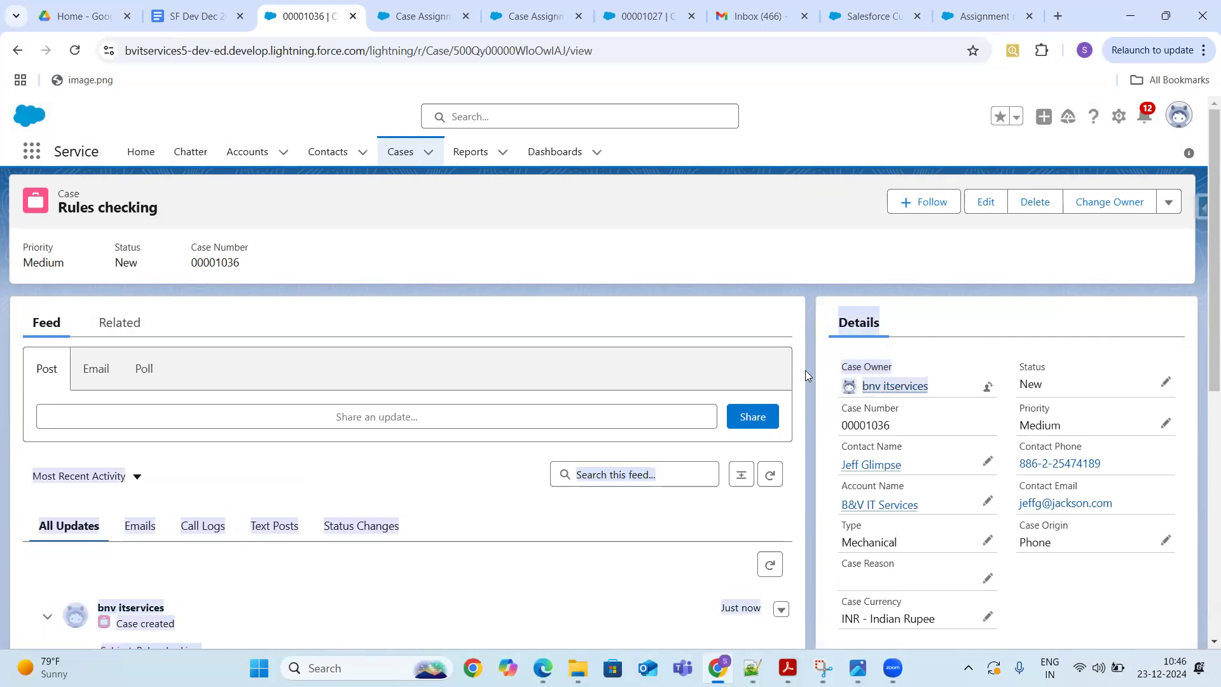
pyautogui.click(1011, 310)
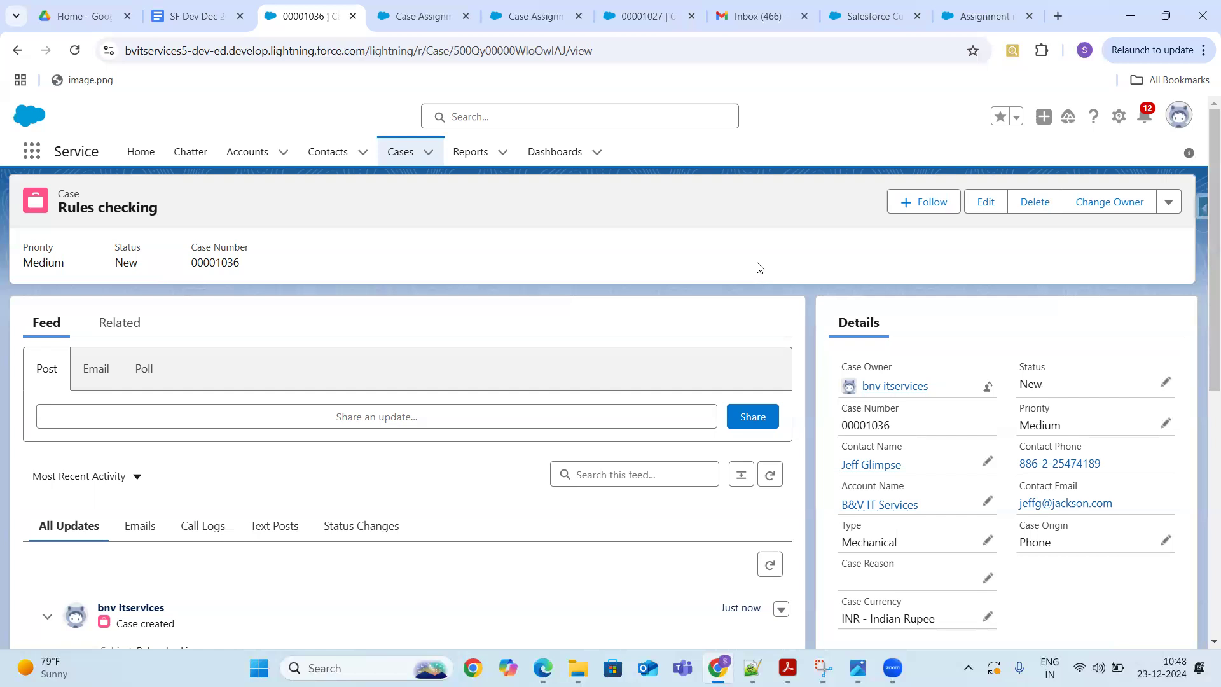
# - Open Setup in a new tab, search Quick Find for 'auto', and open Lead Auto-Response Rules
pyautogui.click(1120, 117)
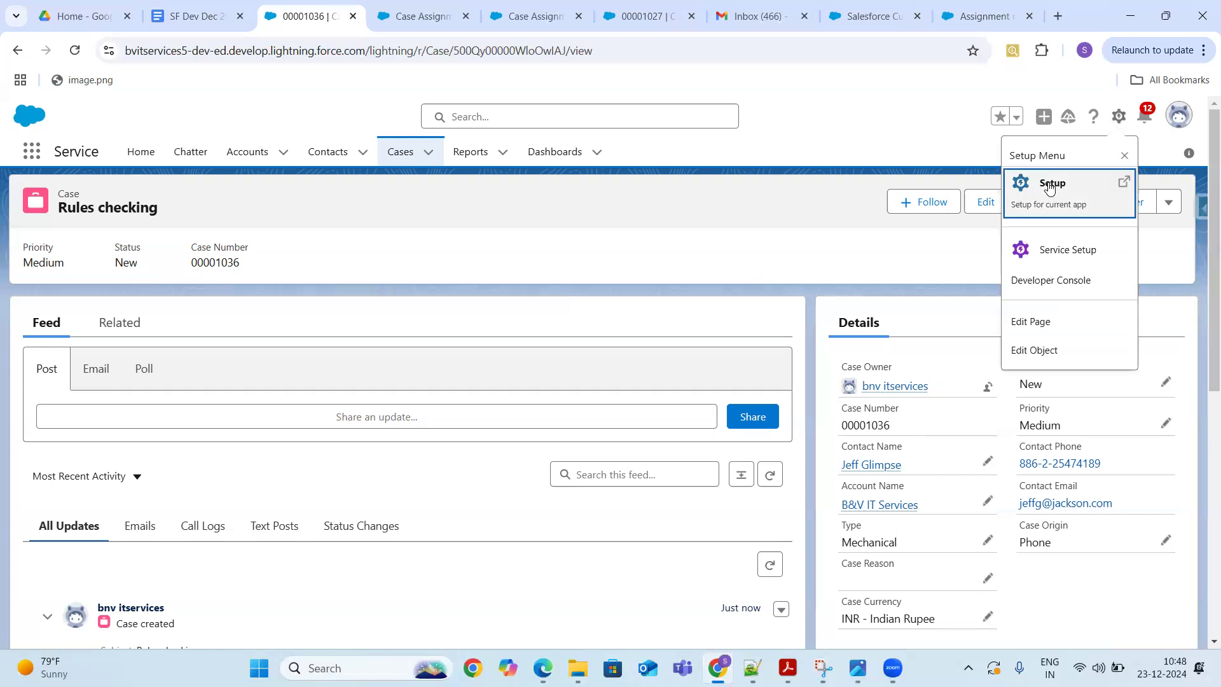
pyautogui.click(1048, 182)
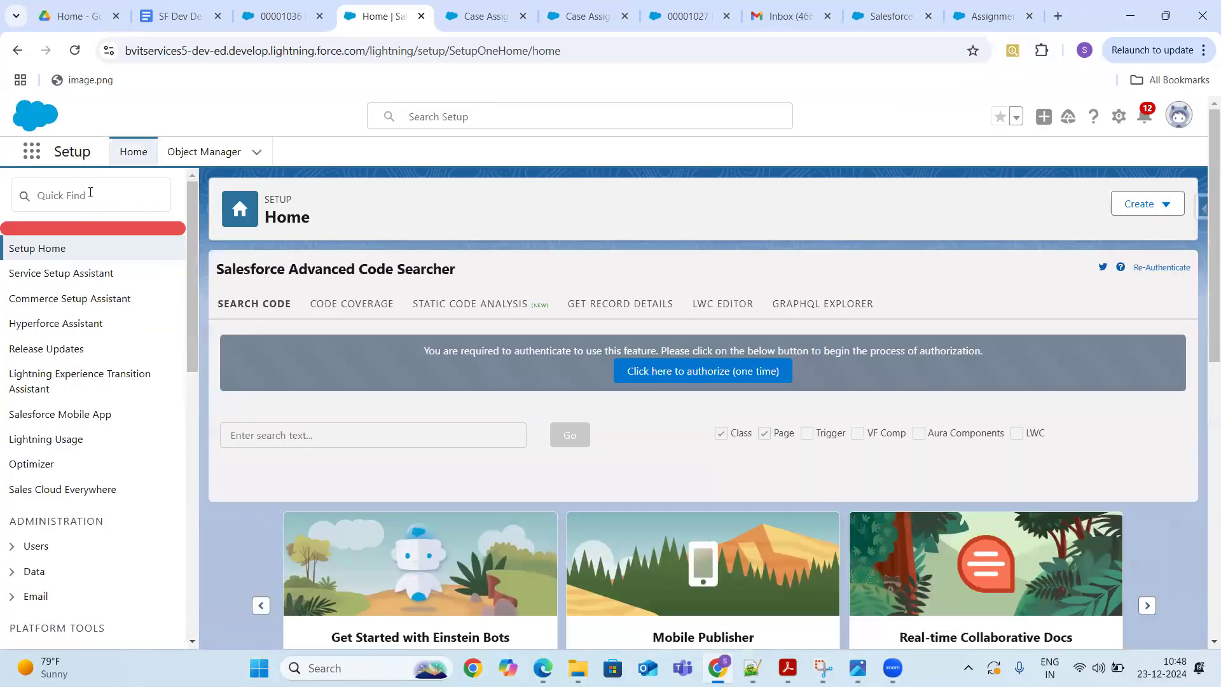
pyautogui.click(90, 192)
pyautogui.write('auto re')
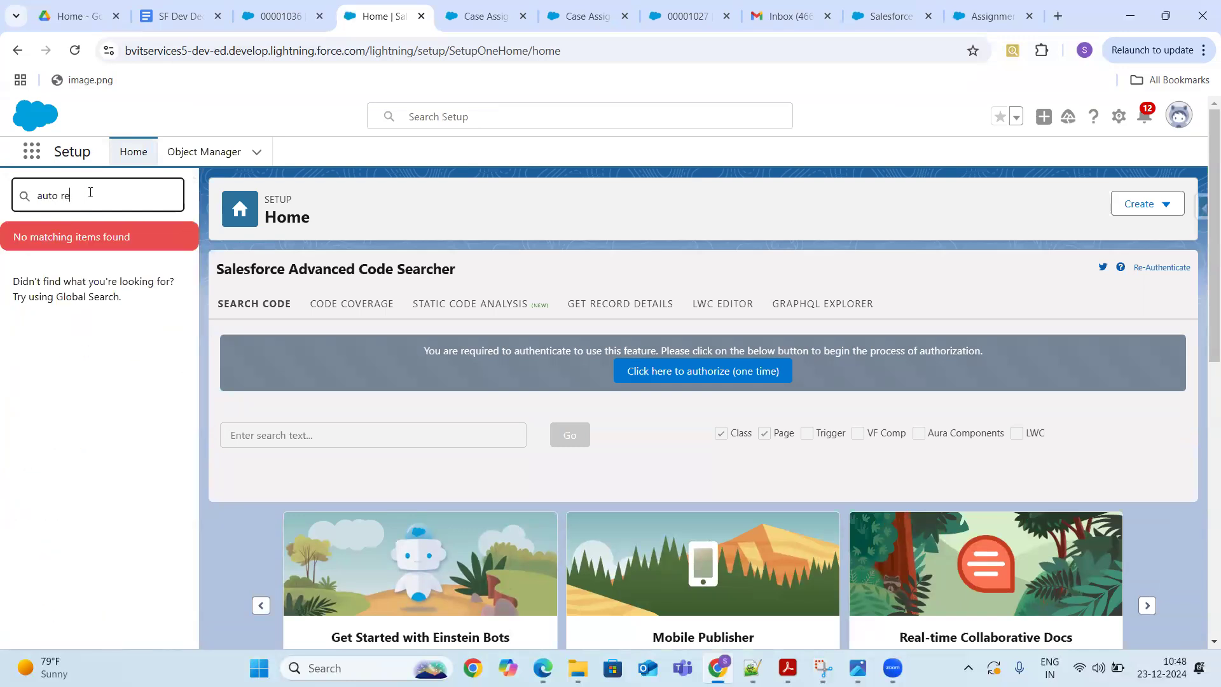
pyautogui.press('BackSpace')
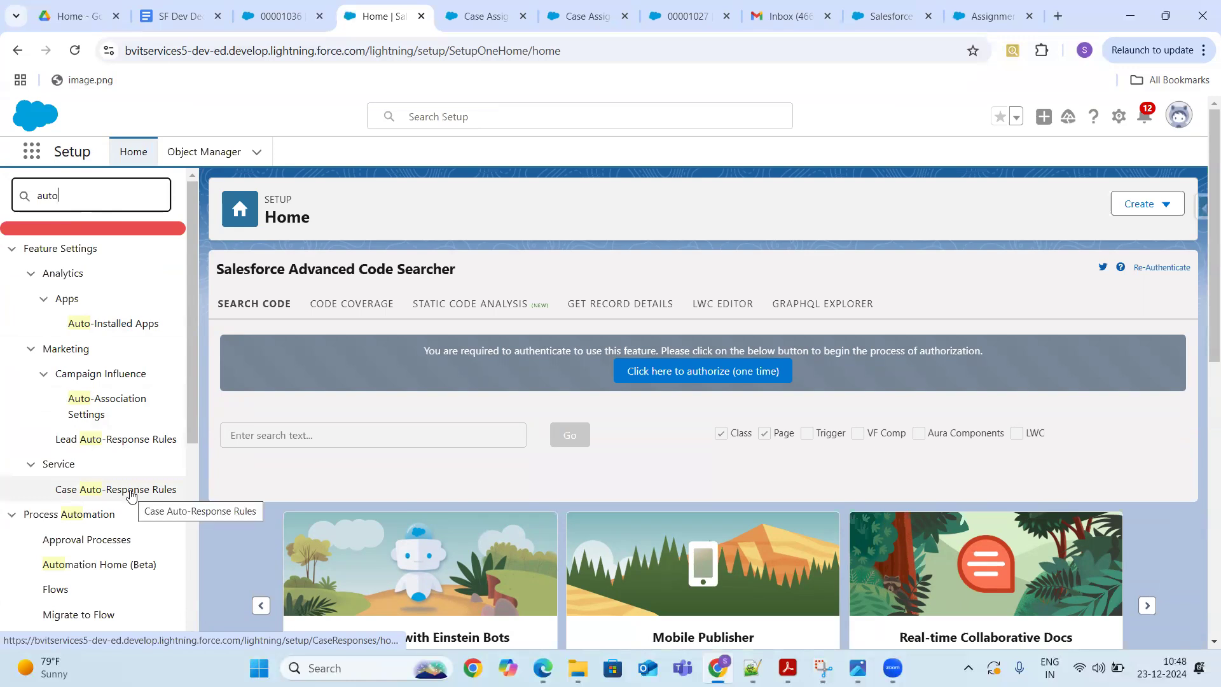
pyautogui.click(129, 445)
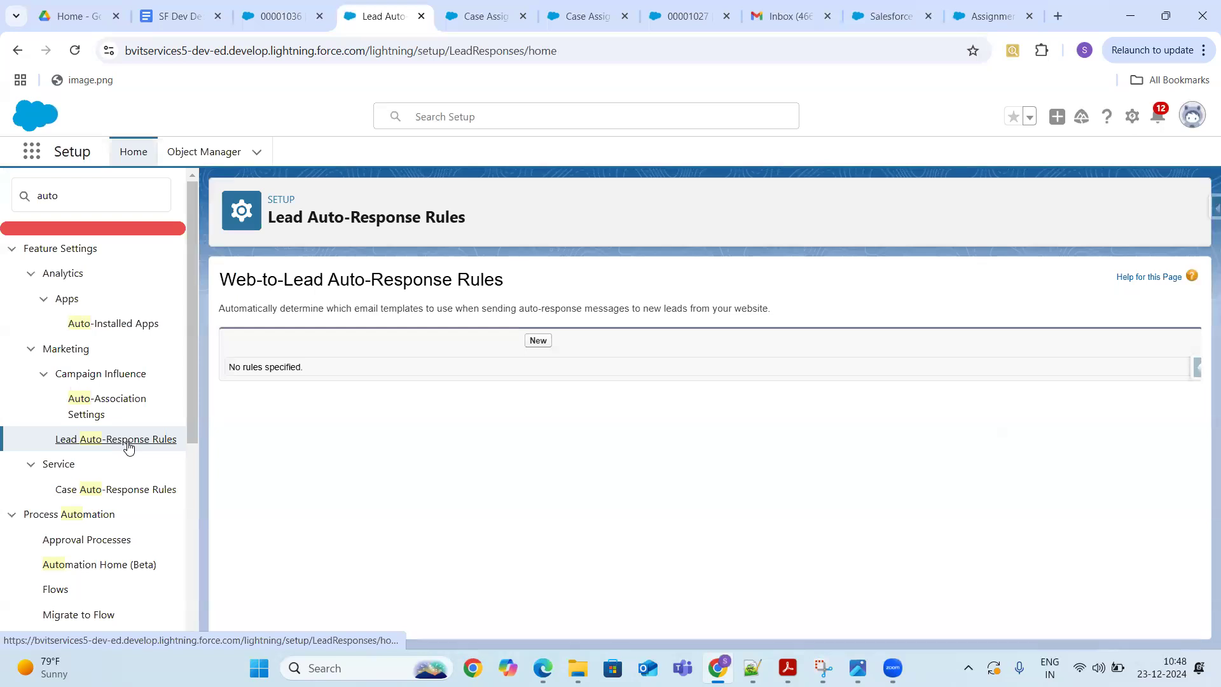
# - Create and save an active auto-response rule named 'Thank You', then start a new entry for it
pyautogui.click(537, 341)
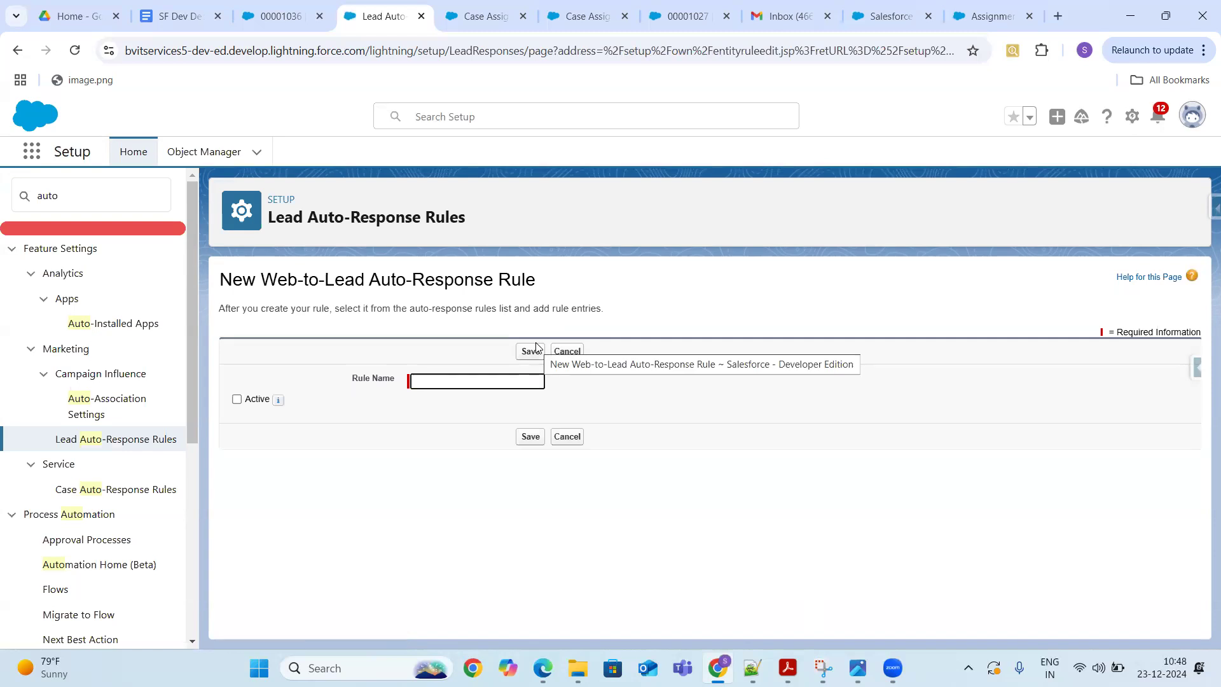
pyautogui.click(486, 380)
pyautogui.write('Thank You')
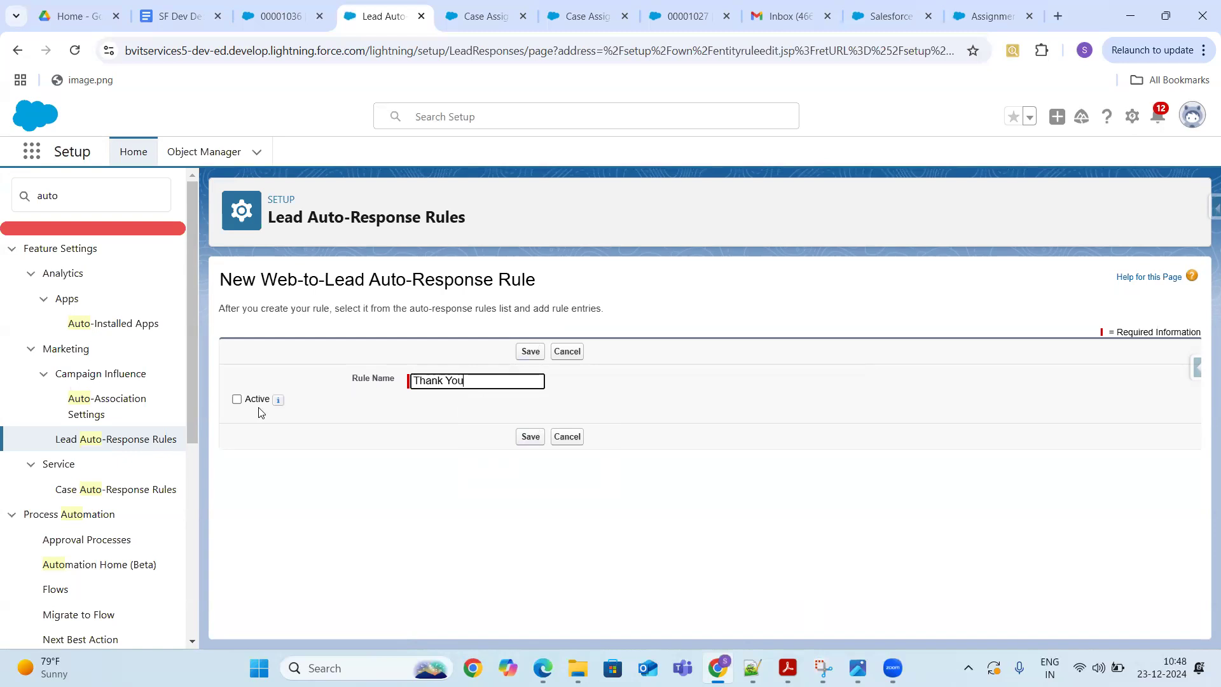
pyautogui.click(237, 399)
pyautogui.click(531, 438)
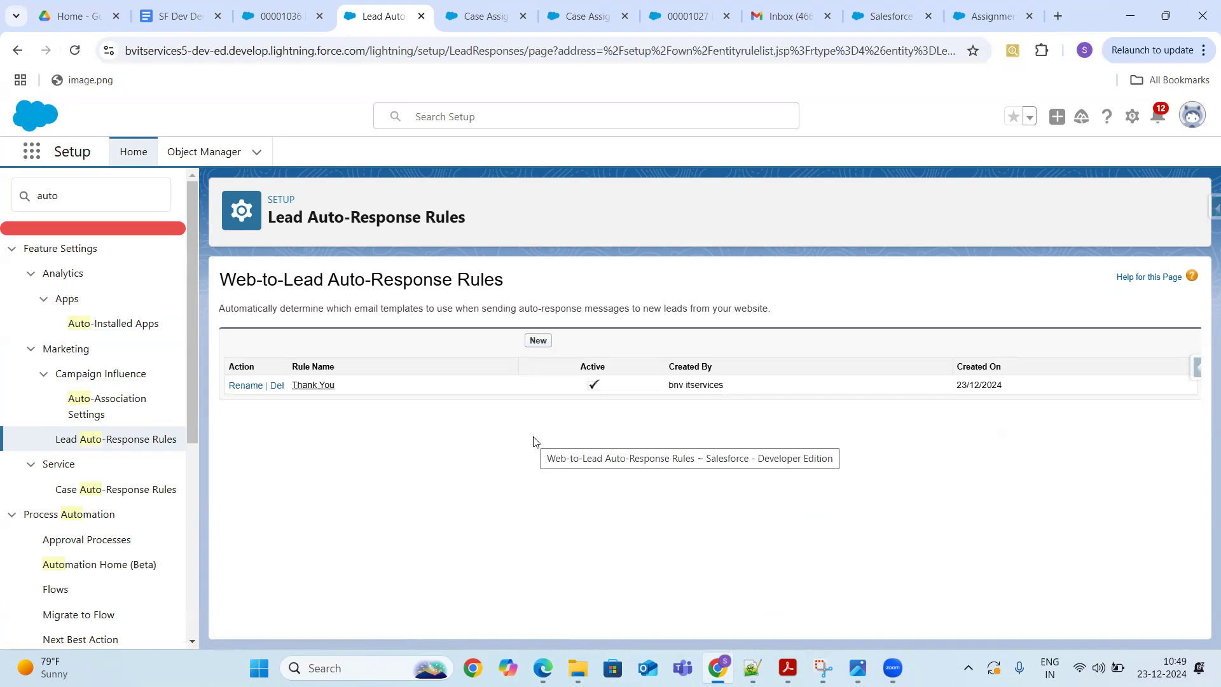
pyautogui.click(311, 386)
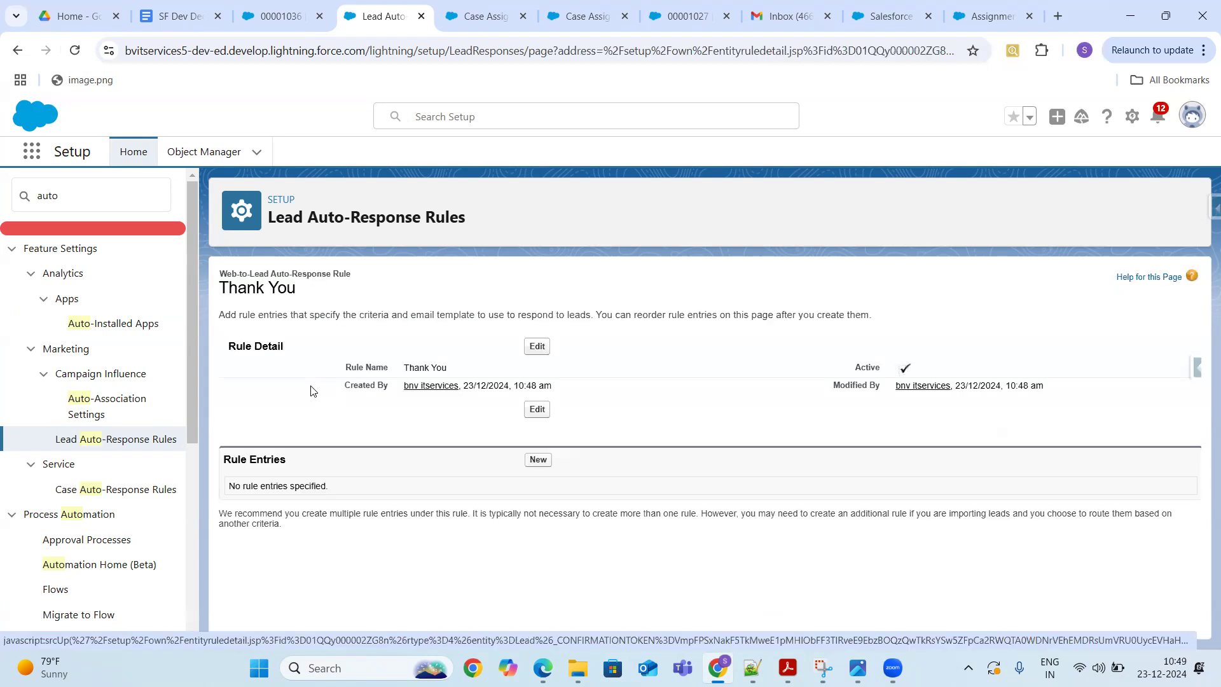
pyautogui.click(537, 460)
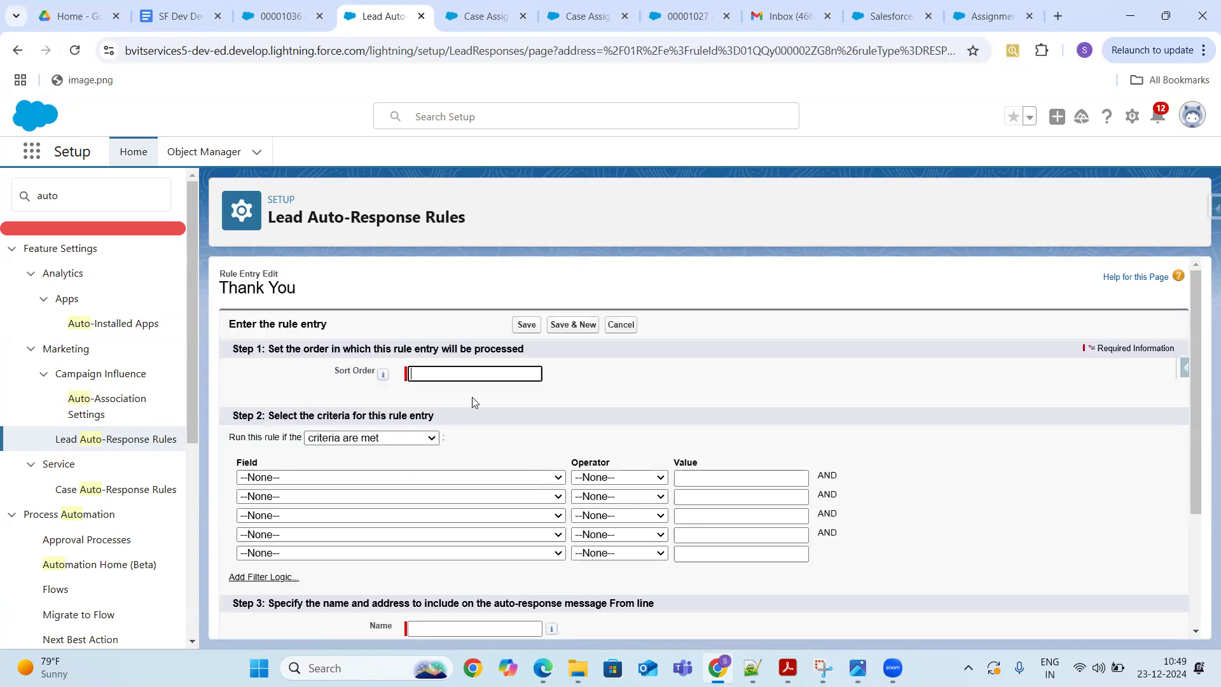
# - Give the rule entry sort order 1 and Campaign: Active as its first criterion, then begin the email template
pyautogui.click(484, 374)
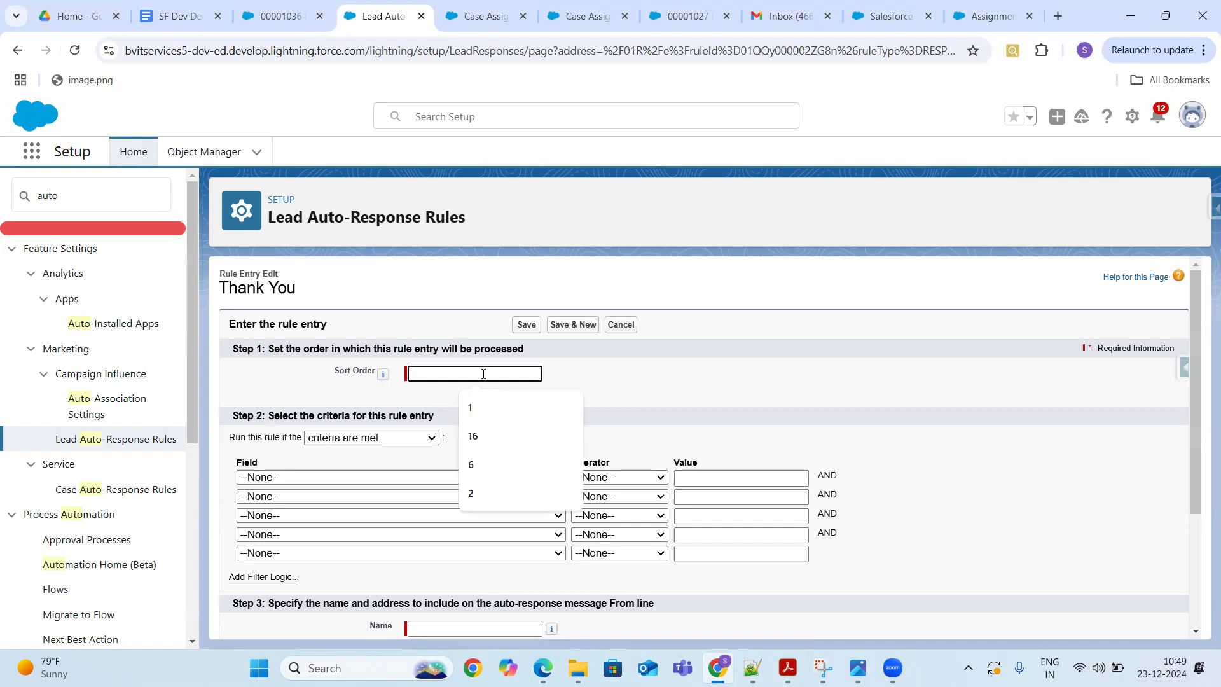
pyautogui.click(436, 482)
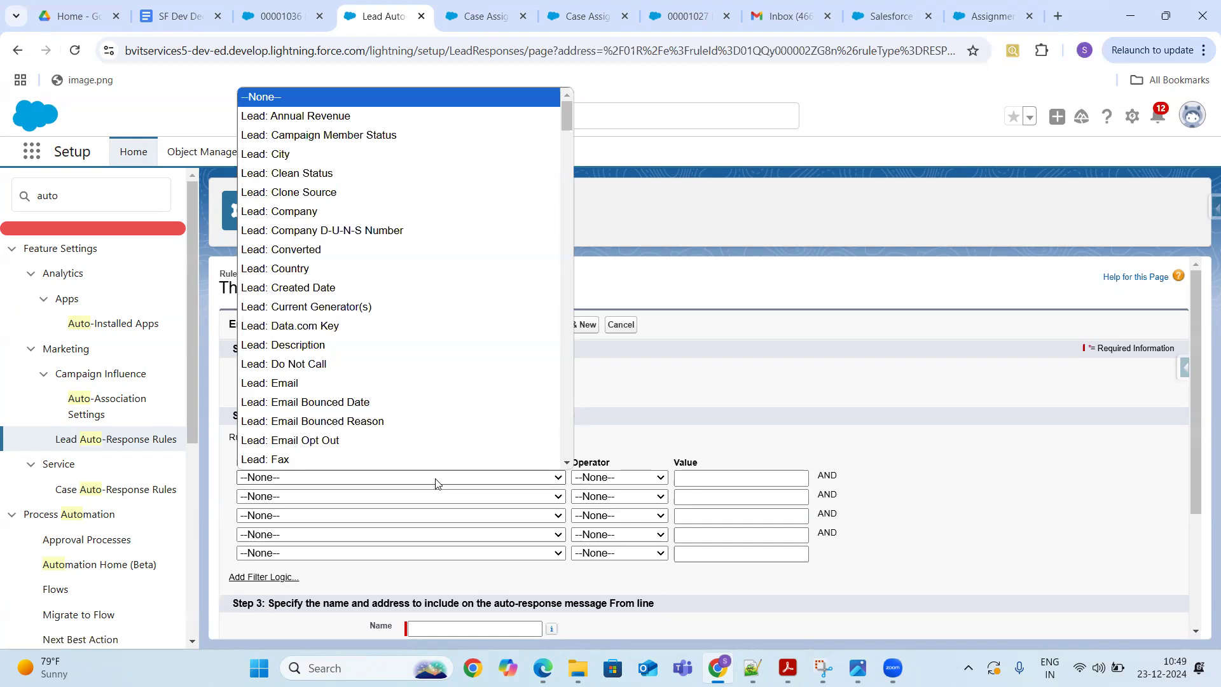
pyautogui.press('c')
pyautogui.press('a')
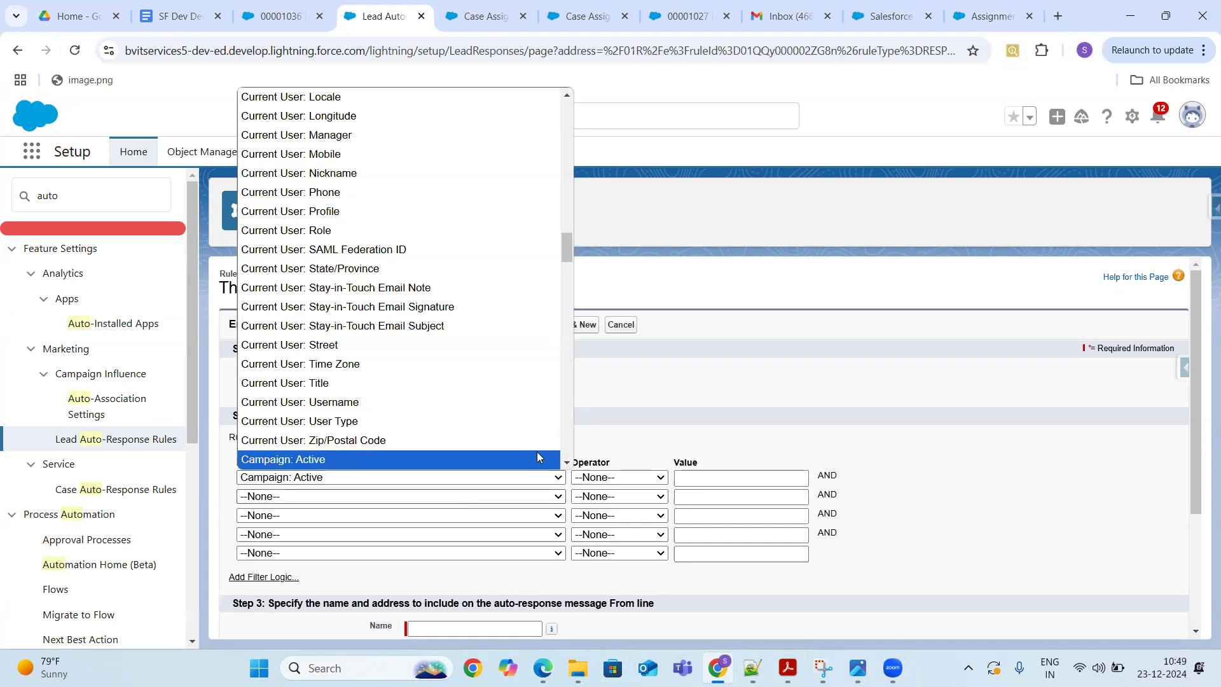
pyautogui.moveTo(566, 243); pyautogui.dragTo(560, 151)
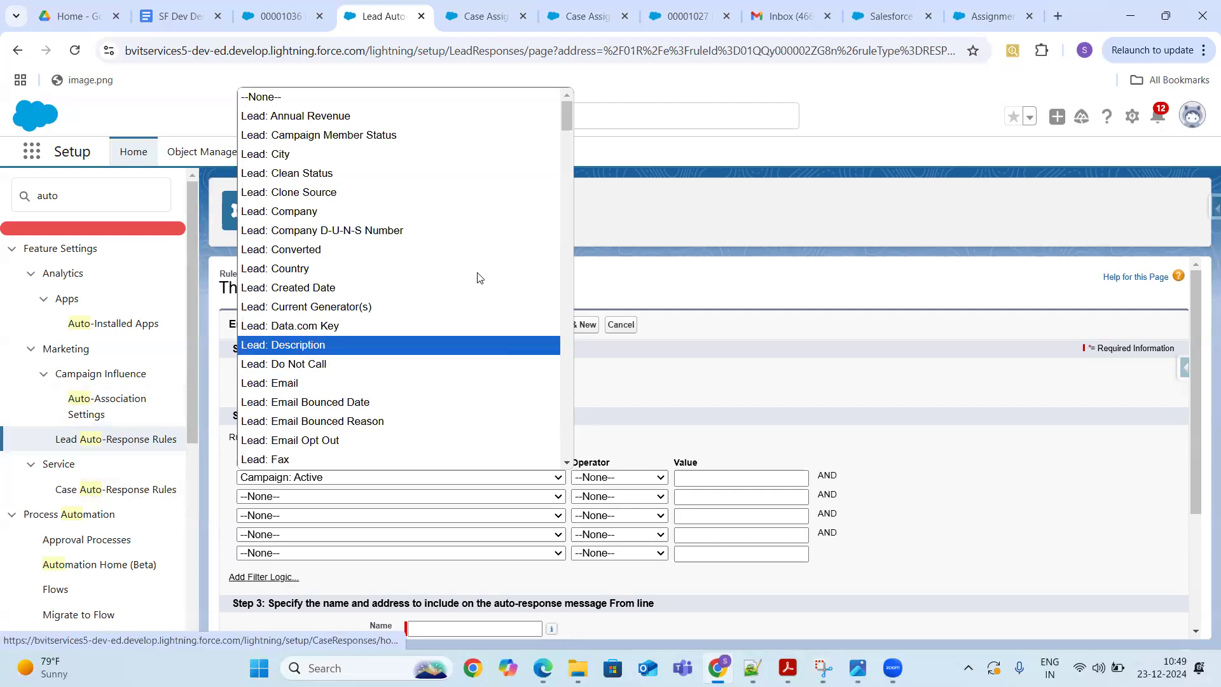
pyautogui.click(645, 393)
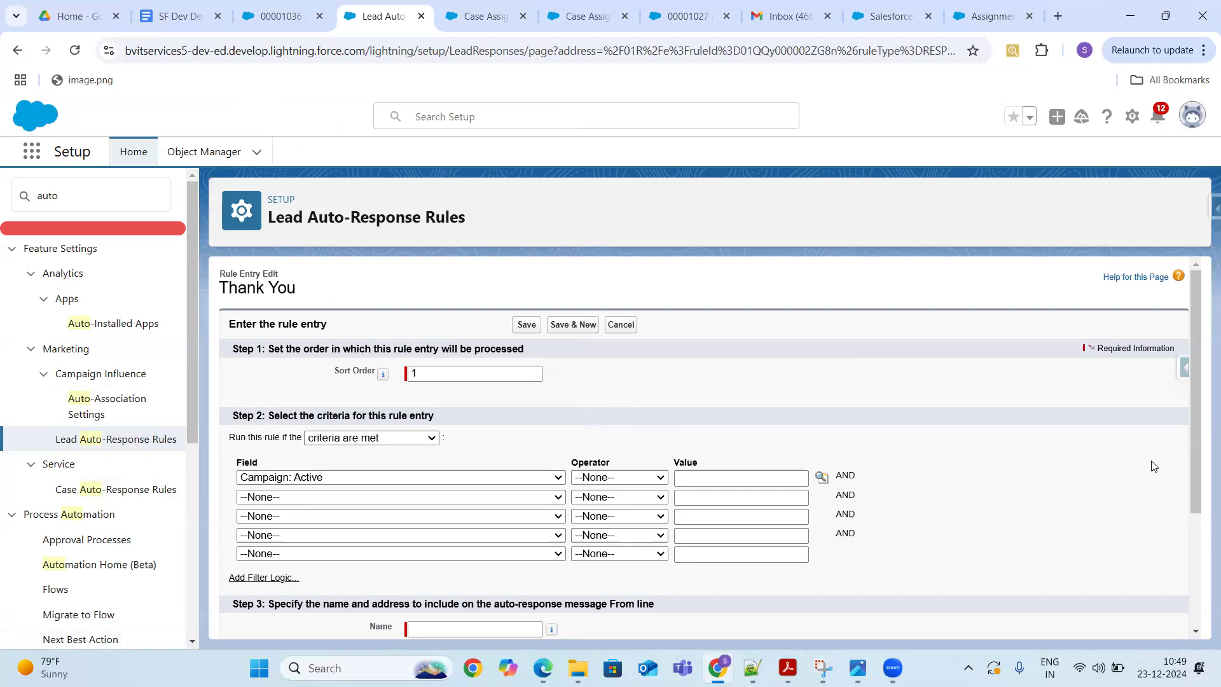
pyautogui.moveTo(1197, 367); pyautogui.dragTo(1201, 494)
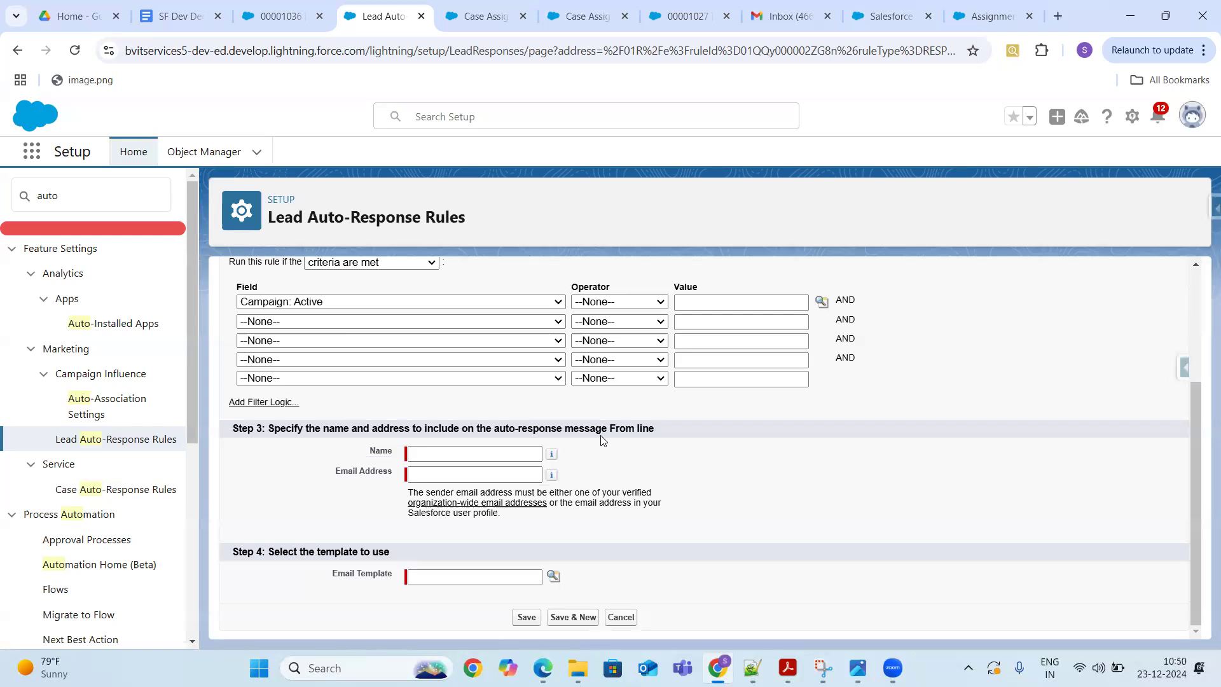
pyautogui.click(491, 578)
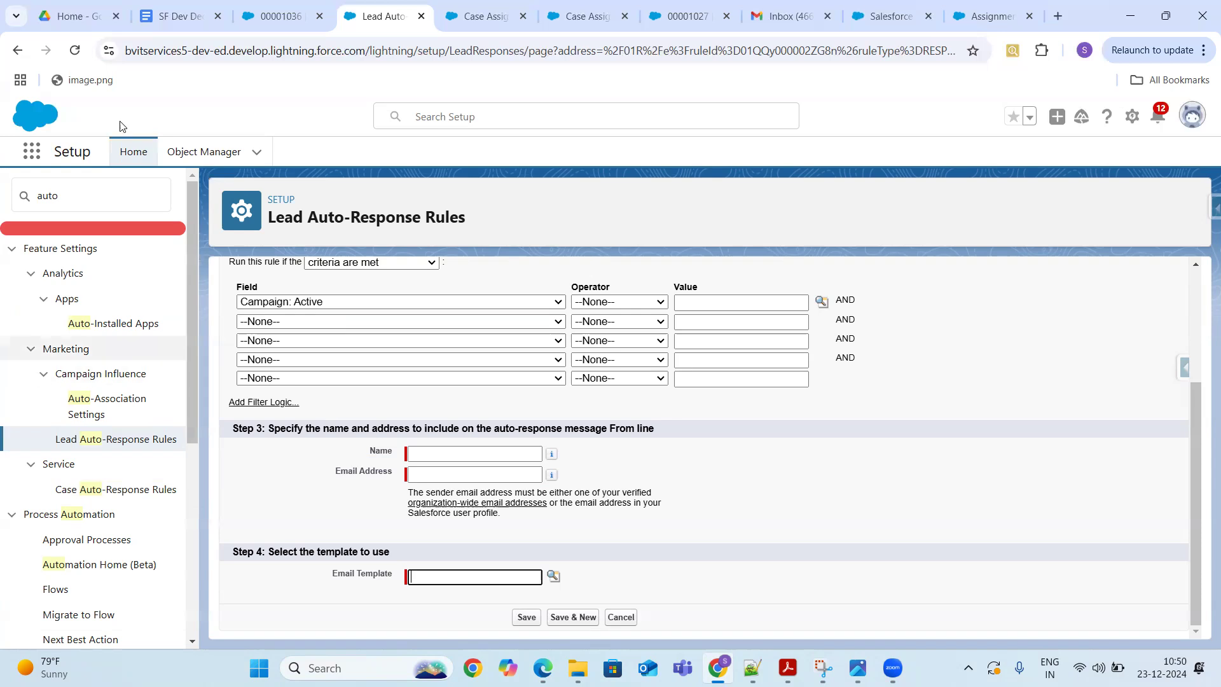
# - Search Quick Find for 'escal' and open Case Escalation Rules, leaving the Thank You entry unsaved
pyautogui.click(93, 194)
pyautogui.press('BackSpace')
pyautogui.press('BackSpace')
pyautogui.press('BackSpace')
pyautogui.press('BackSpace')
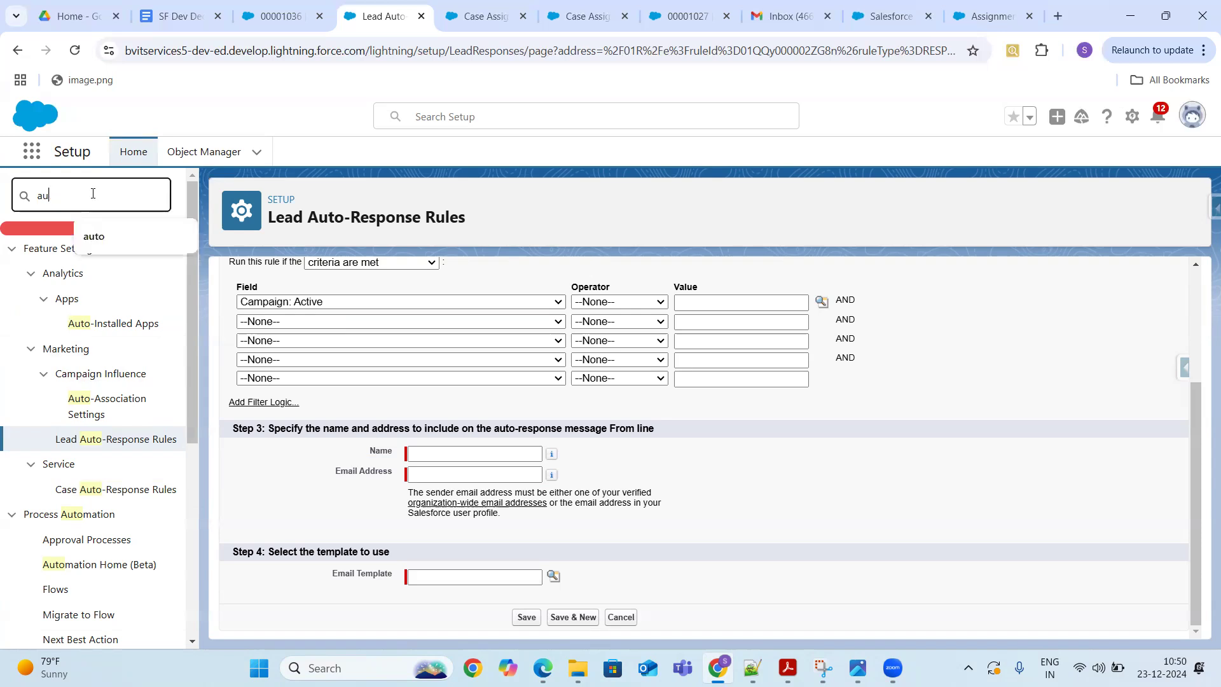
pyautogui.write('es')
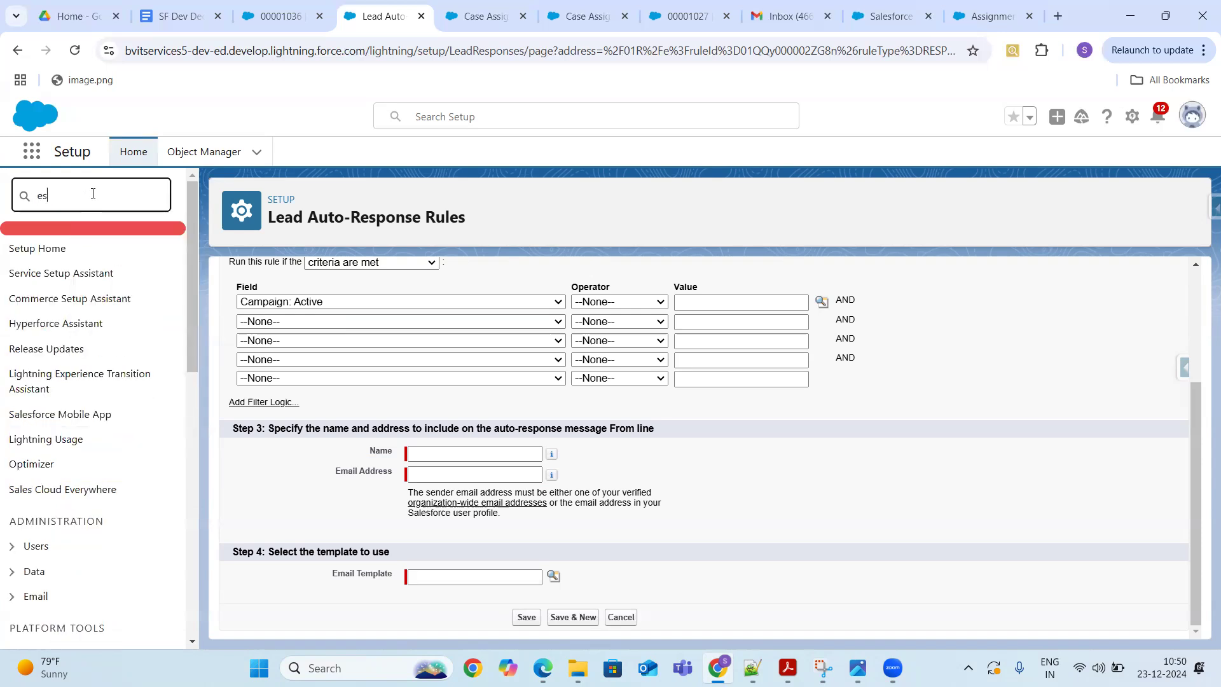
pyautogui.write('clatio')
pyautogui.press('BackSpace')
pyautogui.press('BackSpace')
pyautogui.press('BackSpace')
pyautogui.press('BackSpace')
pyautogui.press('BackSpace')
pyautogui.press('BackSpace')
pyautogui.press('BackSpace')
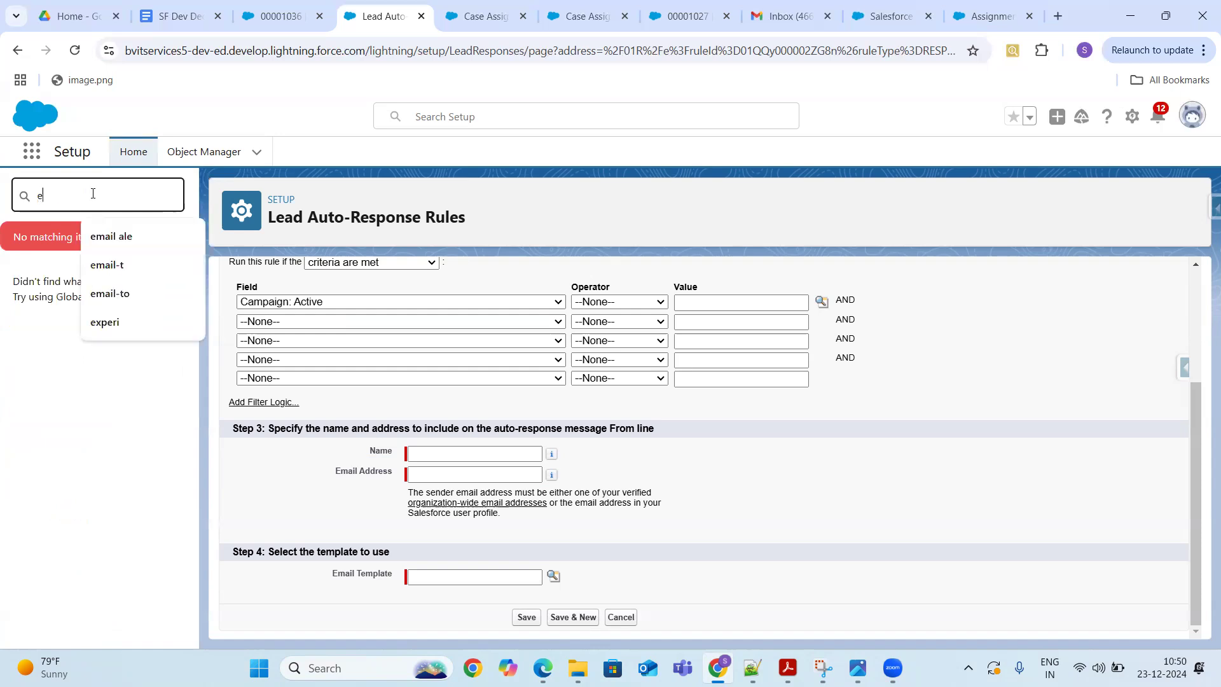
pyautogui.write('scal')
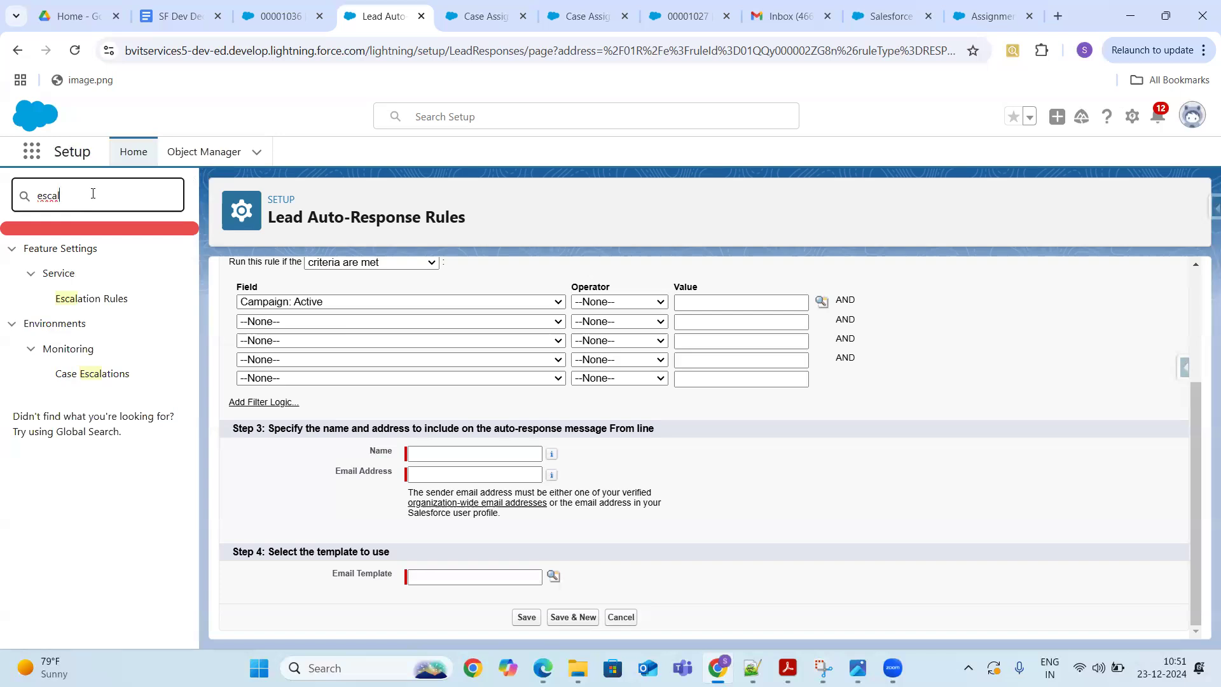
pyautogui.click(94, 301)
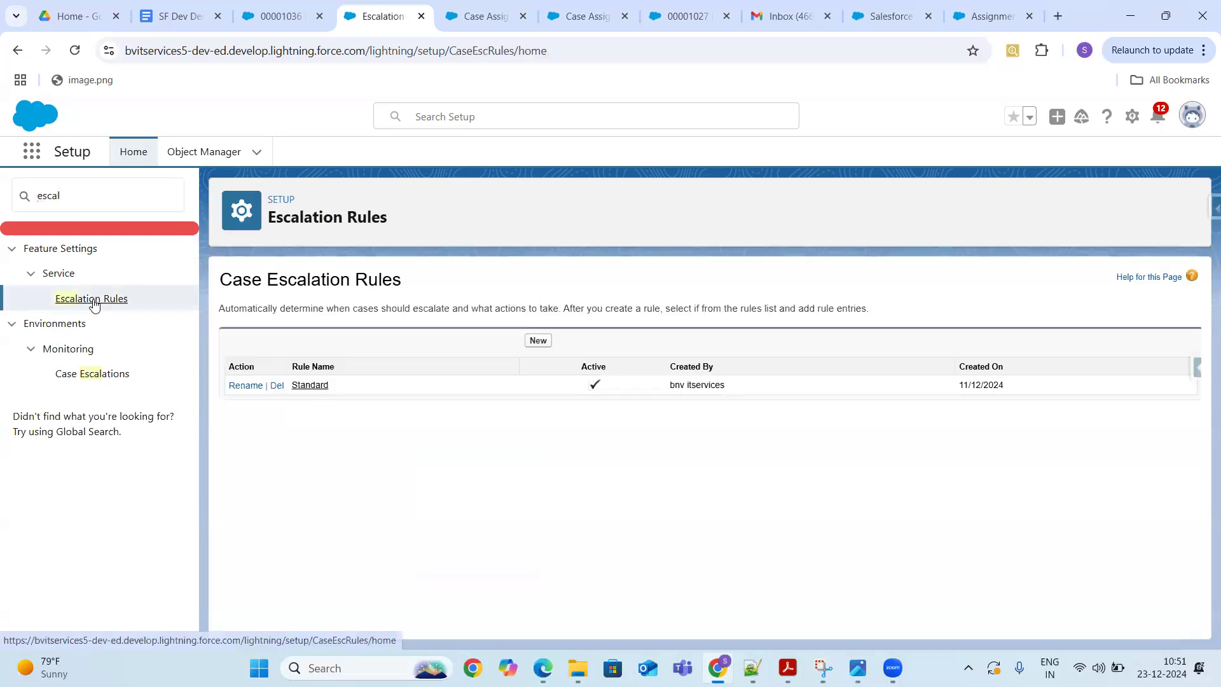
pyautogui.click(310, 386)
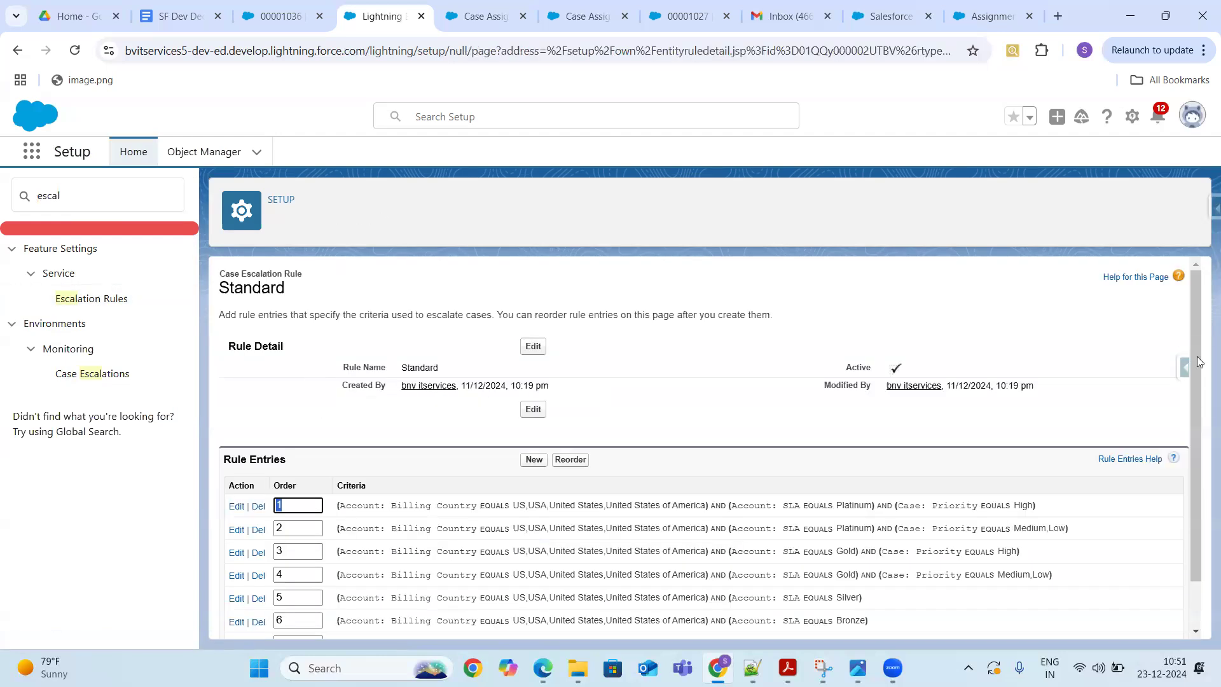
pyautogui.scroll(-2, 1194, 445)
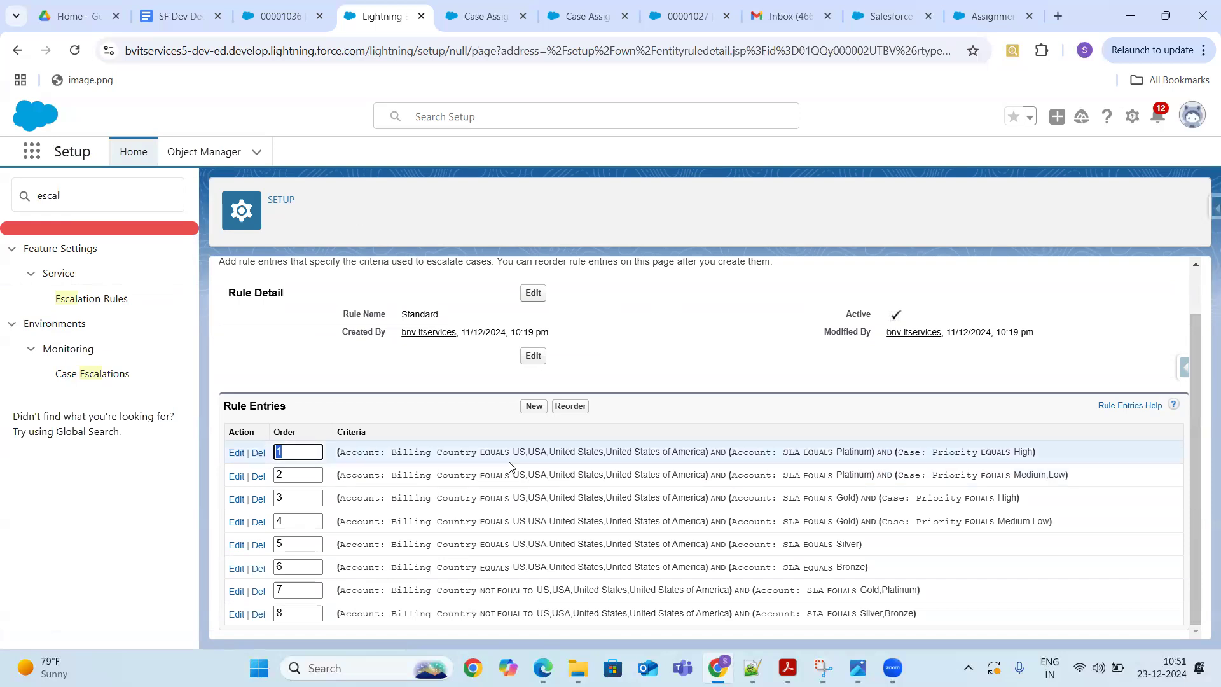
pyautogui.click(236, 454)
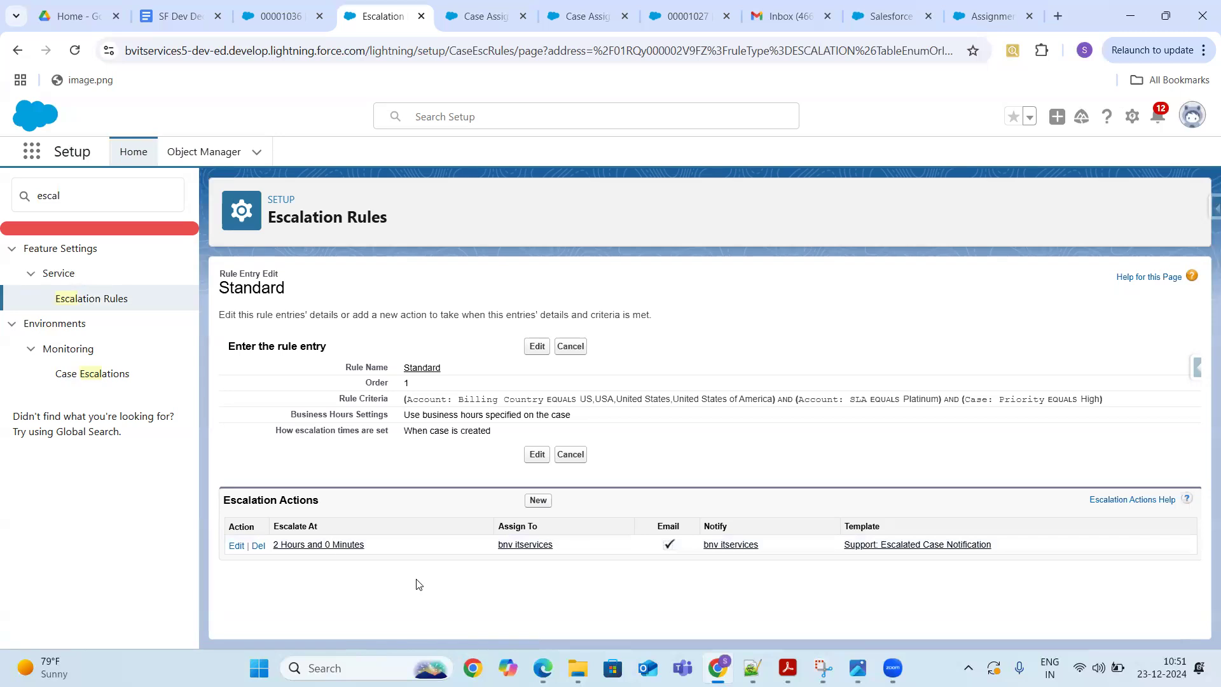
# - Open the '2 Hours and 0 Minutes' action from the Standard rule's Escalation Actions list
pyautogui.click(324, 545)
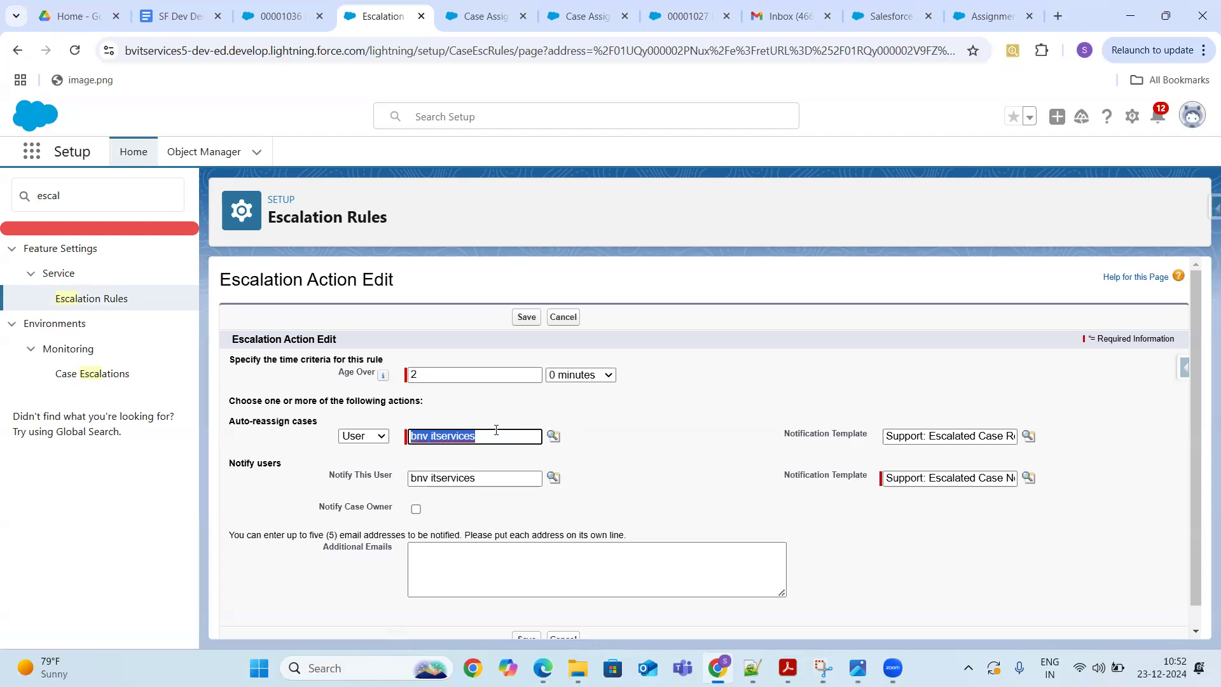
# - Try reassigning to a queue with Age Over 24 hours 30 minutes, then cancel the edits
pyautogui.click(379, 437)
pyautogui.click(361, 472)
pyautogui.press('Tab')
pyautogui.click(526, 437)
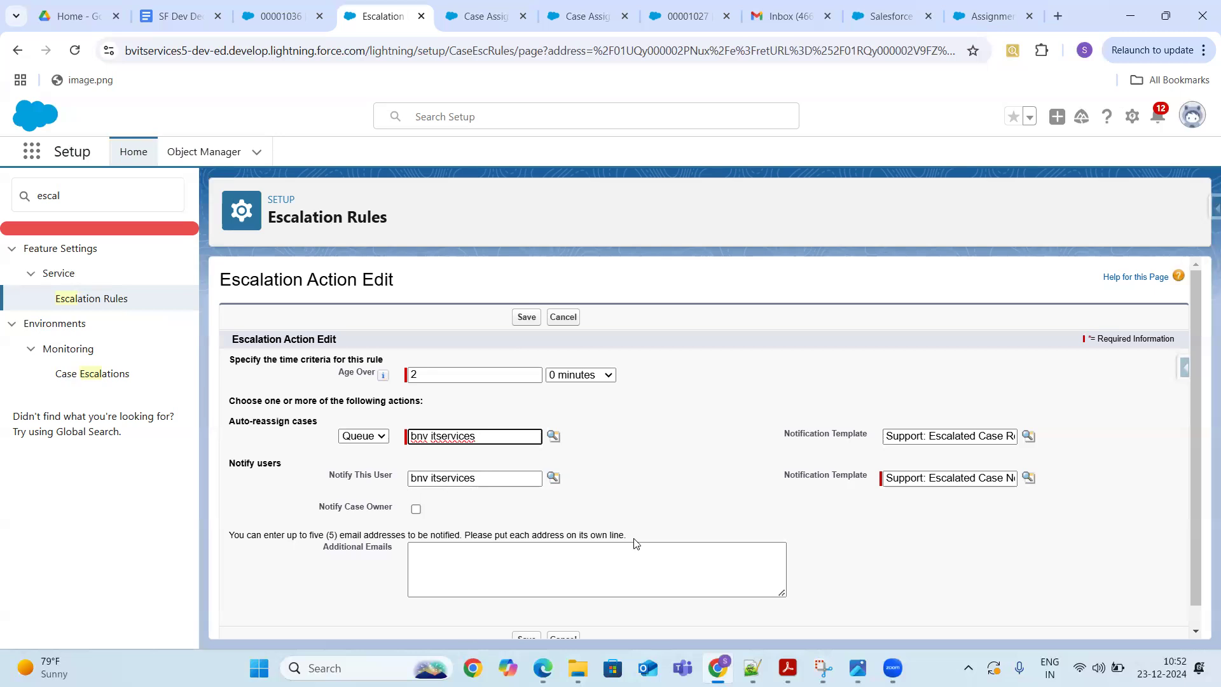
pyautogui.click(508, 373)
pyautogui.click(597, 377)
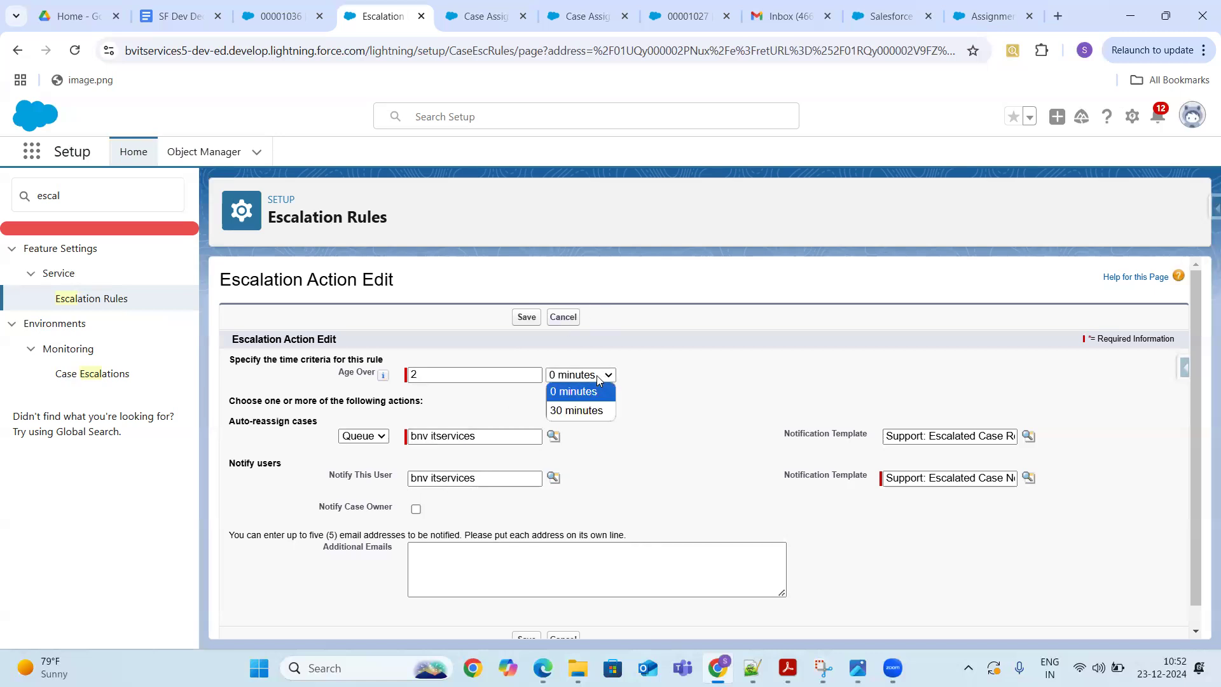
pyautogui.click(583, 410)
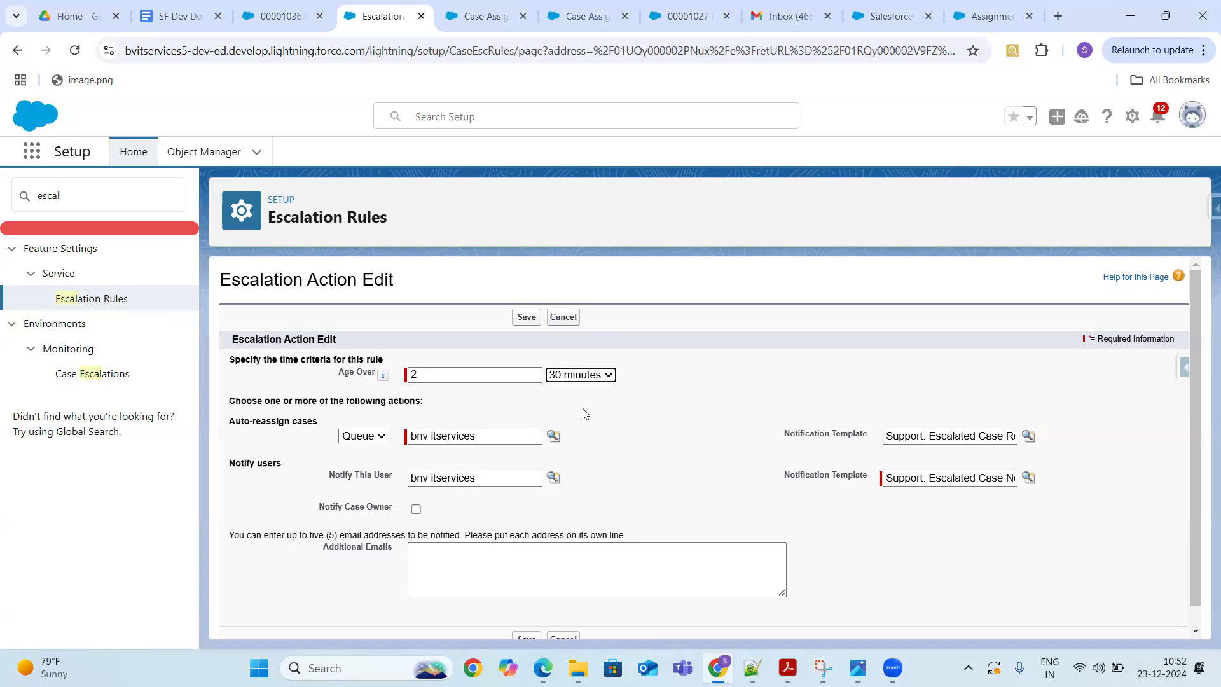
pyautogui.click(501, 377)
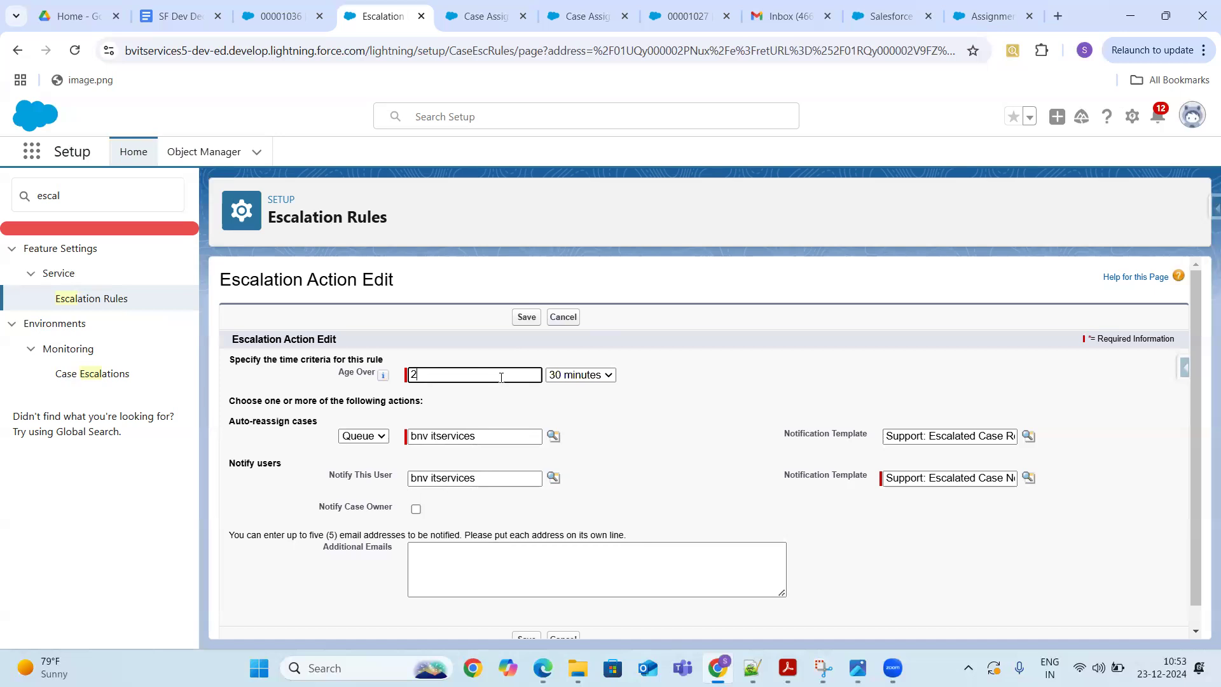
pyautogui.write('4')
pyautogui.click(562, 318)
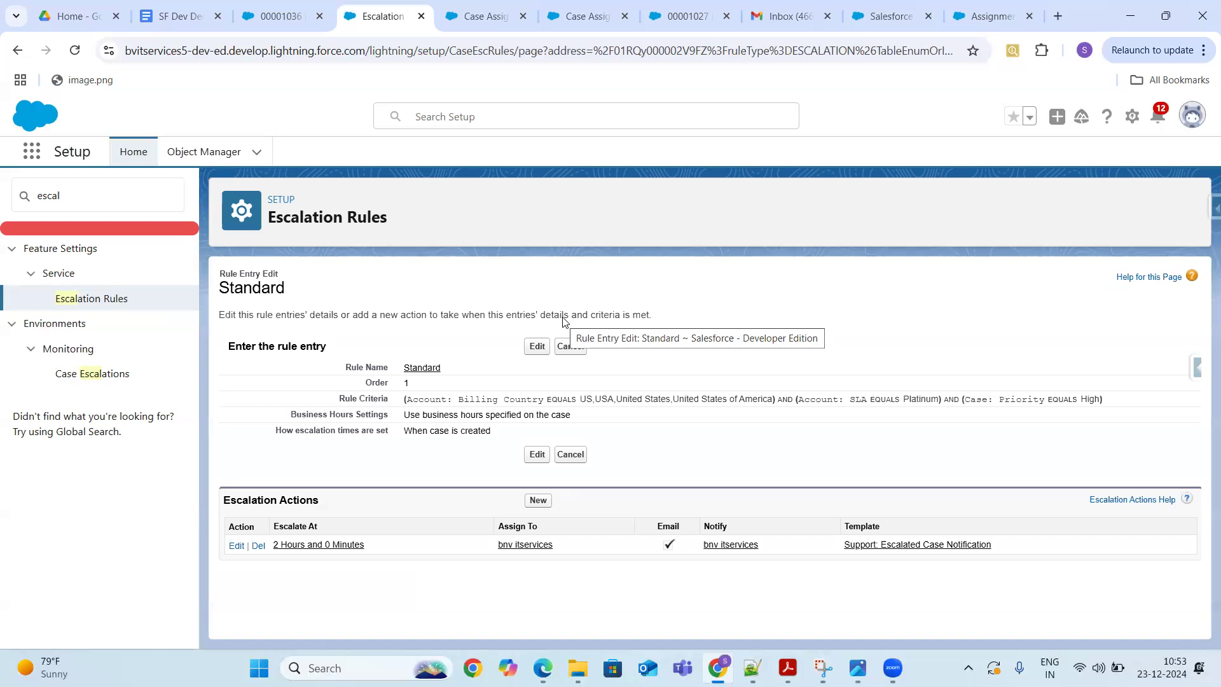
pyautogui.click(538, 501)
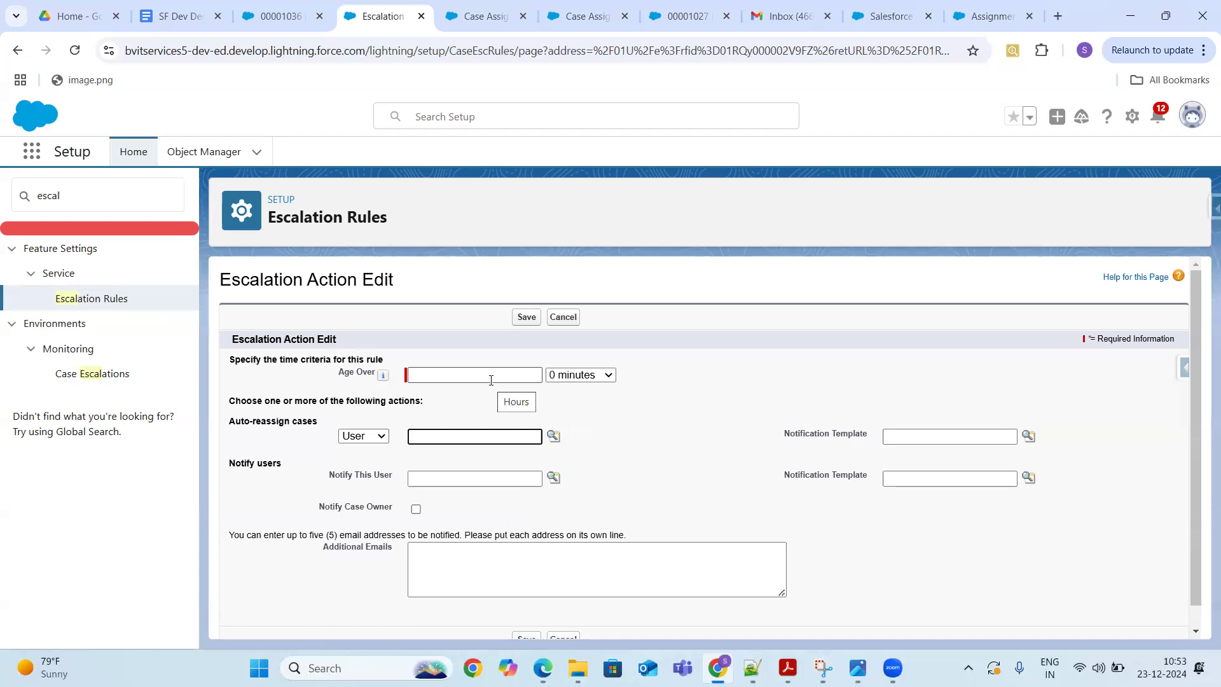
pyautogui.click(565, 321)
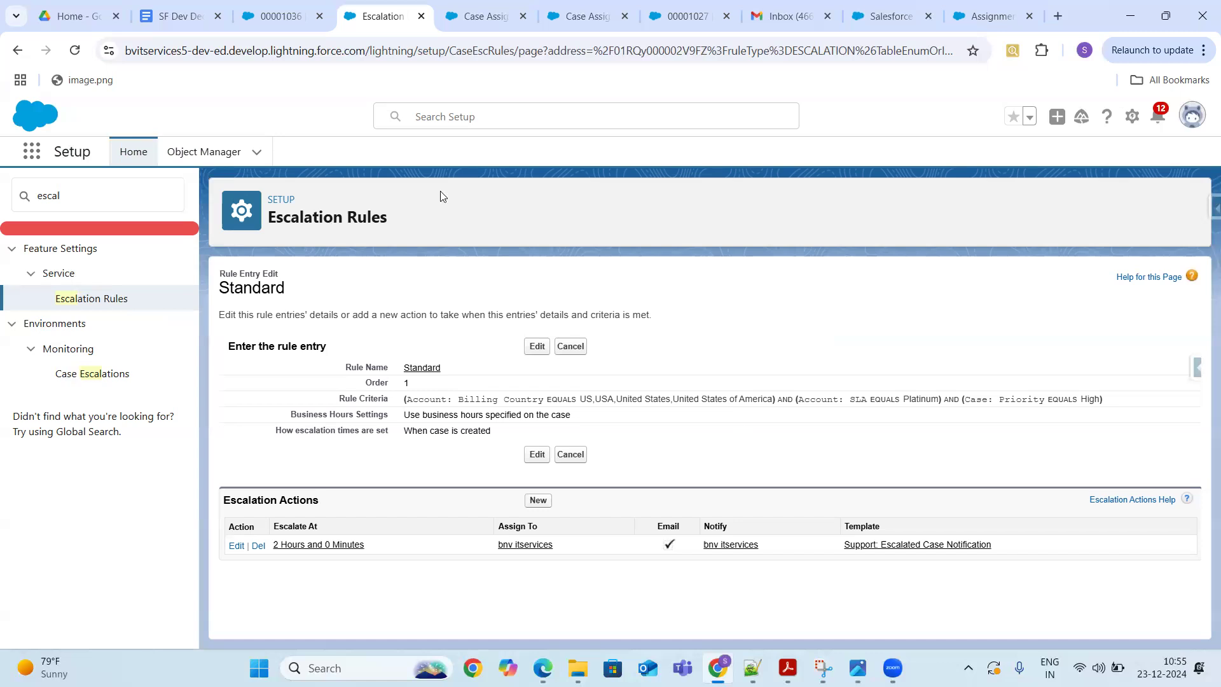
# - In the SF Dev Dec 2024 Notes, point out the Email to Case and Assignment Rules items
pyautogui.click(170, 14)
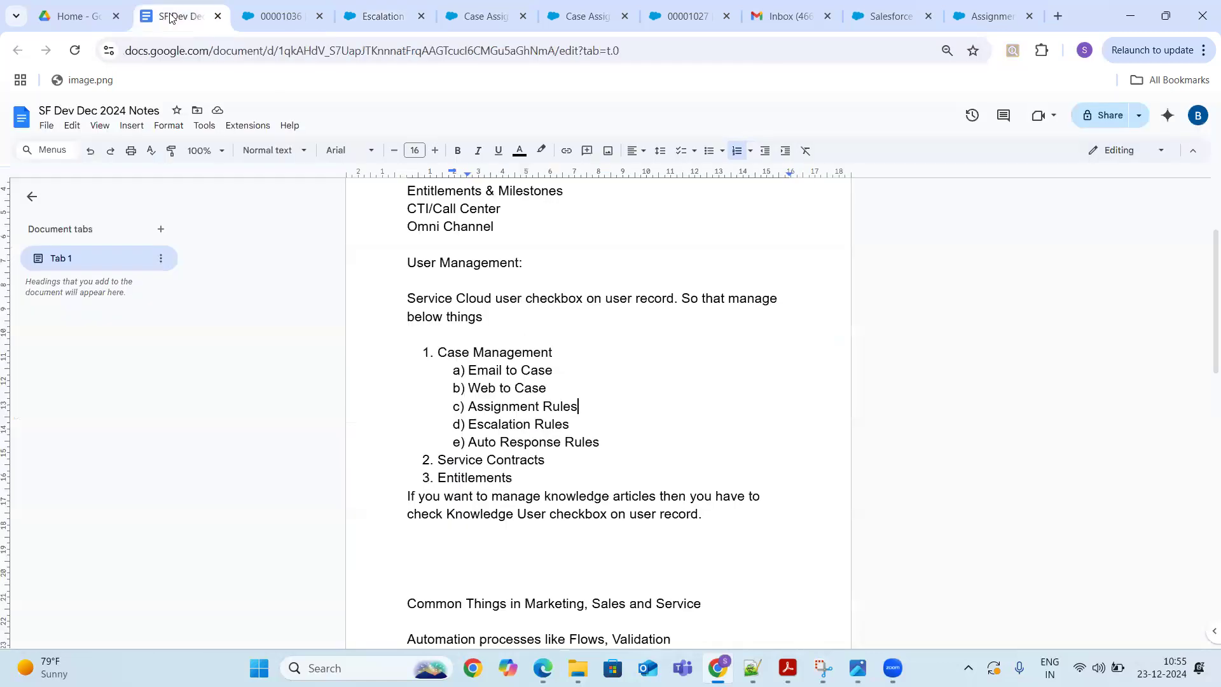
pyautogui.click(561, 373)
pyautogui.click(581, 407)
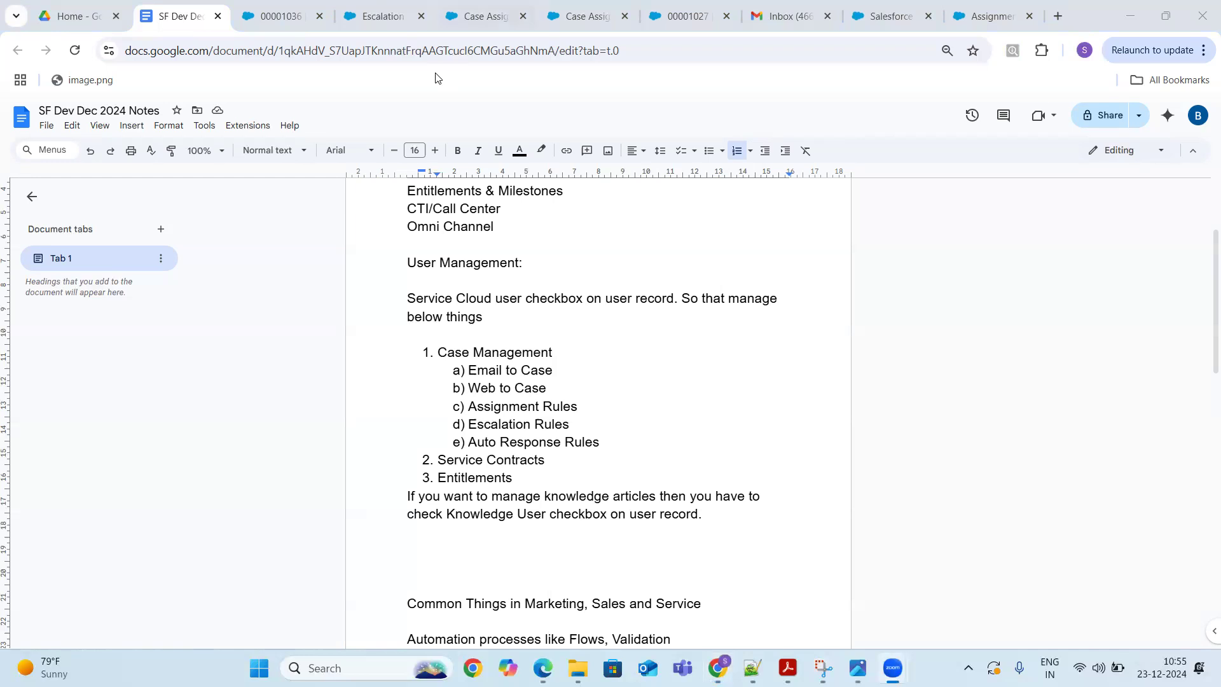
pyautogui.click(478, 17)
# - Replace the Quick Find search with 'Contra' to list the contract settings pages
pyautogui.click(117, 200)
pyautogui.press('BackSpace')
pyautogui.press('BackSpace')
pyautogui.press('BackSpace')
pyautogui.press('BackSpace')
pyautogui.write('ser')
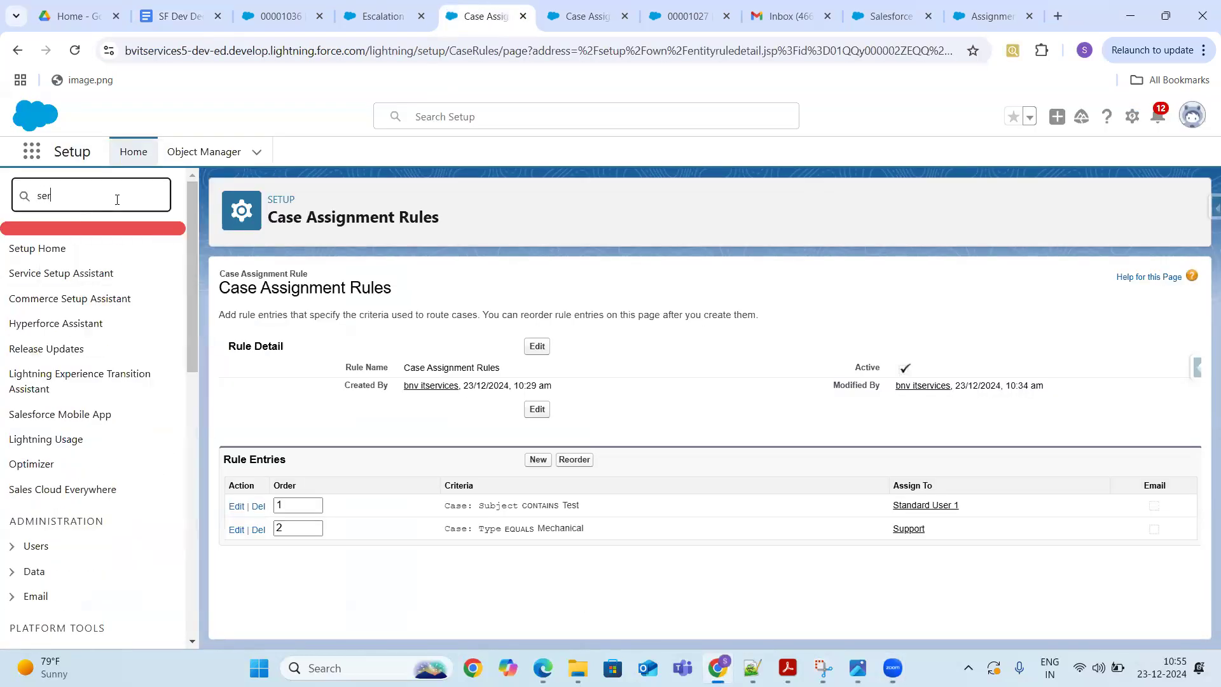
pyautogui.write('vice')
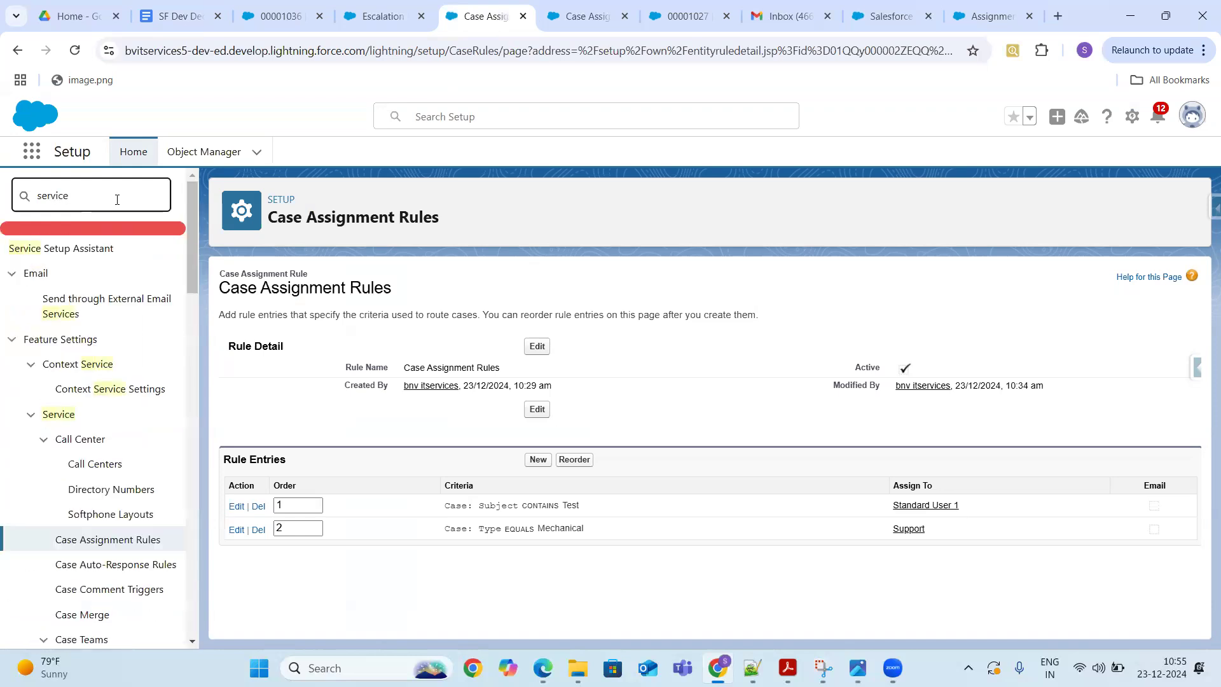
pyautogui.write(' co')
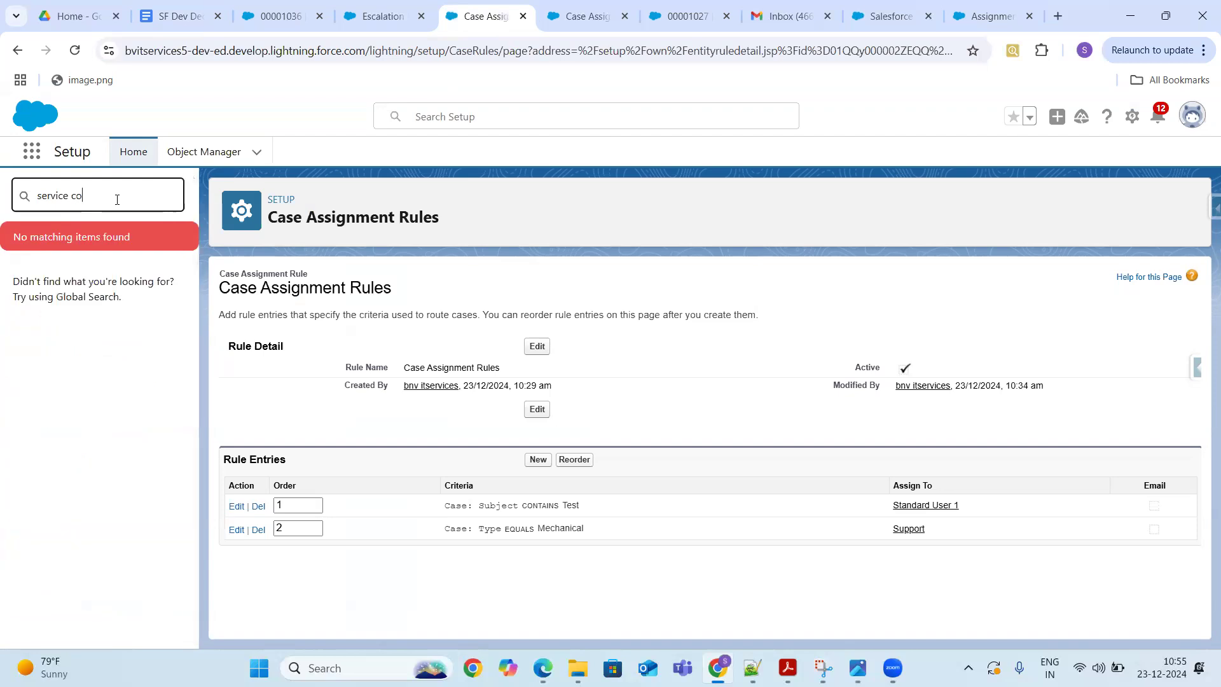
pyautogui.press('BackSpace')
pyautogui.hotkey('ctrl', 'a')
pyautogui.press('BackSpace')
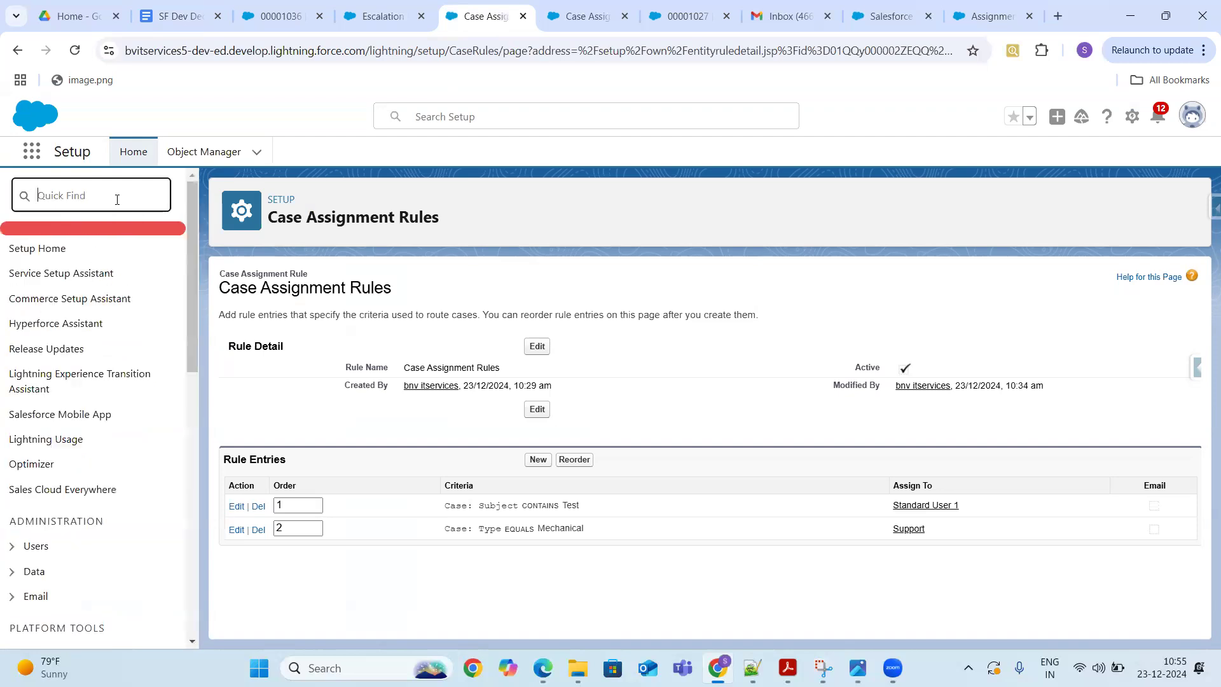
pyautogui.write('Contra')
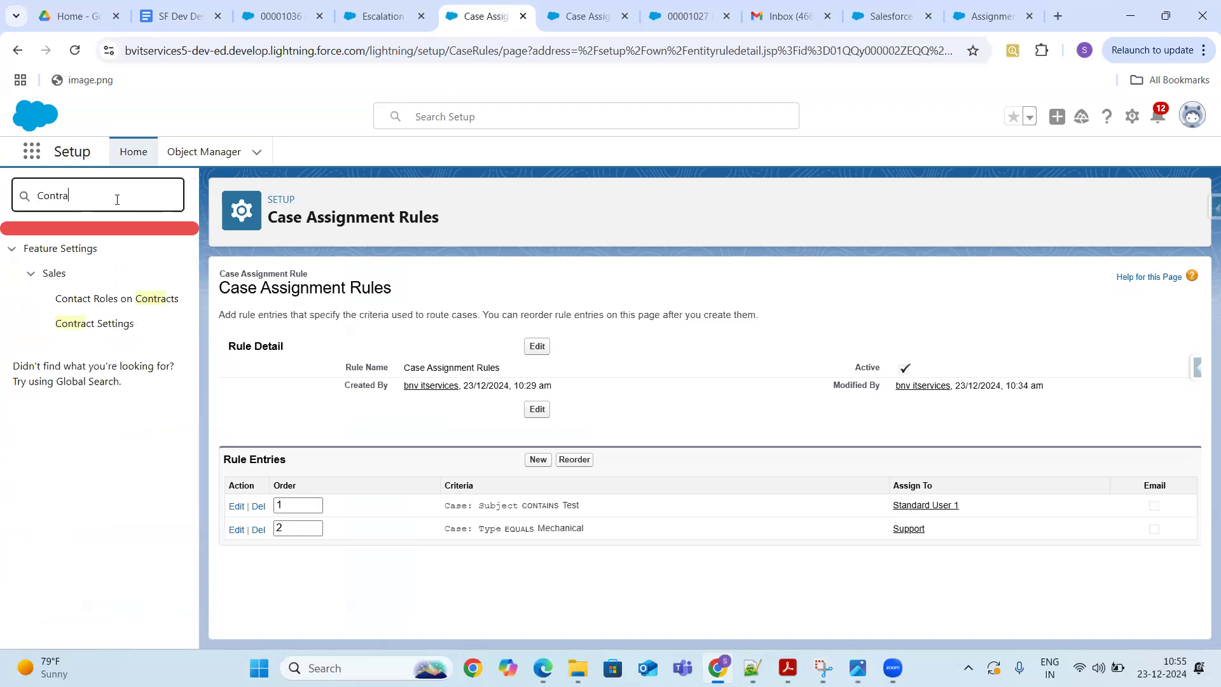
pyautogui.click(33, 153)
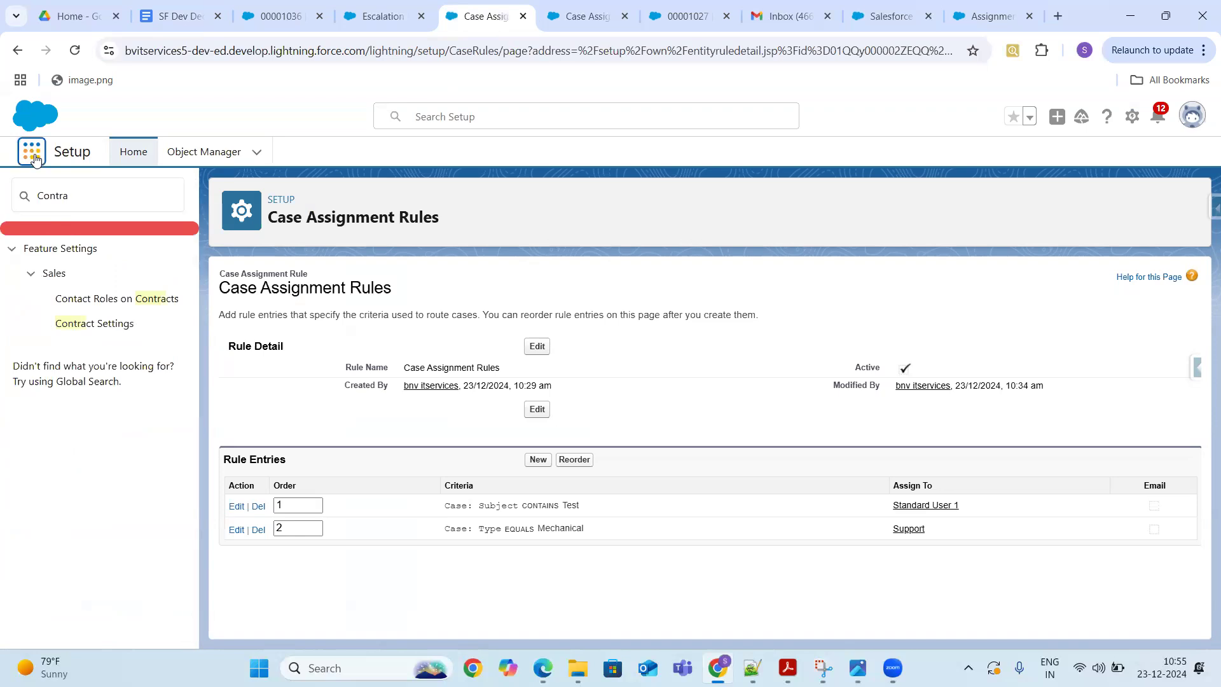
# - Find Service Contracts via the App Launcher search 'Contrac', show All Service Contracts, and start a new one
pyautogui.write('Co')
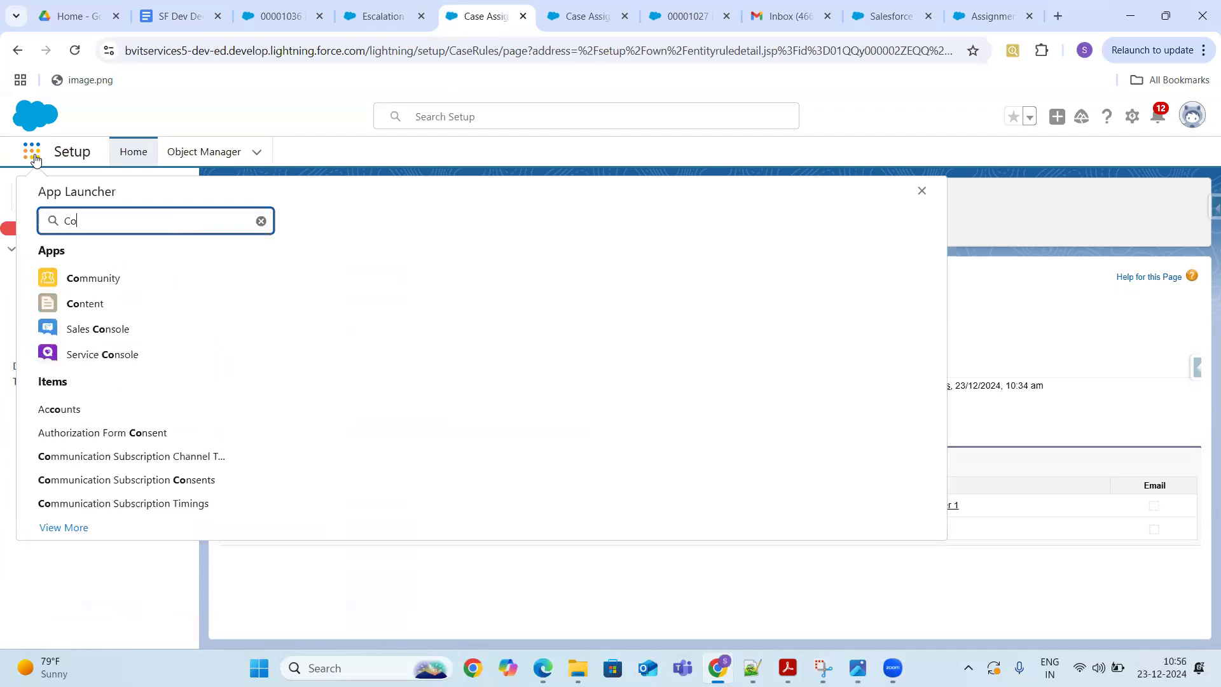
pyautogui.write('ntrac')
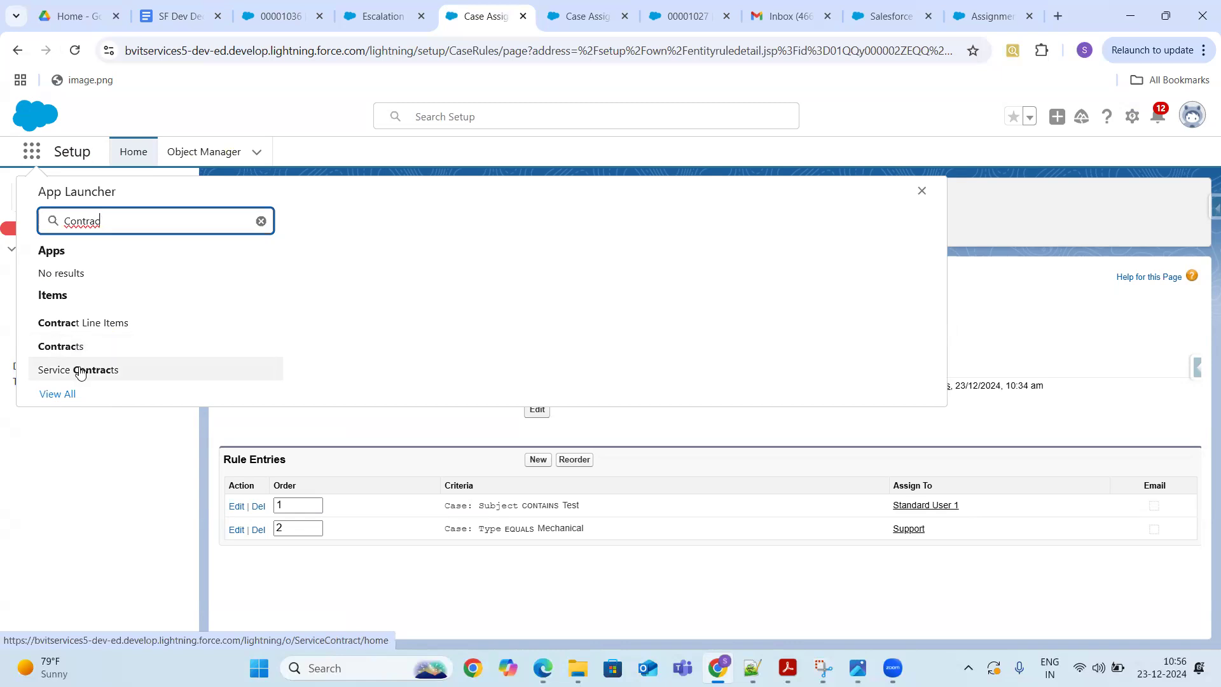
pyautogui.click(79, 371)
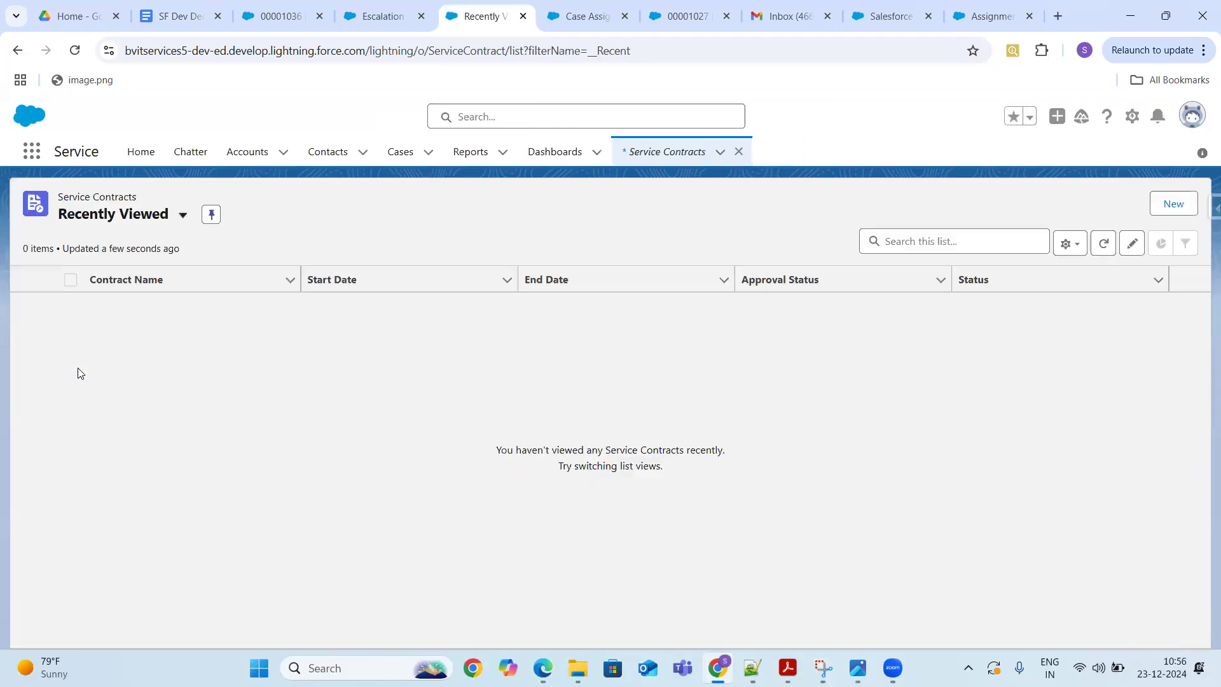
pyautogui.click(187, 219)
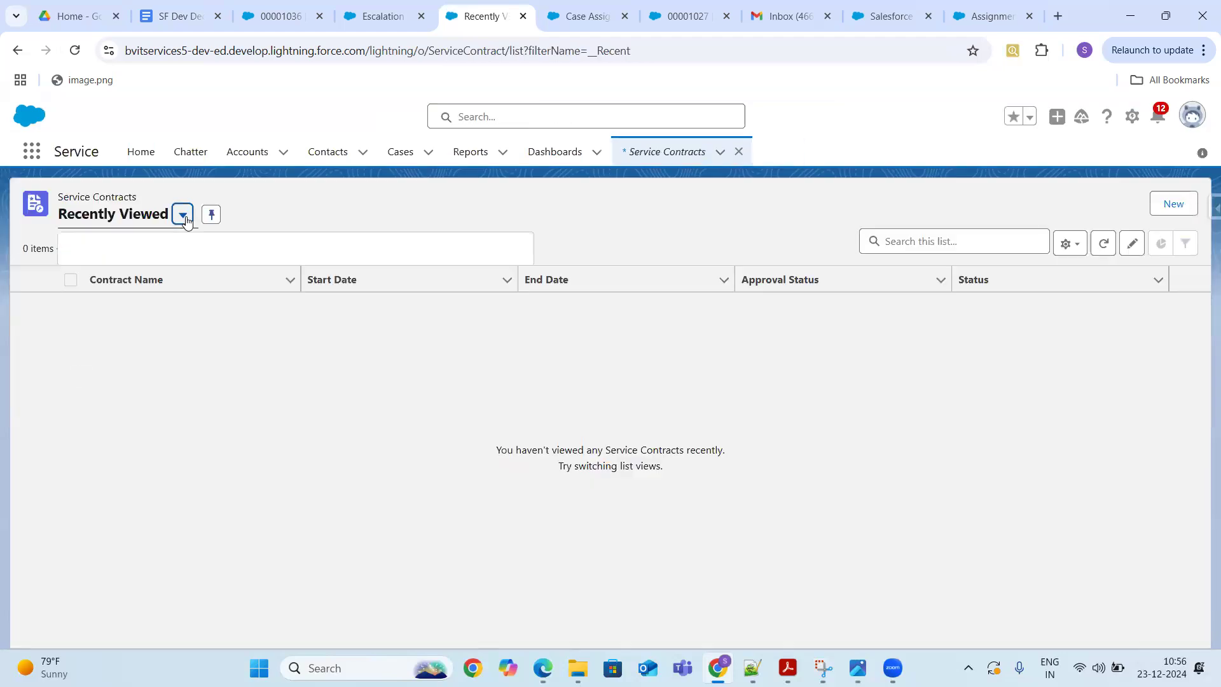
pyautogui.click(127, 275)
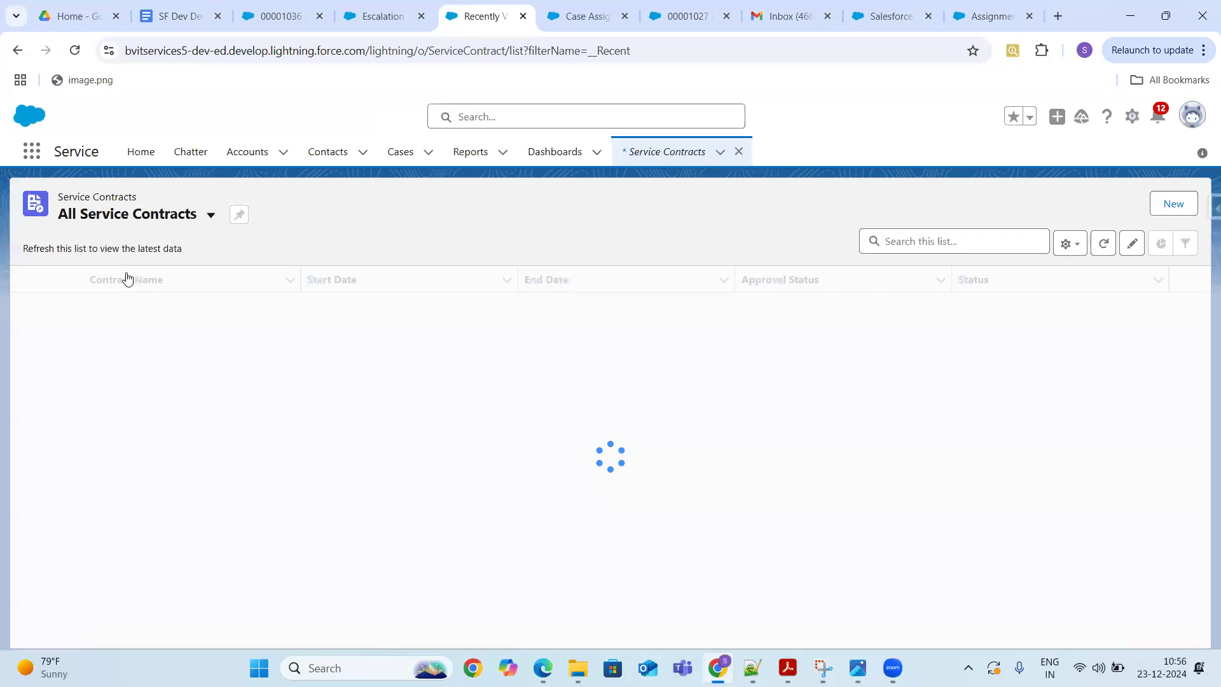
pyautogui.click(1173, 202)
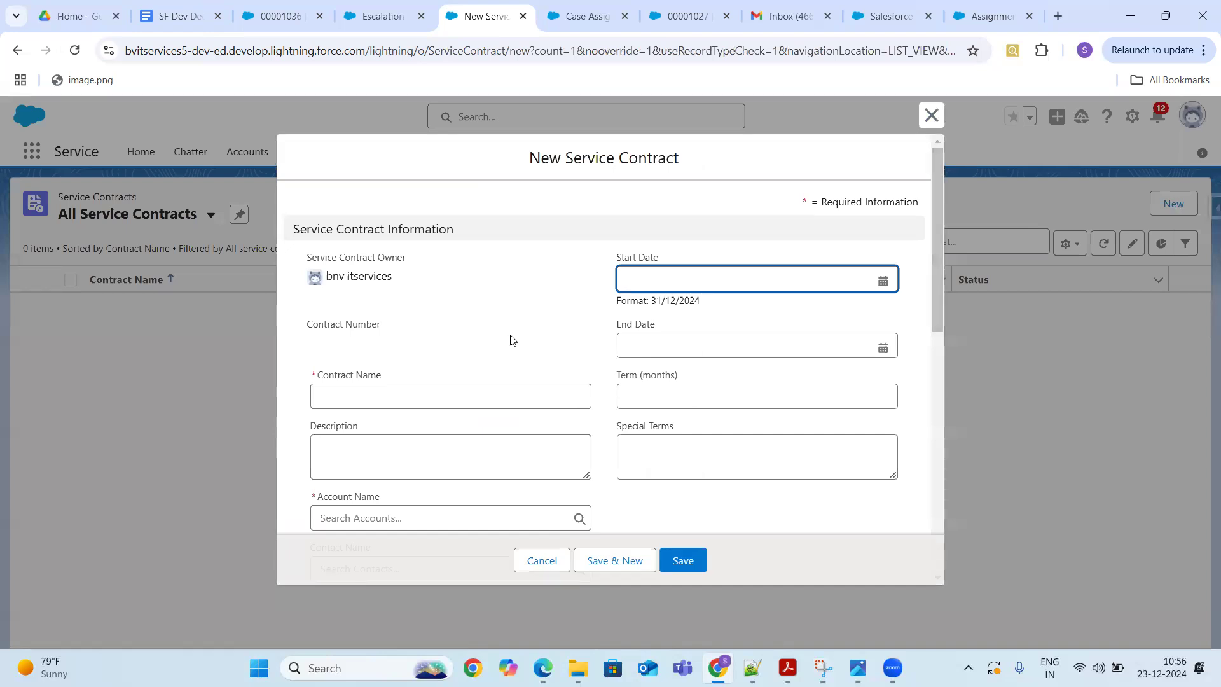
pyautogui.moveTo(935, 247); pyautogui.dragTo(942, 291)
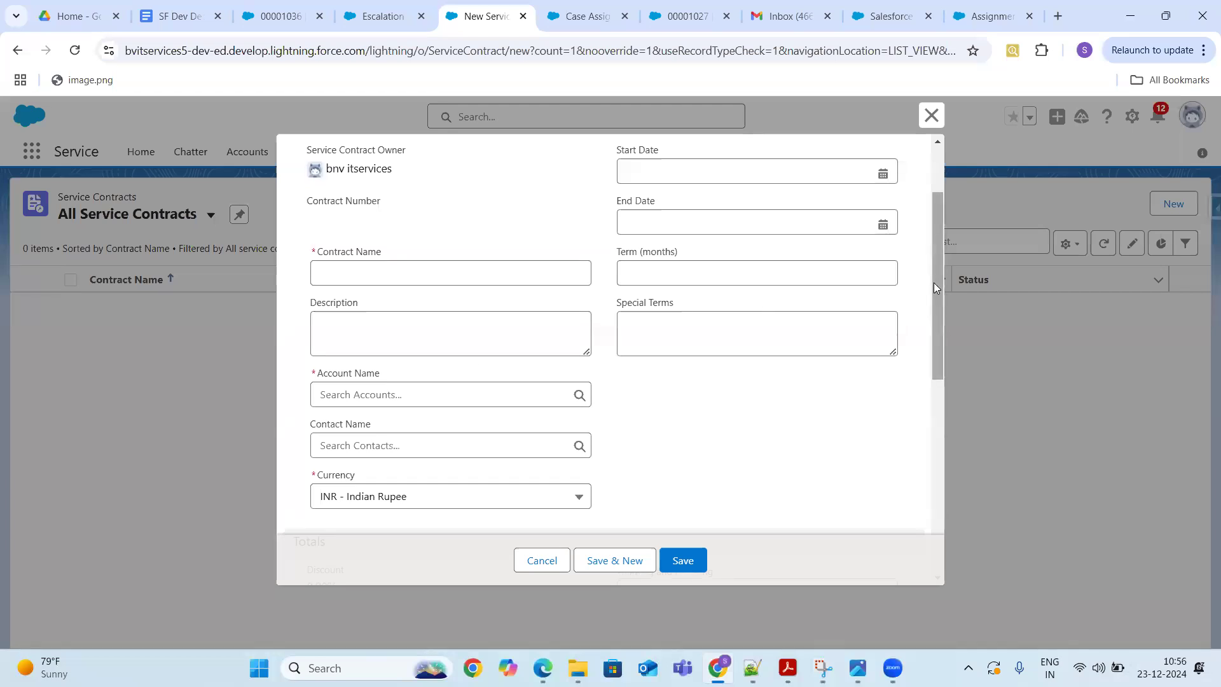
pyautogui.moveTo(950, 222); pyautogui.dragTo(942, 505)
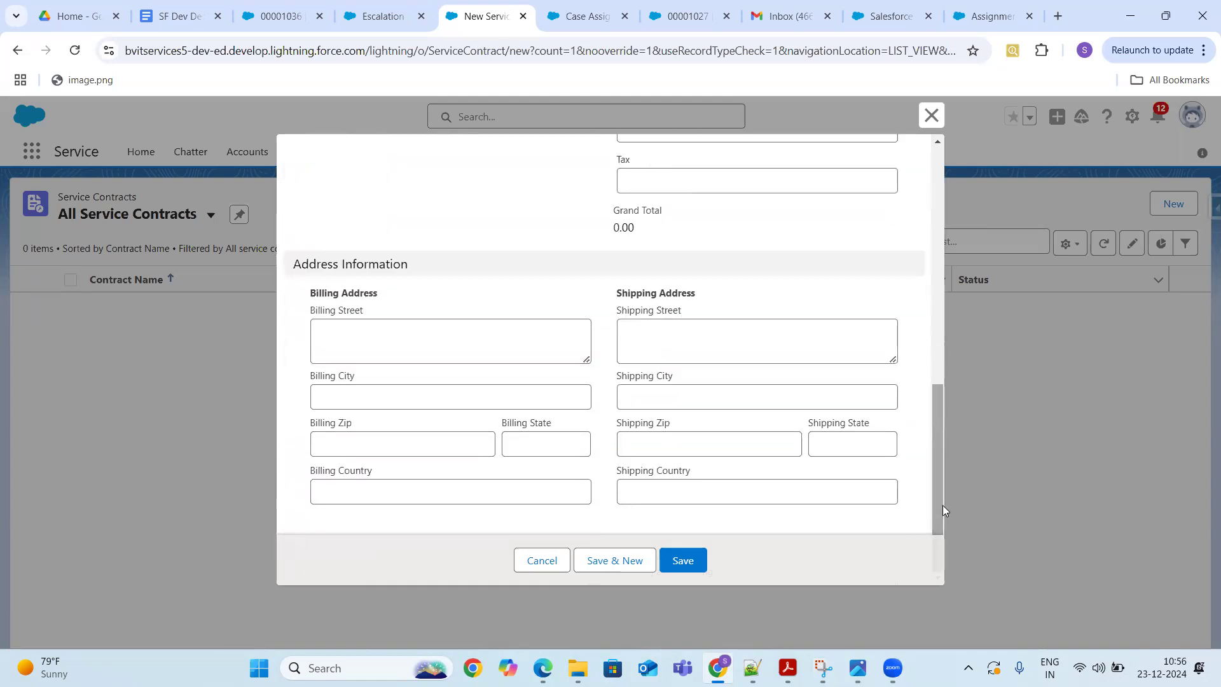
pyautogui.click(535, 563)
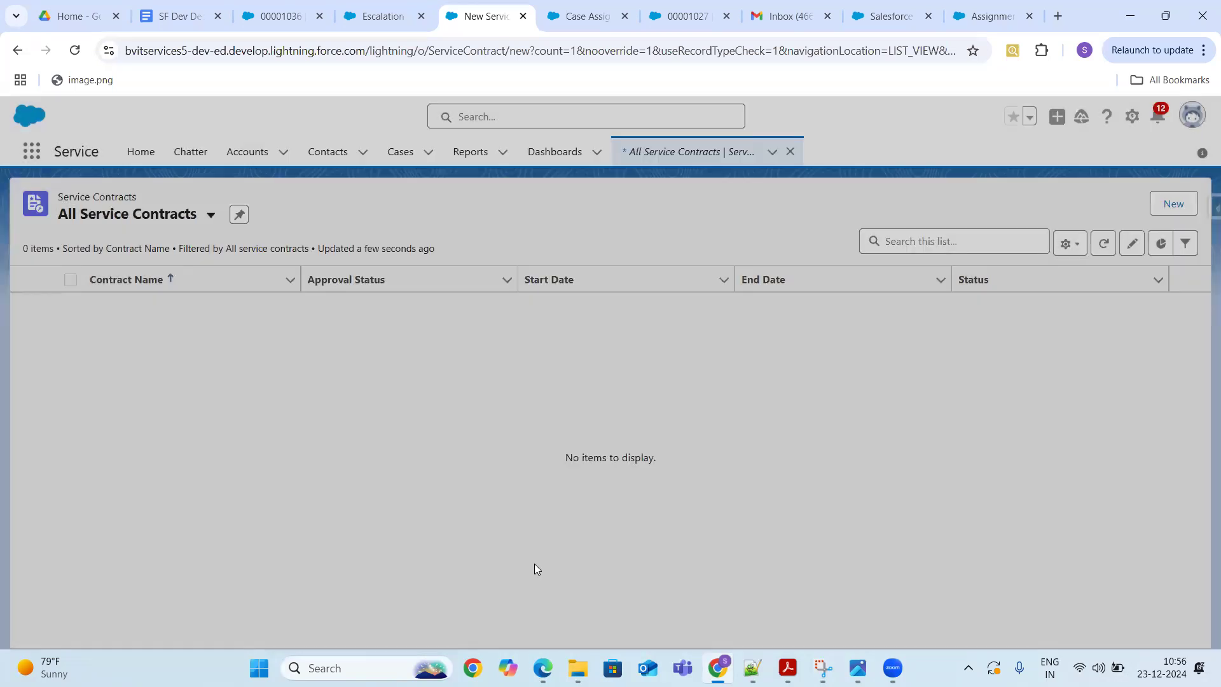
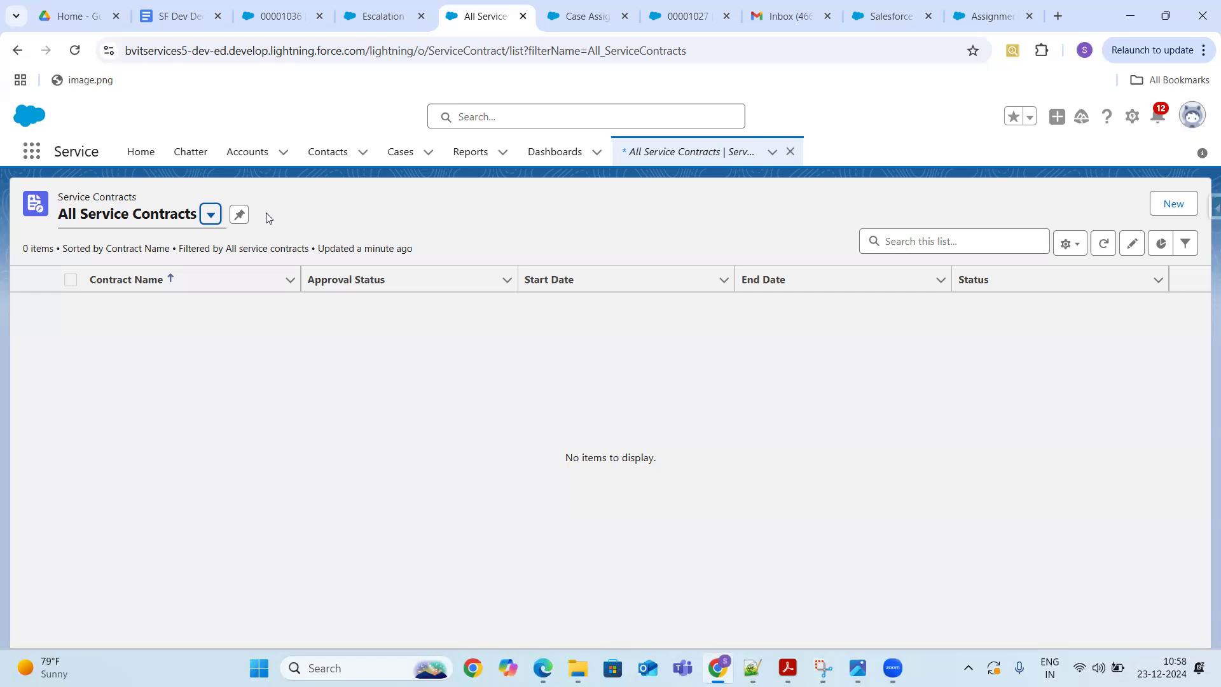
# - Review the notes, contact-us and assignment rule help tabs, then open the setup menu on case 00001036
pyautogui.click(175, 16)
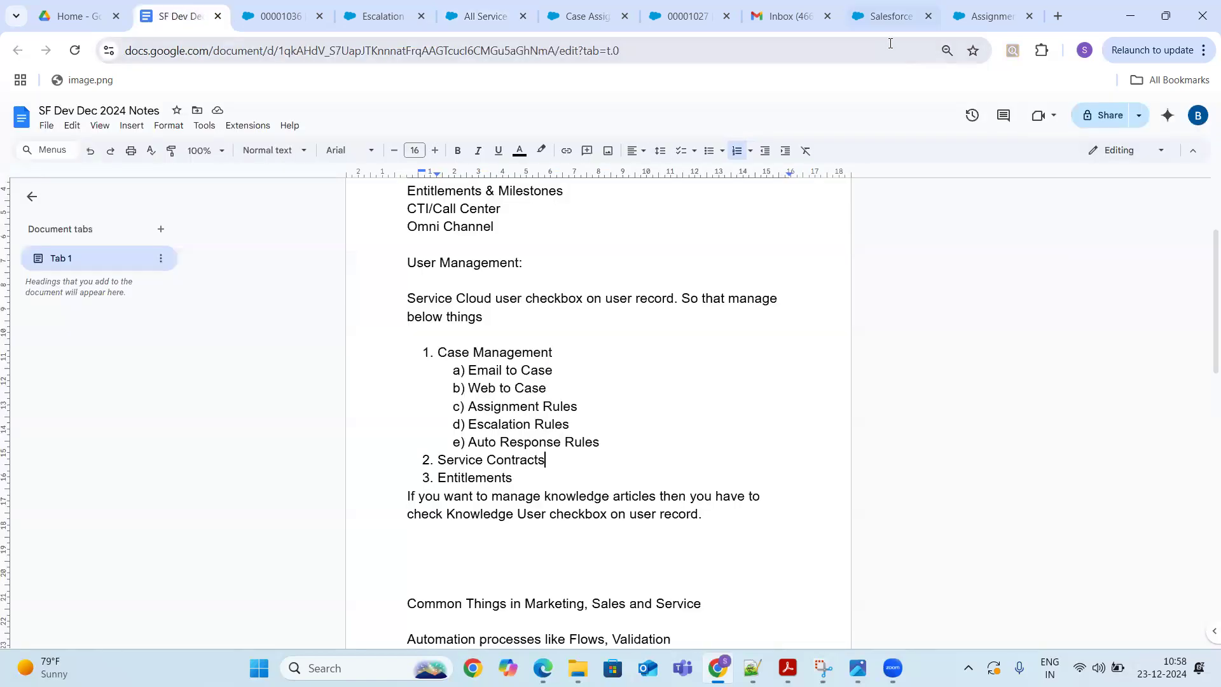
pyautogui.click(890, 17)
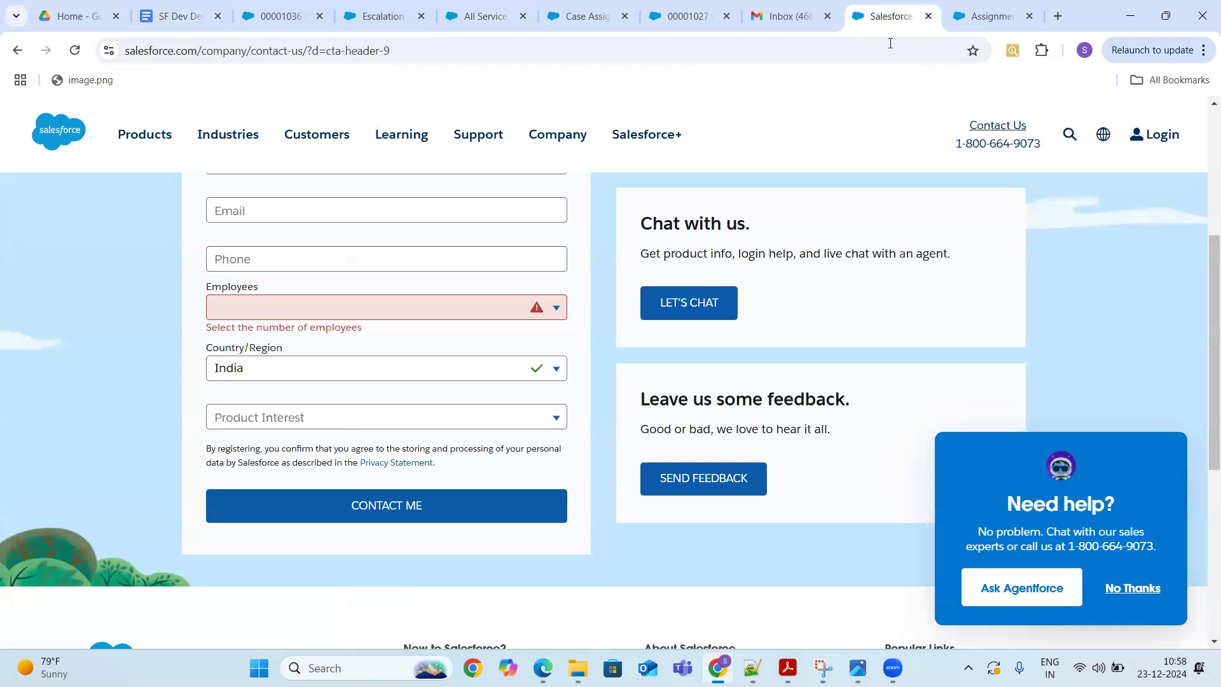
pyautogui.click(991, 16)
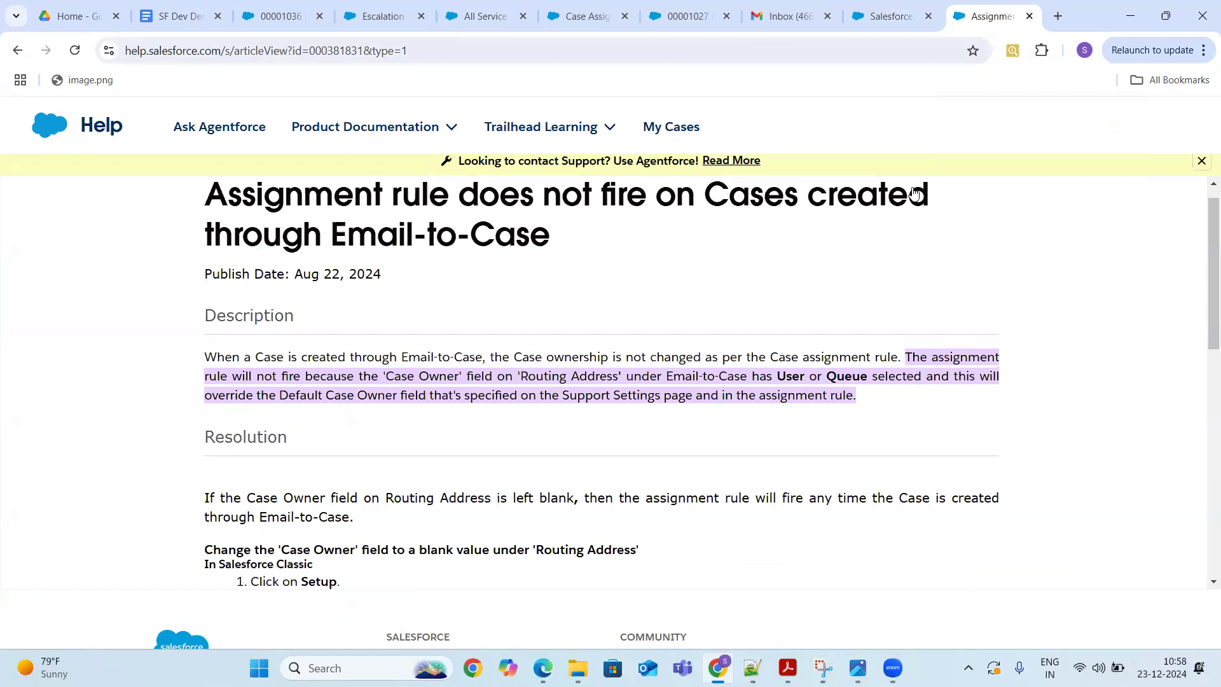
pyautogui.hotkey('ctrl', '3')
pyautogui.click(1118, 116)
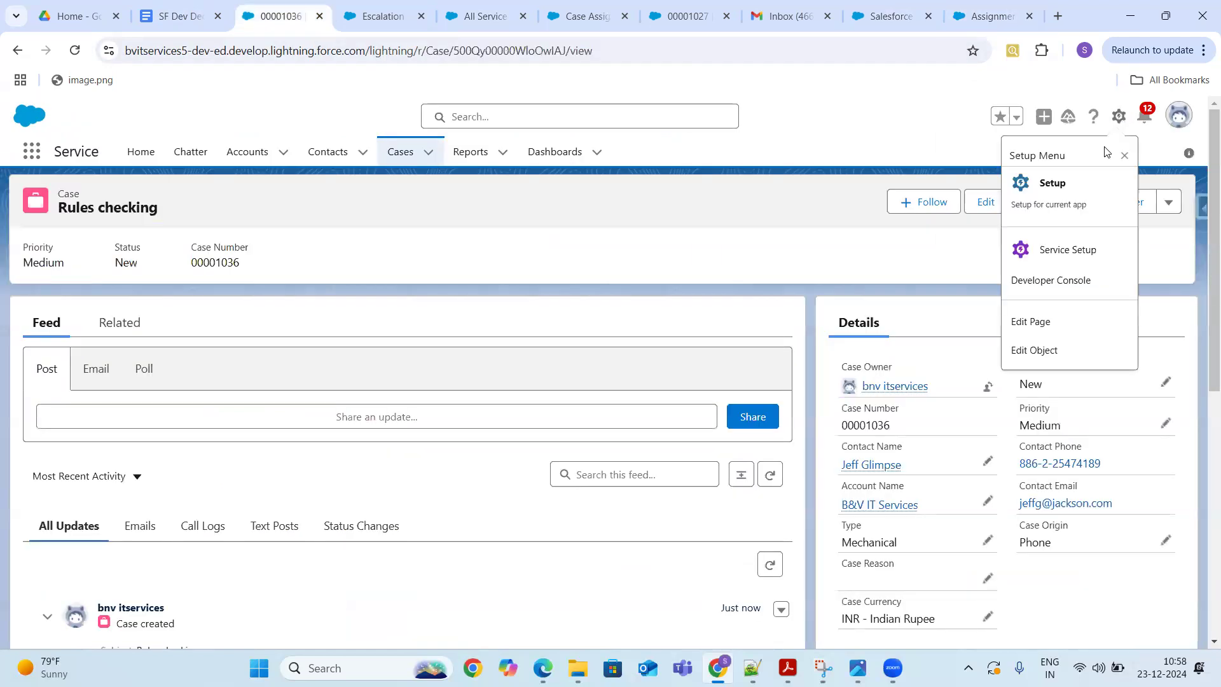
# - Open Setup in a new tab and search Quick Find for 'Entitl'
pyautogui.click(1059, 190)
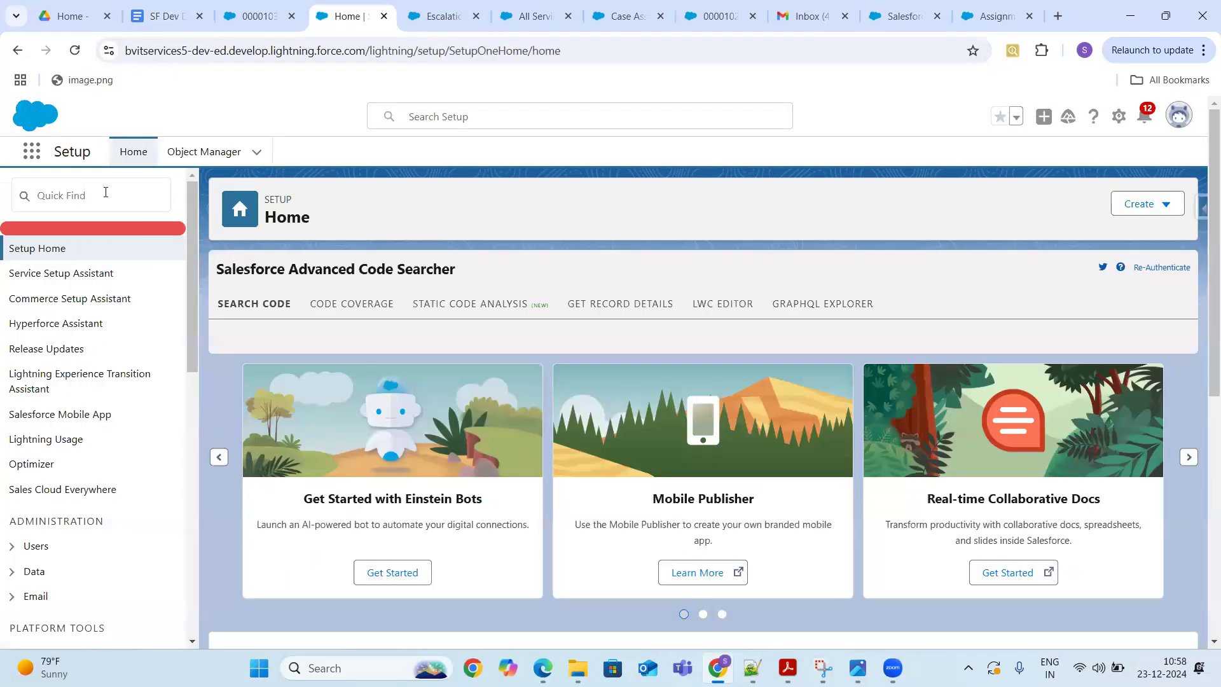
pyautogui.click(105, 192)
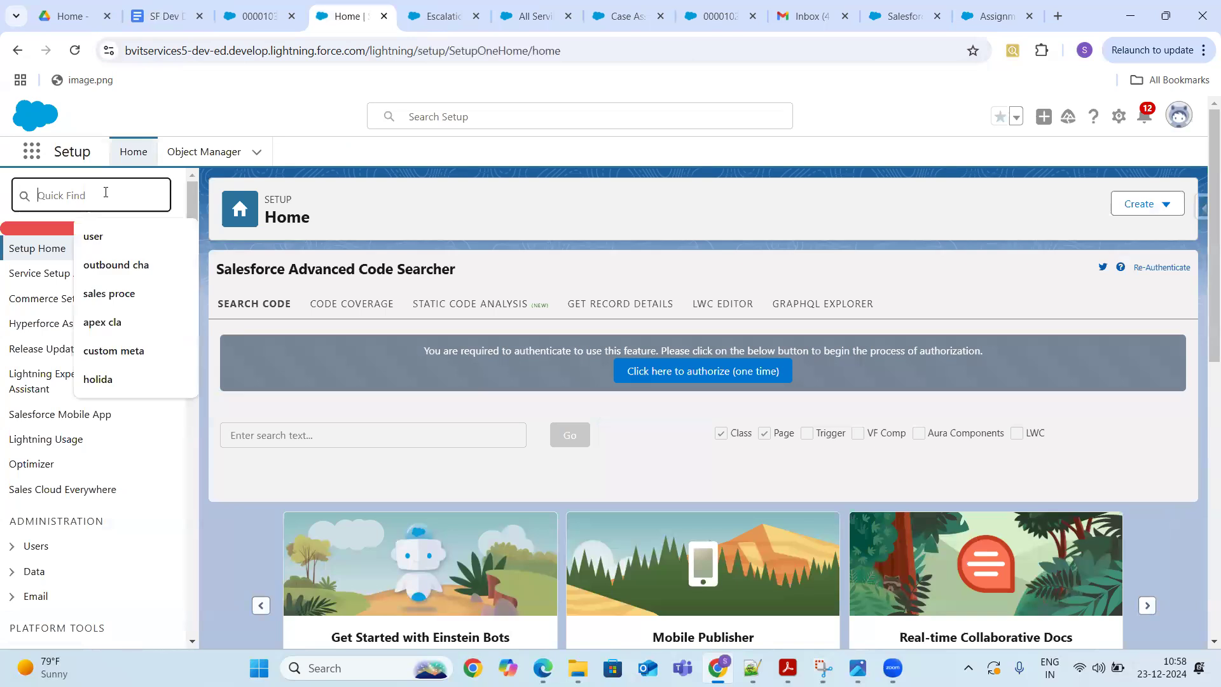
pyautogui.write('E')
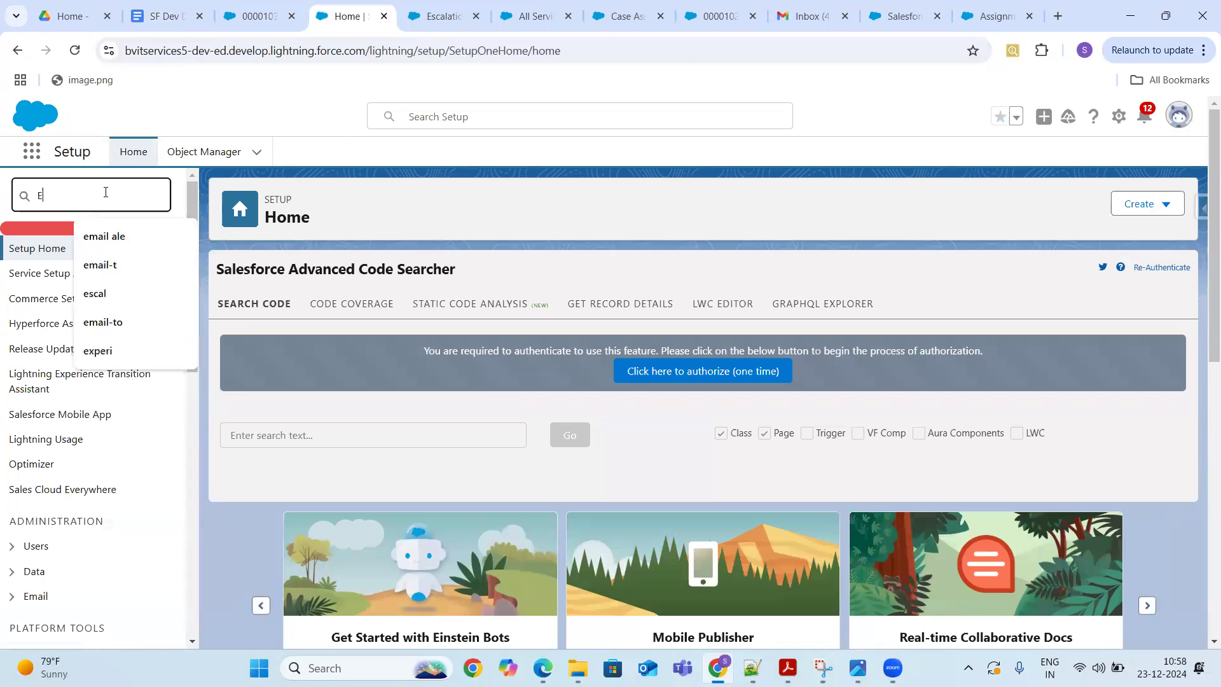
pyautogui.write('ntitl')
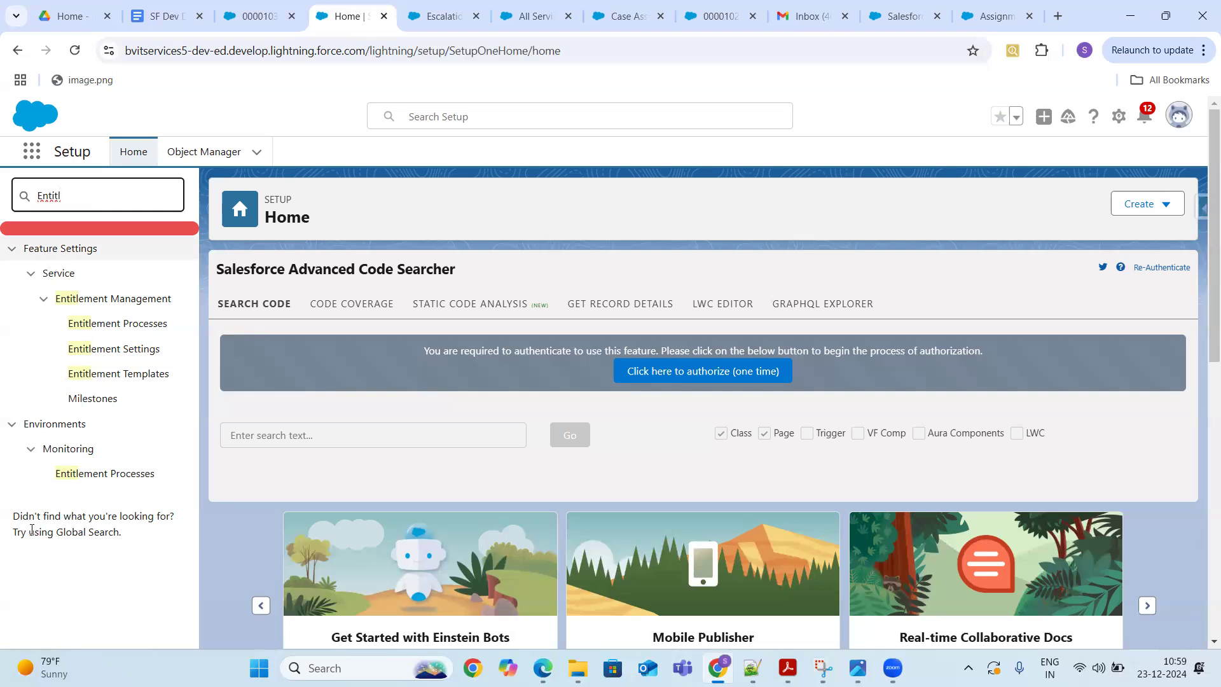
# - Go to the Entitlement Processes monitoring page and filter the first criterion by Case Number
pyautogui.click(101, 481)
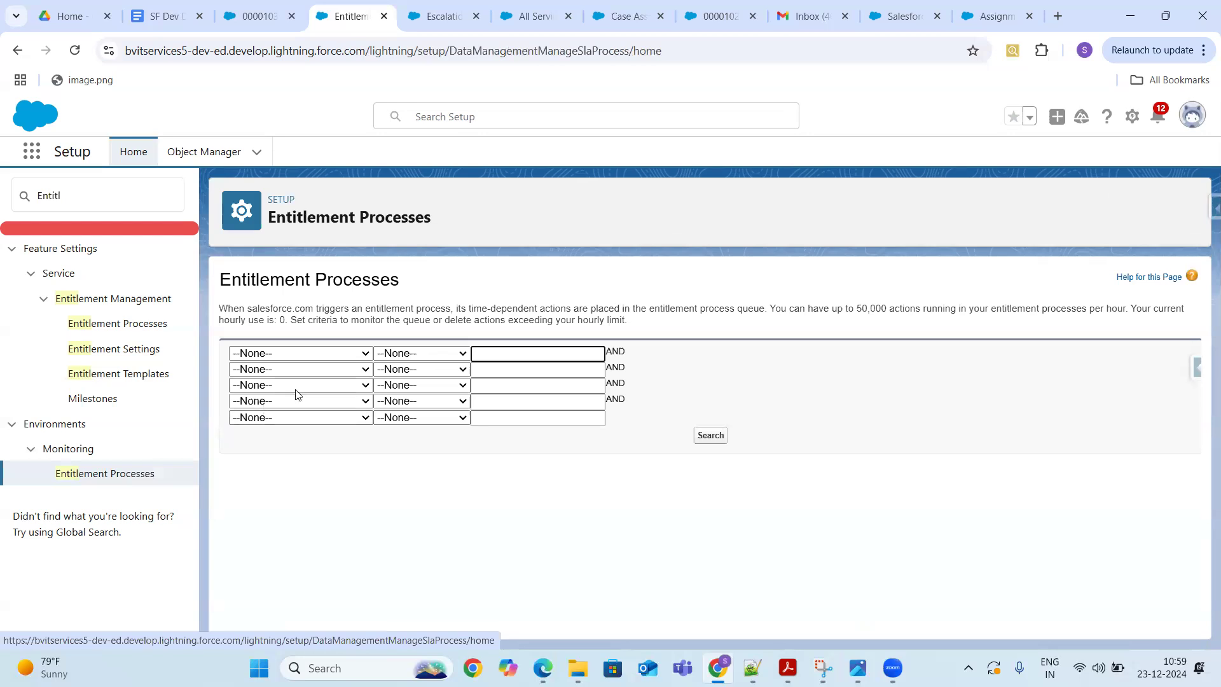
pyautogui.click(351, 354)
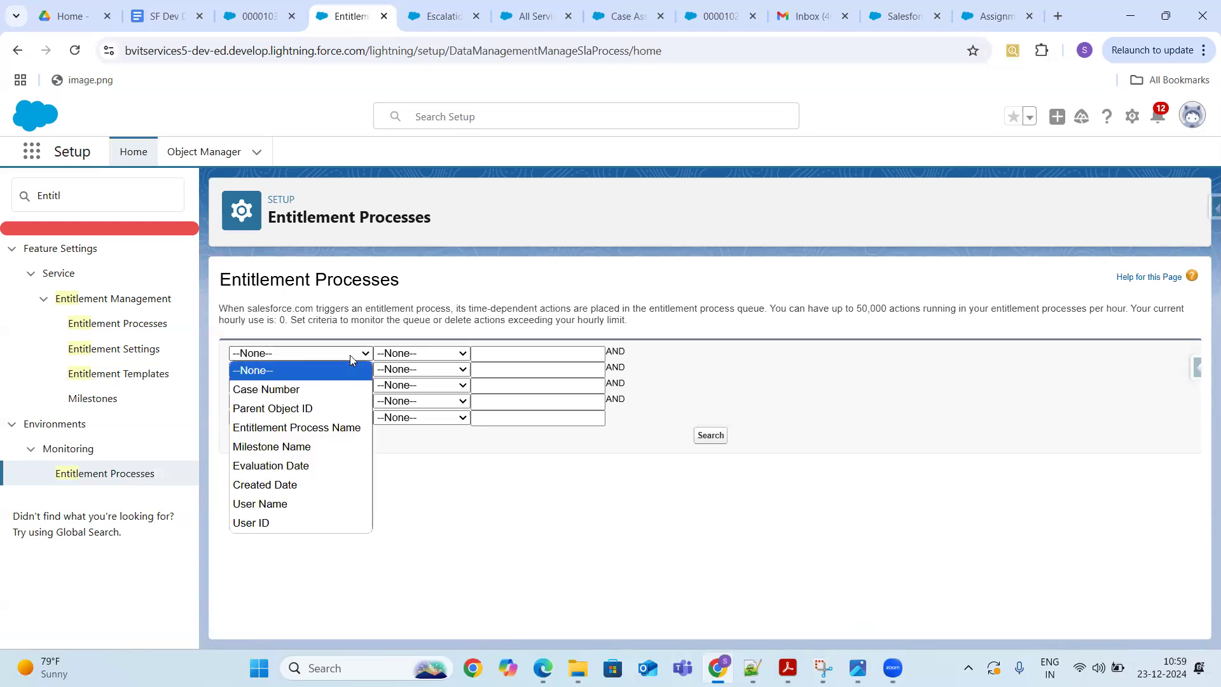
pyautogui.press('Down')
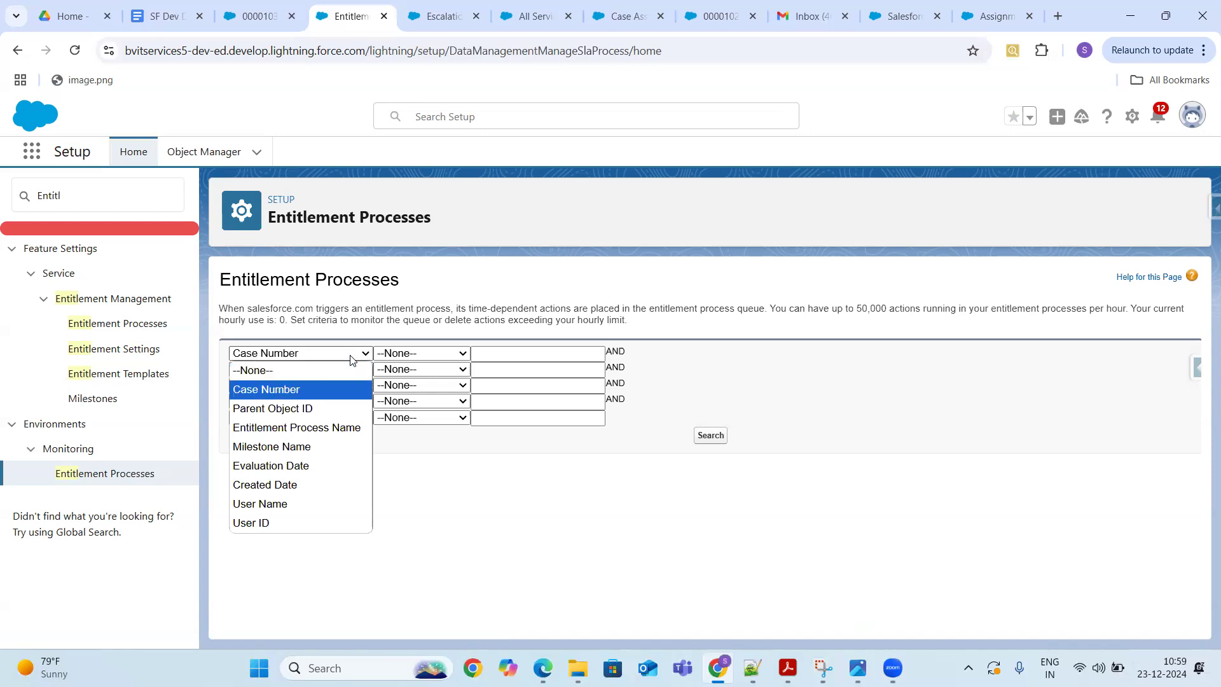
pyautogui.click(268, 389)
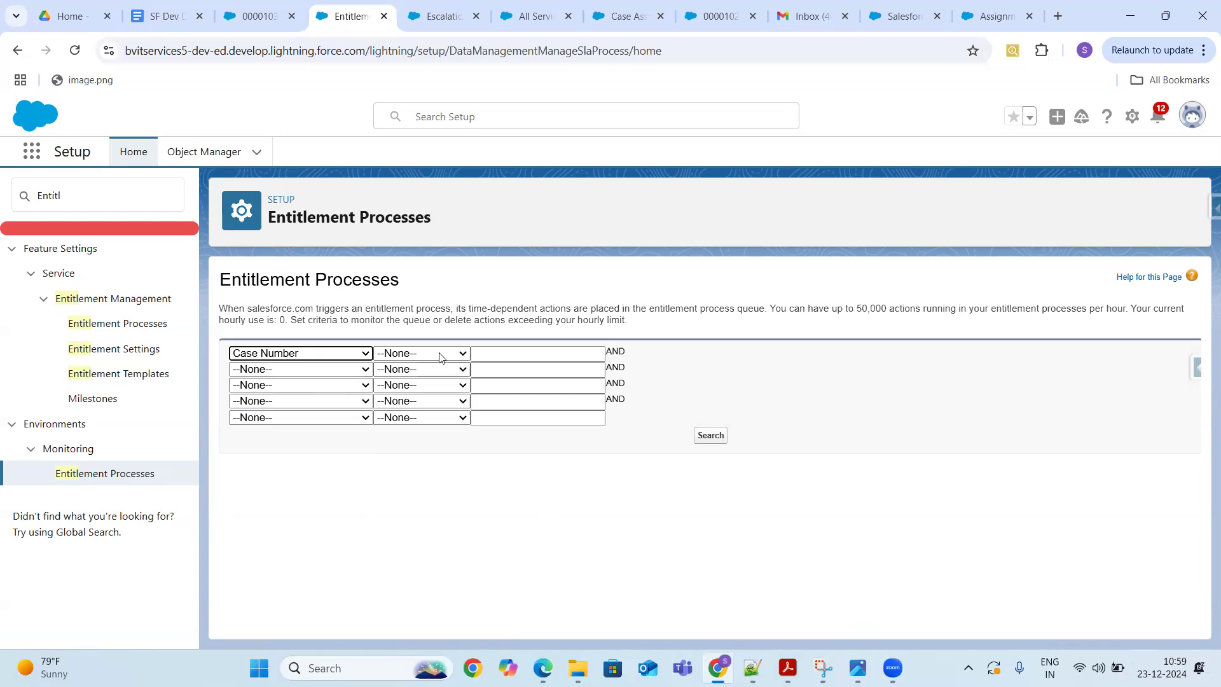